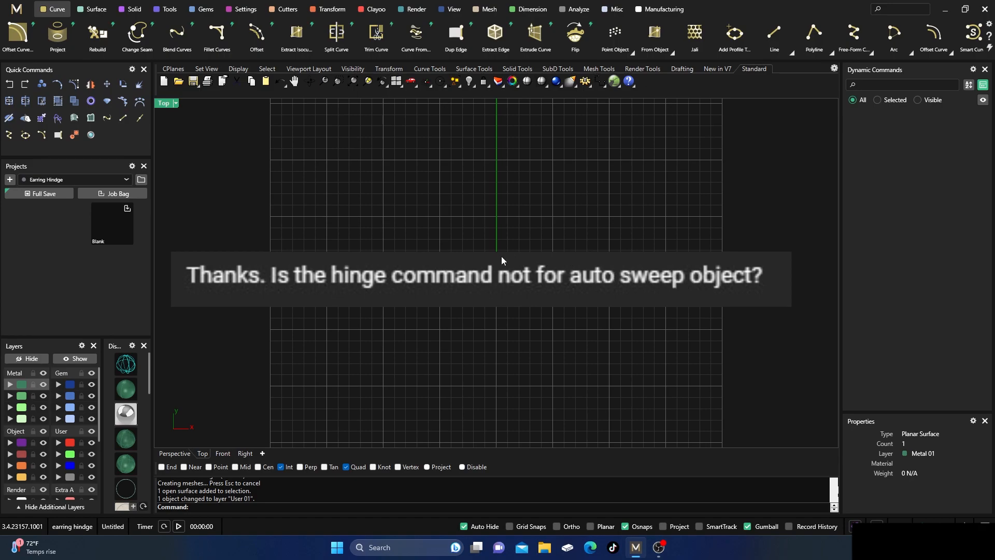
left_click(465, 272)
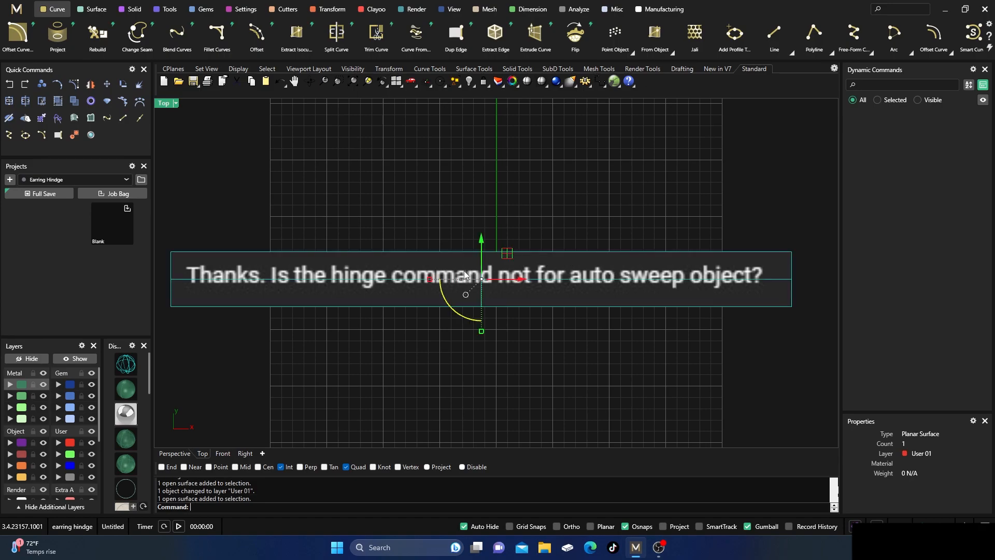
key("Delete")
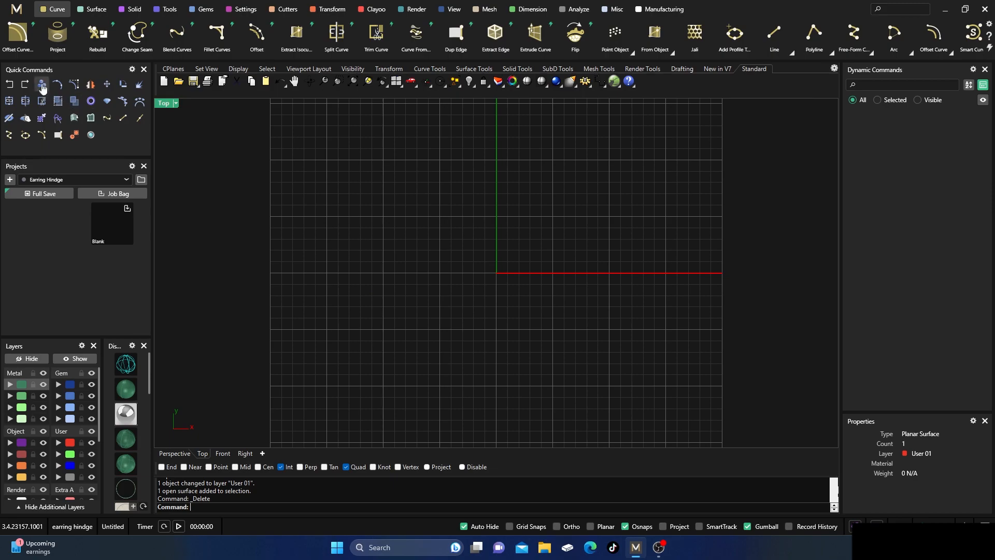
left_click(9, 84)
left_click(338, 312)
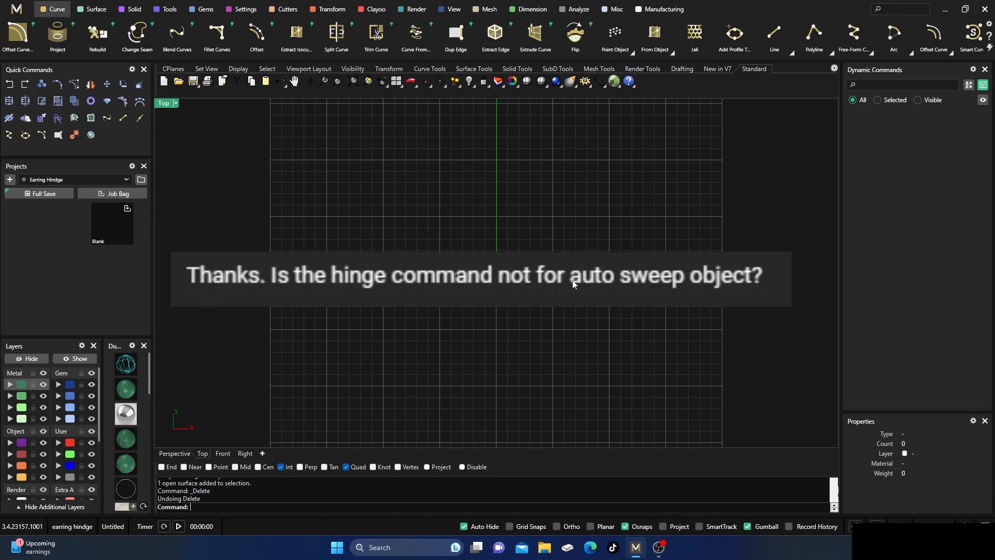
- Delete the picture showing the hinge question from the Top view
left_click(426, 275)
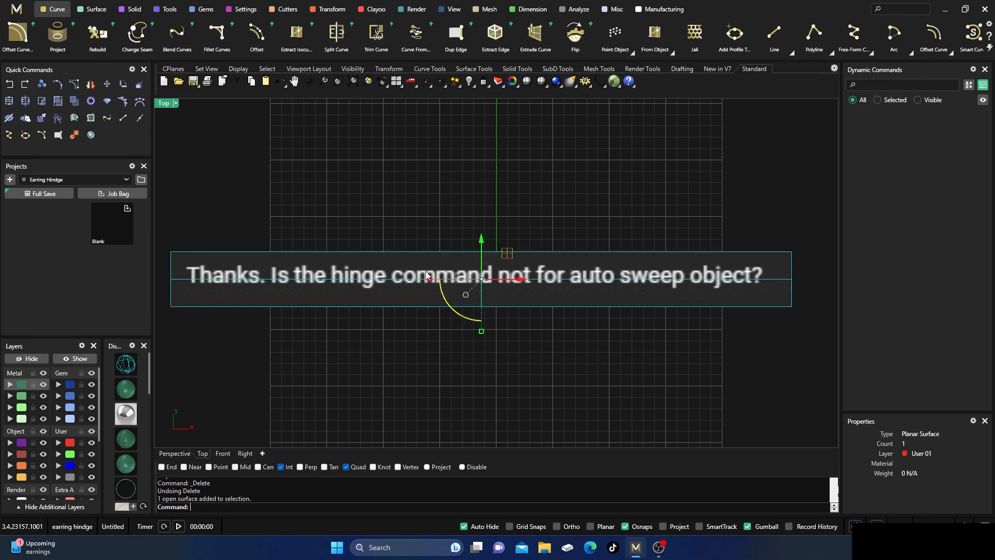
right_click(398, 271)
left_click(744, 109)
key("Delete")
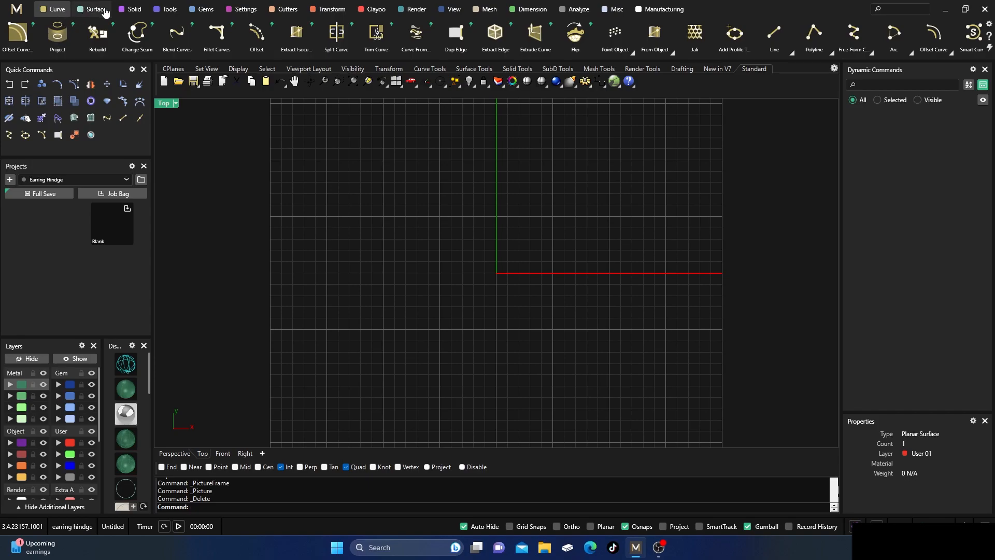
- Draw a 14 mm diameter circle centred at 0,0,0 in the Top view on the yellow-orange Object layer
scroll(695, 37, "down", 3)
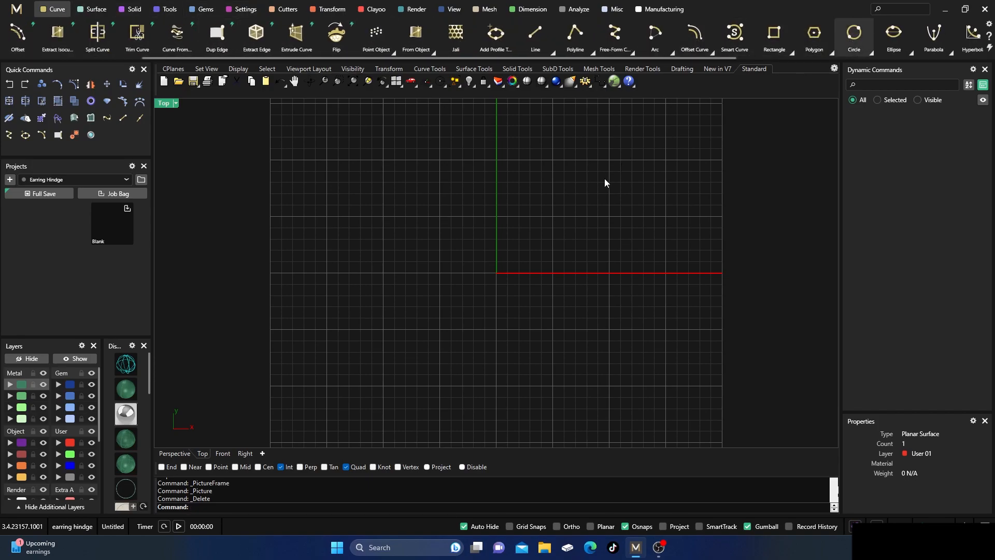
left_click(20, 476)
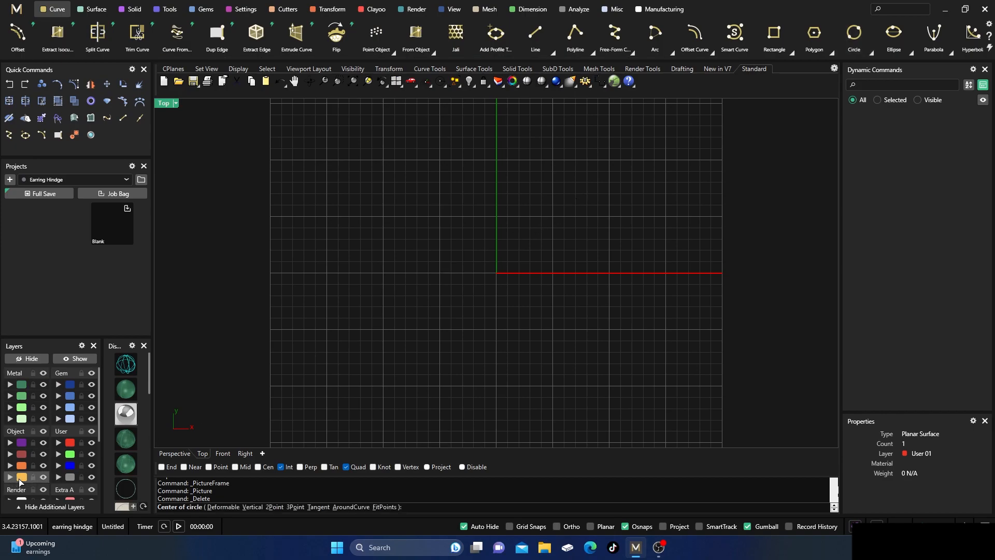
type("0,0,0")
key("Return")
type("1")
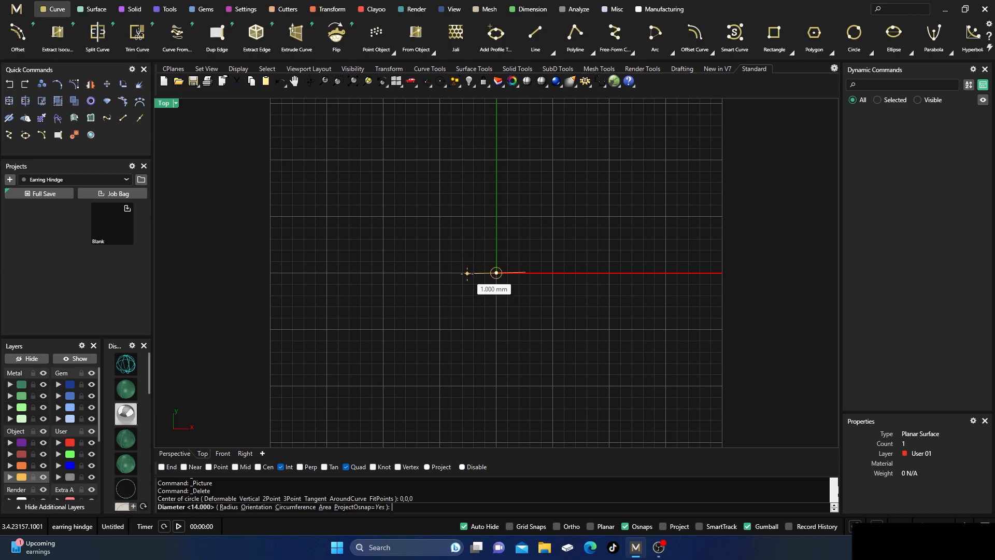
type("4")
key("Return")
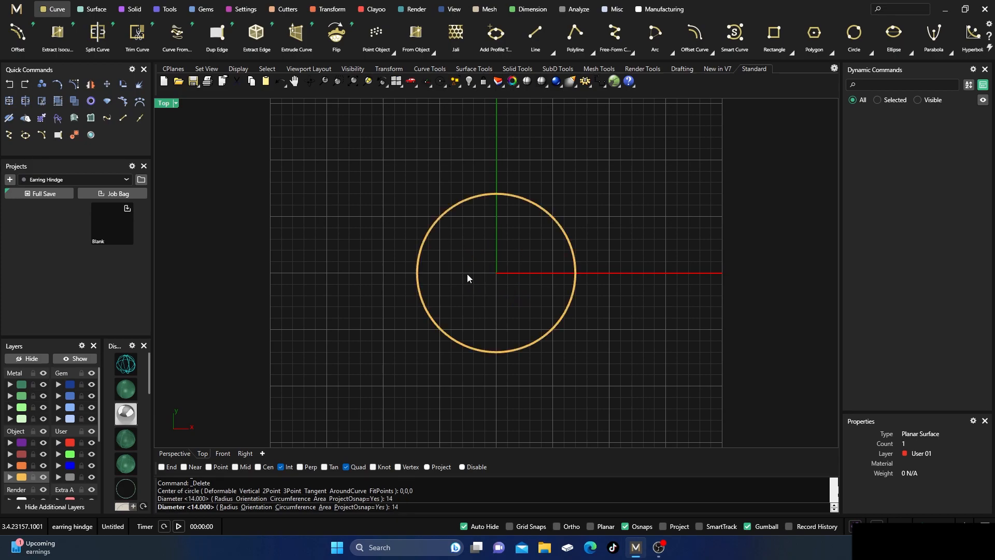
right_click_drag(508, 248, 447, 253)
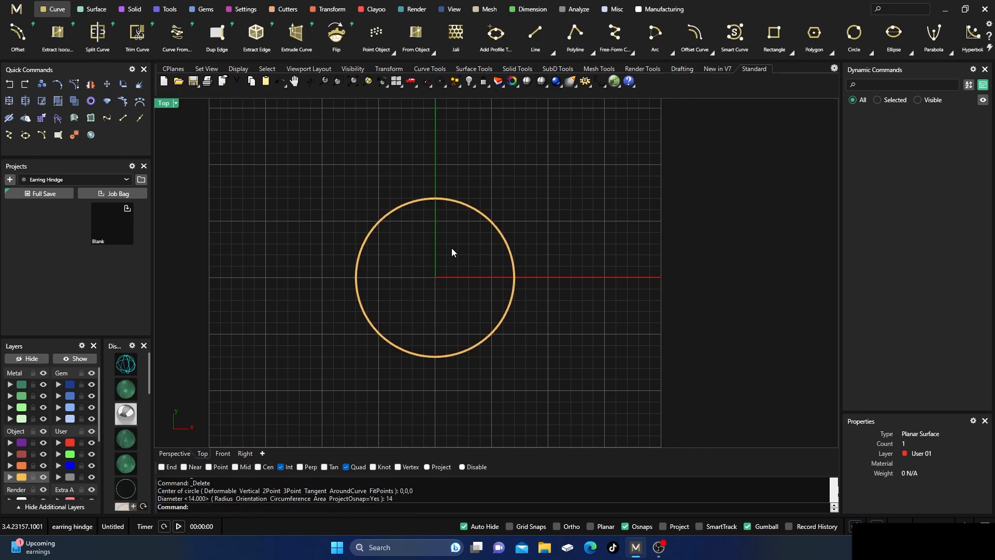
- Delete the circle drawn in the Top view and switch to the four-viewport layout
left_click_drag(419, 228, 372, 189)
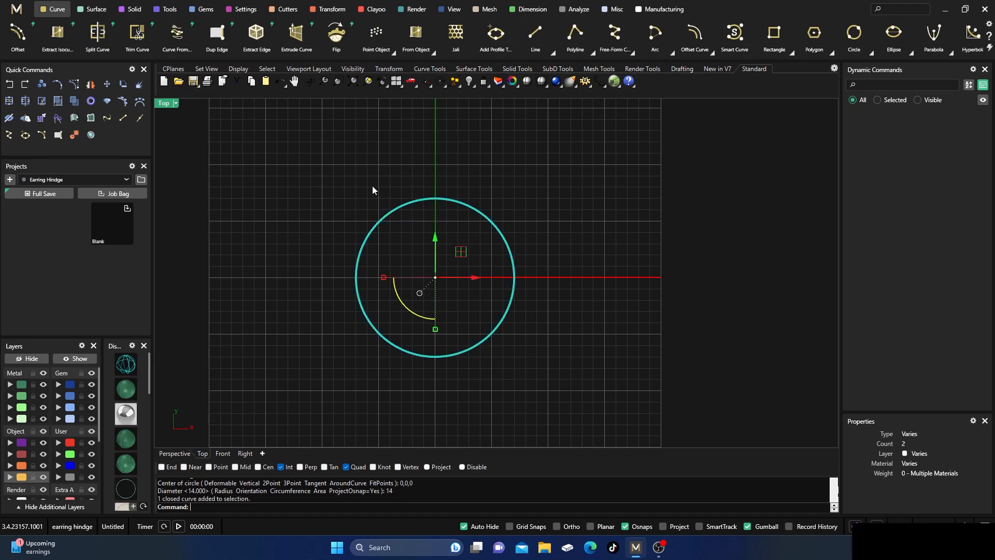
double_click(164, 104)
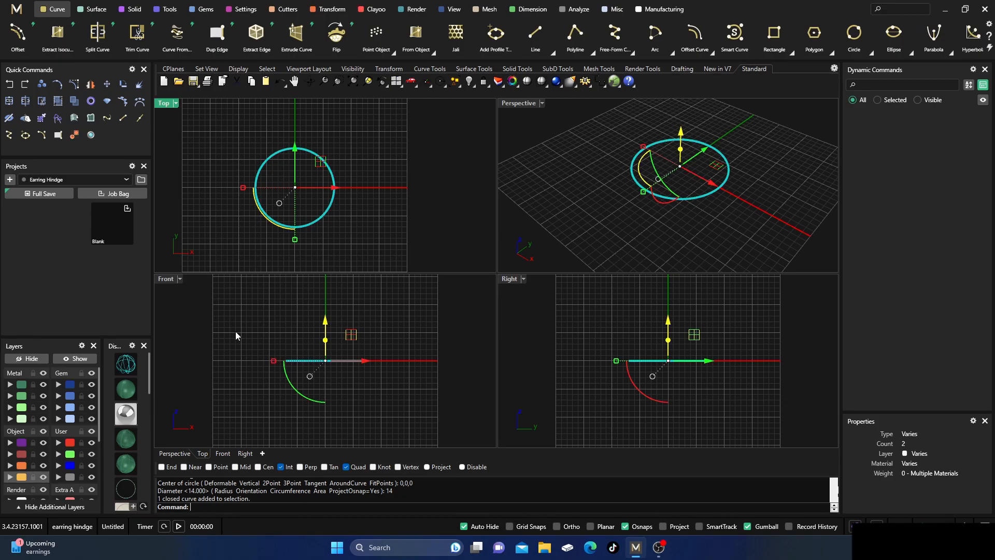
key("Delete")
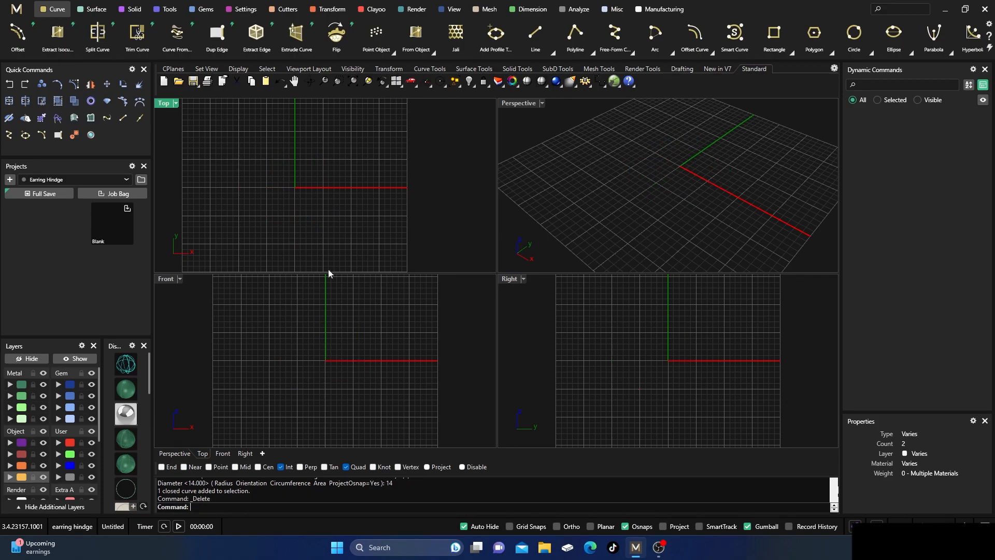
- Draw a 14 mm diameter circle centred at 0,0,0 in the Front view
left_click(854, 34)
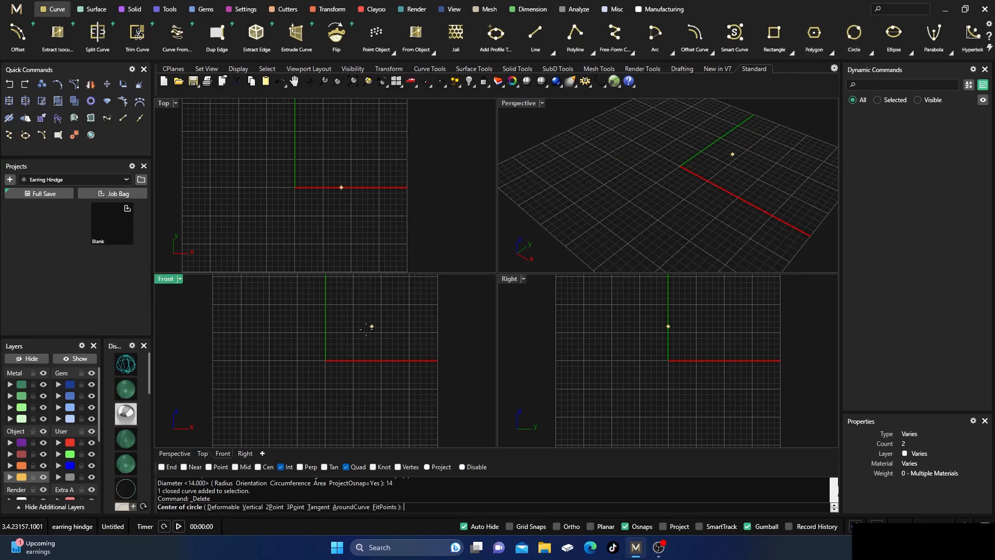
type("0,0,0")
key("Return")
type("14")
key("Return")
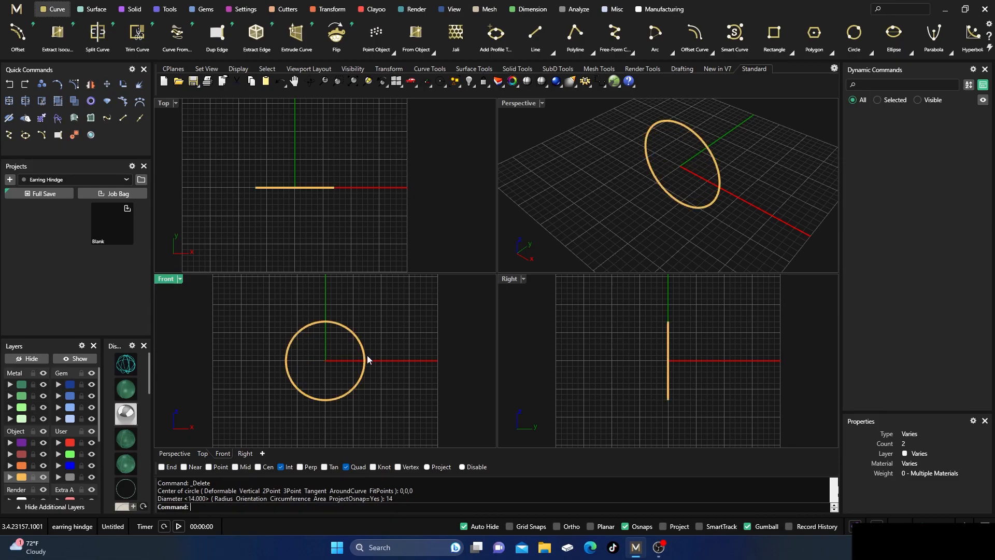
- Change the circle's seam to its upper quadrant at position 0.25
left_click(351, 334)
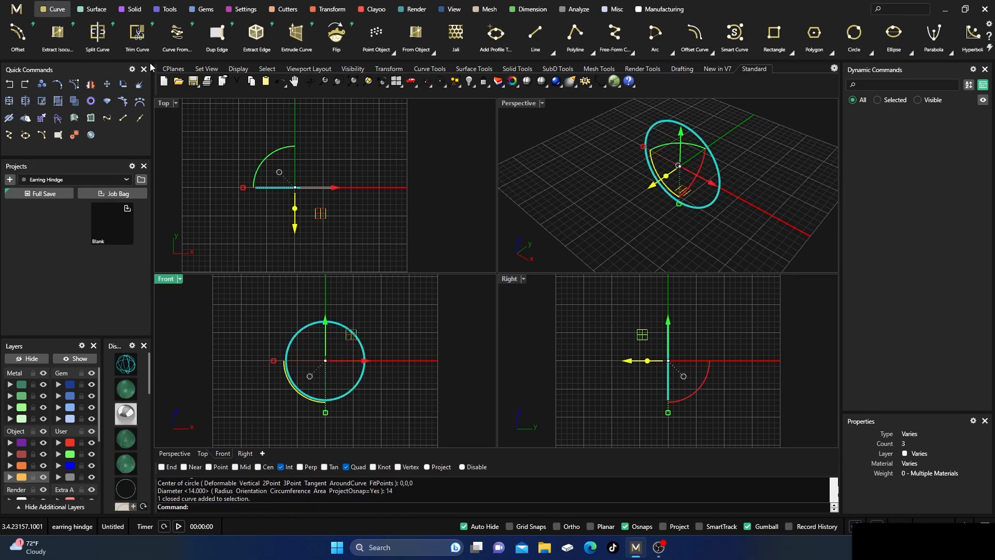
scroll(171, 46, "up", 3)
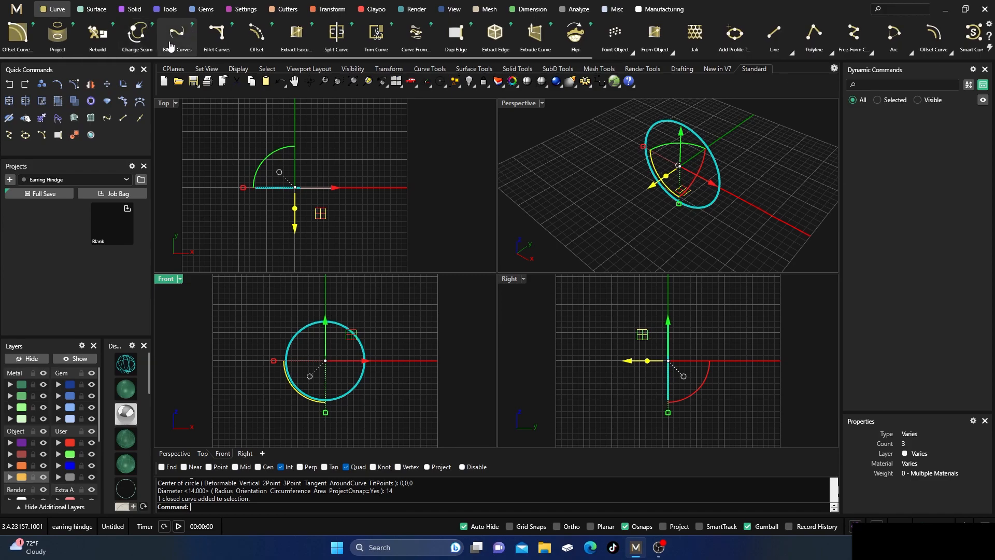
left_click(139, 36)
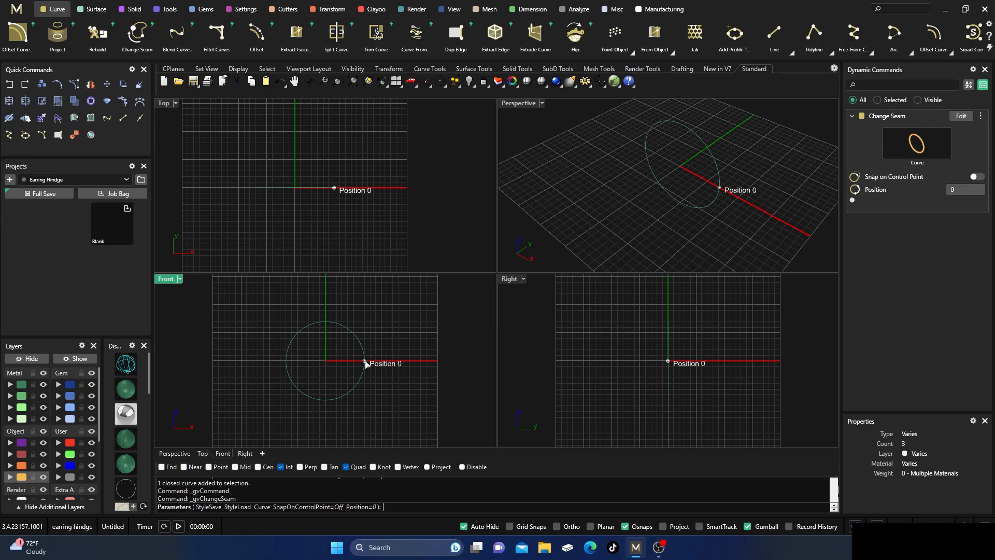
left_click_drag(365, 362, 326, 322)
key("Return")
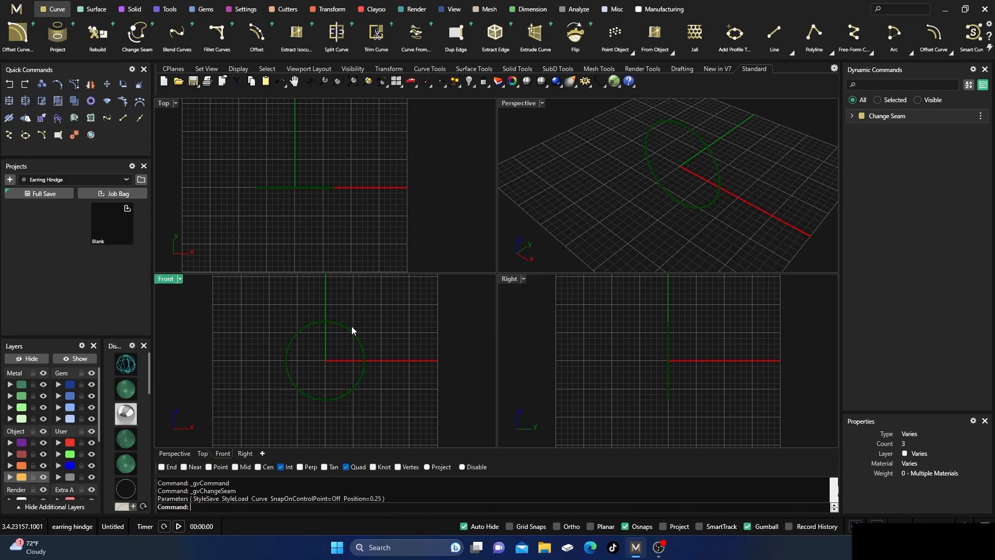
- Move the original circle to the User 04 layer and hide that layer
left_click(360, 331)
left_click(365, 357)
left_click(390, 379)
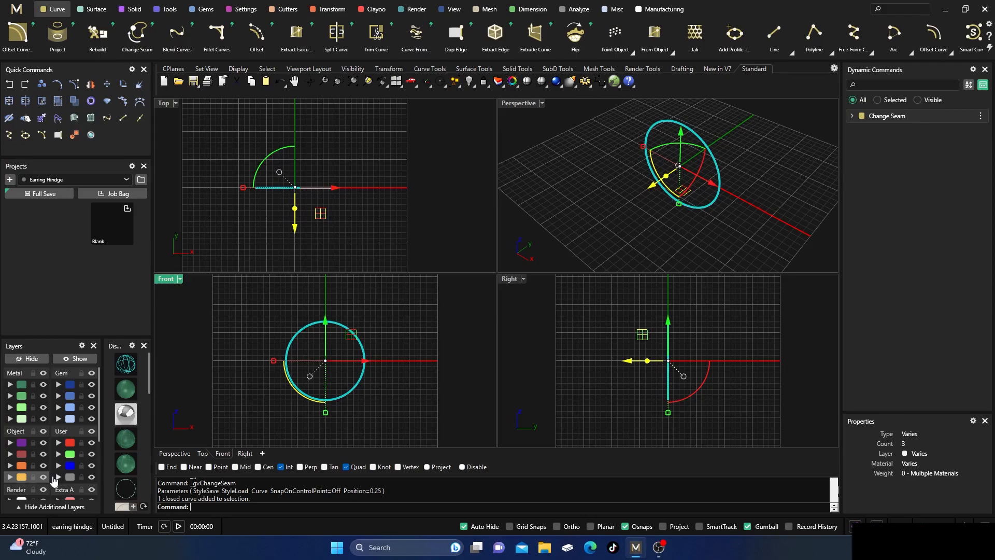
left_click(70, 477)
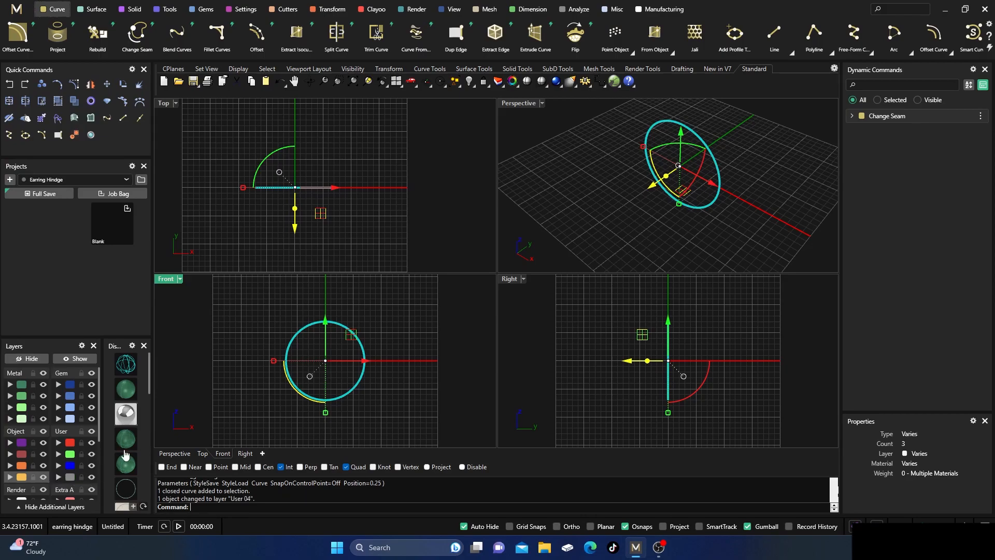
left_click(91, 478)
- Assign the seam-adjusted circle to the Finger layer
left_click_drag(312, 357, 272, 317)
left_click(13, 455)
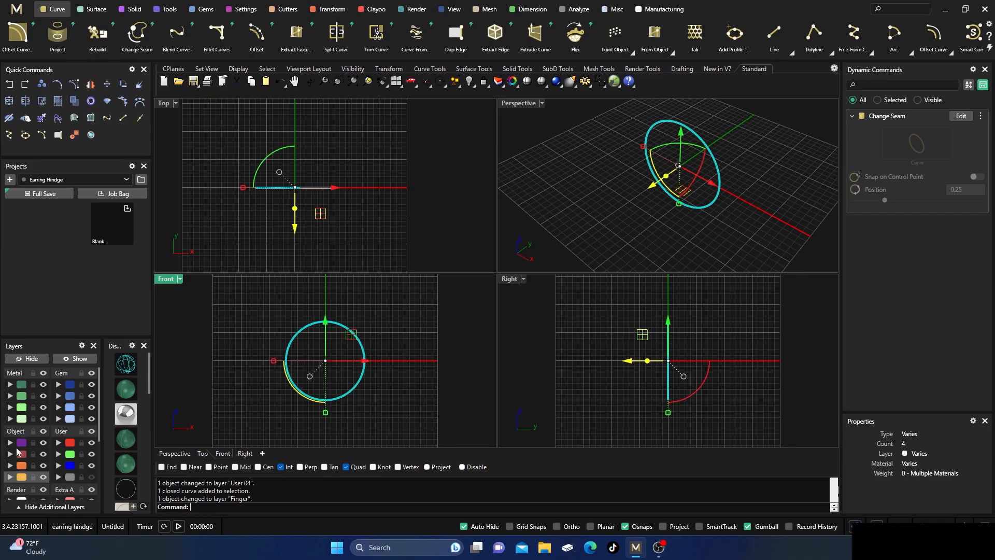
left_click(275, 303)
right_click_drag(527, 187, 583, 208)
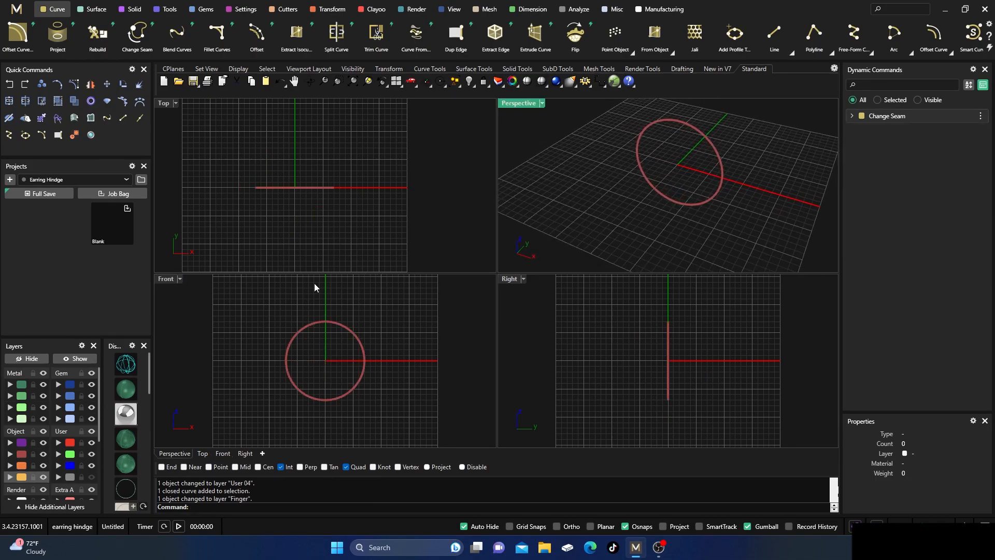
- Start Profile Placer on the Finger-layer circle and choose a rectangular profile from the Shank library
left_click(327, 321)
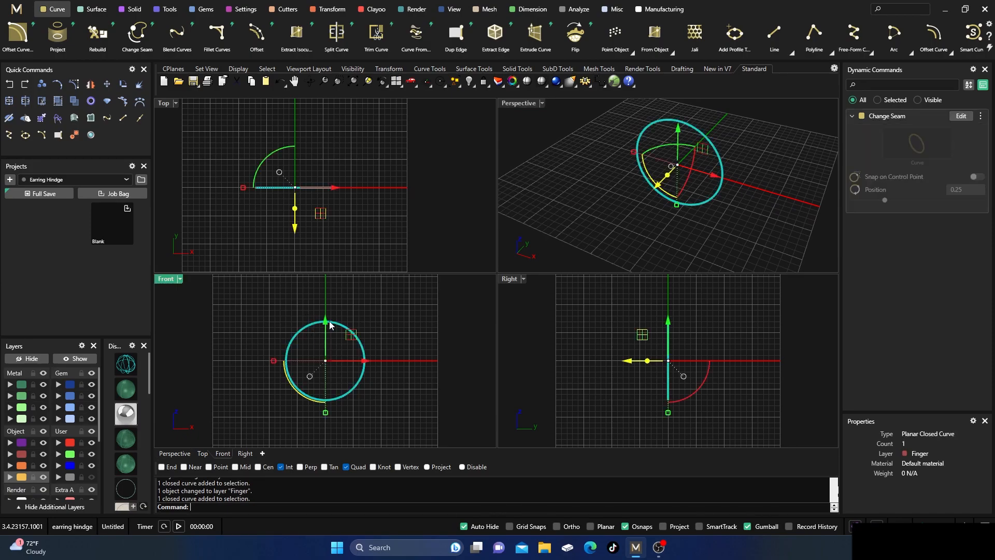
left_click(165, 12)
left_click(487, 39)
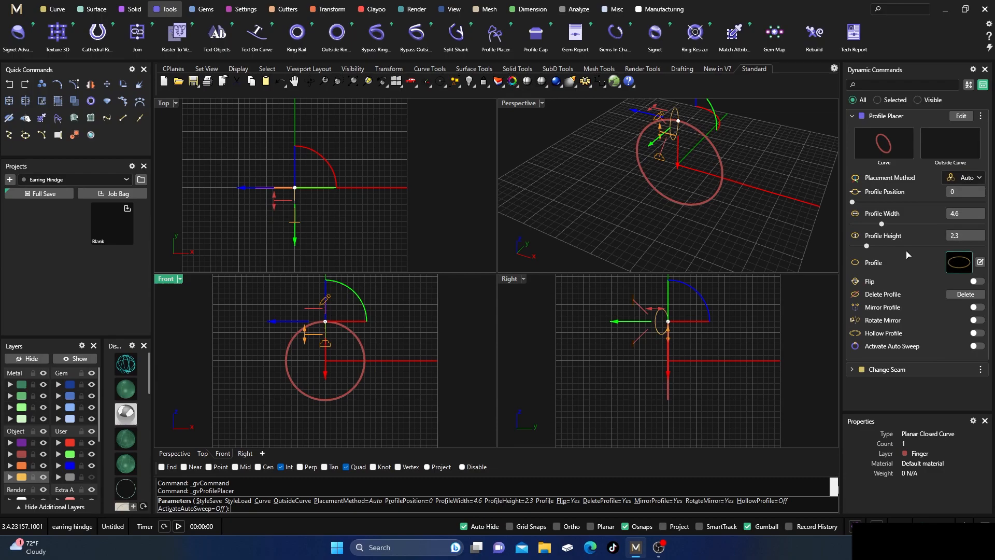
left_click(959, 266)
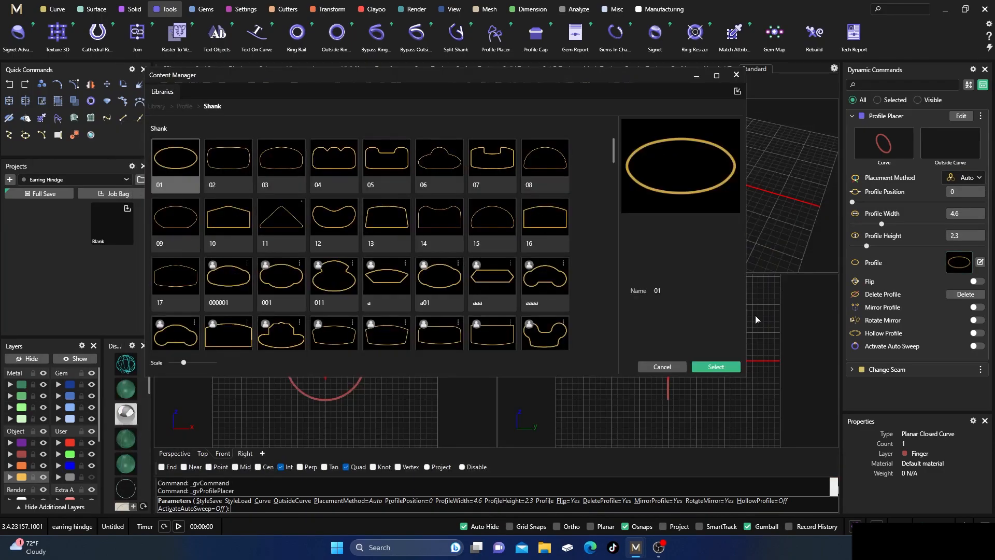
scroll(334, 214, "down", 15)
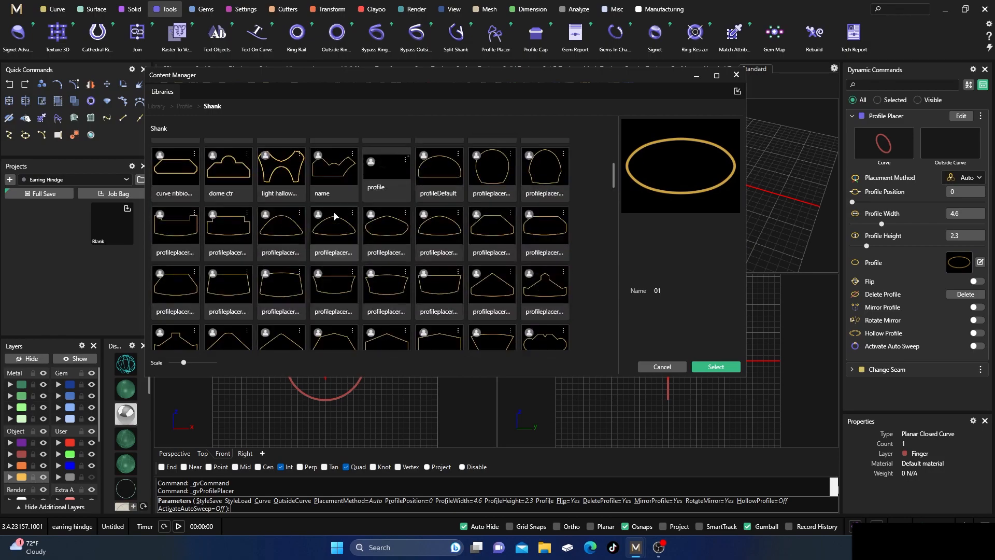
scroll(334, 217, "down", 10)
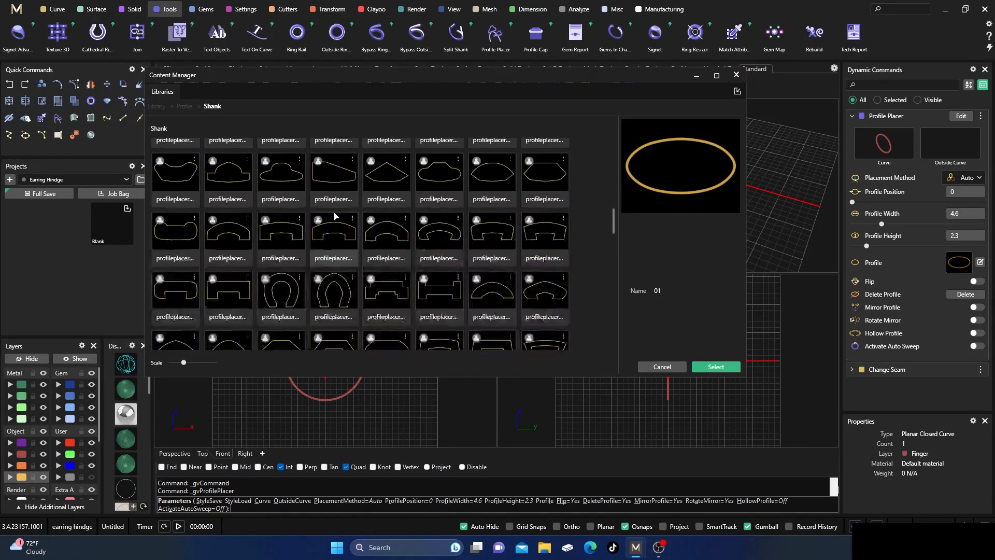
scroll(334, 217, "down", 10)
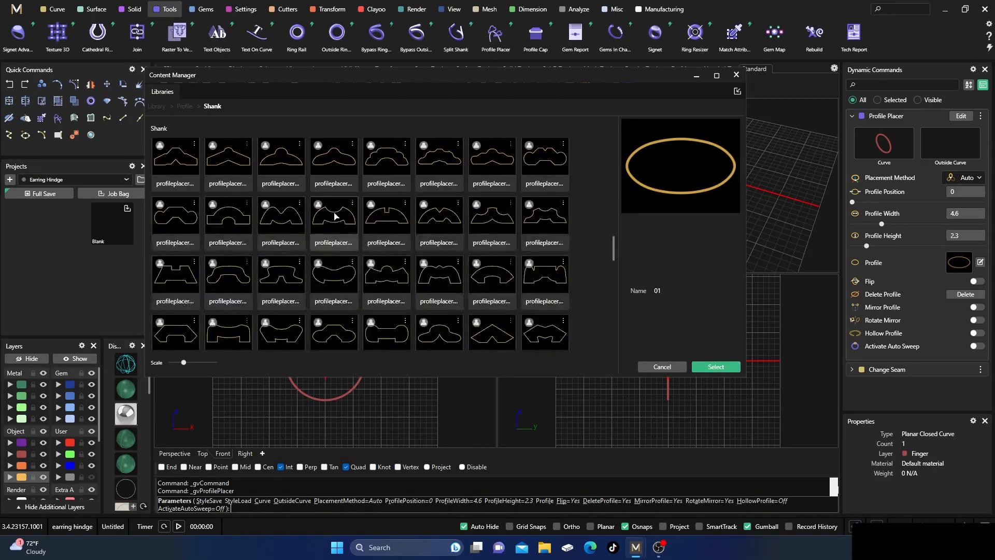
scroll(334, 217, "down", 1)
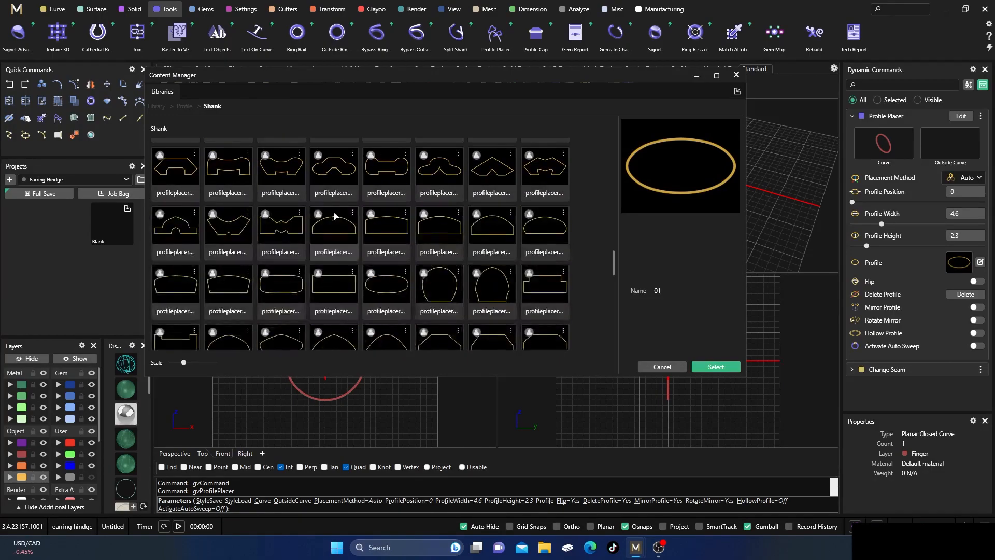
left_click(334, 290)
left_click(726, 367)
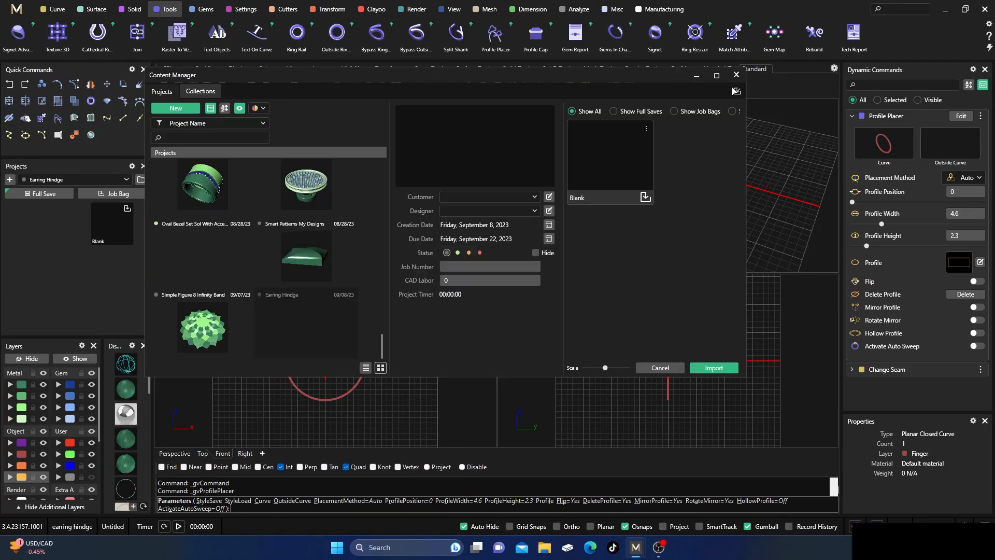
left_click(736, 74)
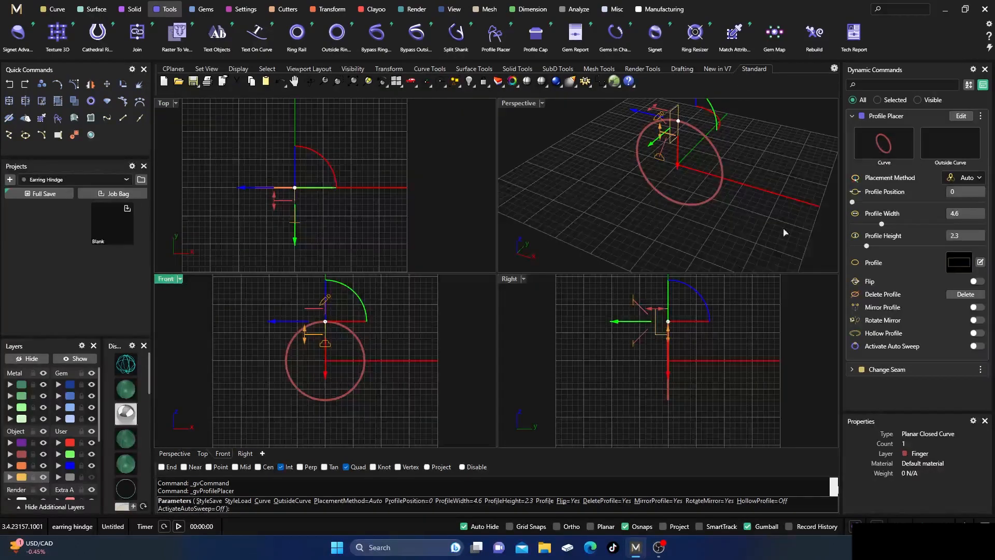
- Set the profile's placement method to Frontal, its width to 2.5 and its height to 3
left_click(967, 180)
left_click(958, 274)
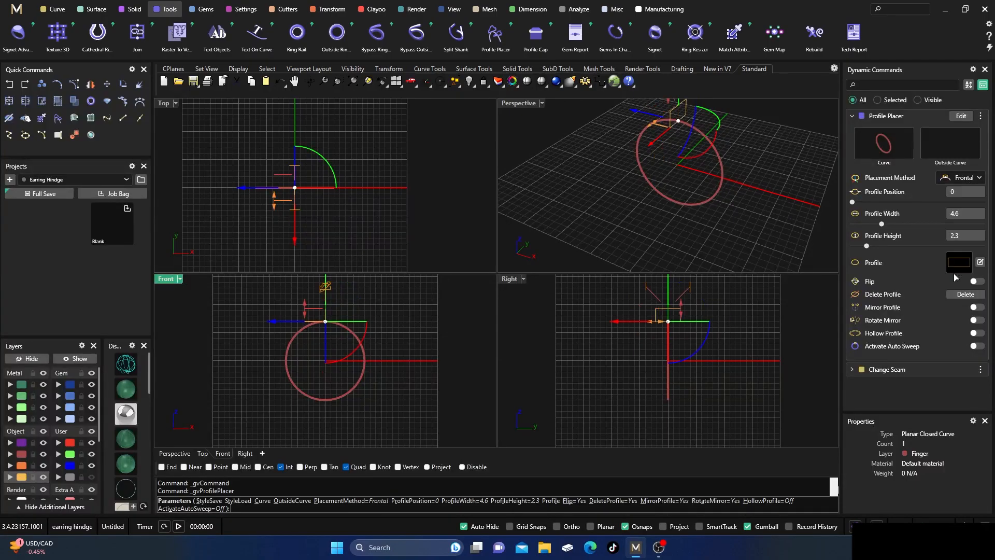
right_click_drag(587, 347, 582, 393)
scroll(650, 366, "up", 6)
scroll(648, 366, "up", 3)
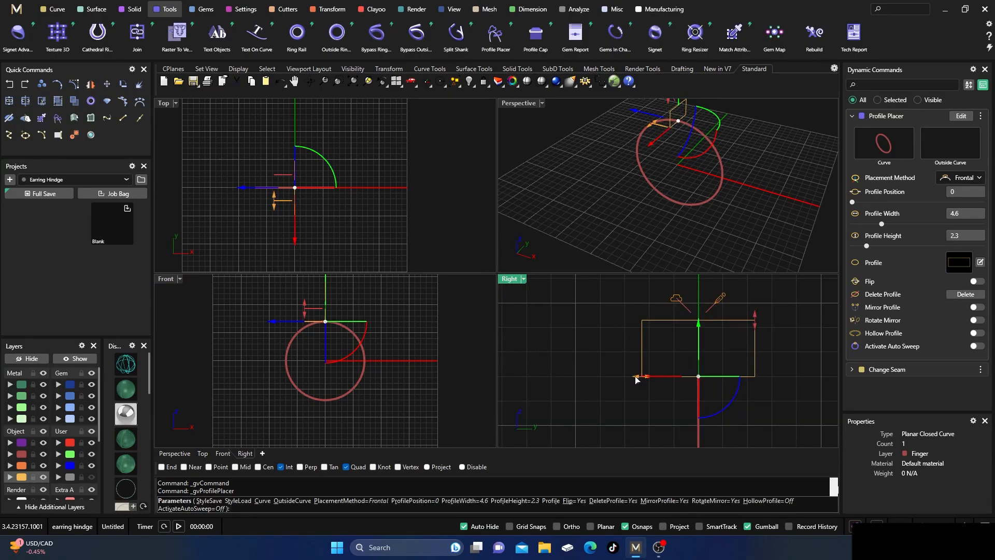
left_click_drag(639, 382, 694, 387)
right_click_drag(718, 353, 686, 370)
left_click_drag(697, 354, 699, 333)
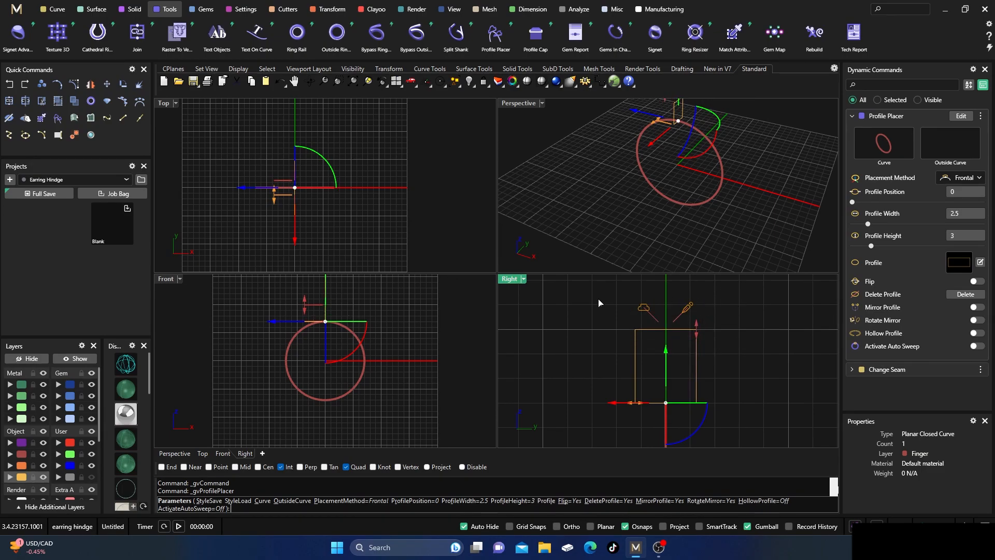
- In the Front view, slide the rectangular profile along the circle to the upper left, at profile position about 0.1
double_click(166, 279)
scroll(363, 273, "up", 2)
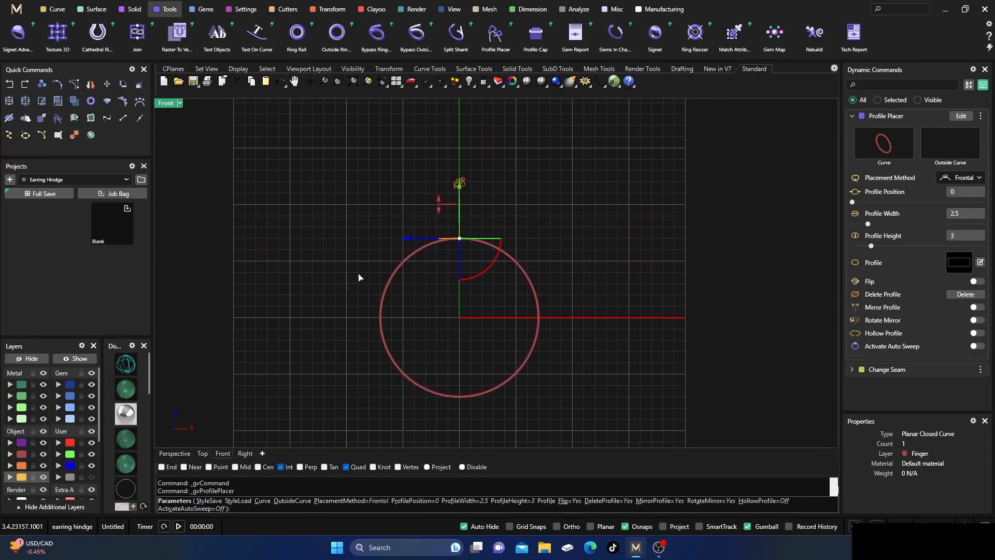
scroll(472, 254, "up", 2)
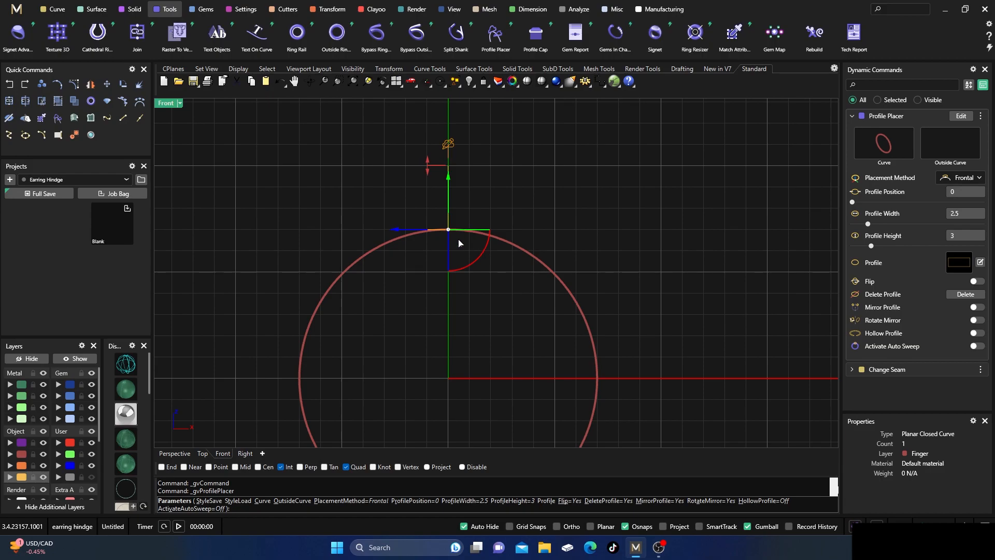
scroll(449, 230, "up", 2)
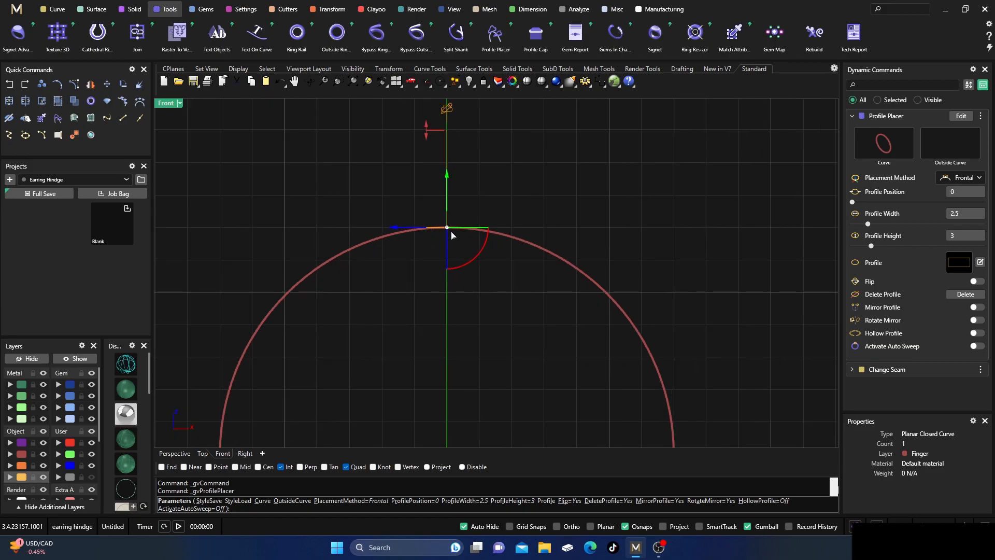
left_click_drag(448, 228, 314, 275)
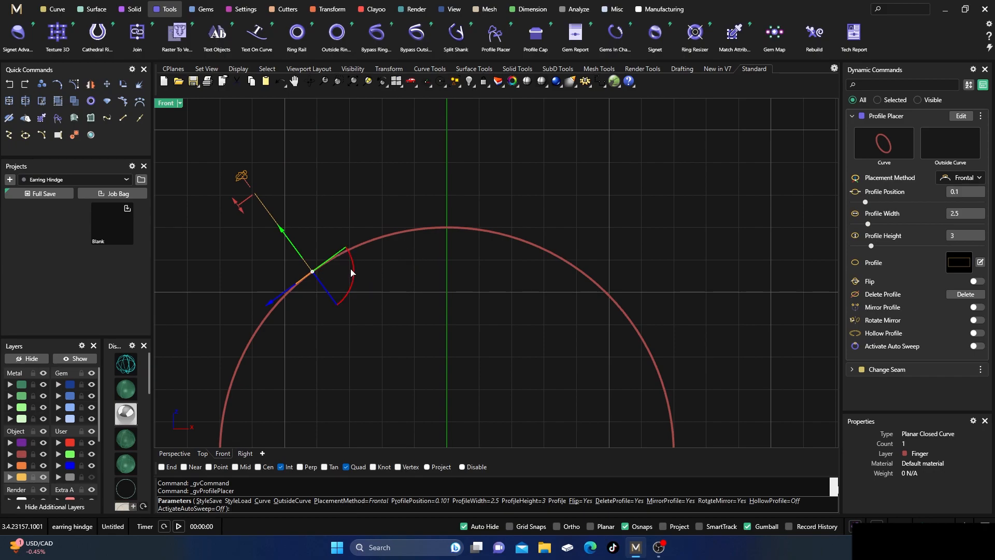
- Rotate the placed profile until it stands vertical, mirror it to the opposite side of the circle and accept the placement
left_click_drag(355, 278, 340, 297)
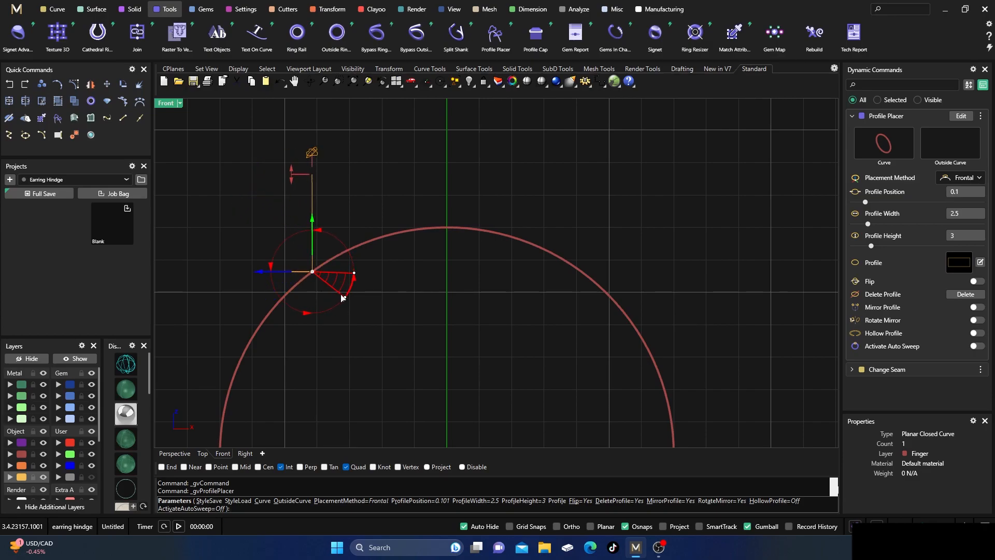
left_click_drag(342, 295, 342, 296)
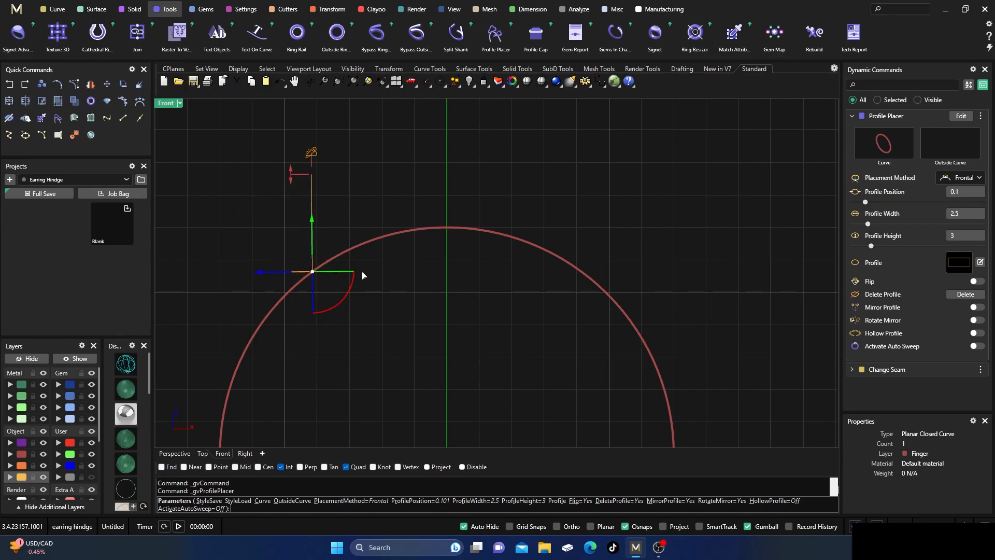
left_click(973, 308)
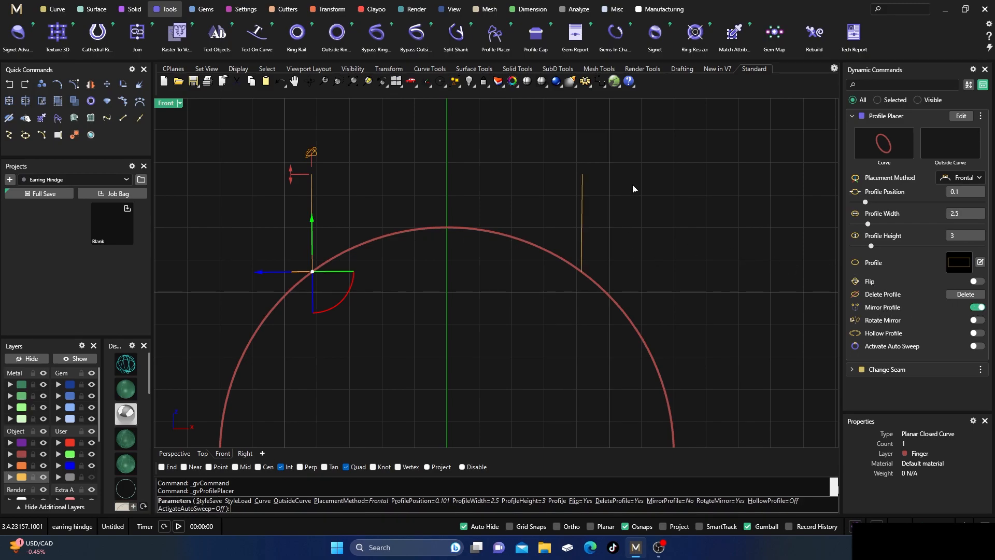
key("Return")
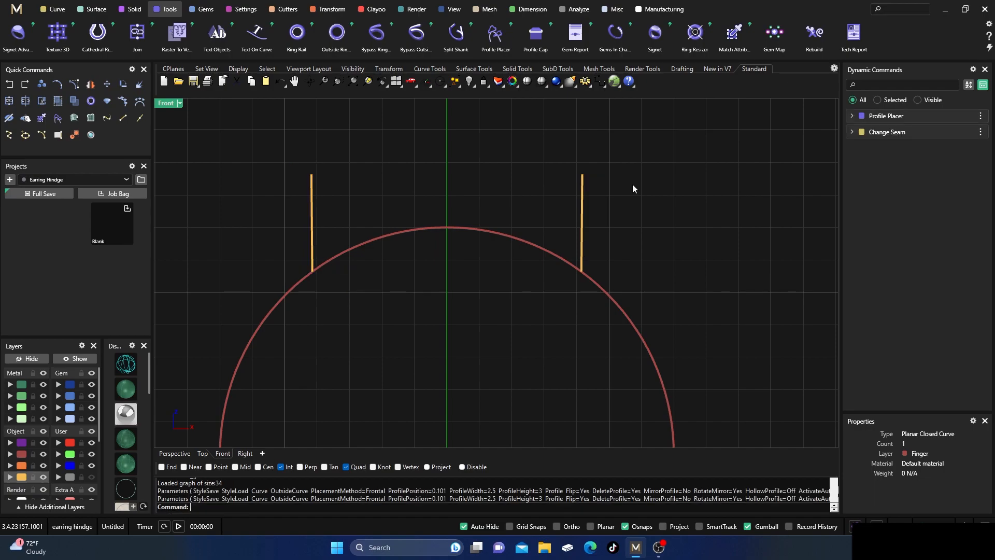
- Reopen the placed profiles in Profile Placer for editing and activate Auto Sweep to build the hoop
scroll(471, 165, "down", 3)
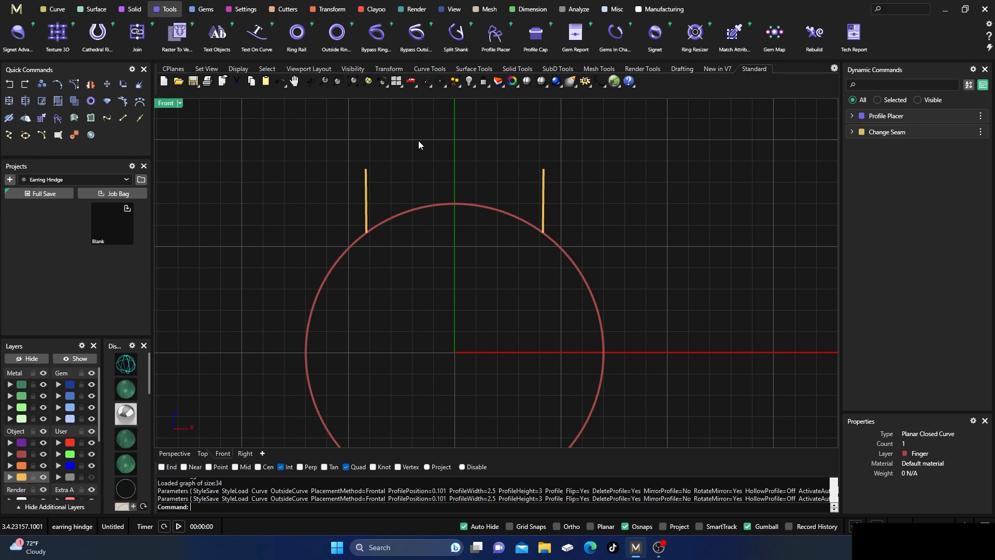
scroll(423, 143, "down", 3)
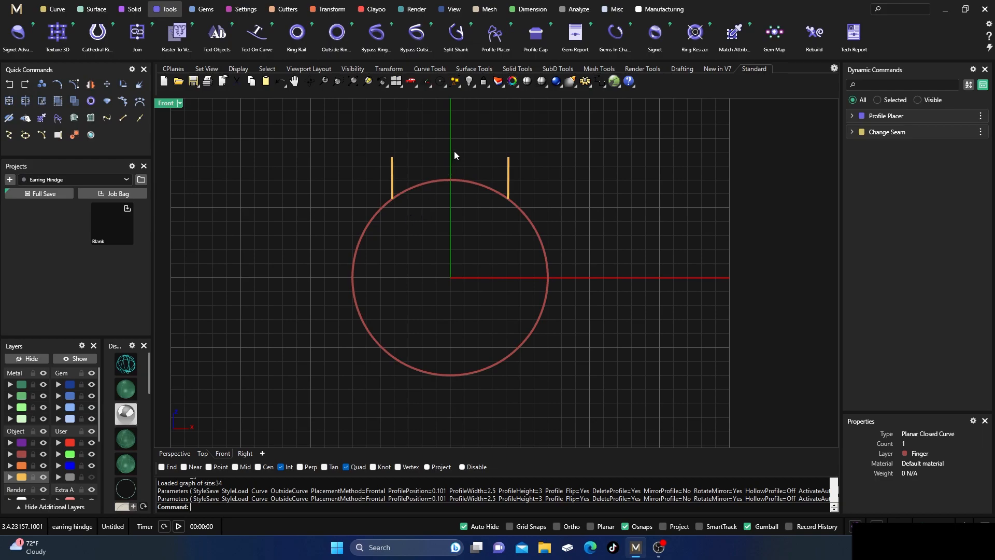
left_click(392, 167)
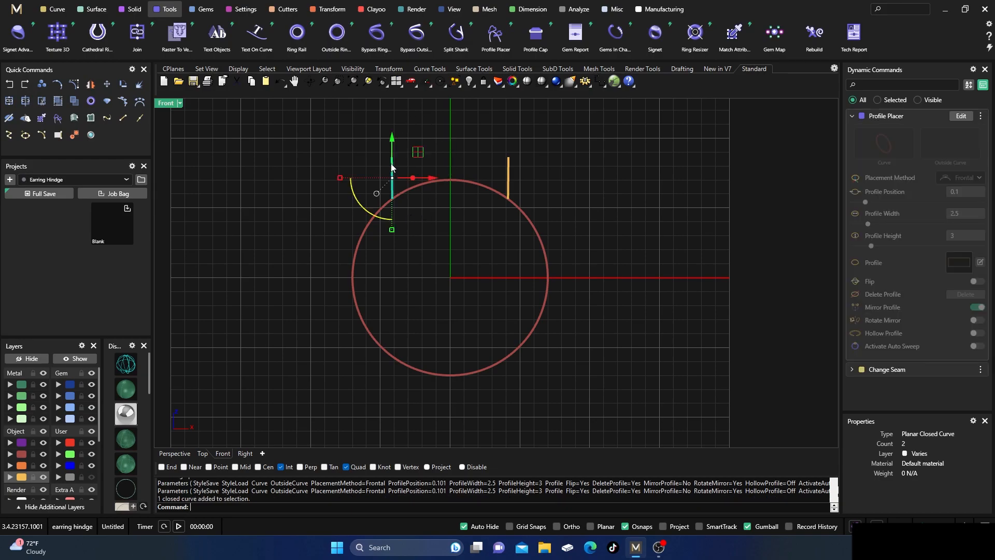
left_click(961, 116)
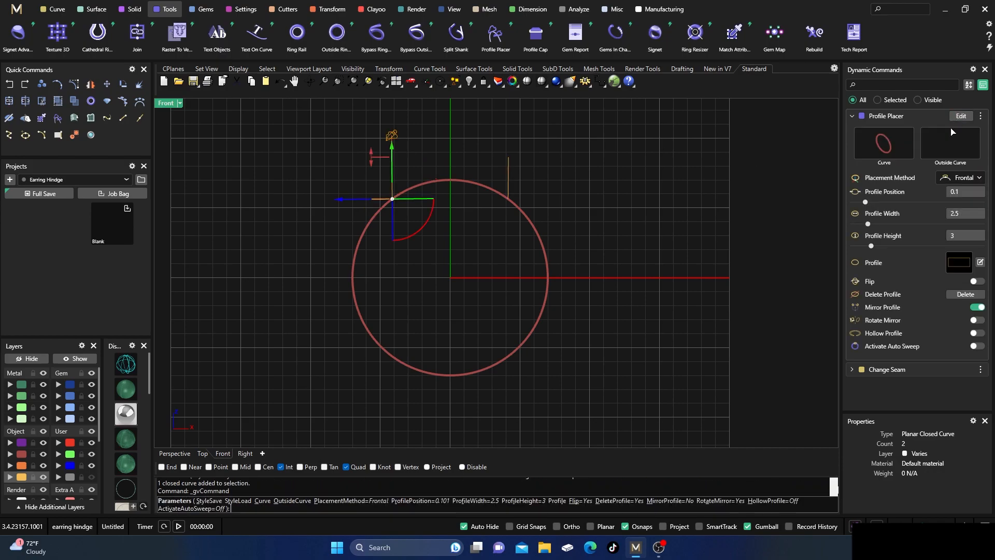
left_click(981, 347)
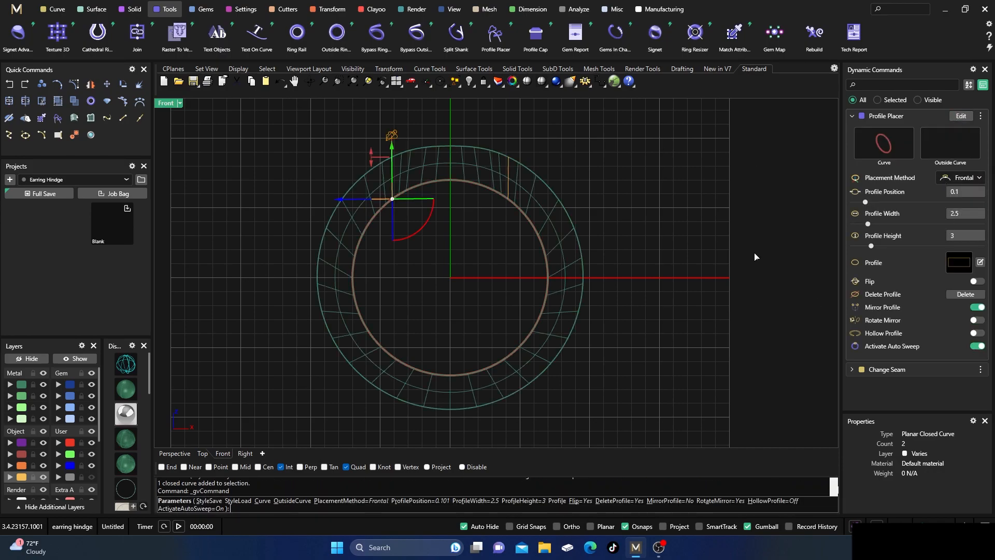
right_click_drag(732, 242, 705, 255)
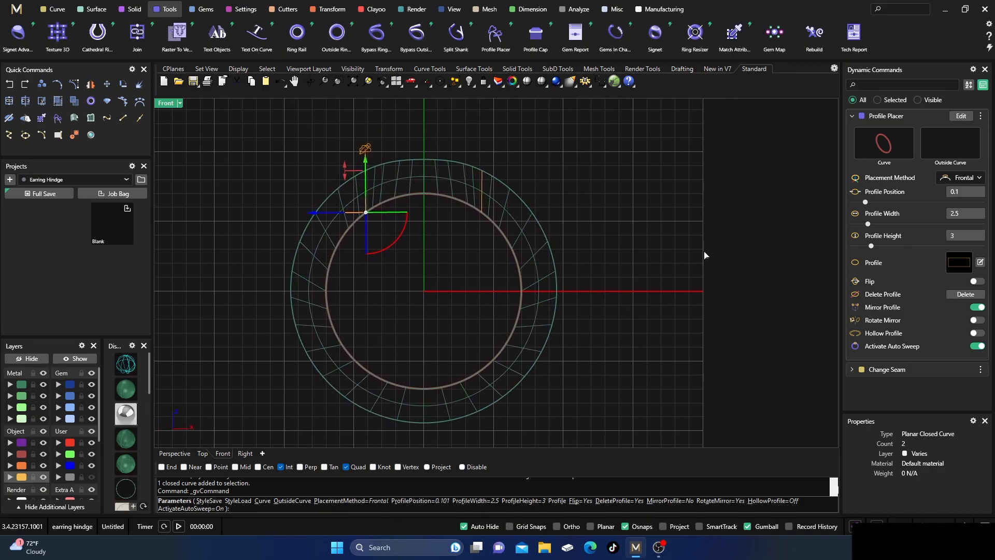
right_click(659, 251)
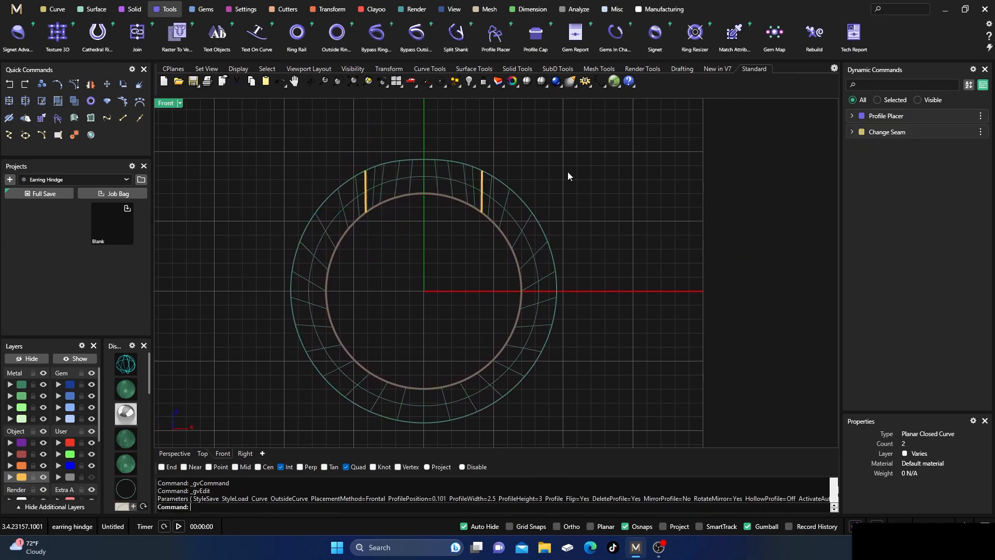
- Try to apply the Hinge cutter to the auto sweep hoop, positioning the hinge at the bottom centre of the ring
left_click(446, 179)
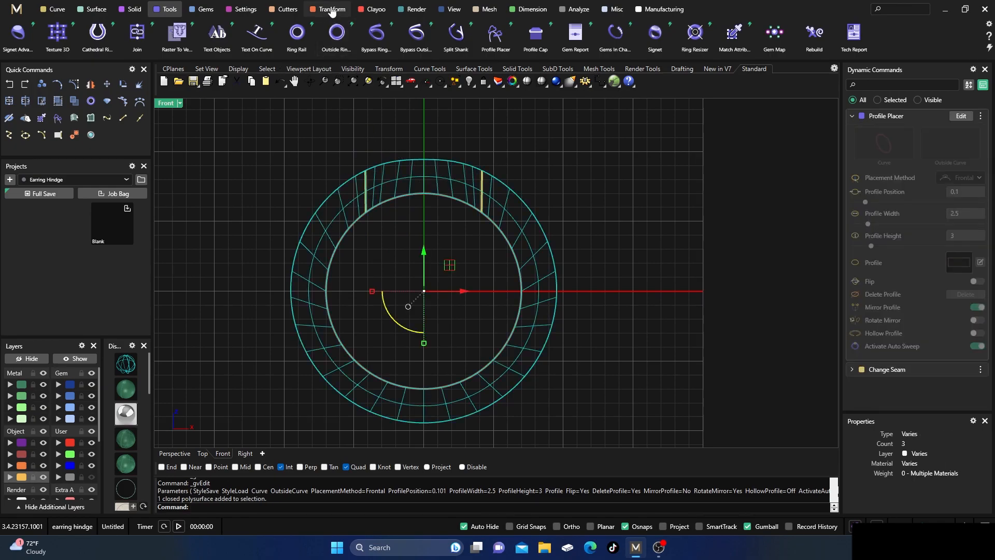
left_click(286, 10)
left_click(217, 33)
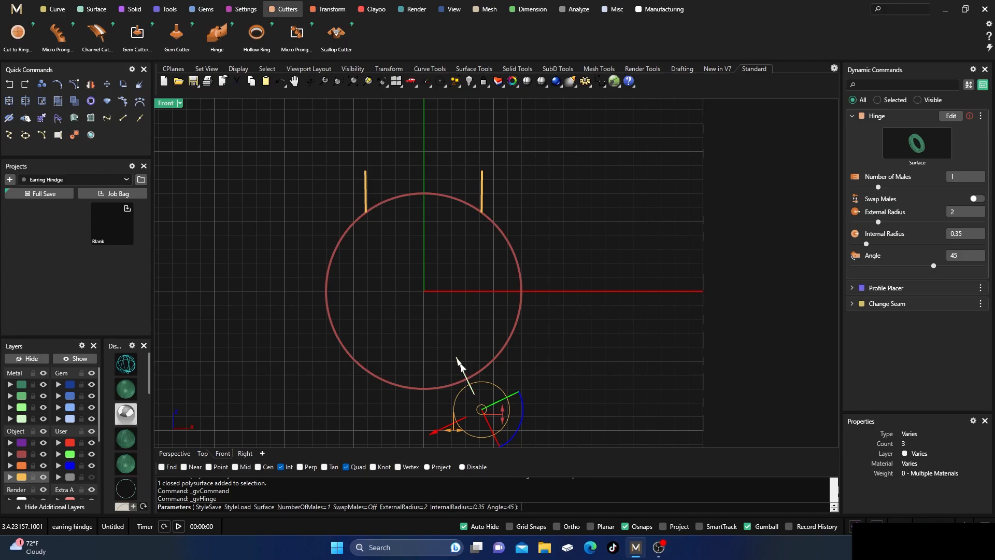
left_click_drag(454, 360, 444, 331)
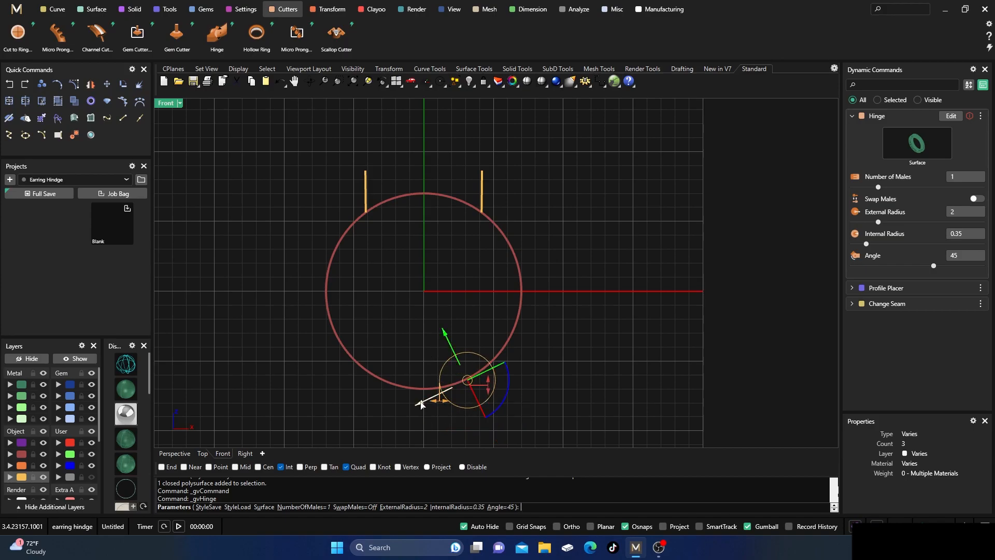
left_click_drag(418, 404, 378, 412)
right_click_drag(395, 293, 407, 273)
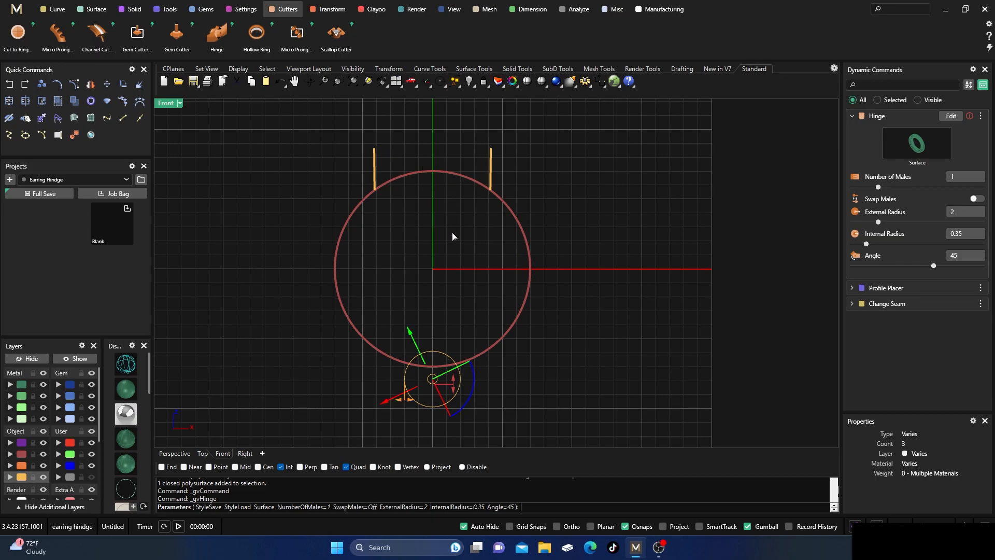
key("Return")
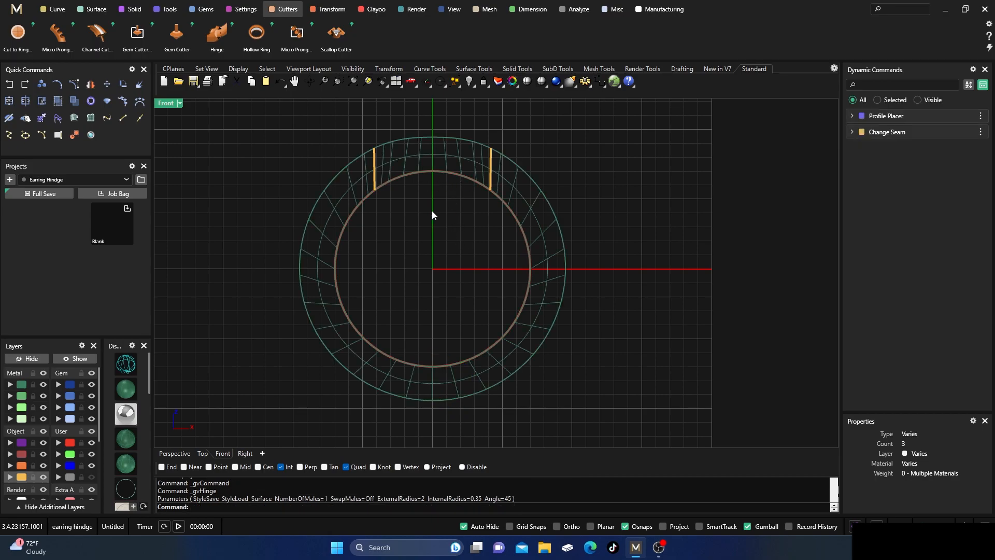
right_click_drag(438, 230, 433, 244)
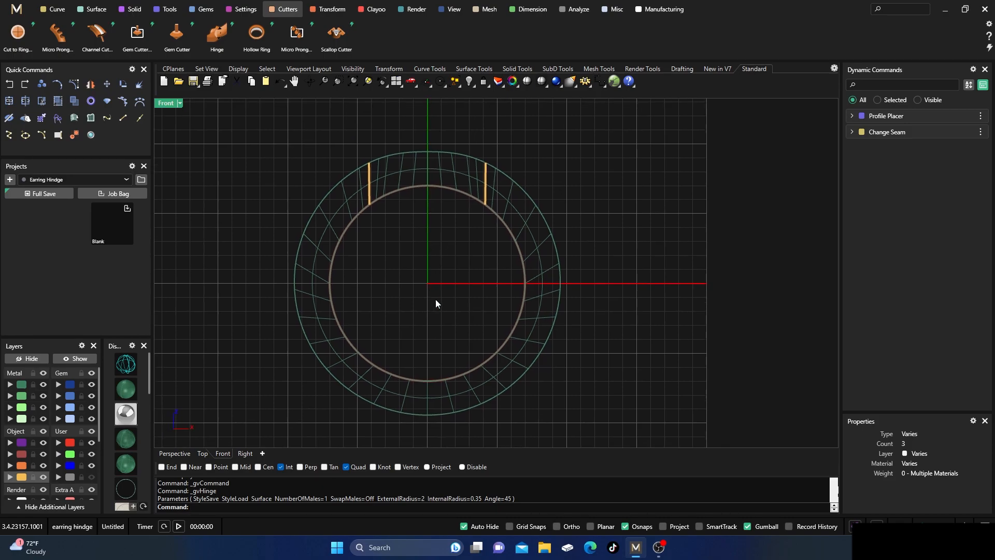
left_click(440, 159)
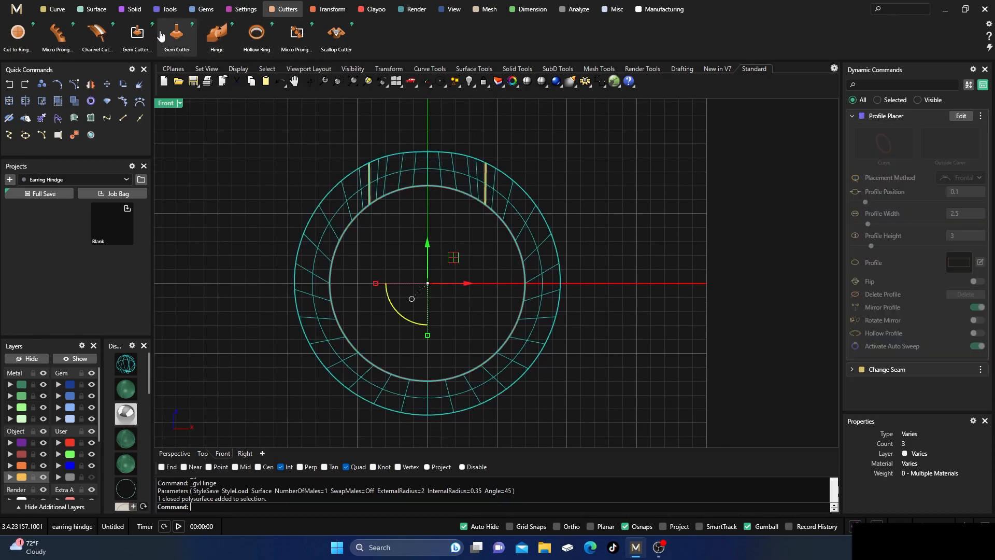
left_click(396, 226)
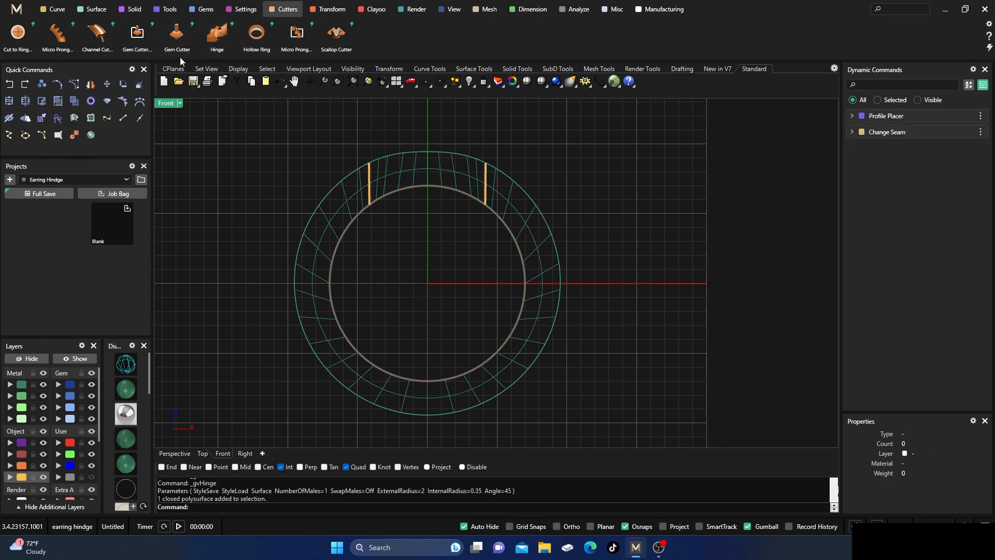
- Draw a vertical line from the origin 0,0,0 up past the top outer edge of the hoop
left_click(57, 10)
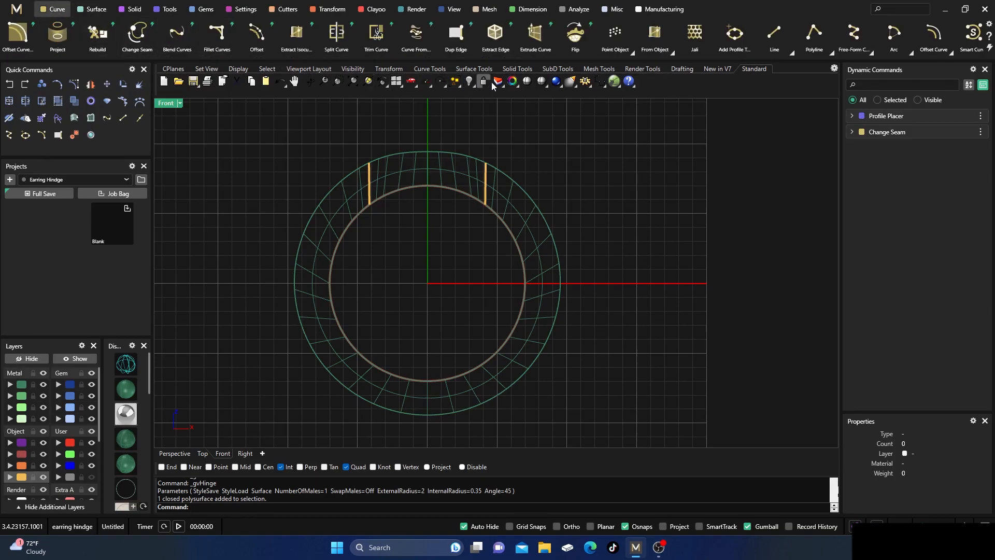
left_click(774, 34)
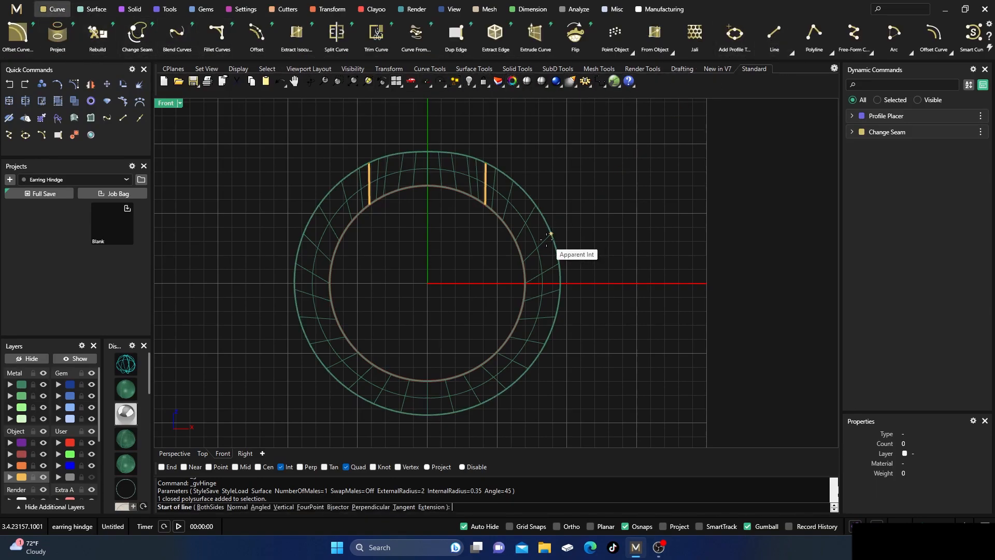
type("0,0,0")
key("Return")
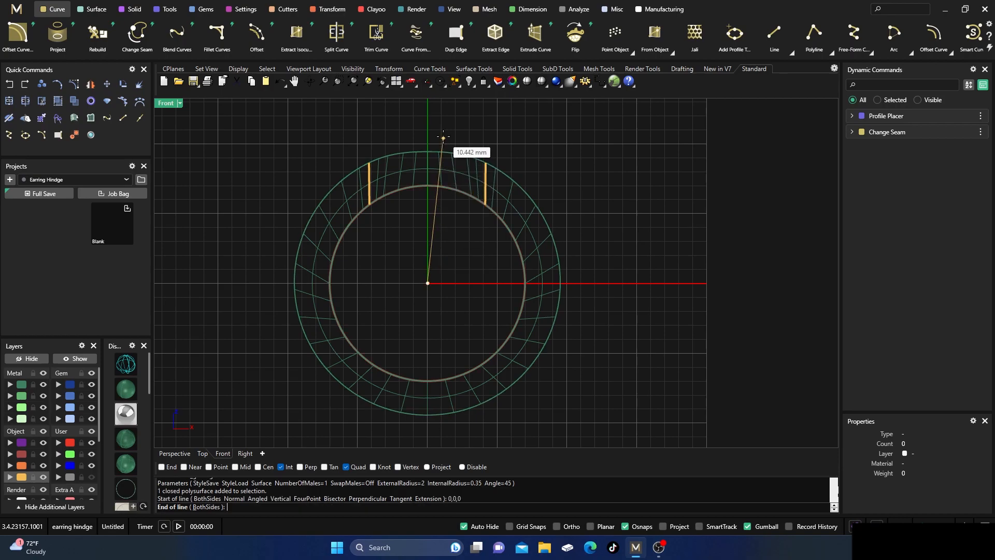
left_click(439, 111)
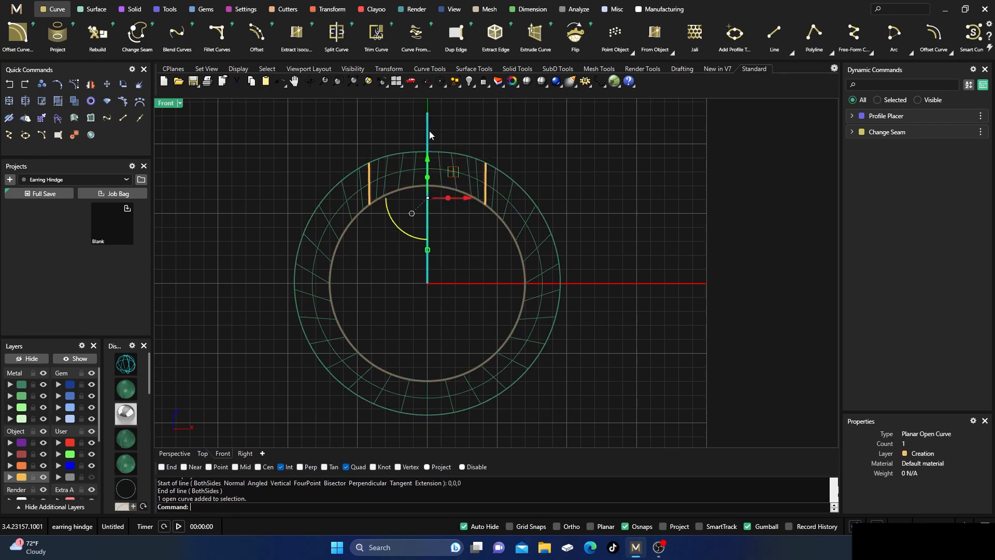
- Move the vertical line 4.3 mm to the right in X and mirror it to the left with Y Mirror
left_click(470, 198)
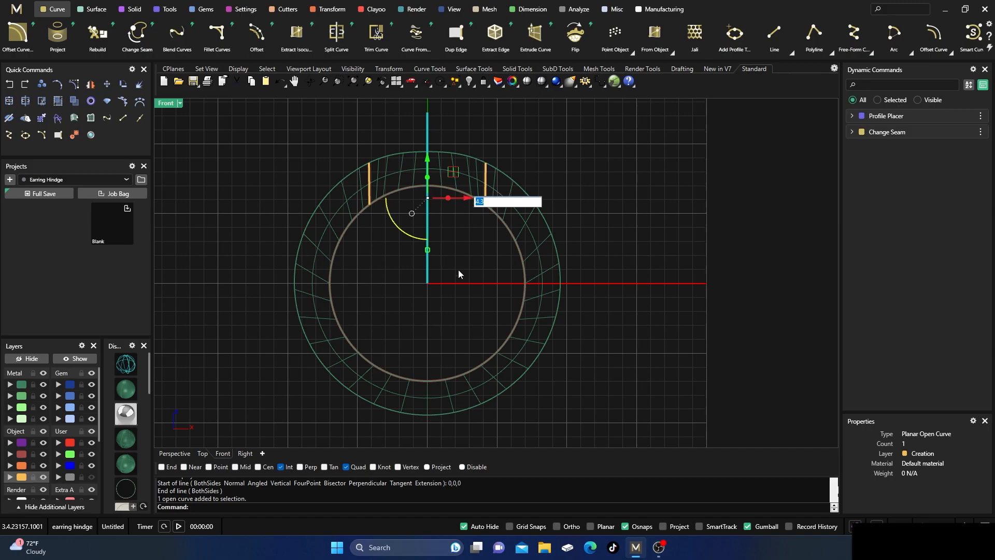
key("Return")
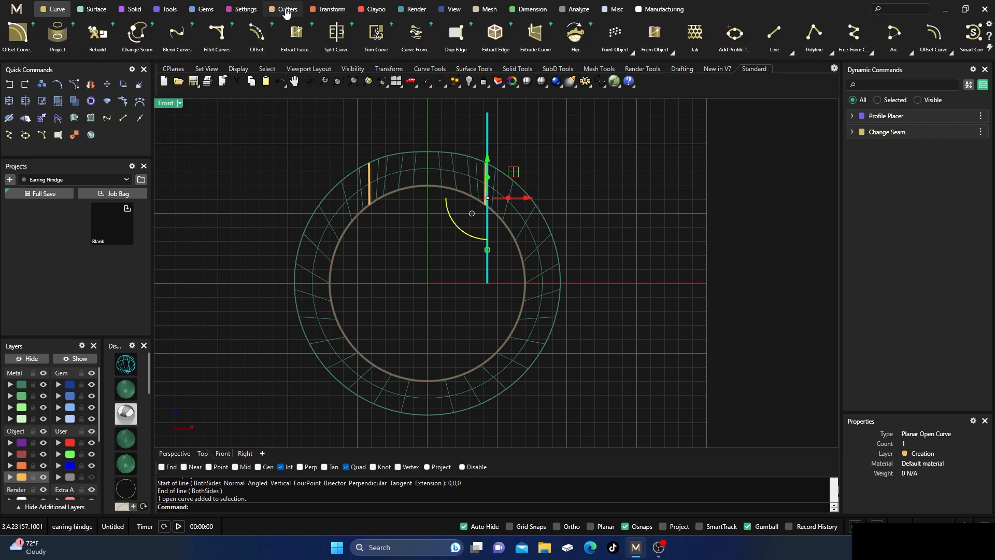
left_click(330, 8)
left_click(169, 42)
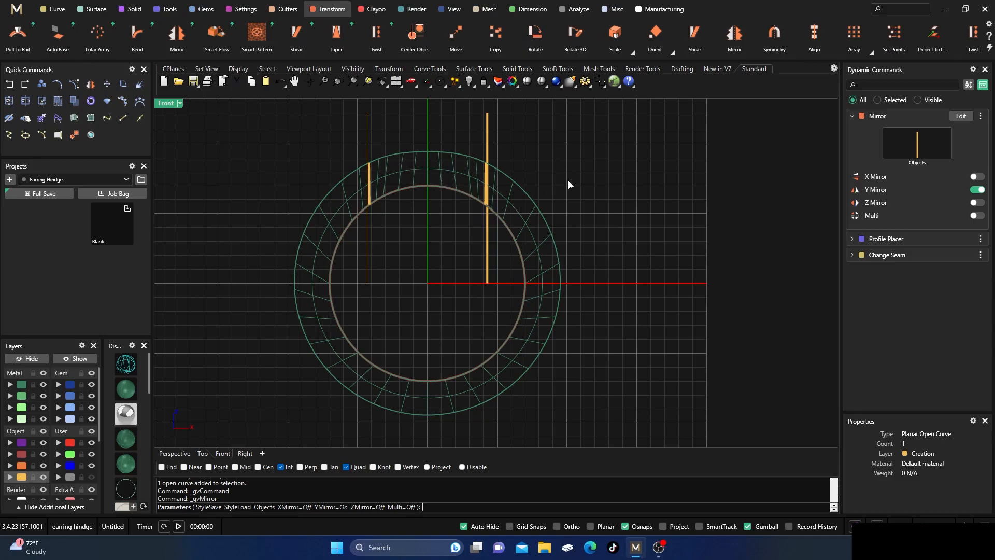
key("Return")
- Split the swept hoop with the two vertical lines and delete the top section between them
left_click(442, 159)
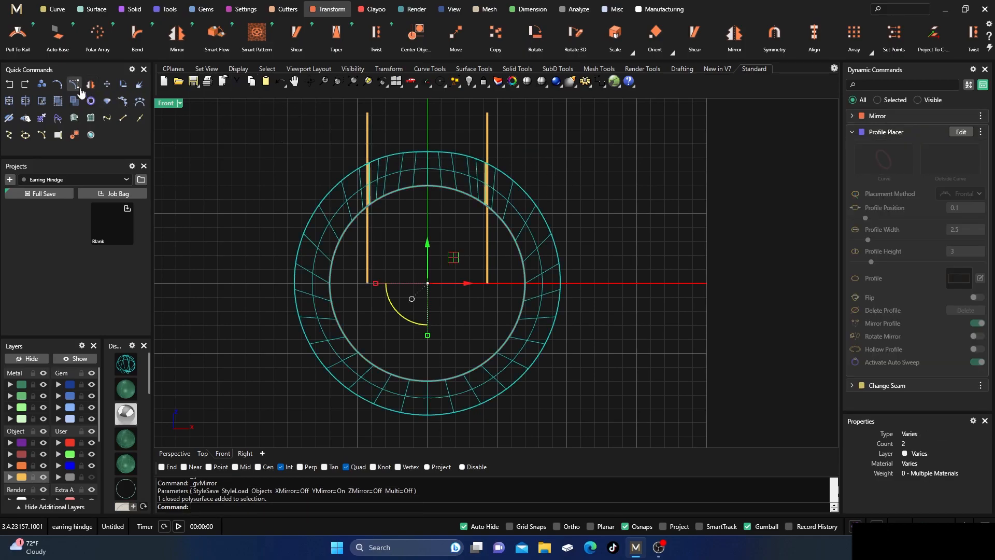
left_click(25, 101)
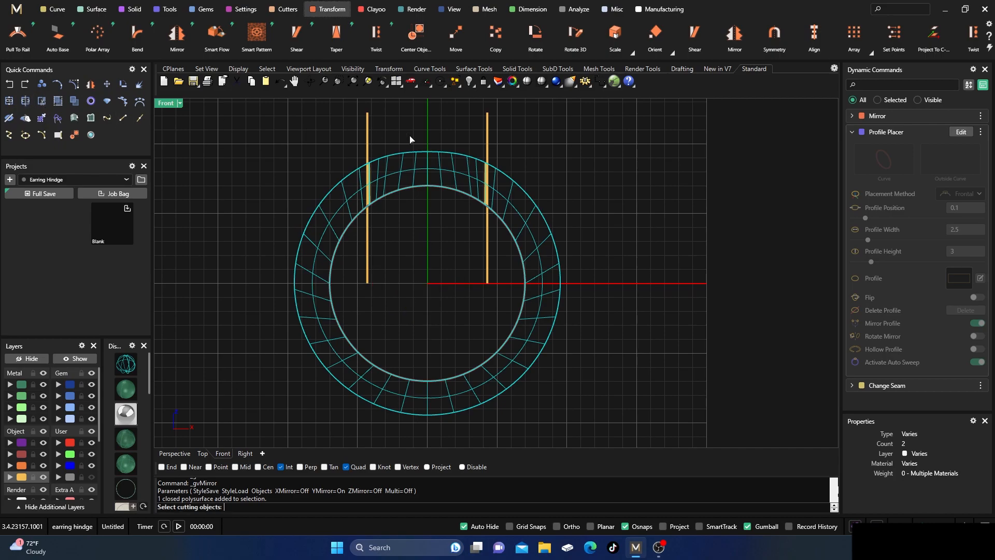
left_click_drag(331, 143, 334, 144)
key("Return")
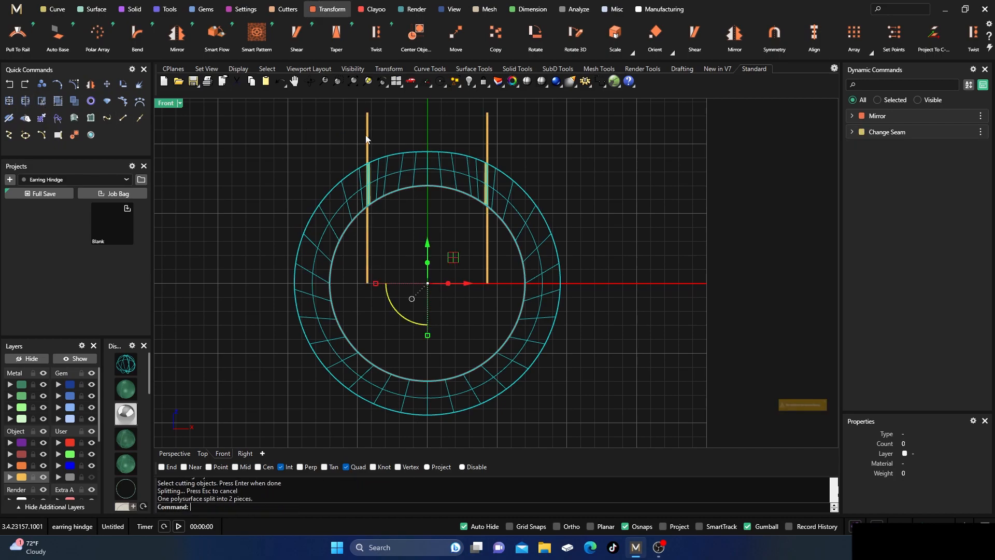
left_click(418, 159)
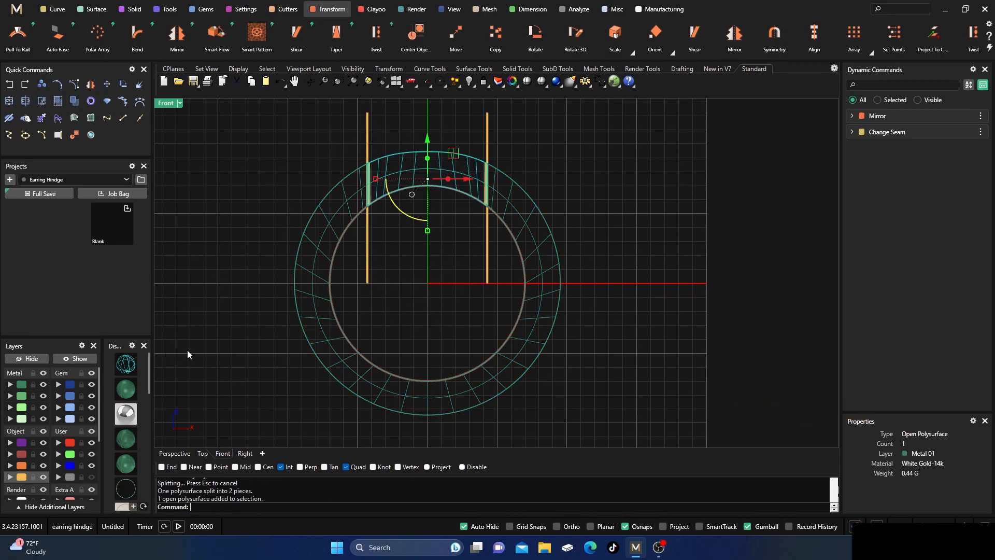
key("Delete")
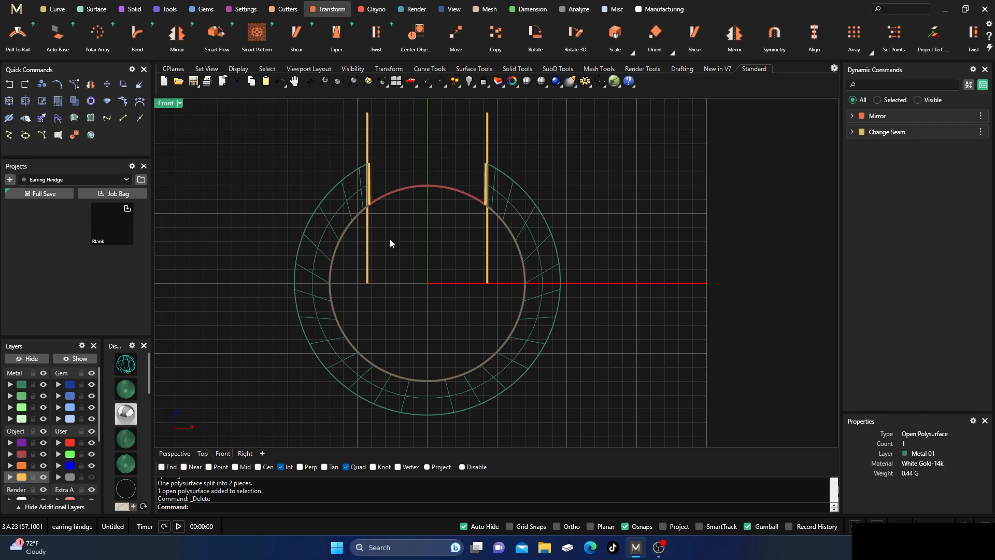
- Delete the two vertical split lines and try to apply the Hinge cutter to the open hoop at its bottom centre
left_click_drag(491, 307, 360, 258)
key("Delete")
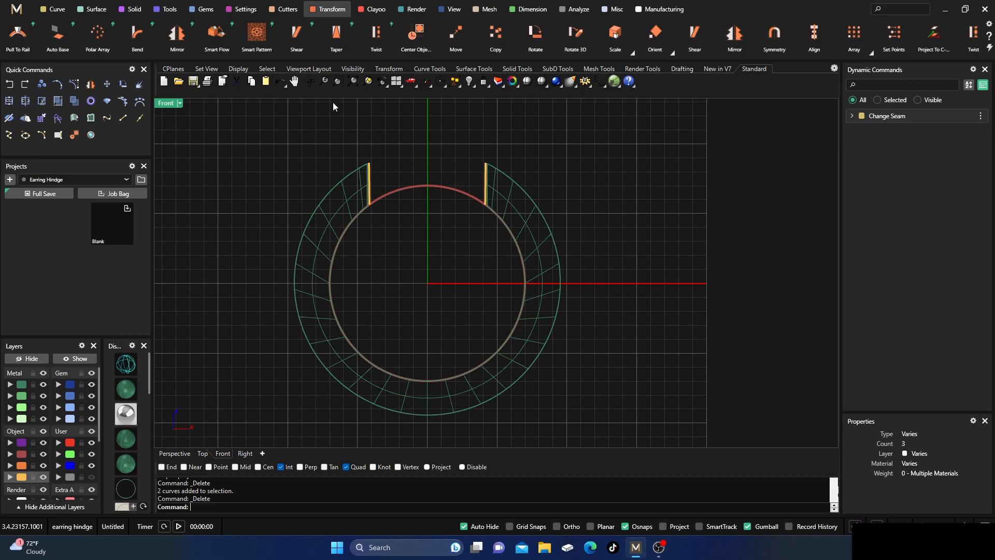
left_click(283, 9)
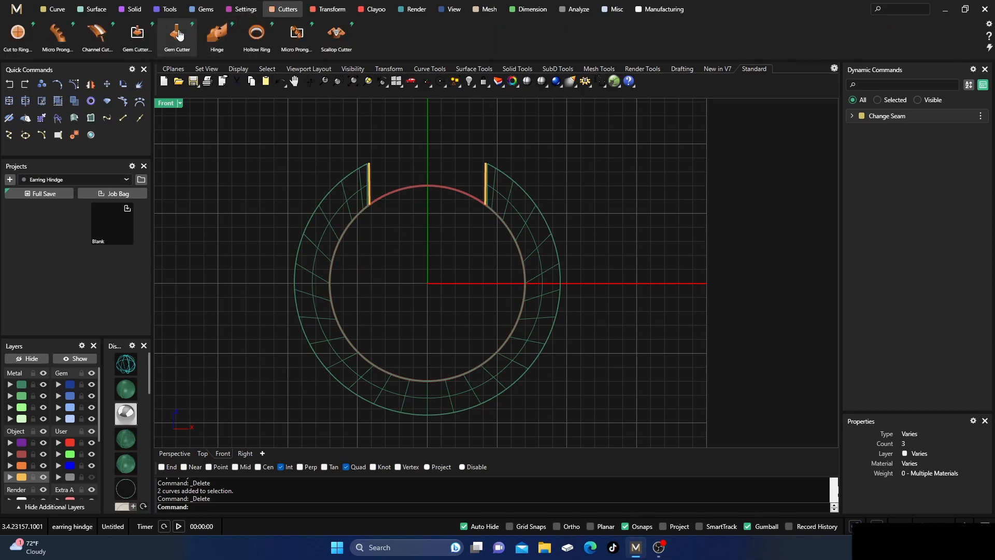
left_click(217, 34)
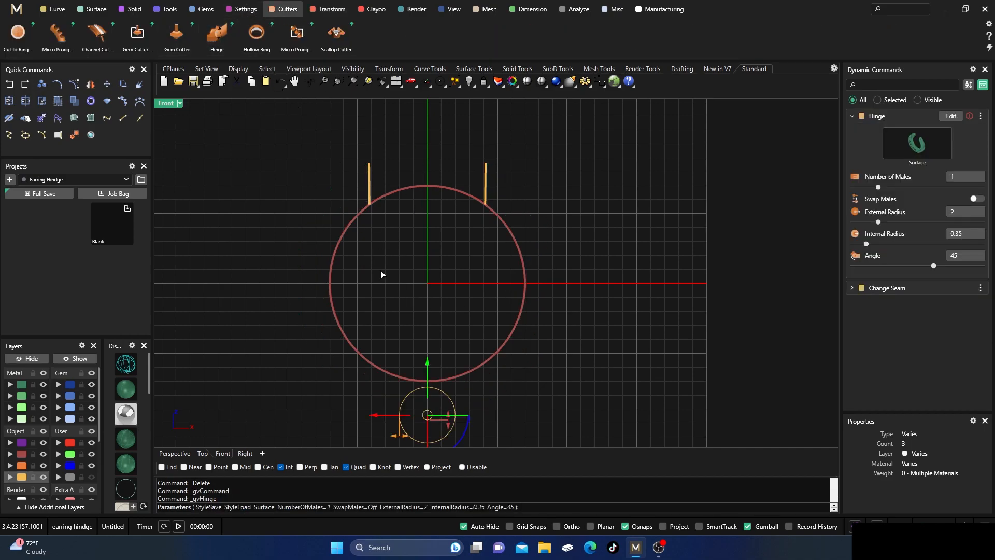
left_click_drag(427, 364, 428, 352)
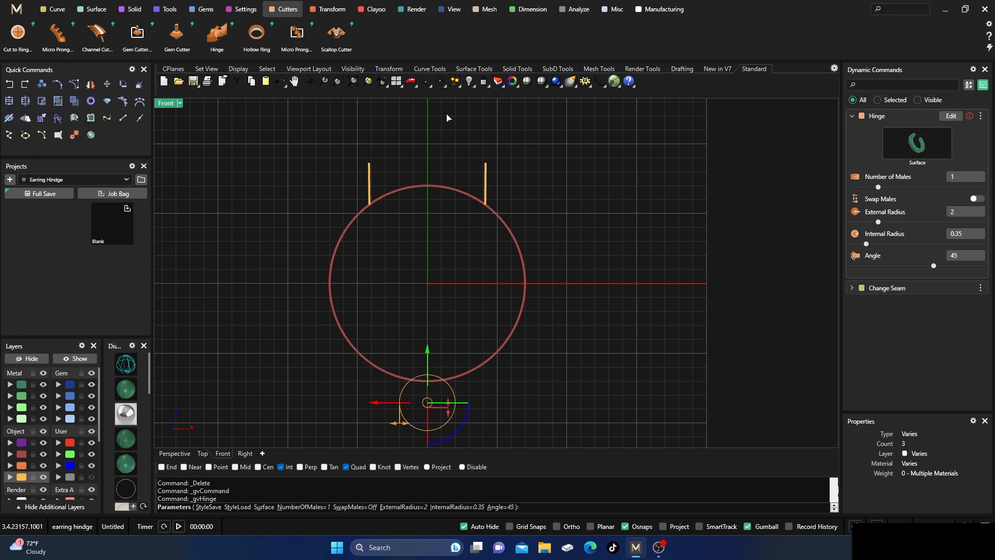
key("Return")
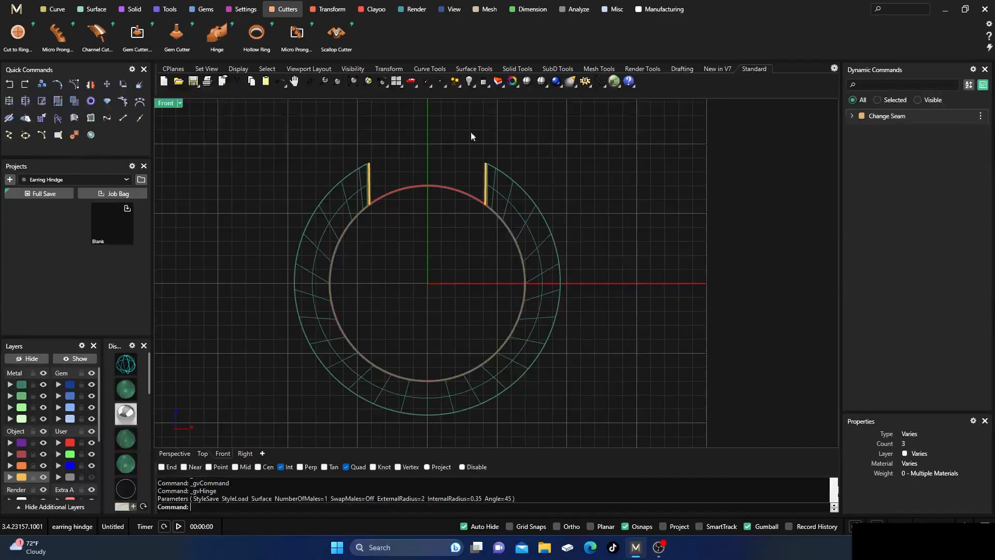
- Cap the two open ends of the split hoop
left_click(529, 229)
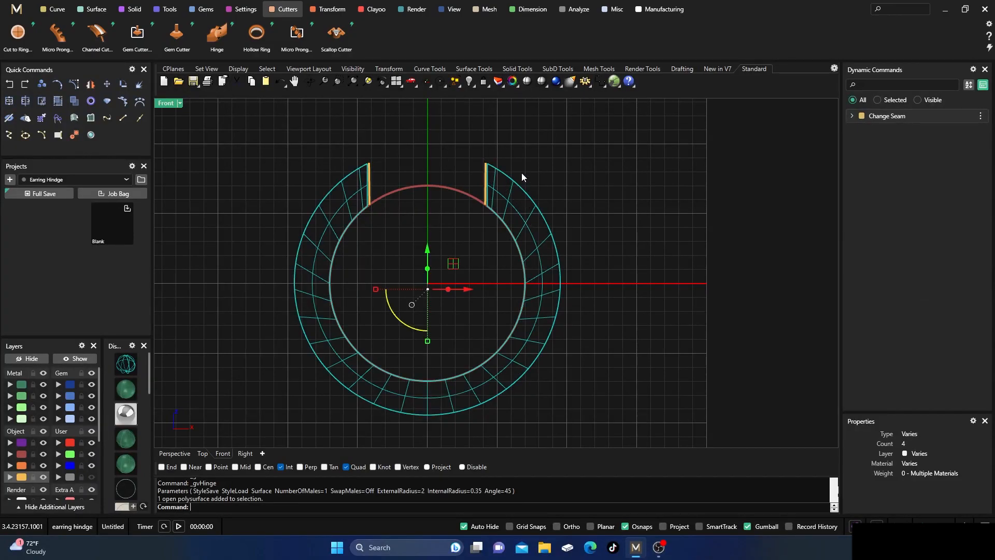
type("Cap")
key("Return")
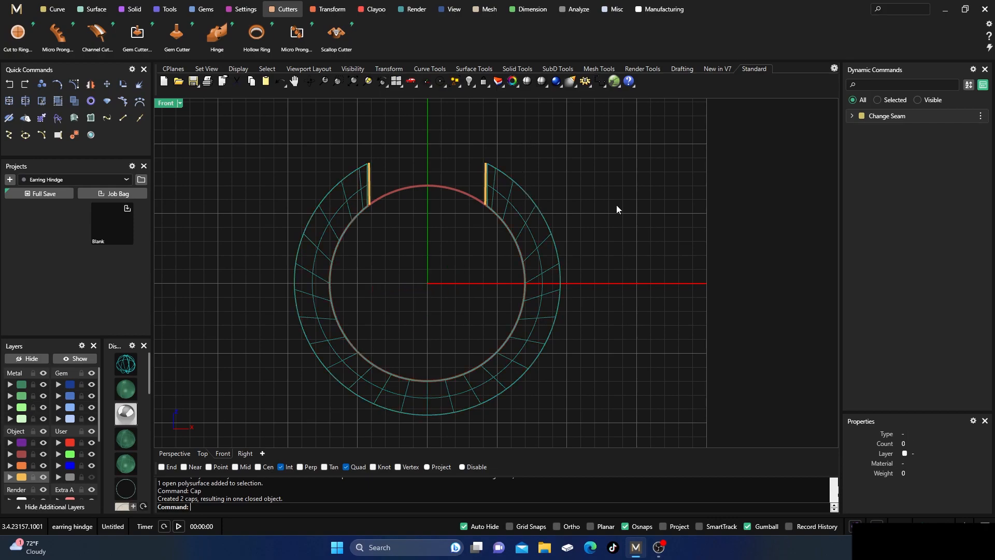
left_click(554, 237)
left_click(651, 207)
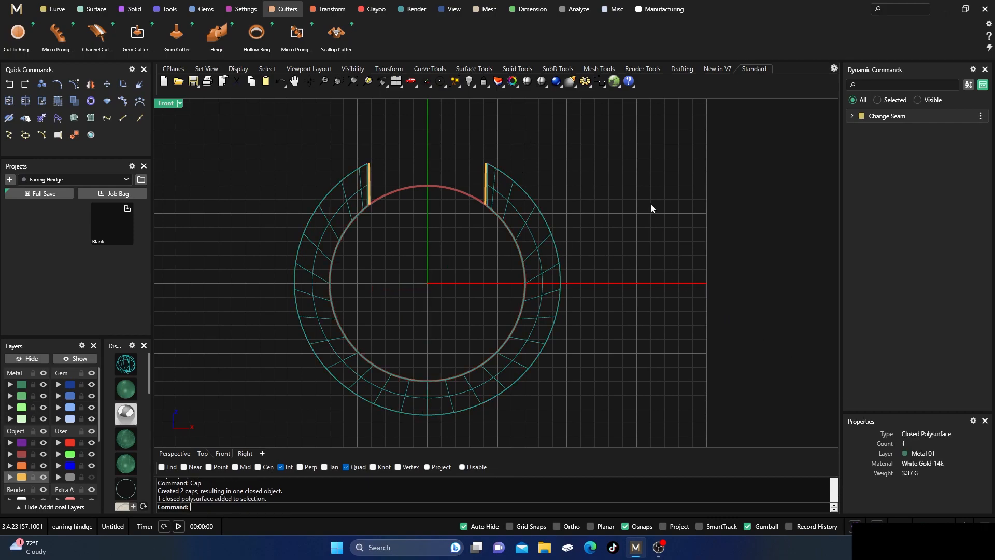
- Apply the Hinge cutter to the capped hoop, moving the hinge up onto the band at the bottom centre
left_click(217, 35)
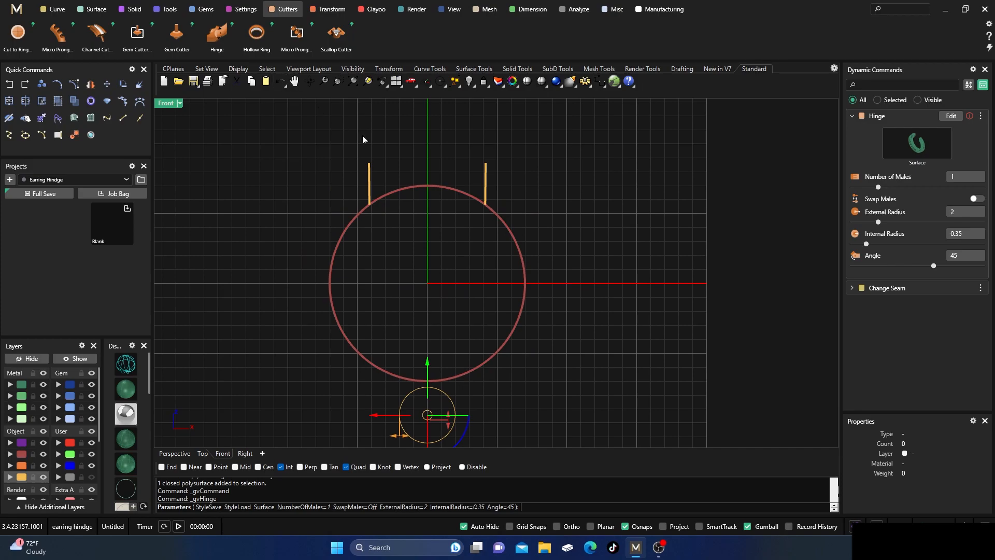
left_click_drag(428, 360, 433, 350)
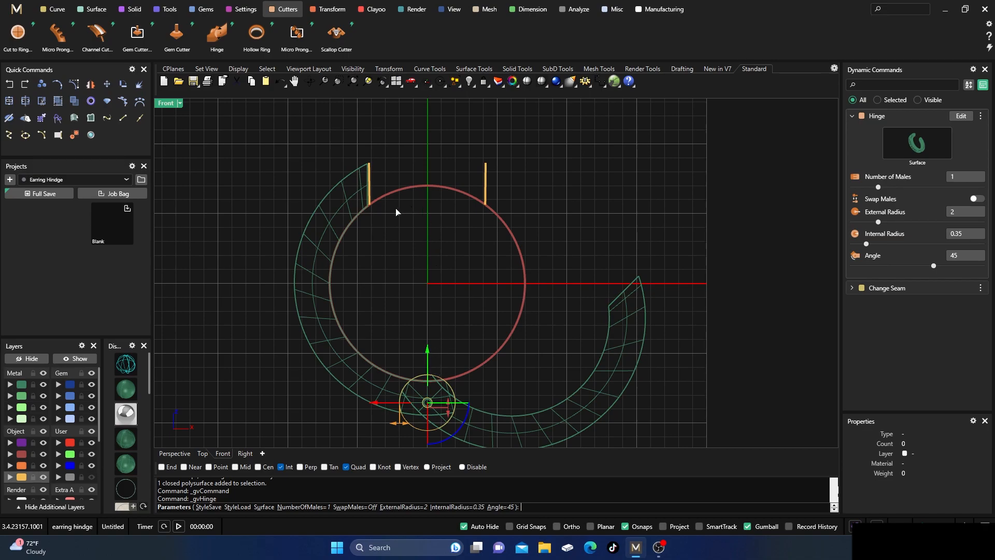
key("Return")
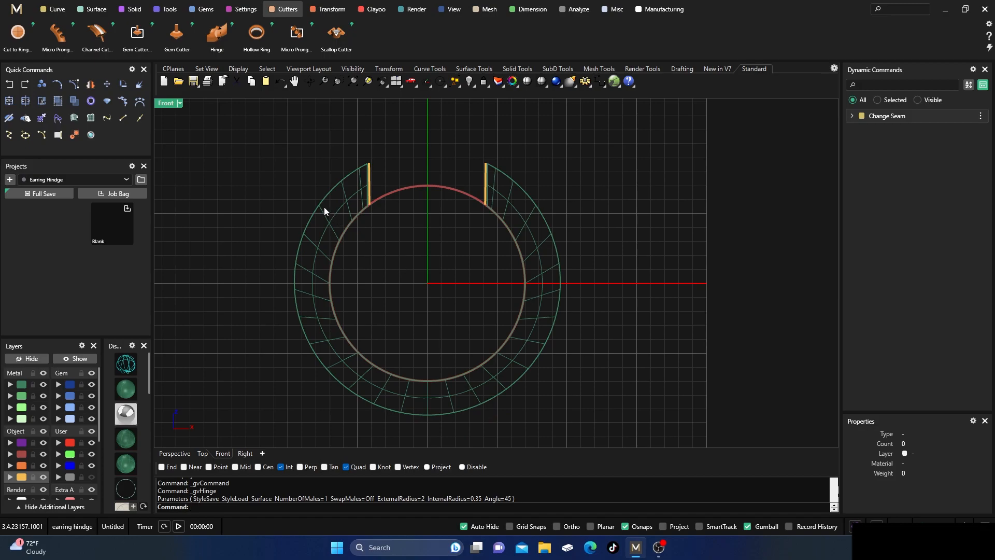
- Undo the hinge, cap, line deletion, split and mirror operations
left_click(10, 85)
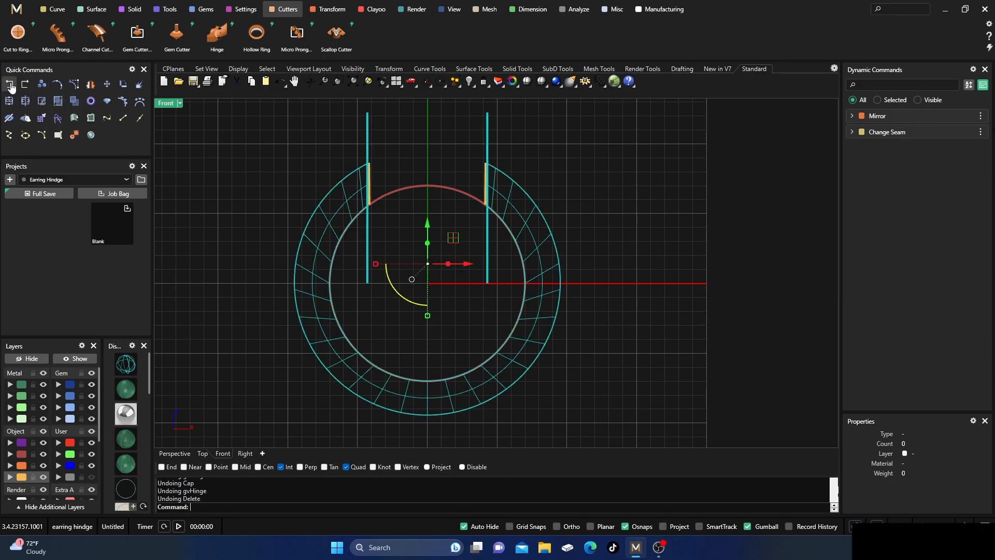
left_click(11, 85)
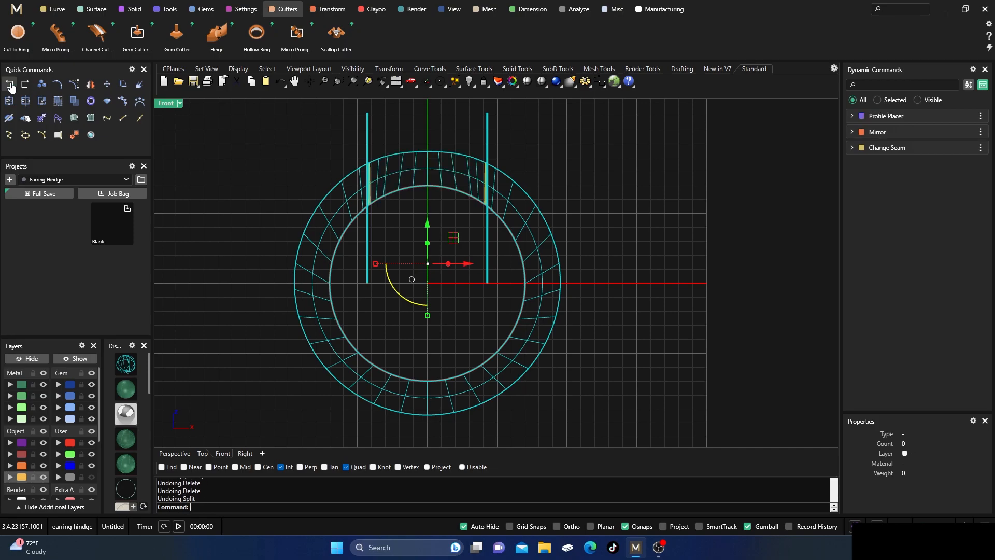
left_click(10, 85)
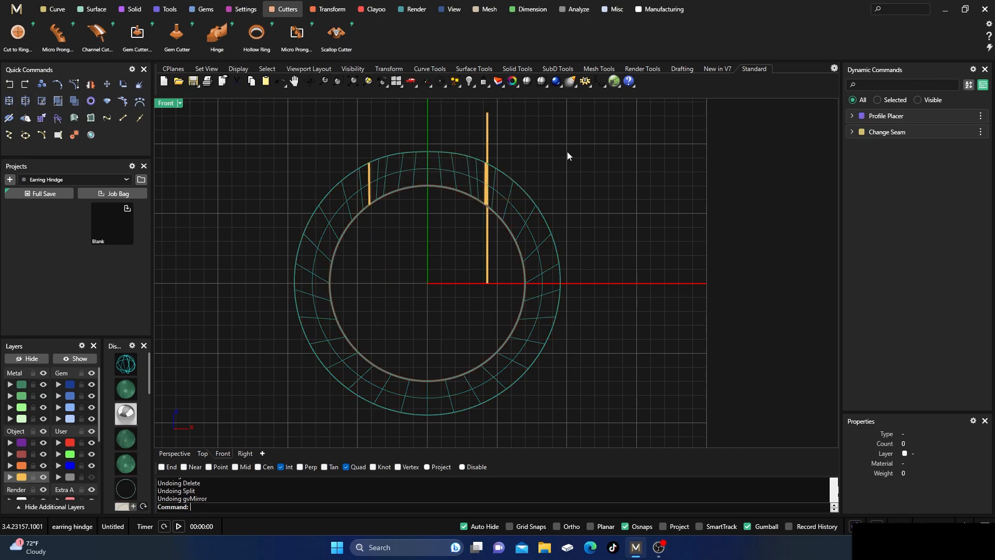
- Try deleting the vertical line and the closed swept hoop, then undo both deletions and the line's move
left_click_drag(469, 138, 447, 138)
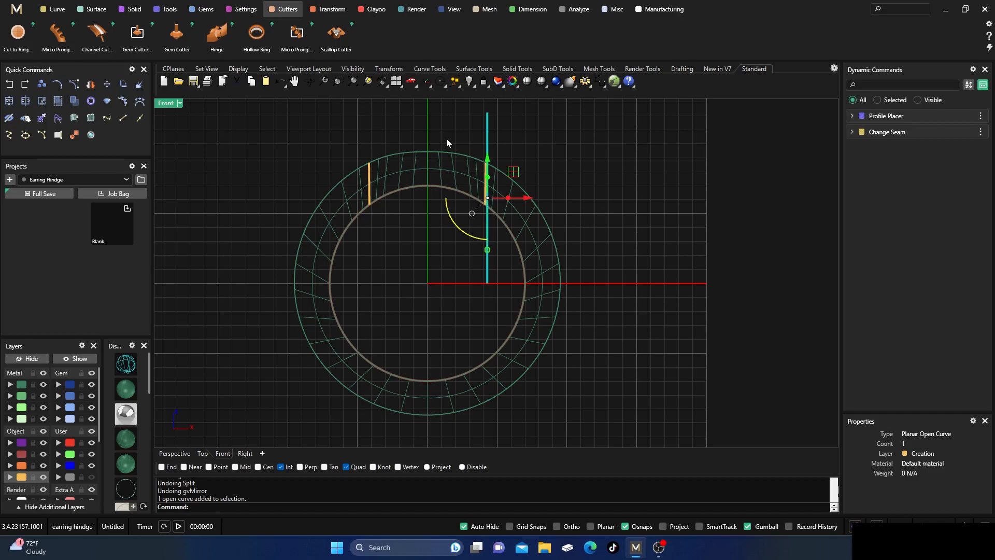
key("Delete")
left_click(531, 228)
key("Delete")
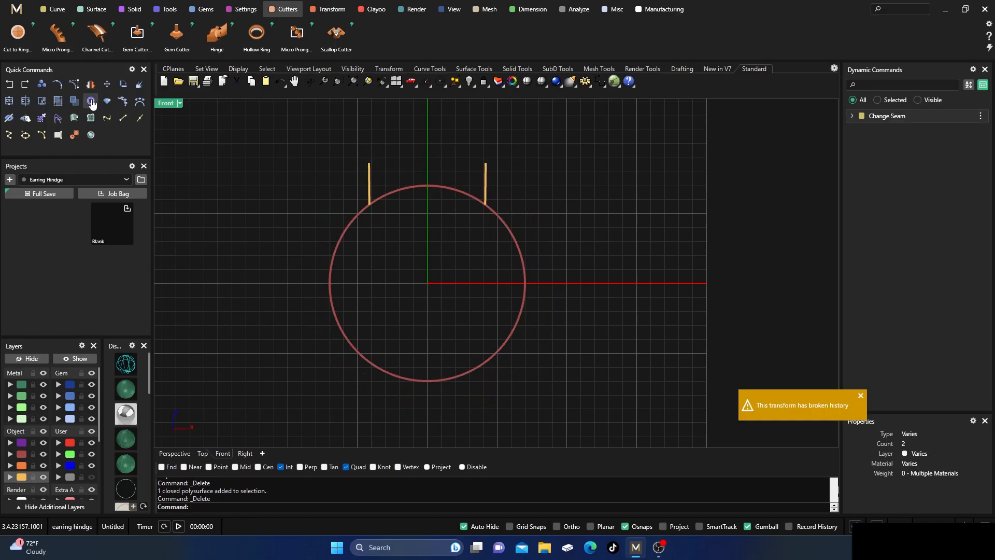
left_click(10, 85)
left_click(9, 86)
left_click(9, 85)
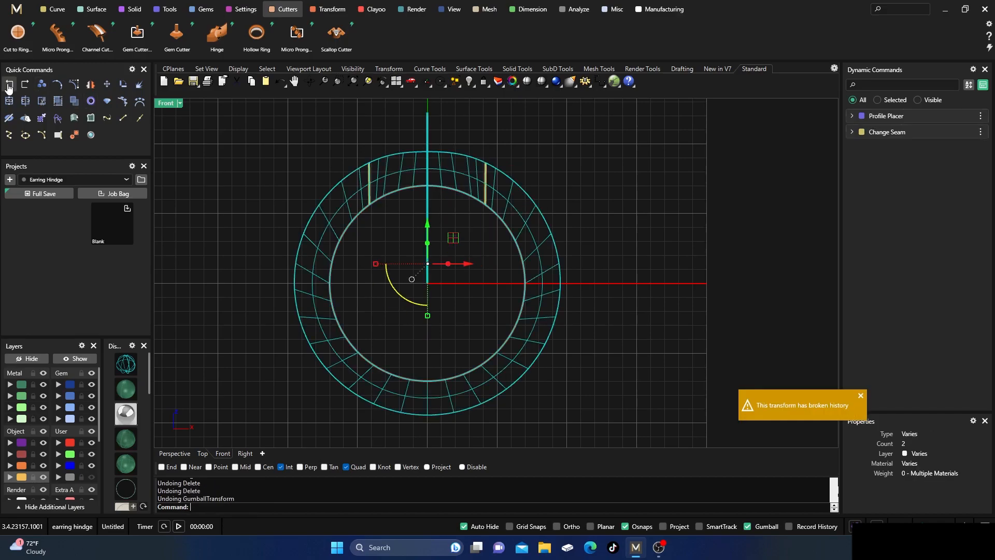
- Delete the centred vertical line and the closed swept hoop
key("Escape")
left_click(424, 131)
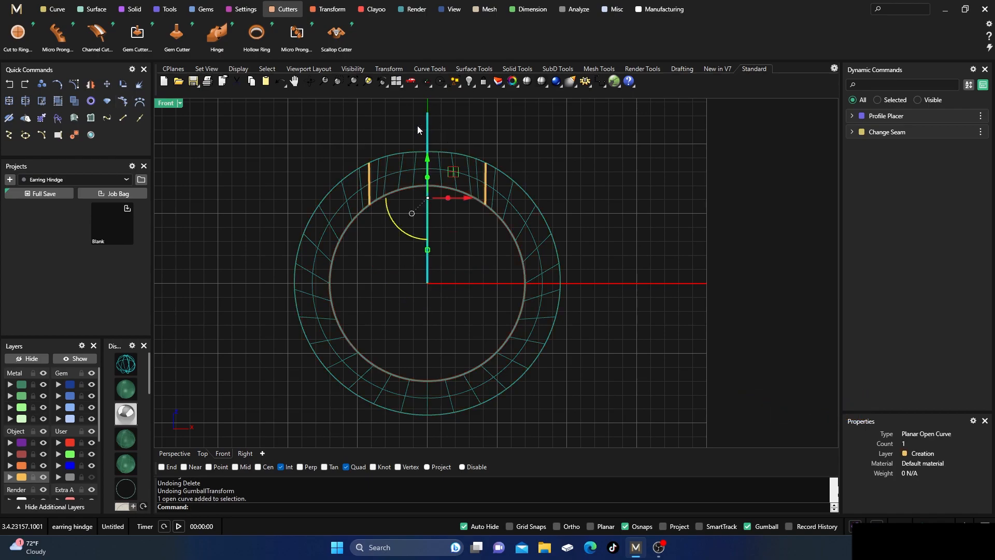
key("Delete")
left_click(454, 154)
key("Delete")
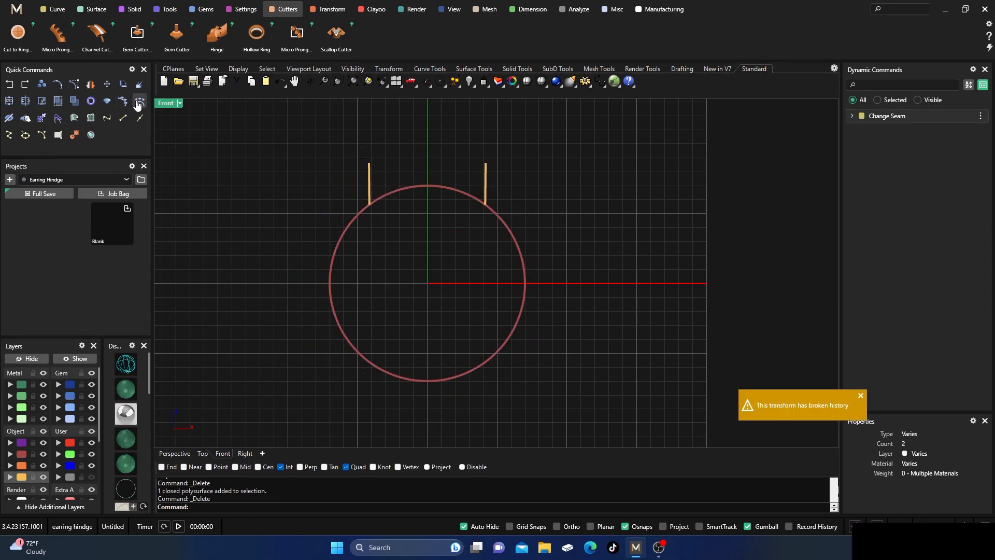
- Undo back past the vertical line, the first hinge and the auto sweep edit, leaving only the circle and two profiles
left_click(9, 85)
left_click(9, 85)
left_click(10, 85)
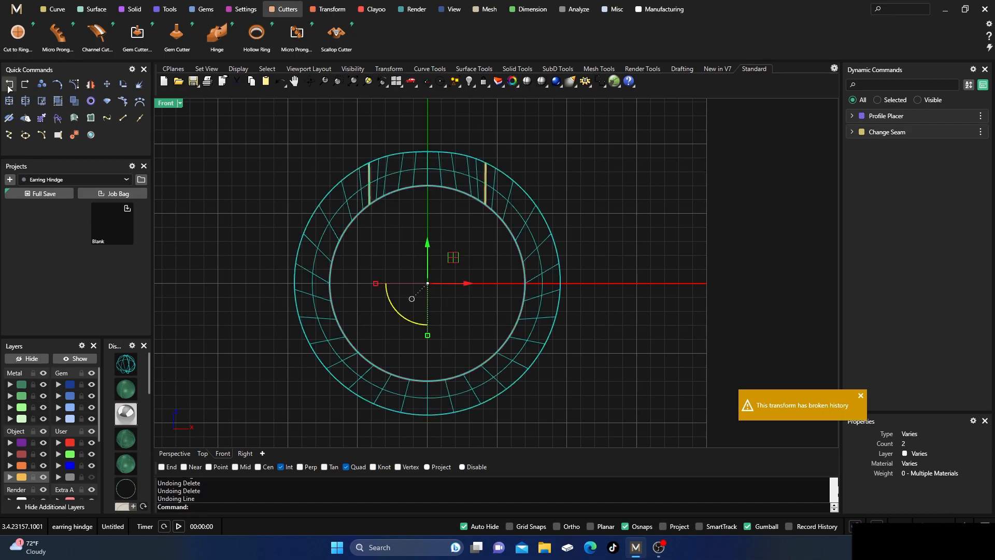
left_click(10, 86)
left_click(10, 86)
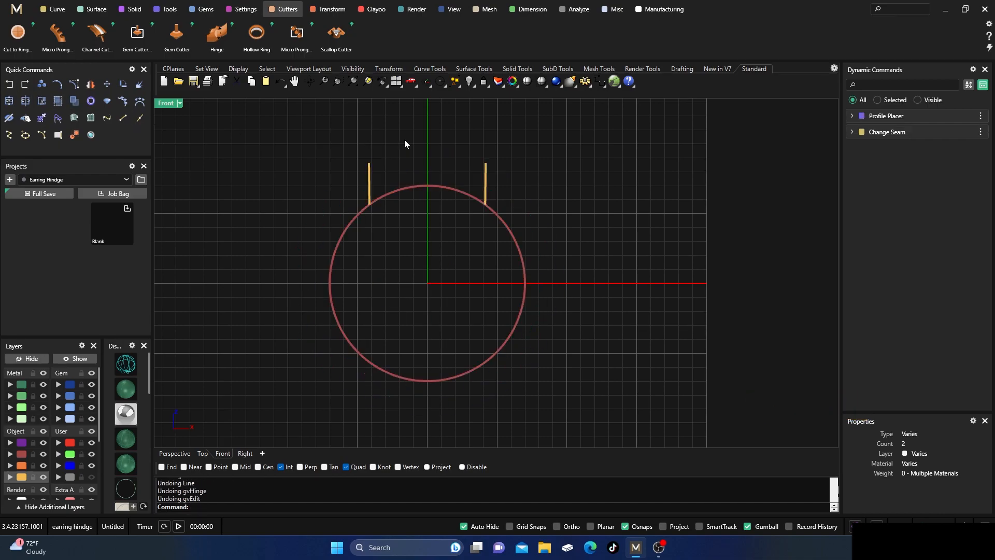
left_click(486, 185)
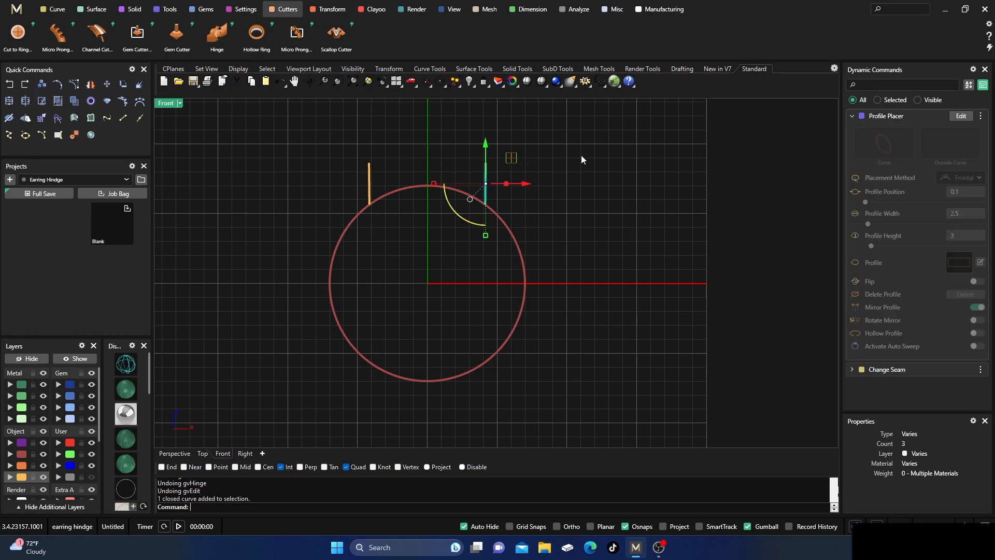
key("Escape")
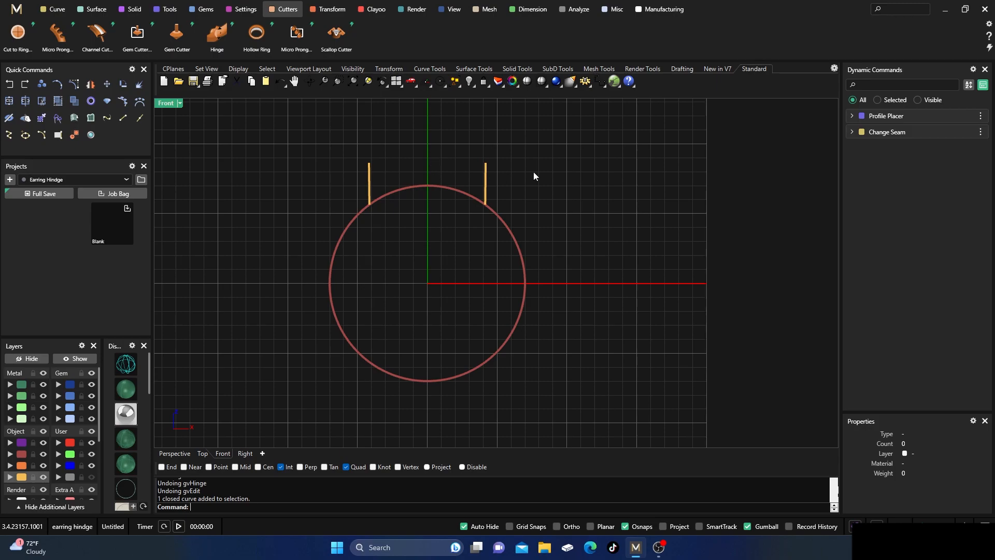
left_click(410, 188)
key("Escape")
left_click(375, 197)
key("Escape")
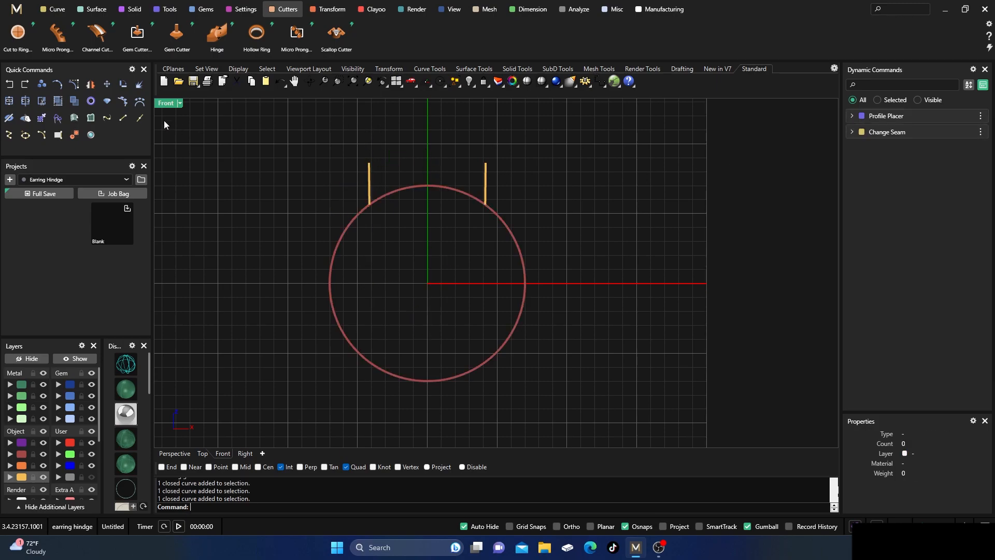
- Create a Sweep 1 using the circle as the rail and the two rectangular curves as profiles
left_click(98, 10)
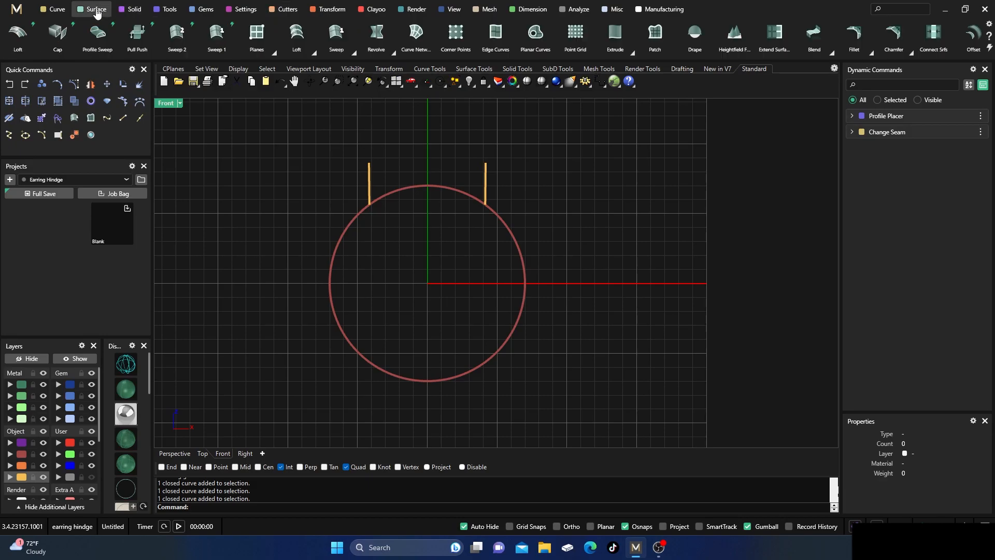
left_click(219, 35)
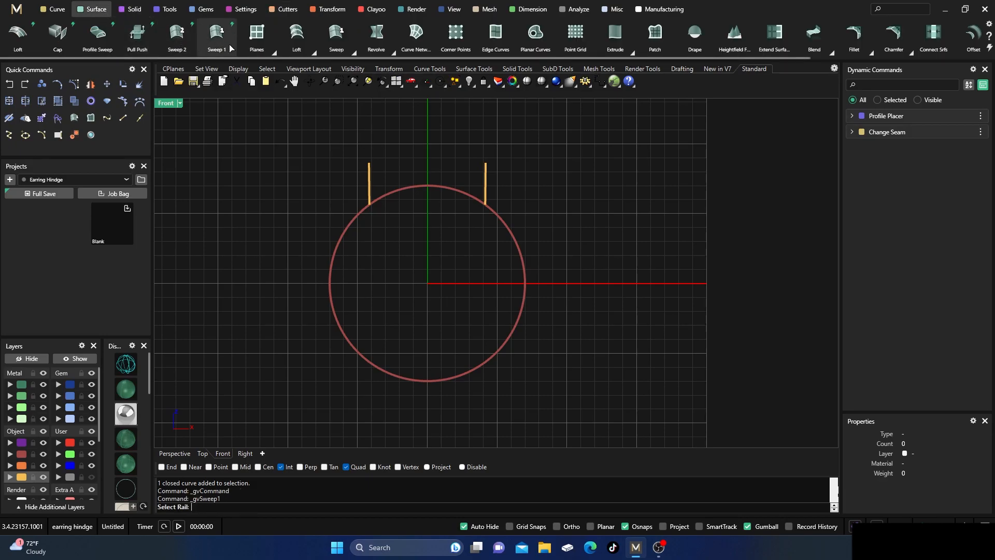
left_click(391, 190)
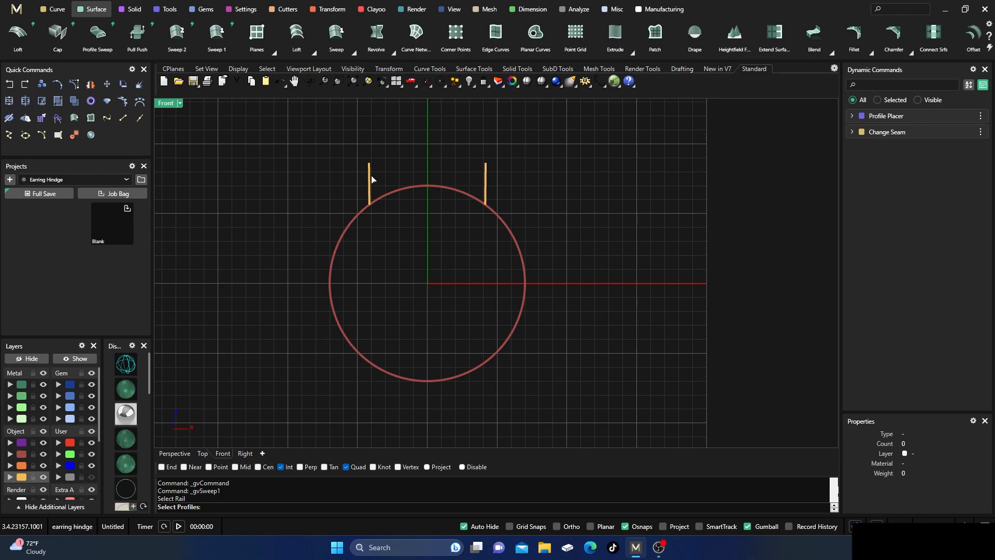
left_click(369, 177)
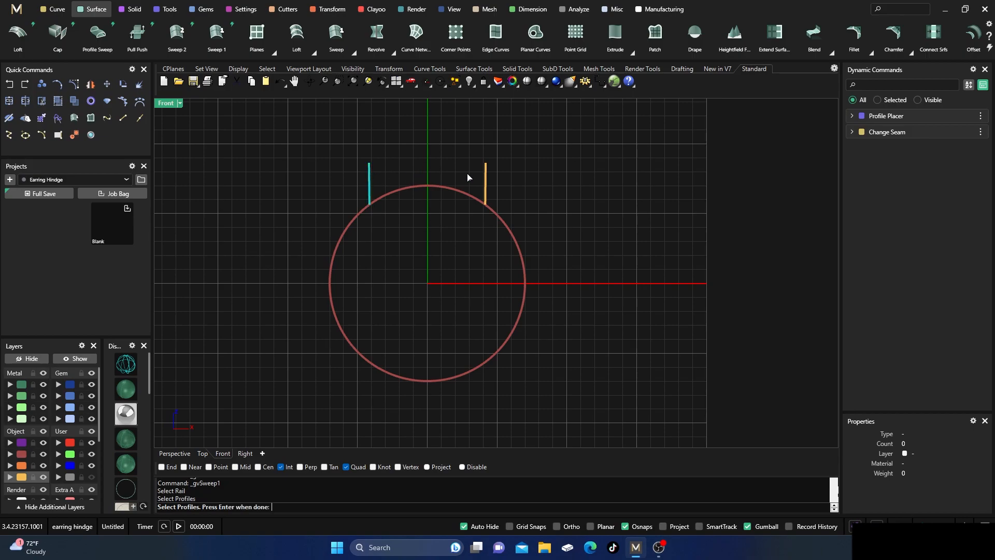
left_click(485, 184)
key("Return")
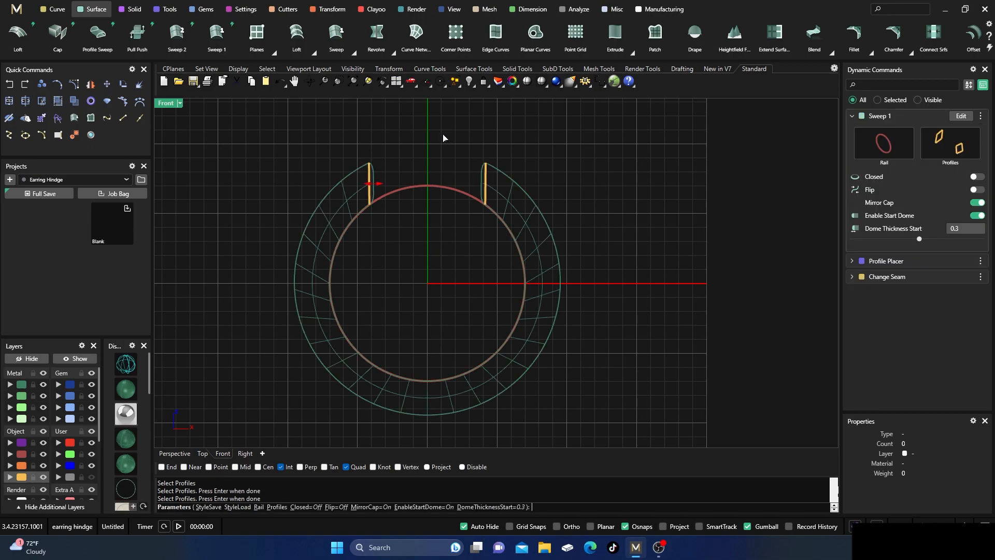
- Flatten the domed end caps by setting the sweep's Dome Thickness Start to 0, and accept the sweep
scroll(377, 182, "up", 4)
left_click_drag(377, 182, 361, 192)
scroll(422, 165, "down", 2)
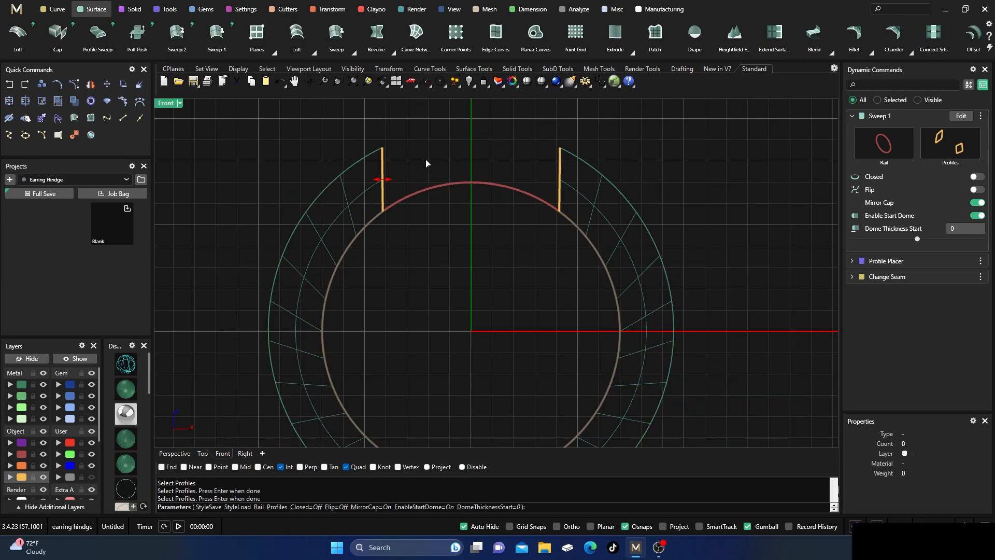
key("Return")
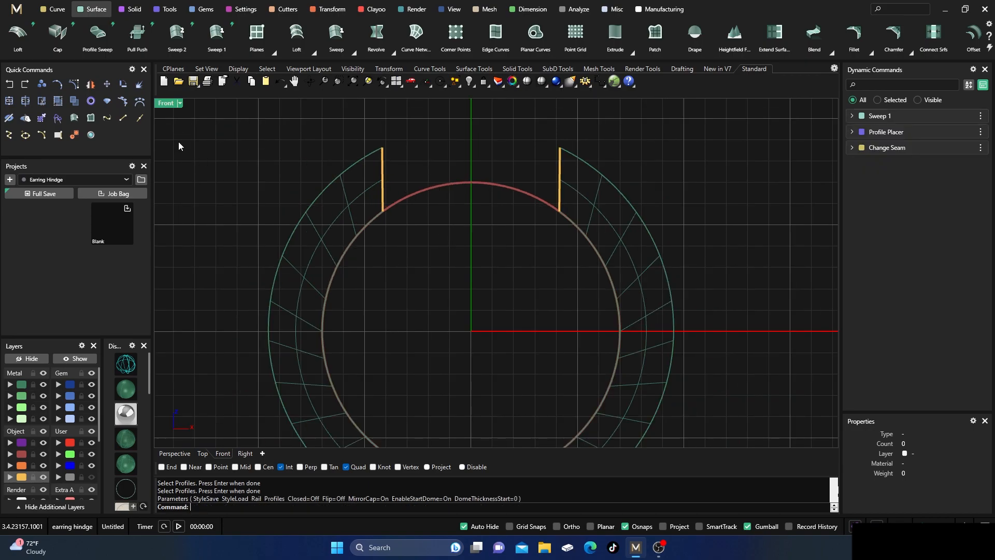
- Inspect the swept hoop in the Perspective view and return to the Front view
double_click(164, 104)
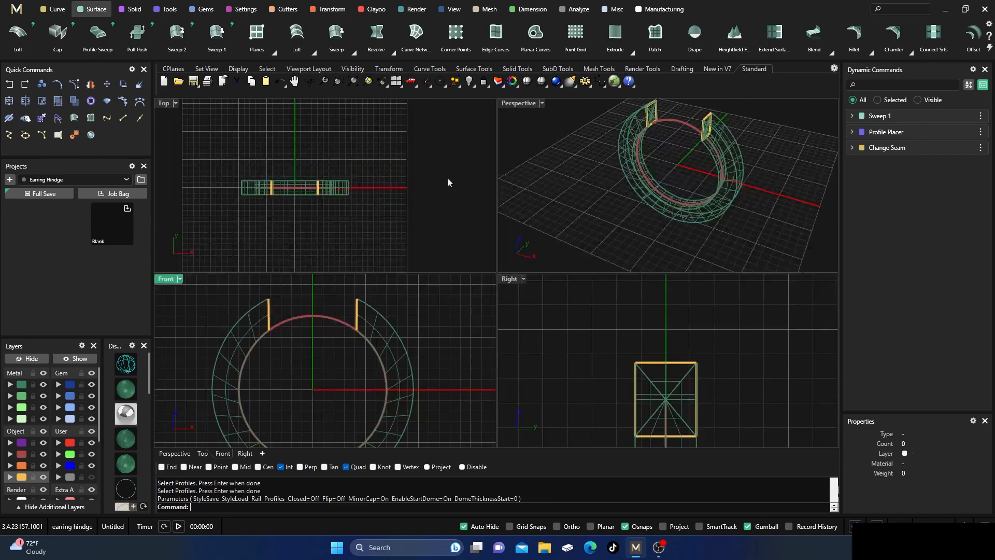
double_click(521, 104)
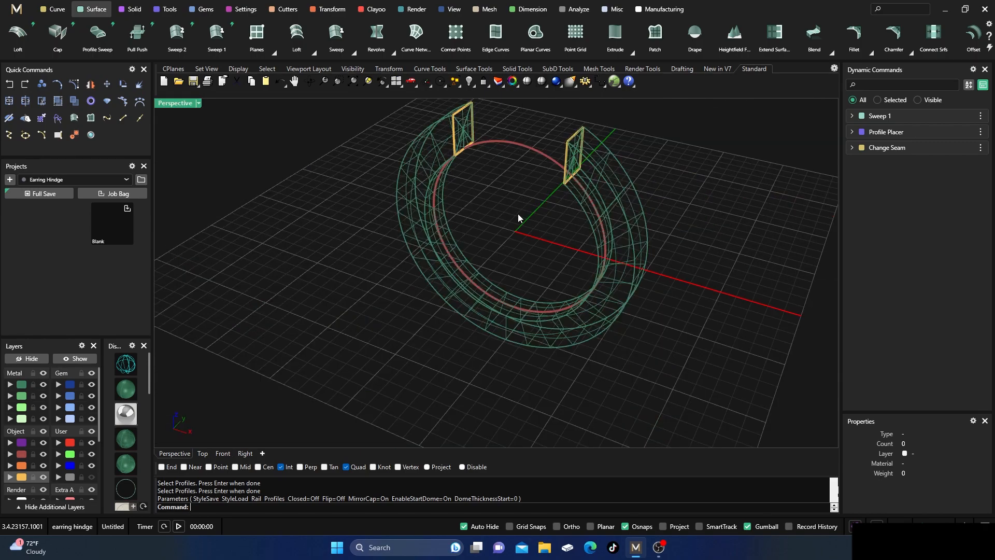
double_click(185, 104)
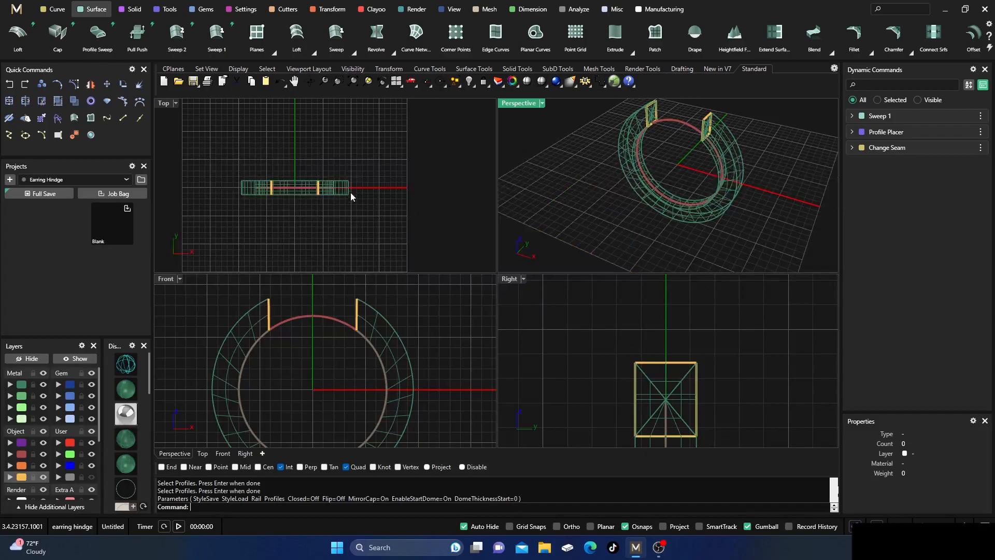
left_click(304, 299)
double_click(167, 281)
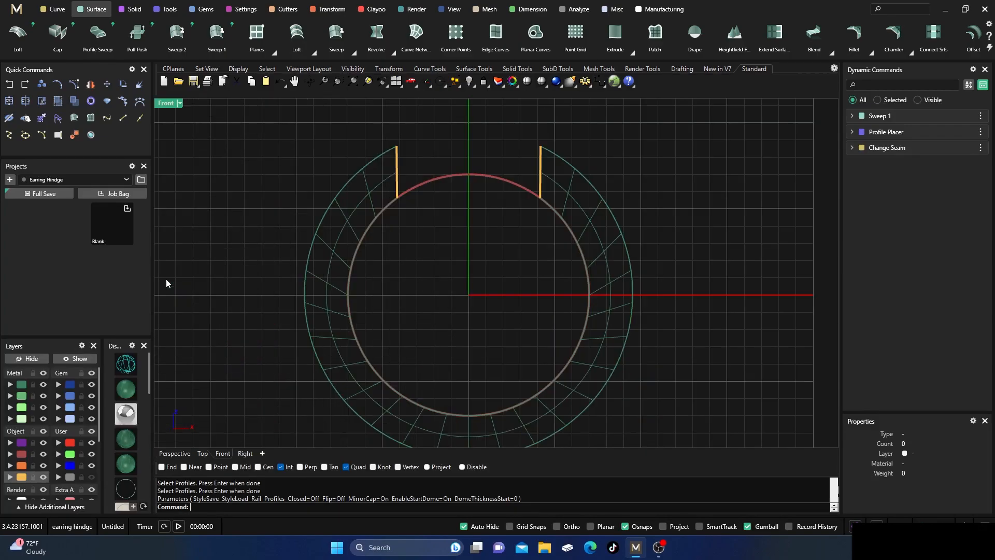
- Add a Hinge cutter to the swept hoop and position it at the hoop's lowest point, centred within the band's thickness
right_click_drag(560, 299, 511, 271)
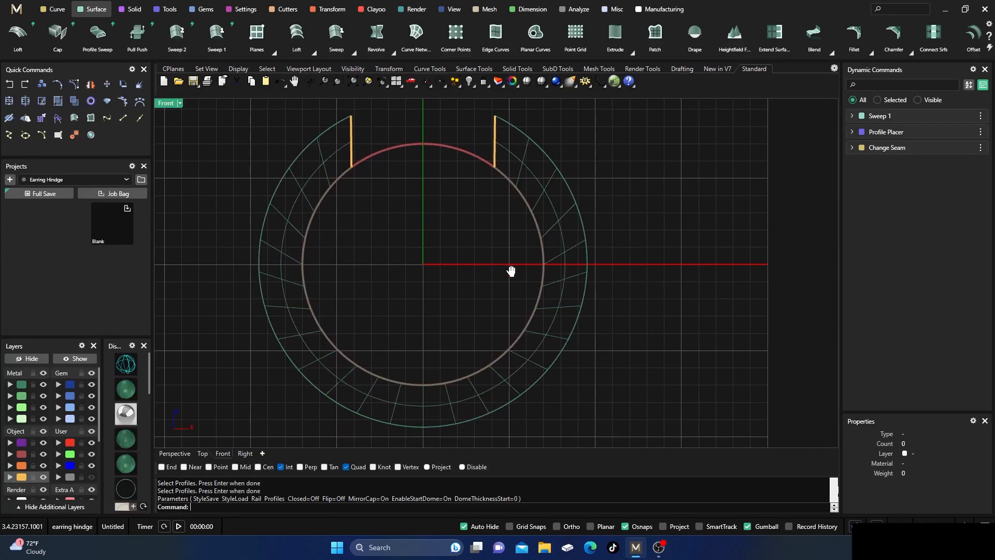
left_click(288, 10)
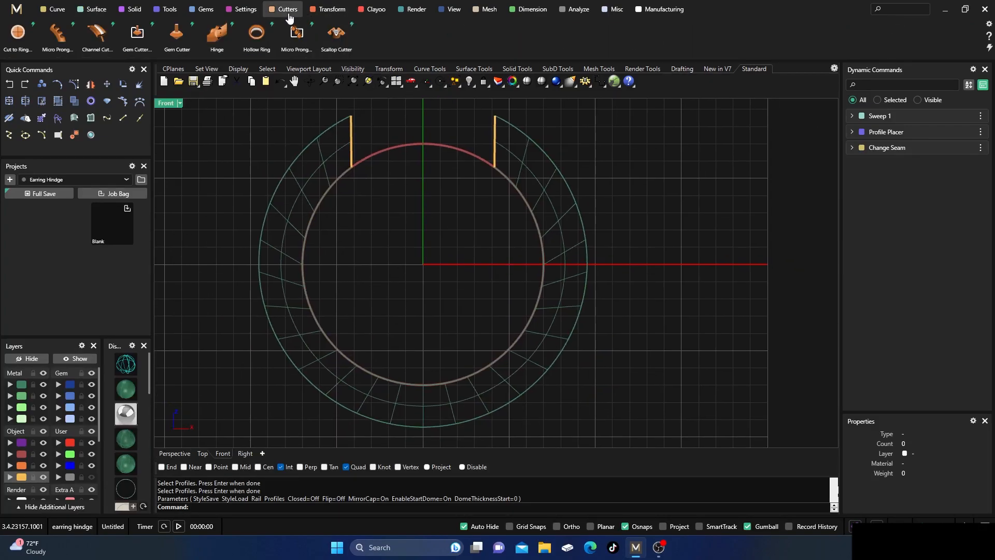
left_click(216, 41)
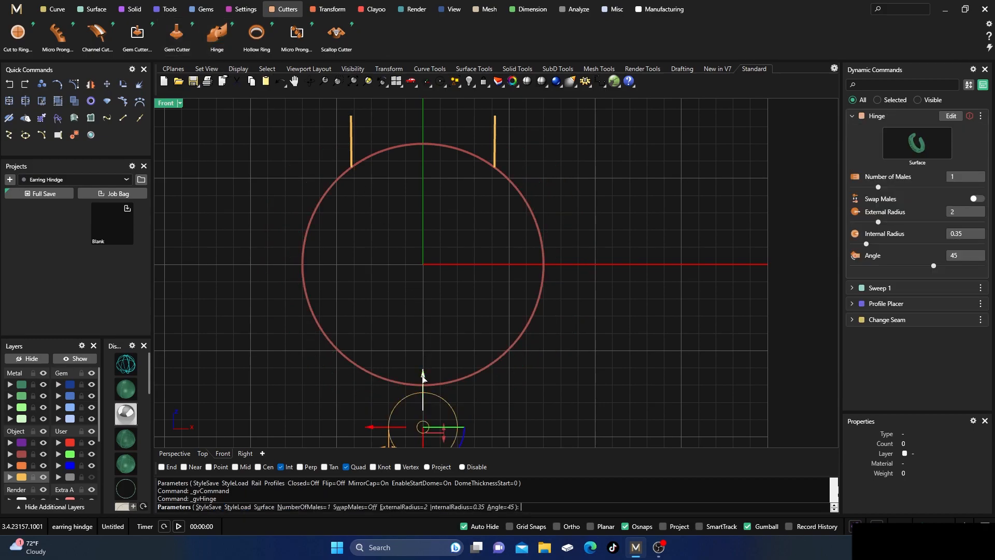
left_click_drag(422, 376, 423, 349)
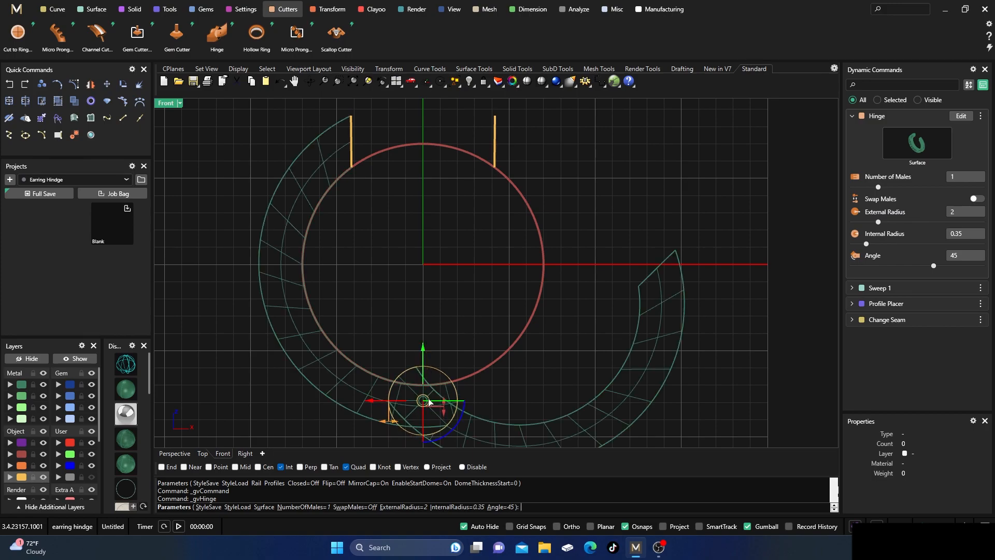
scroll(428, 402, "up", 5)
right_click_drag(440, 311, 441, 249)
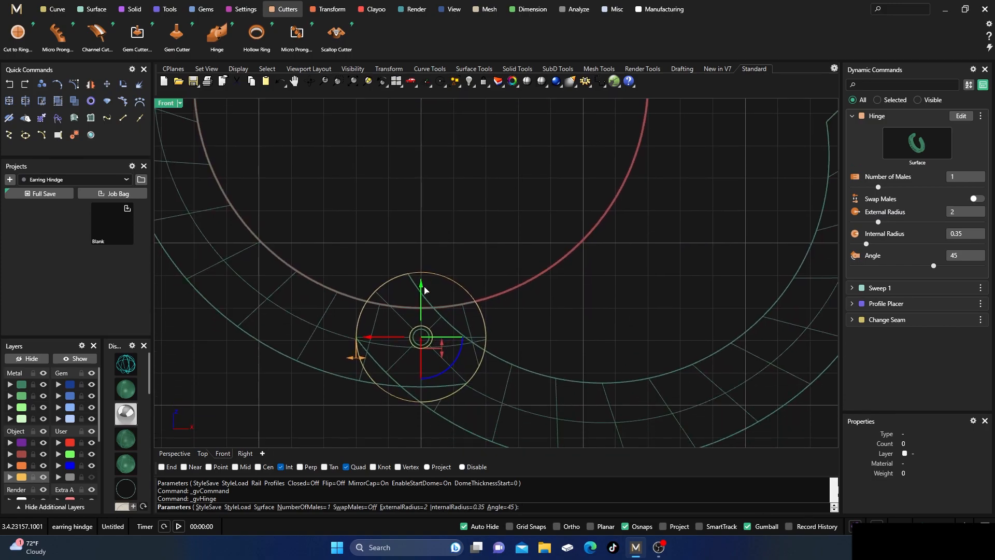
left_click_drag(422, 285, 421, 289)
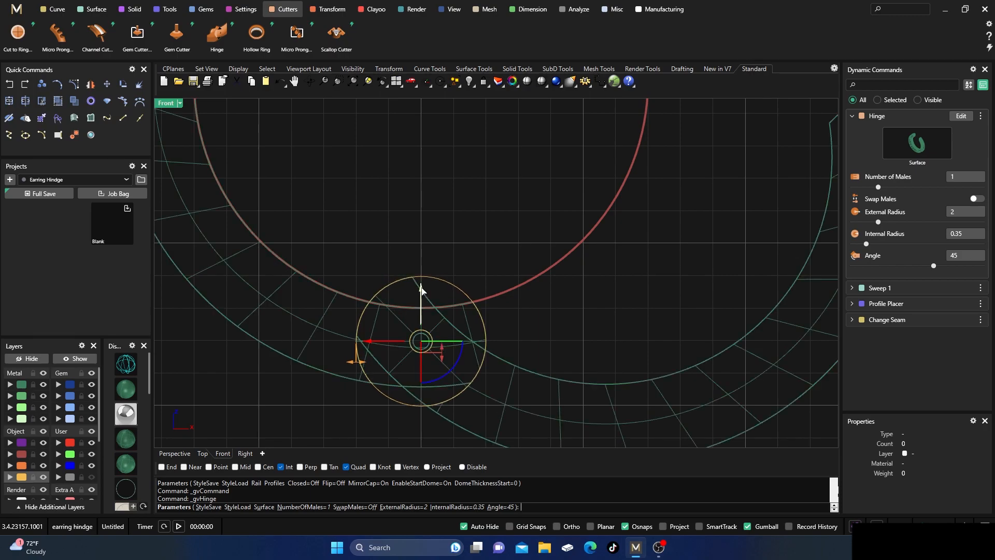
- Set the hinge's Internal Radius to 0.6 and its External Radius to 2.2
left_click_drag(442, 358, 443, 362)
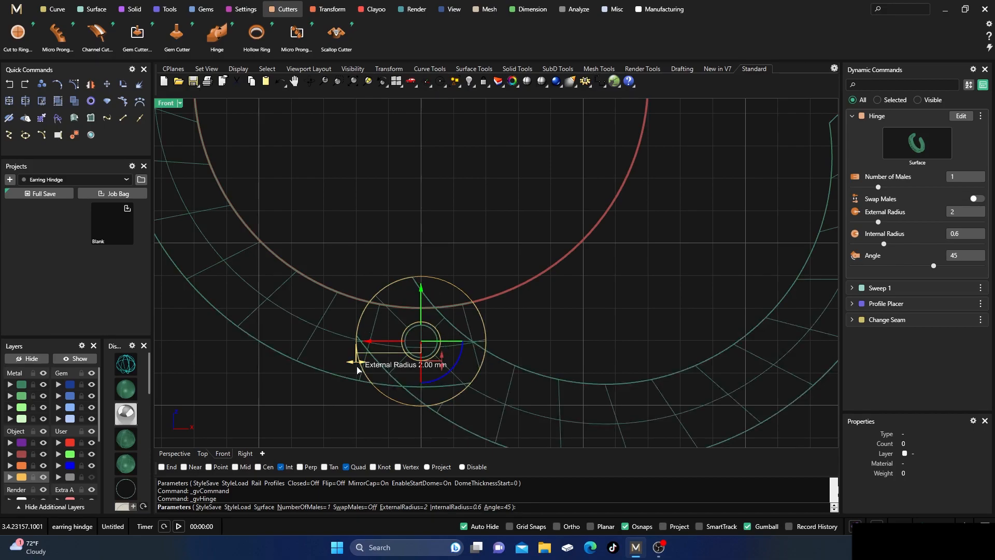
left_click_drag(358, 365, 351, 364)
scroll(375, 288, "down", 2)
scroll(376, 288, "down", 2)
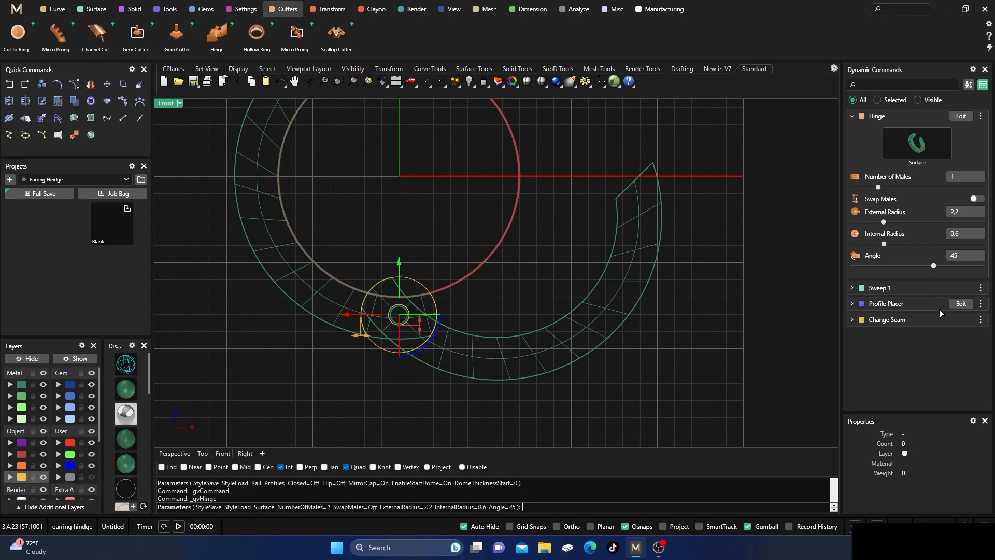
- Set the hinge's Angle to 0 so the hoop is closed, and accept the hinge
left_click_drag(933, 265, 919, 265)
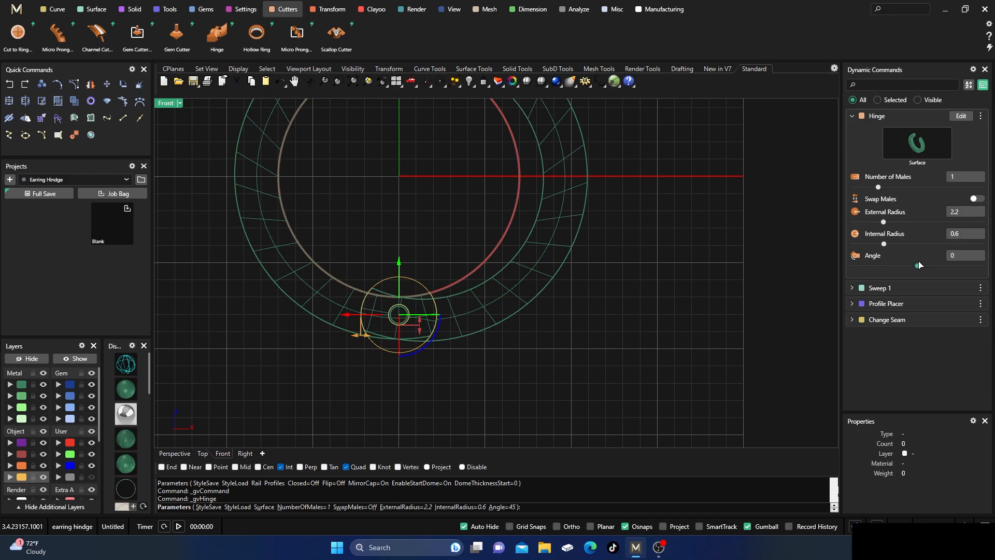
right_click(604, 347)
right_click_drag(577, 347, 590, 384)
right_click_drag(595, 287, 611, 334)
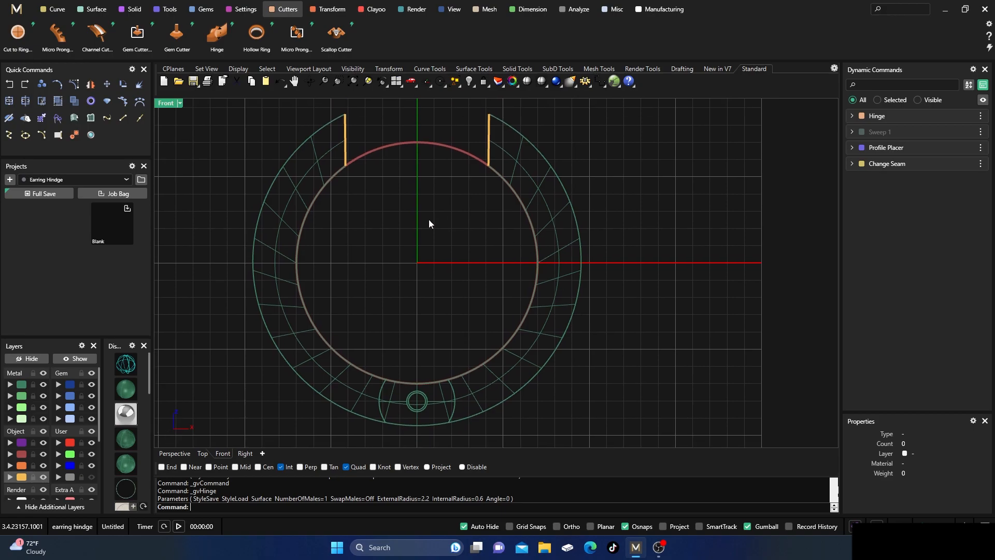
- Show the hinged hoop in a maximized Perspective view with the shaded green display mode
double_click(173, 106)
double_click(518, 103)
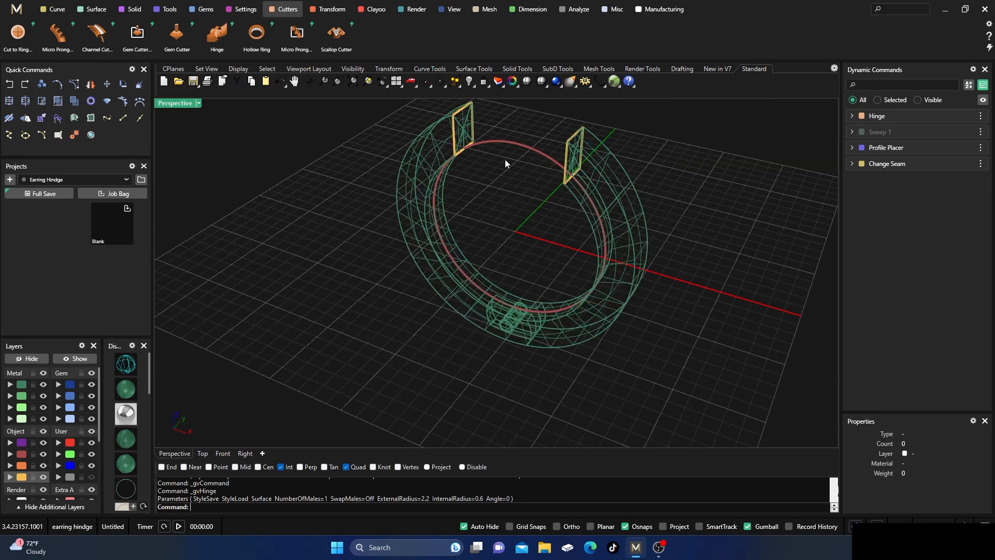
left_click(127, 393)
right_click_drag(306, 346, 353, 333)
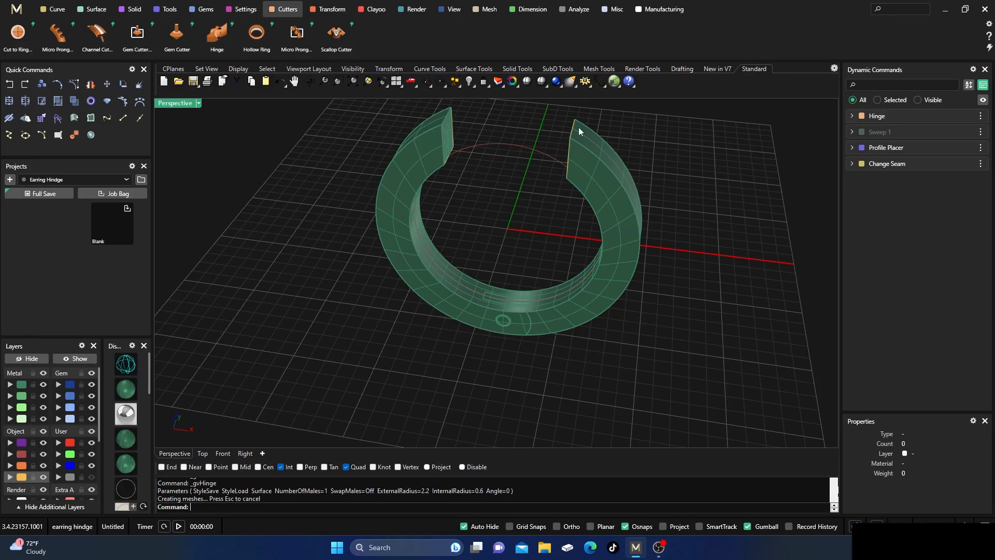
- Examine the hinge area and the hoop's two open ends from several angles
right_click_drag(487, 241, 533, 222)
scroll(506, 253, "down", 4)
scroll(526, 179, "up", 4)
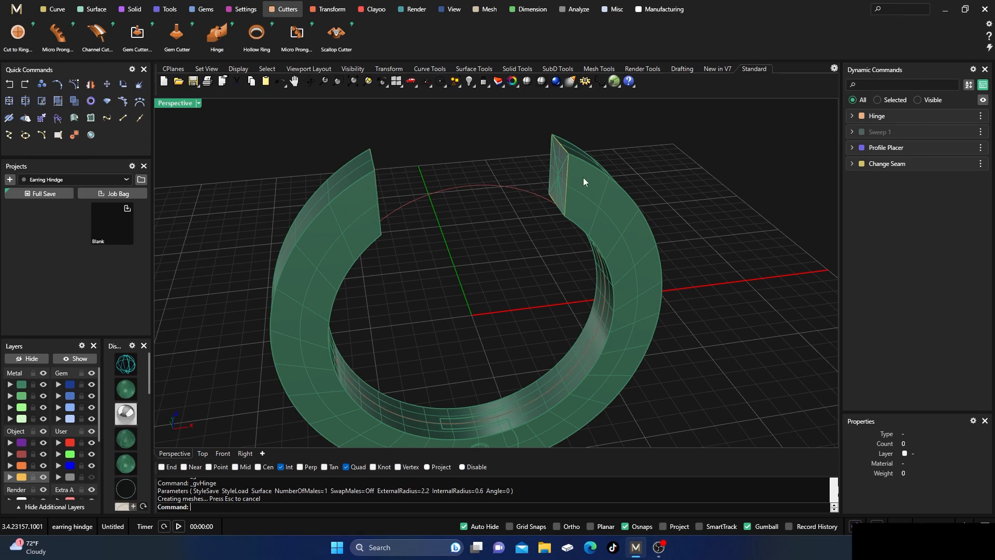
right_click_drag(527, 278, 602, 172)
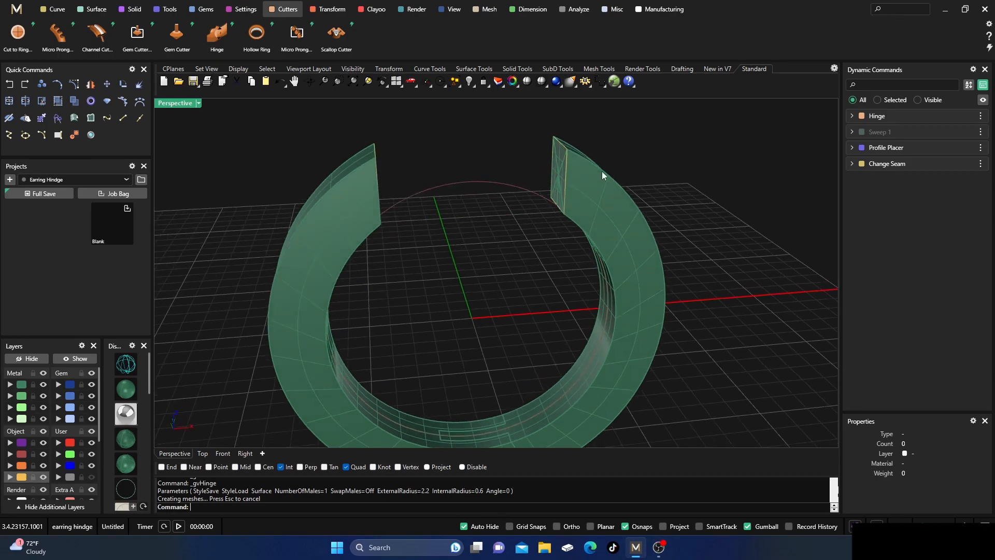
right_click_drag(523, 261, 494, 257)
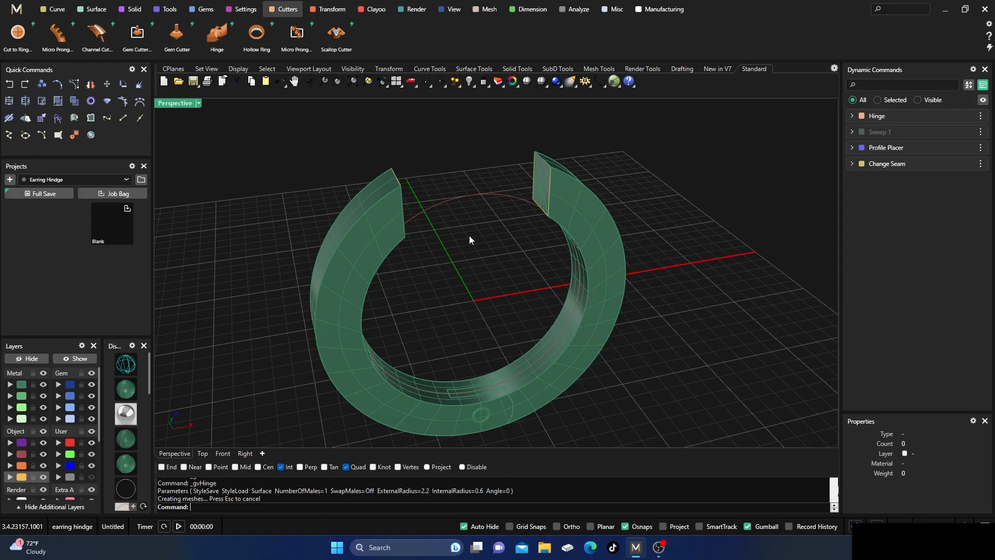
right_click_drag(473, 295, 450, 288)
scroll(462, 291, "down", 5)
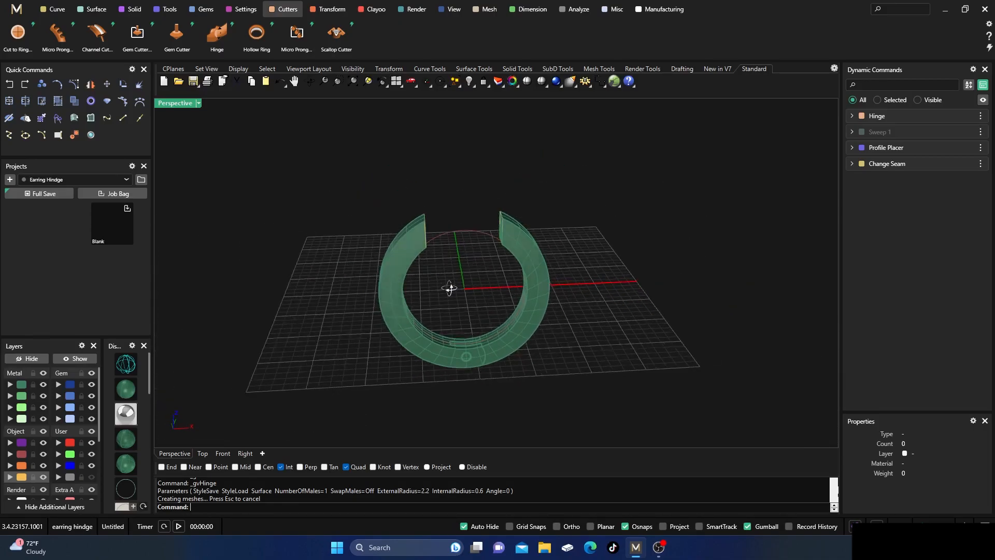
scroll(506, 231, "up", 3)
scroll(445, 262, "down", 3)
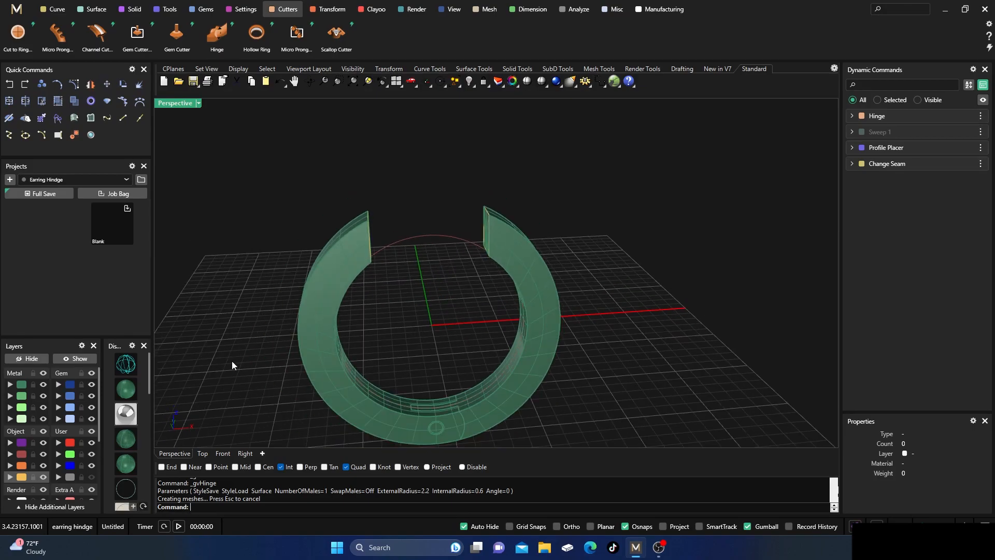
- Select the two profile curves on the Creation layer and move them to the hidden User 04 layer
double_click(22, 476)
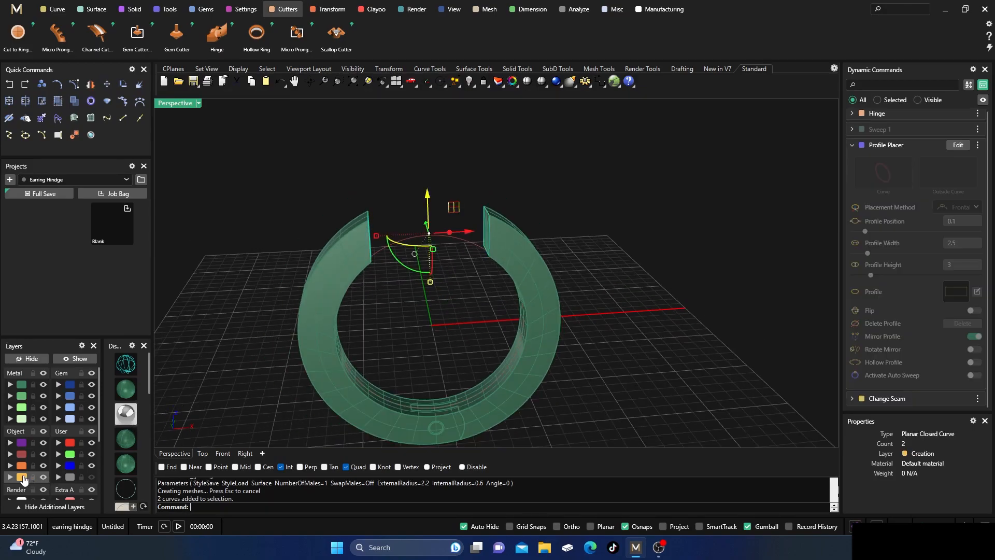
left_click(58, 477)
right_click_drag(437, 340, 370, 333)
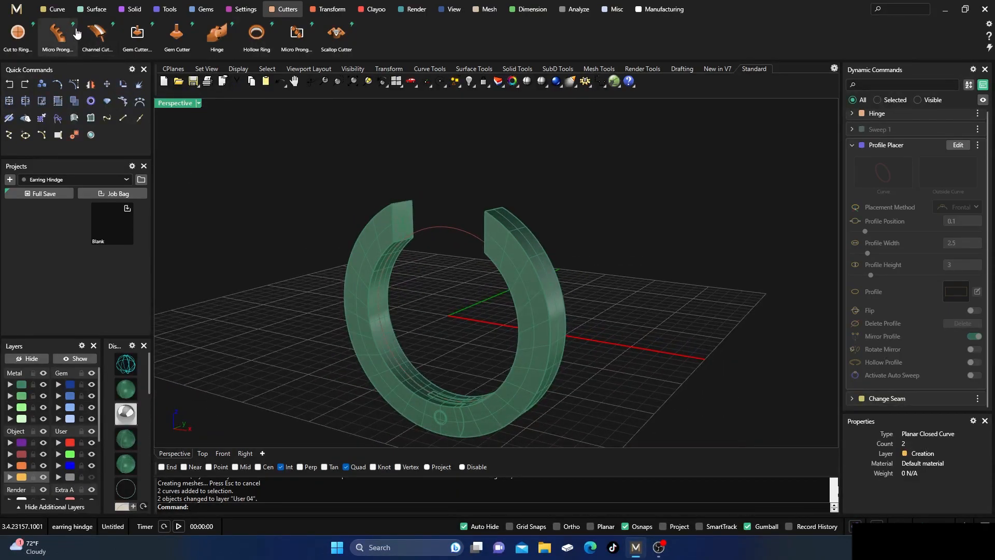
- Duplicate all the border edges of the end face on one side of the hoop's gap
left_click(58, 136)
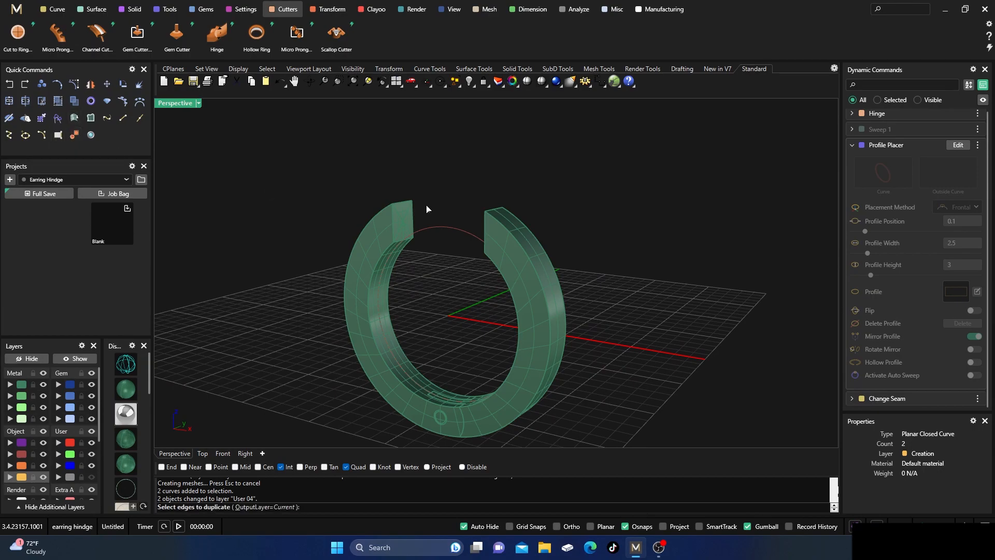
scroll(410, 207, "up", 5)
left_click(392, 208)
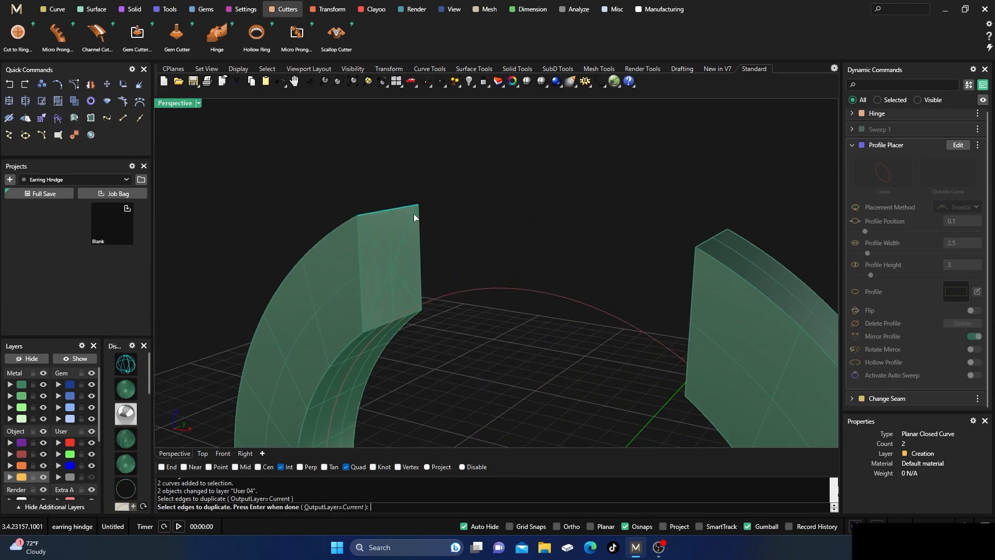
left_click(420, 223)
left_click(358, 250)
left_click(372, 328)
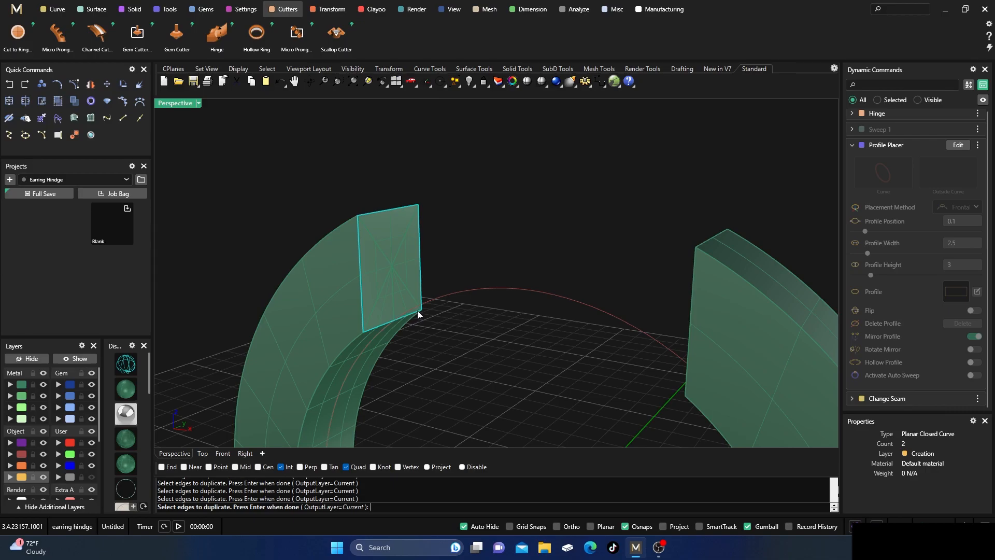
key("Return")
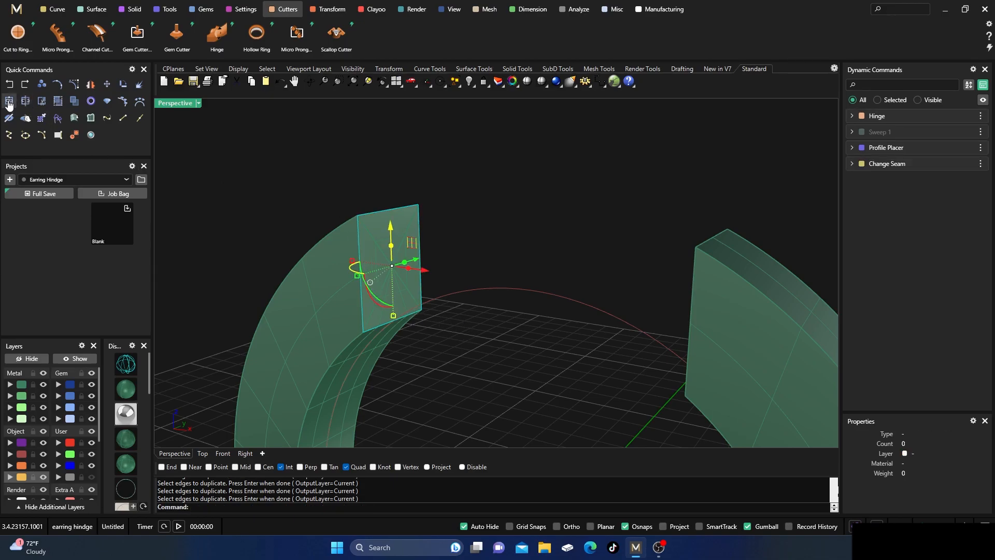
- Join the duplicated end-face edges into one closed curve, check it by selecting it, and deselect it
left_click(9, 103)
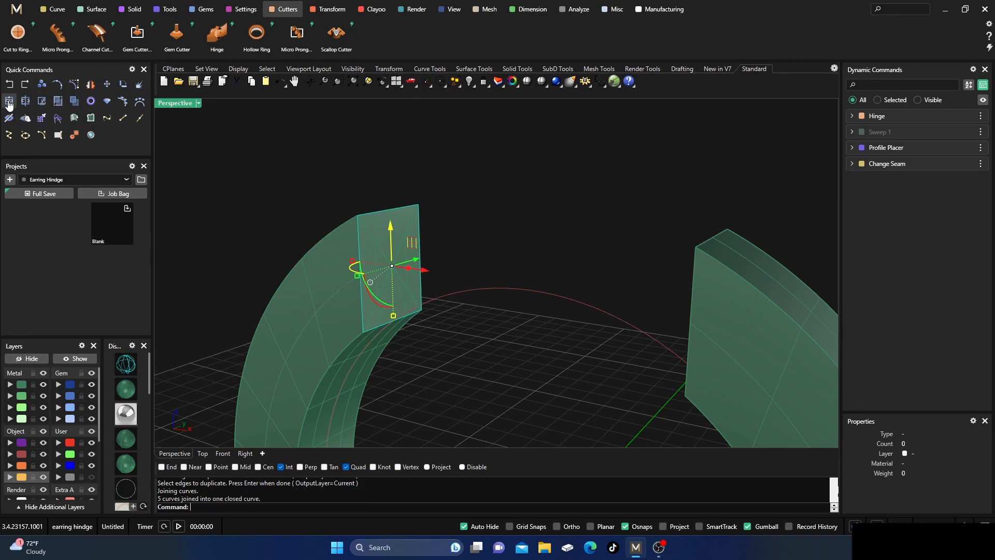
left_click(368, 211)
left_click(399, 238)
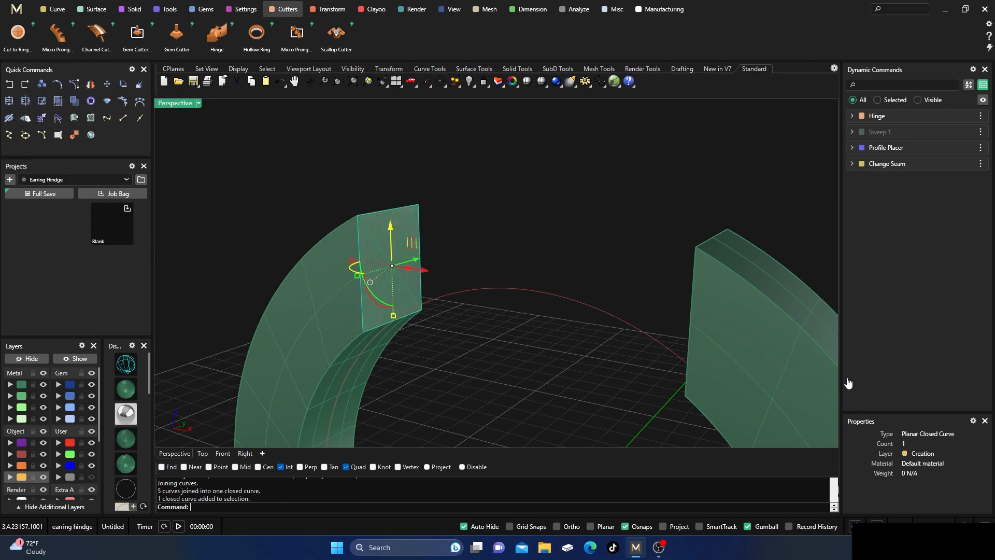
left_click(548, 181)
right_click_drag(548, 181, 439, 223)
scroll(452, 216, "up", 4)
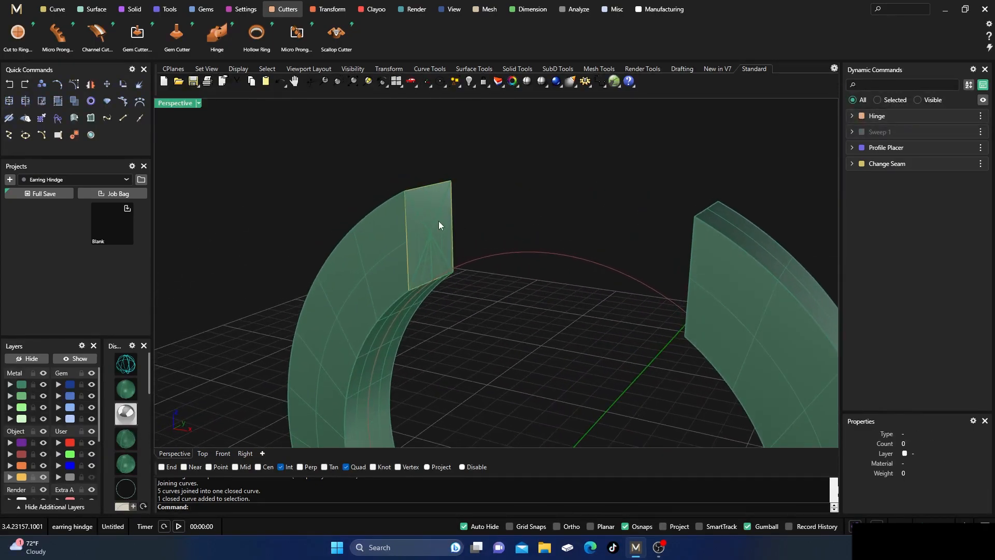
- Start Scale 1D and switch the object snaps from Int and Quad to Mid only
left_click(325, 11)
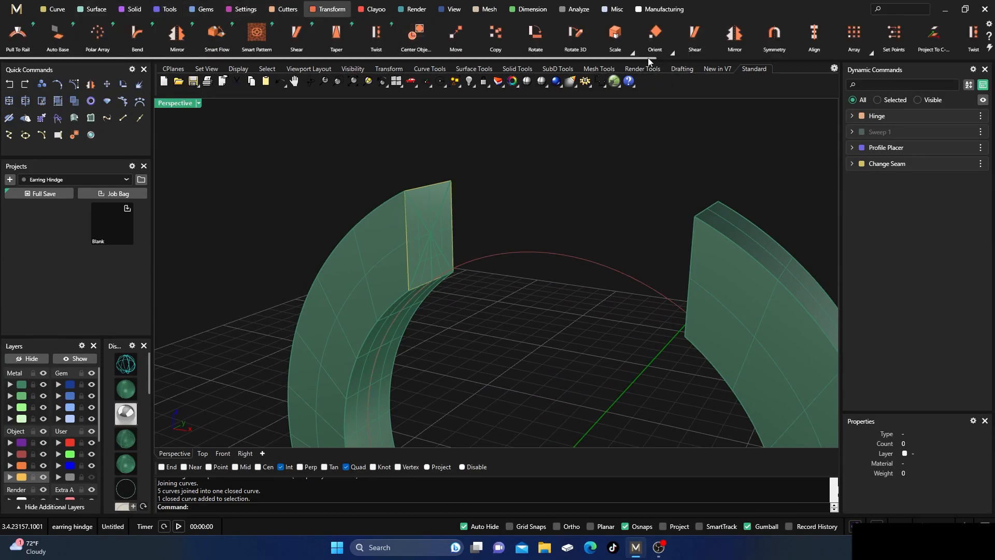
left_click(633, 56)
left_click(622, 104)
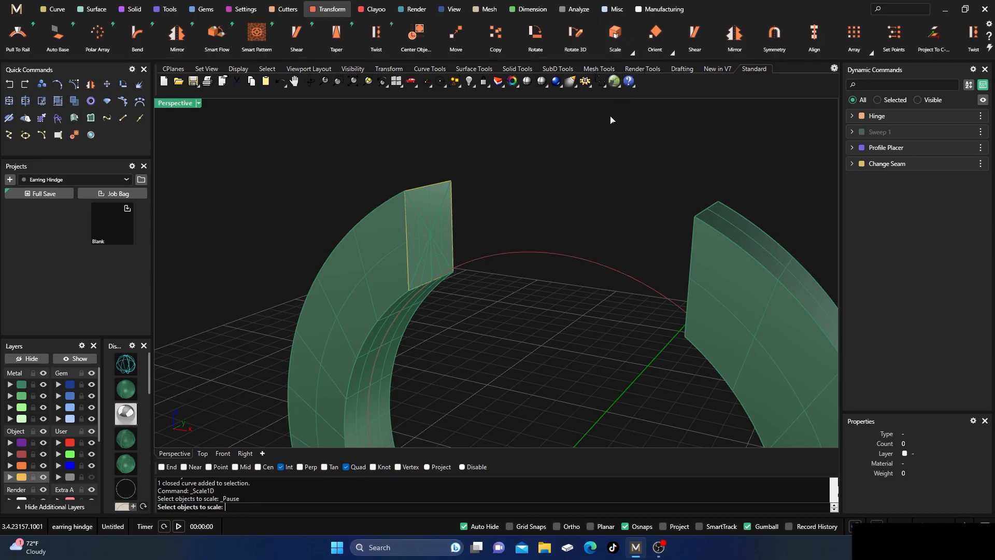
left_click(281, 467)
left_click(346, 468)
left_click(238, 467)
right_click_drag(454, 284, 465, 335)
scroll(425, 214, "up", 2)
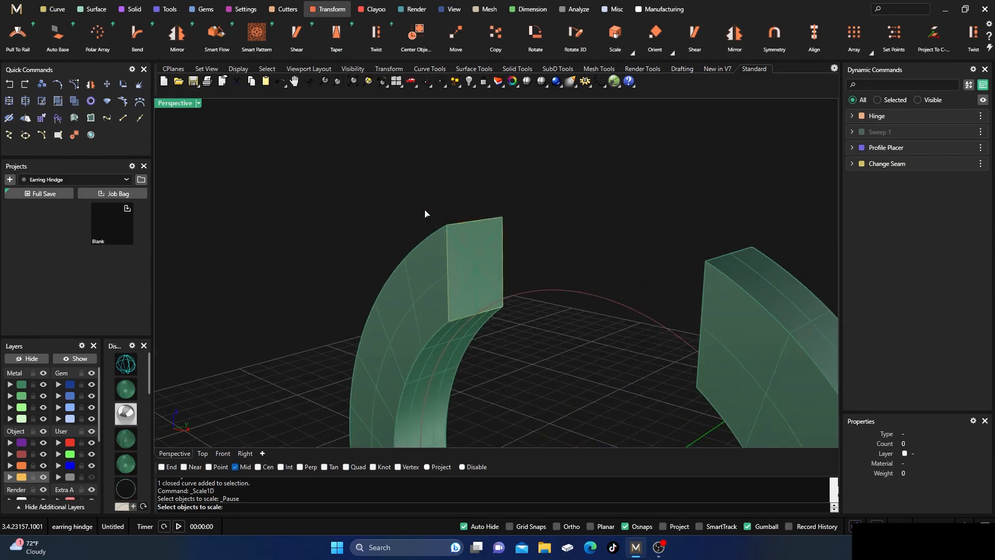
- Scale the closed end-face curve in one direction from its top-edge midpoint, using the bottom-edge point as reference, to about 5.03 mm tall
left_click_drag(405, 191, 557, 369)
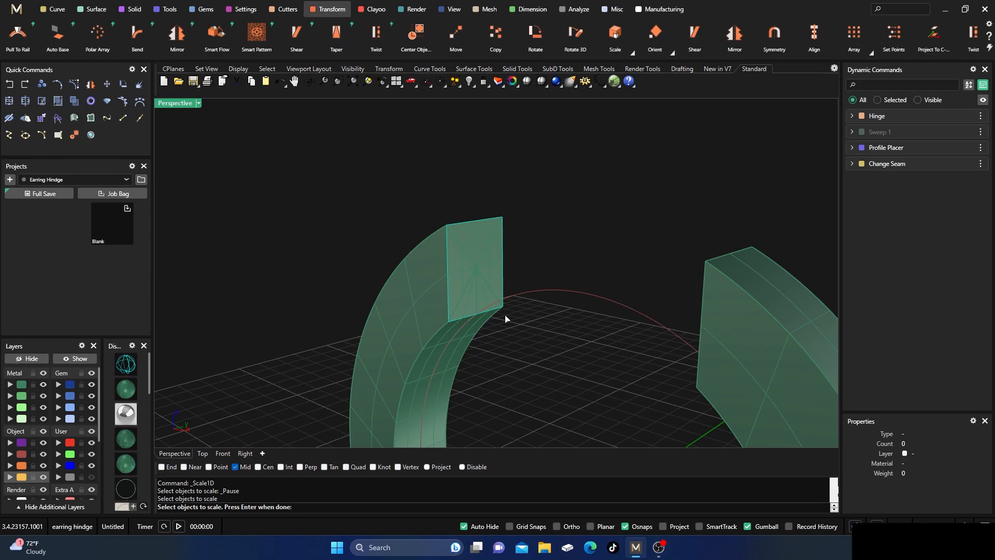
key("Return")
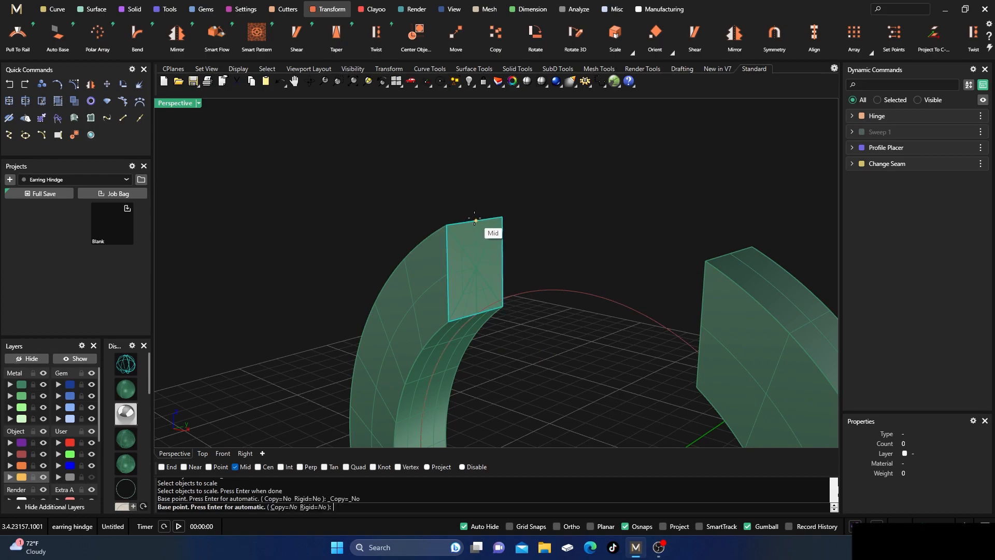
left_click(475, 220)
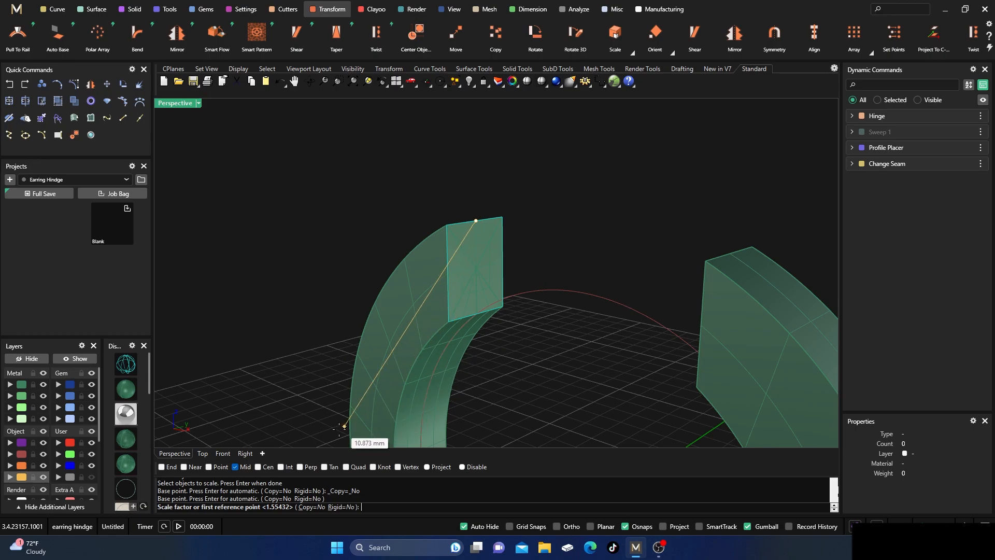
left_click(280, 467)
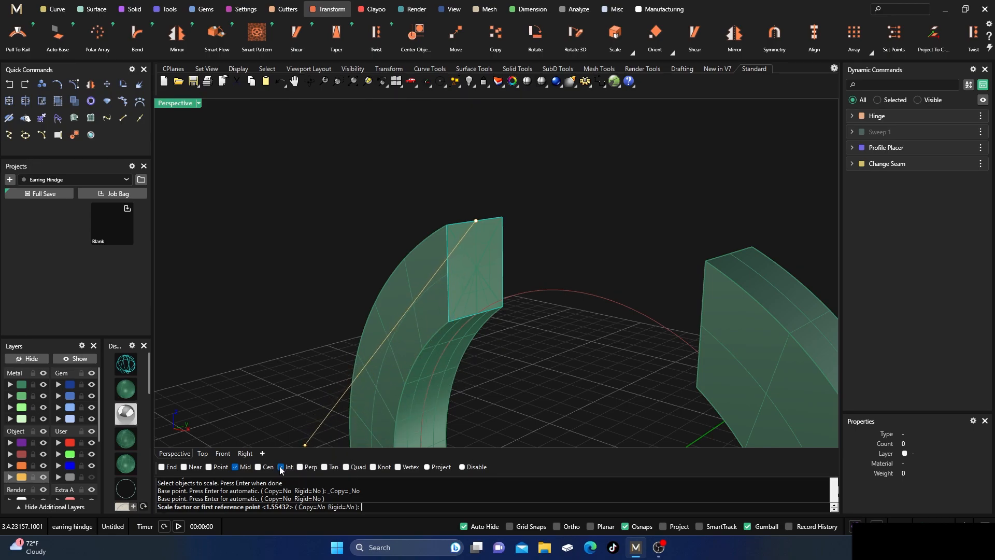
left_click(476, 313)
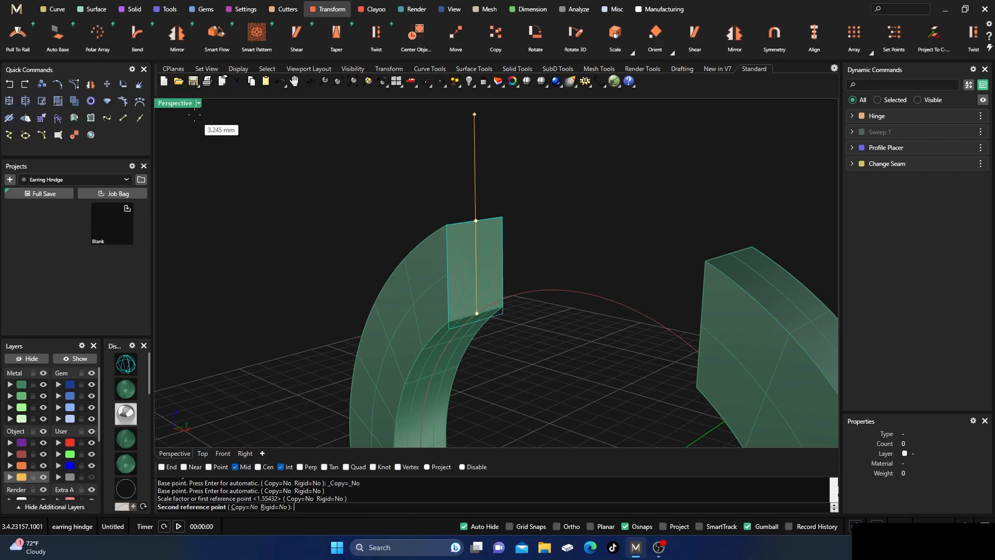
double_click(179, 103)
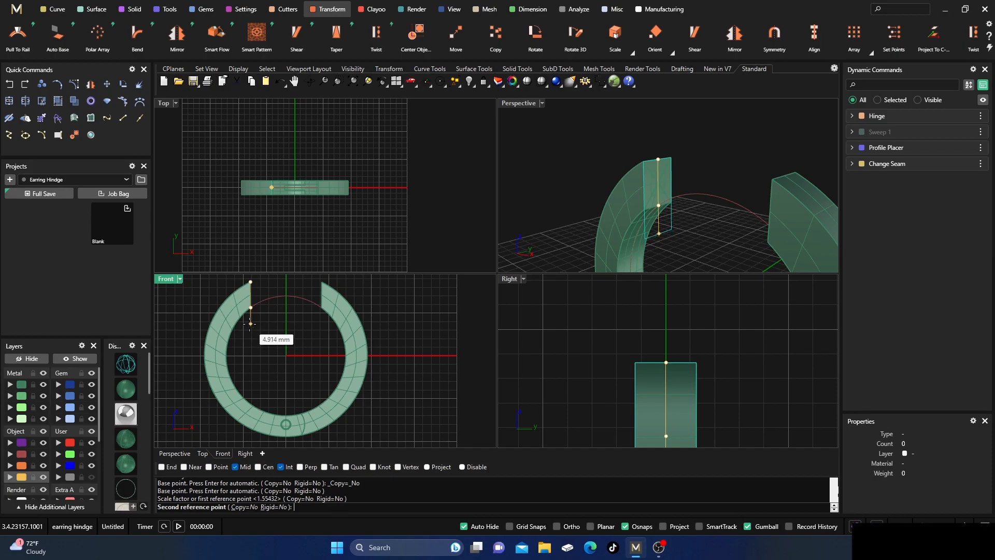
scroll(250, 324, "up", 3)
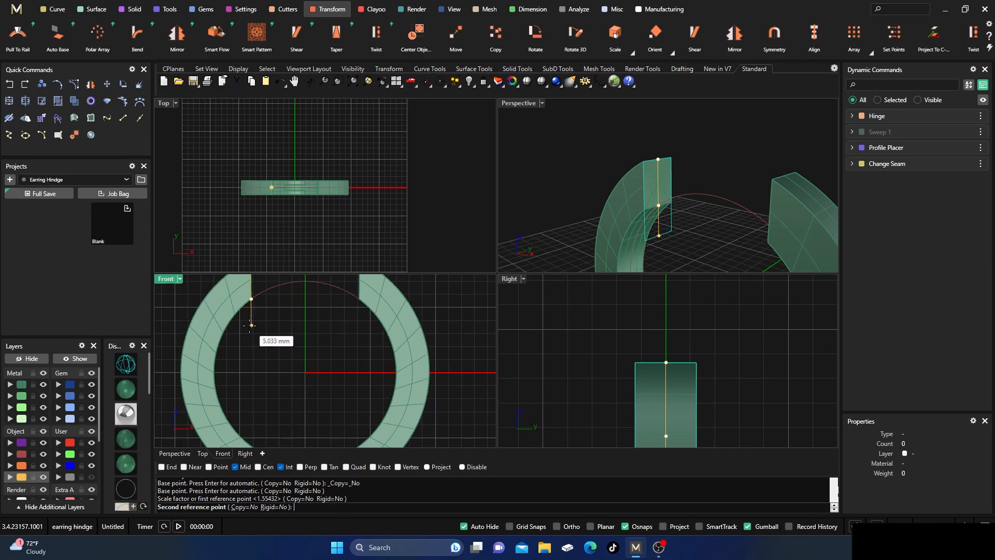
left_click(251, 325)
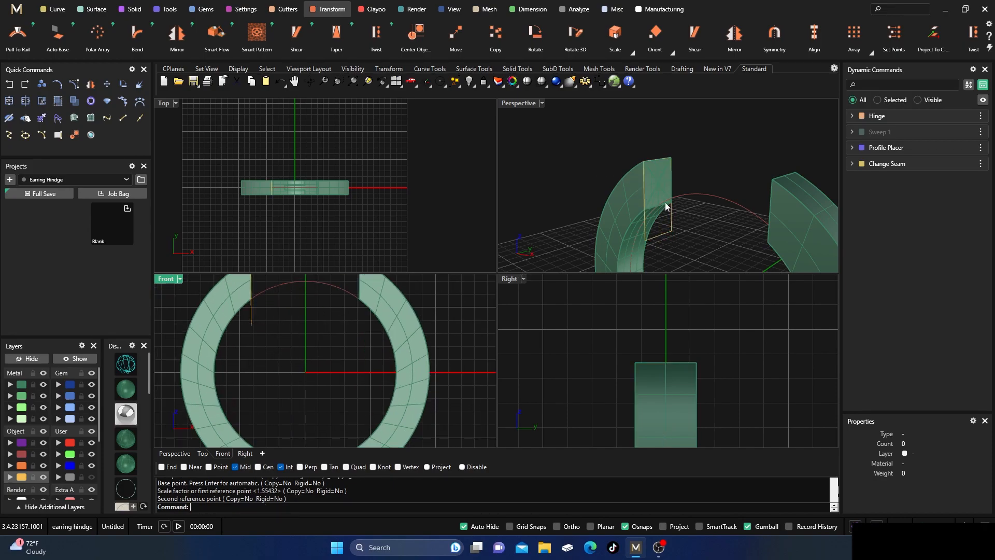
- Extrude the scaled end-face curve a short distance into the hoop's gap and cap the open polysurface into a solid block
left_click(665, 235)
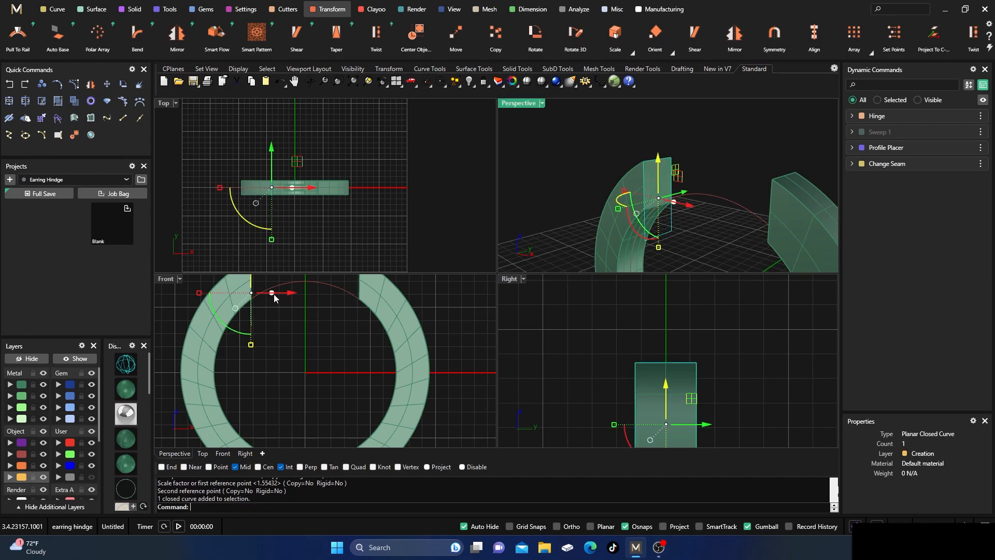
left_click_drag(273, 296, 280, 299)
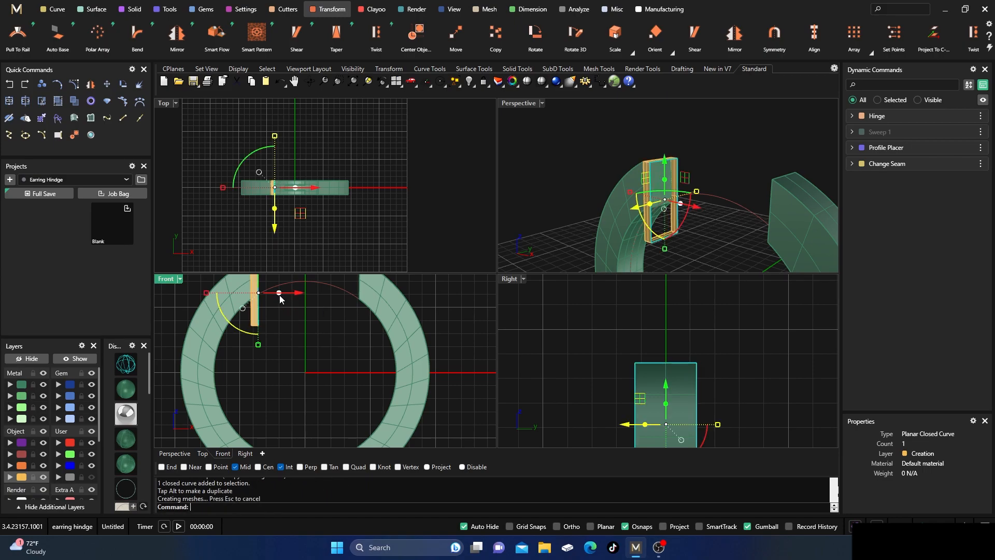
left_click(296, 338)
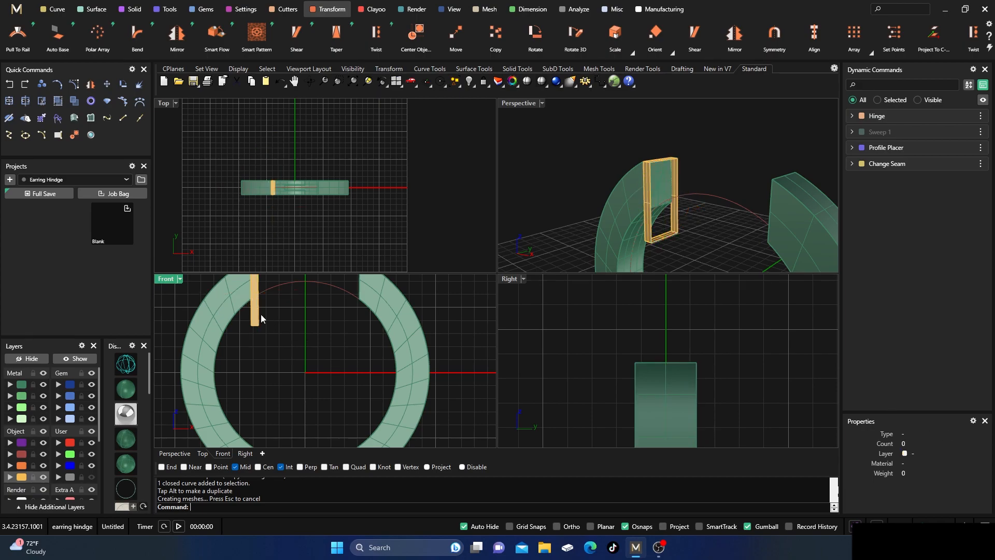
left_click(254, 310)
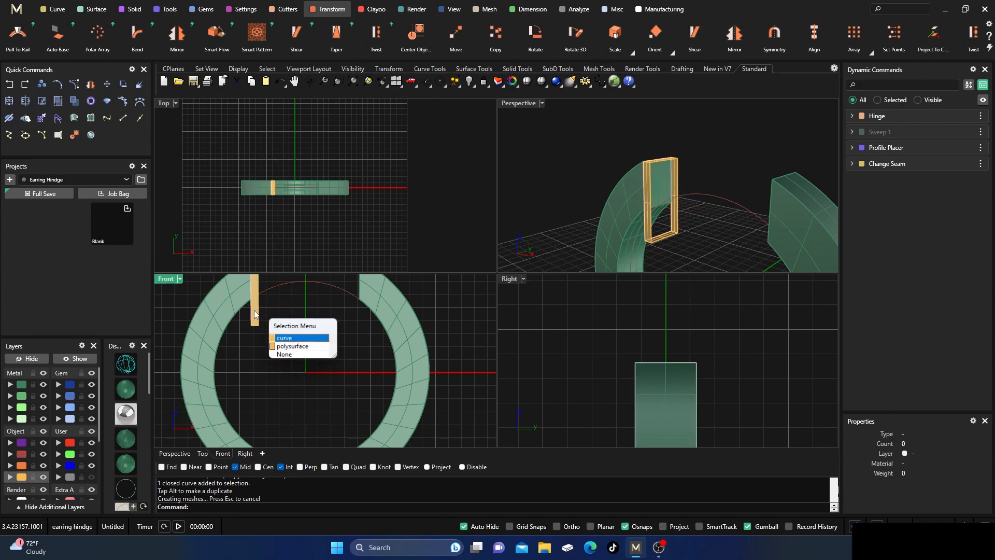
left_click(288, 345)
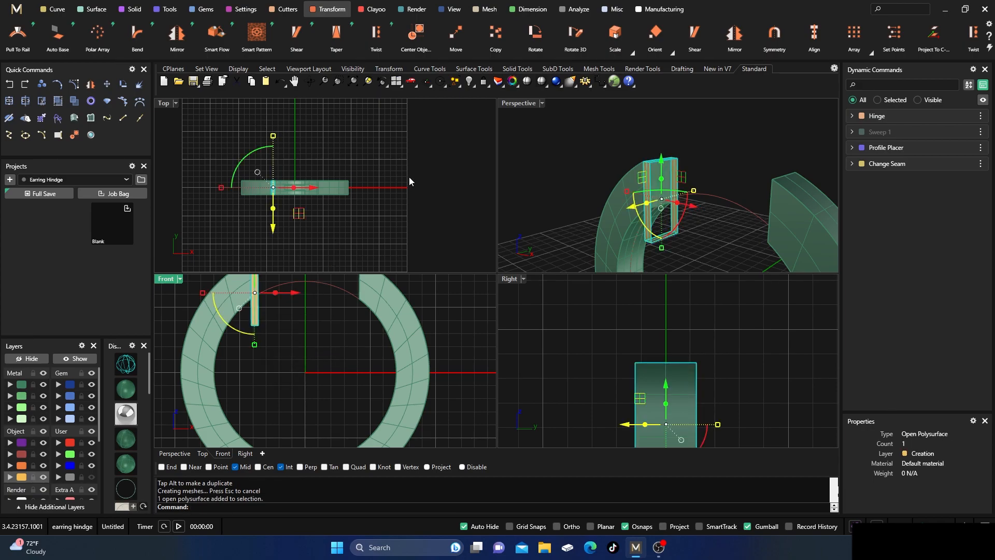
key("Return")
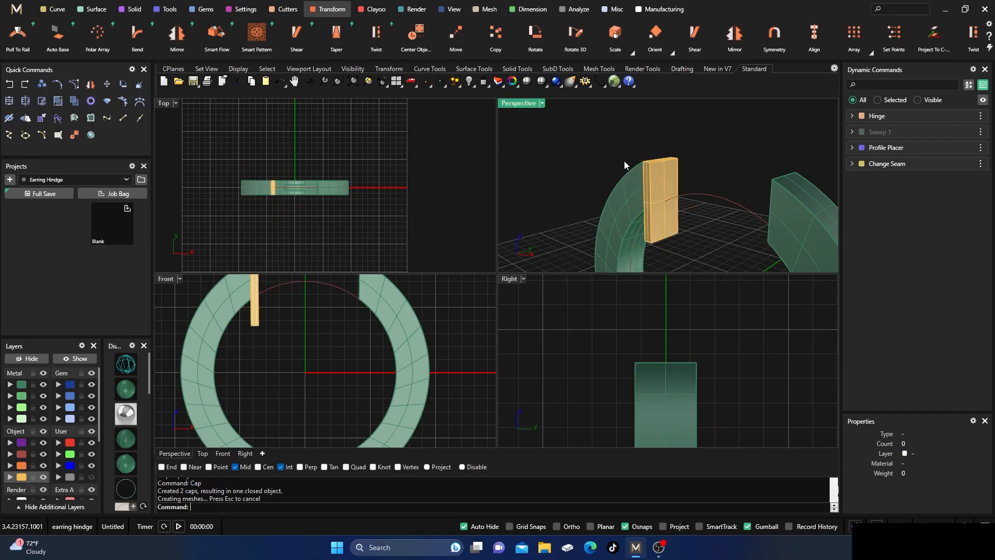
- Mirror the capped block to the opposite side of the hoop's gap with Y Mirror on
left_click(651, 178)
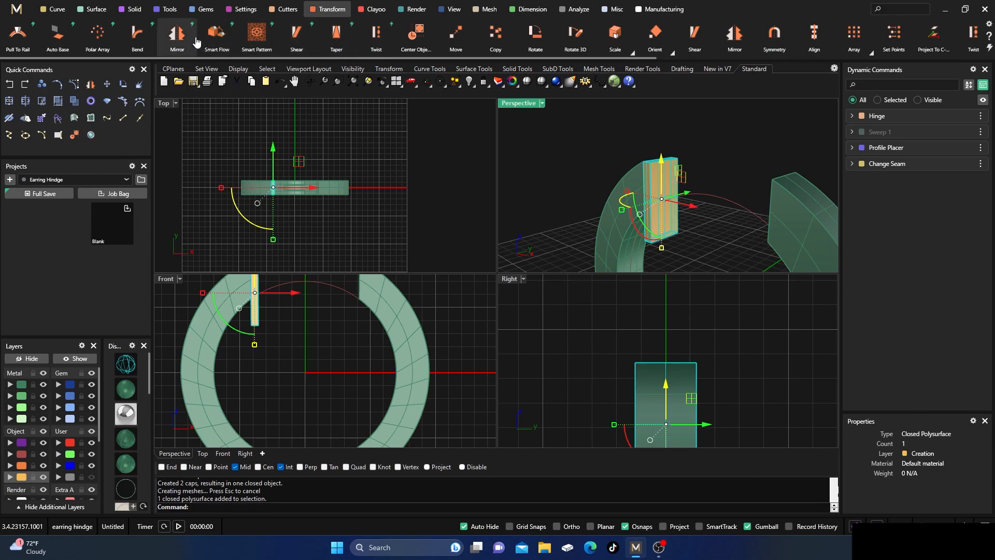
left_click(176, 35)
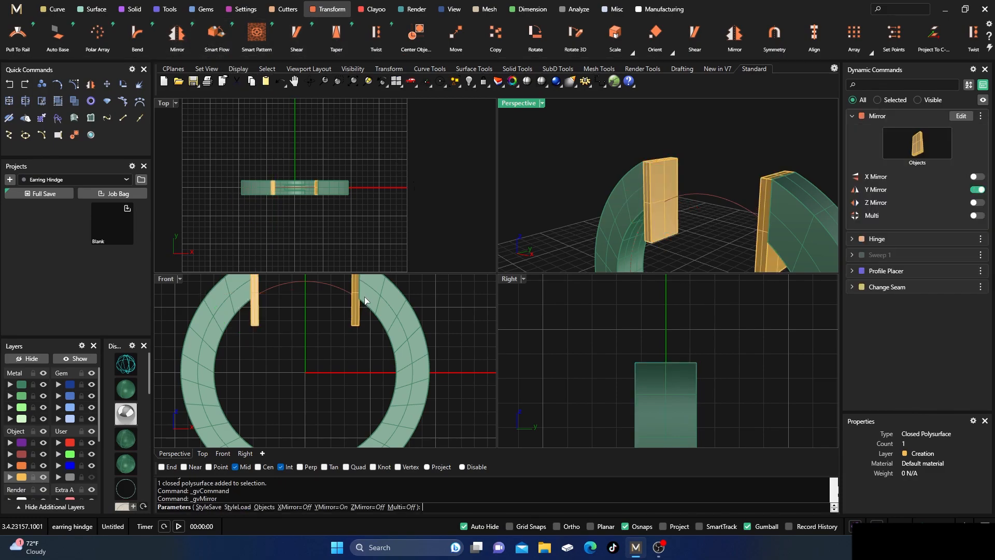
double_click(519, 103)
right_click_drag(549, 175, 578, 198)
scroll(570, 196, "down", 3)
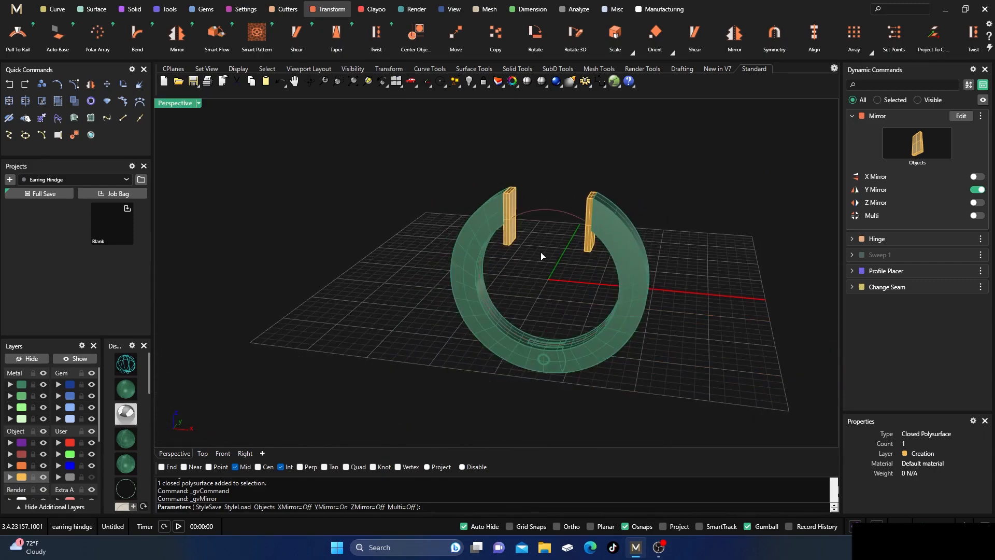
key("Return")
scroll(540, 191, "up", 4)
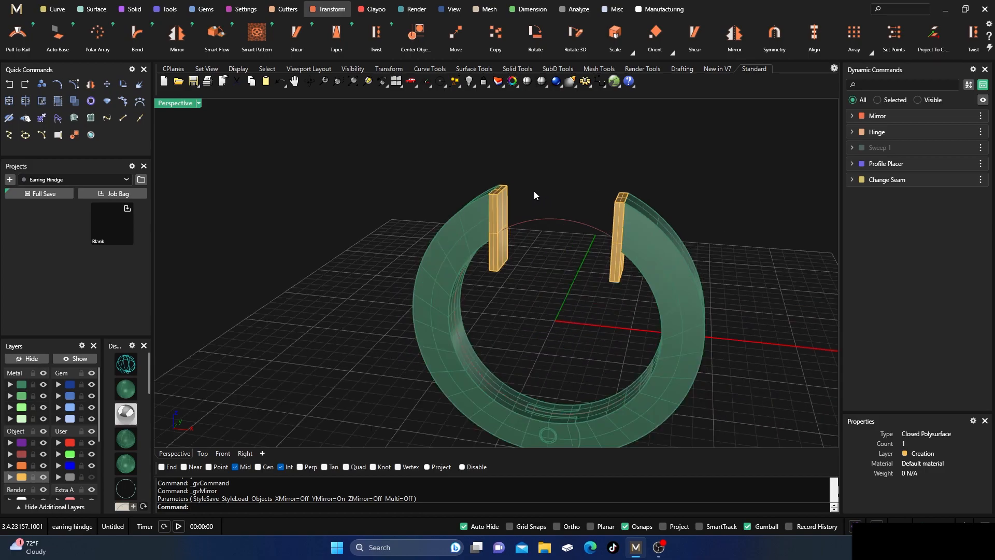
- Select the hinged hoop to check which pieces are picked together, and clear the selection
left_click(456, 227)
left_click(542, 142)
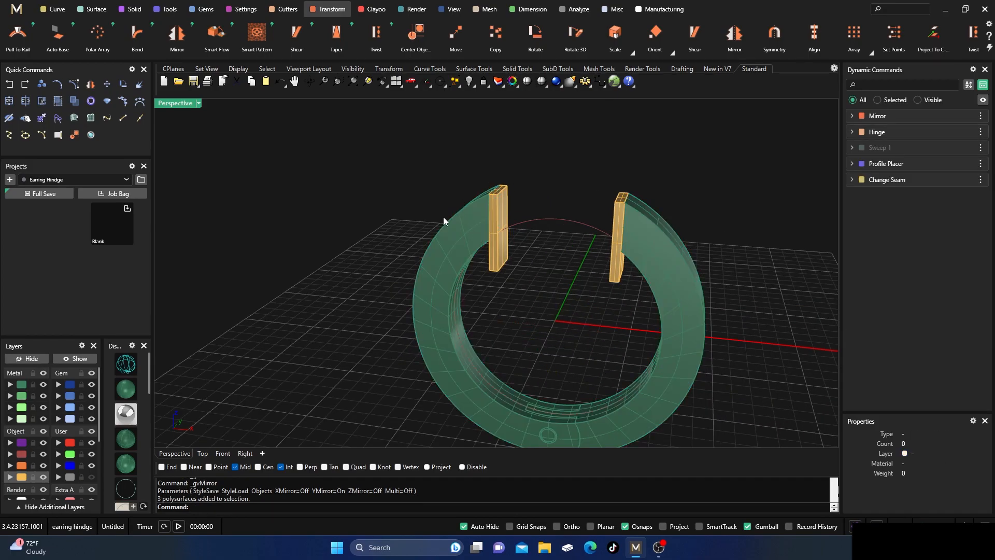
left_click(462, 244)
left_click(370, 177)
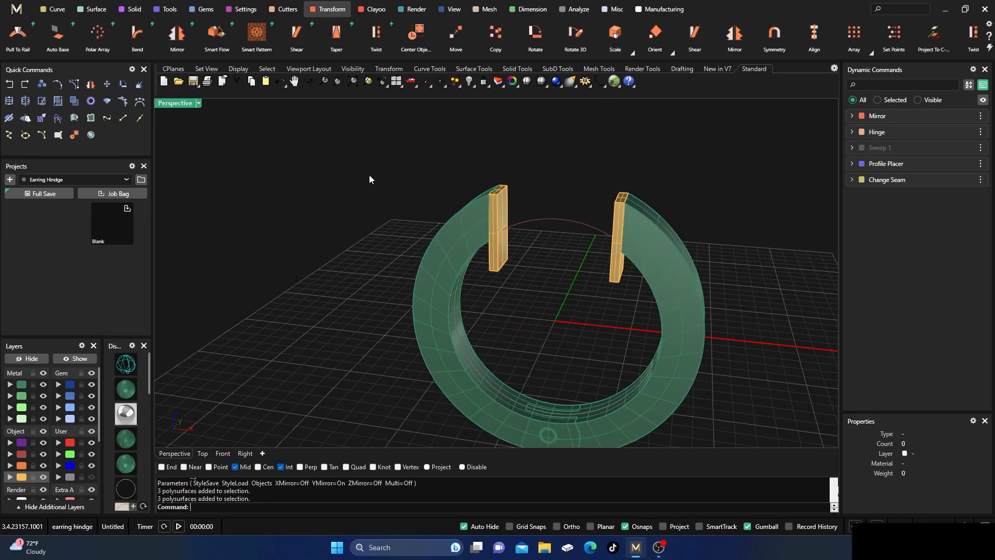
left_click(432, 234)
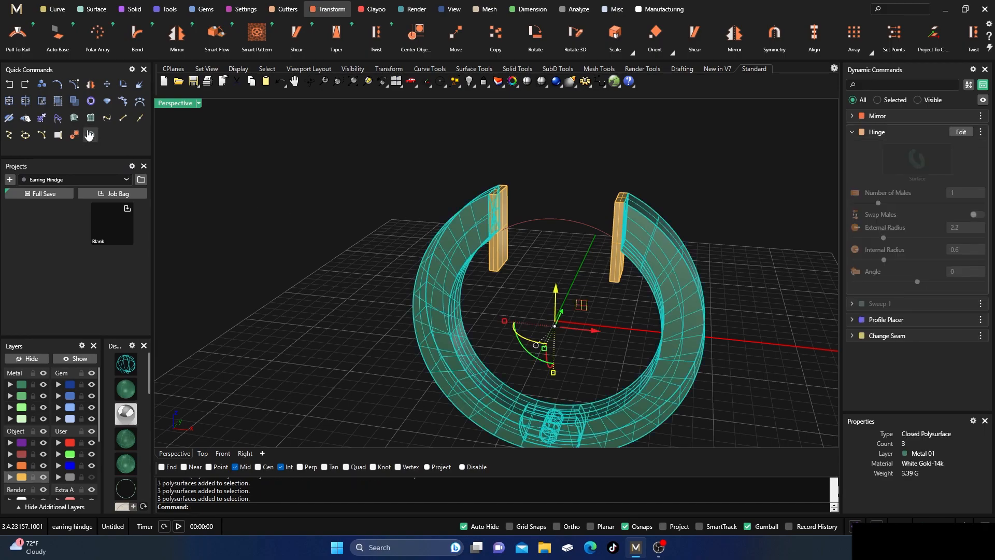
left_click(355, 187)
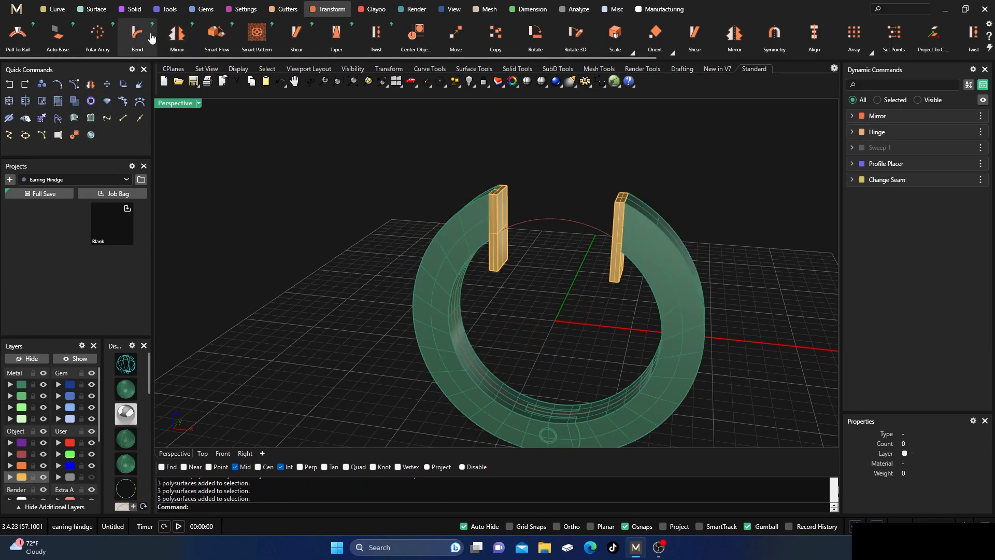
- Boolean-union the left hoop half with the original end block
left_click(132, 12)
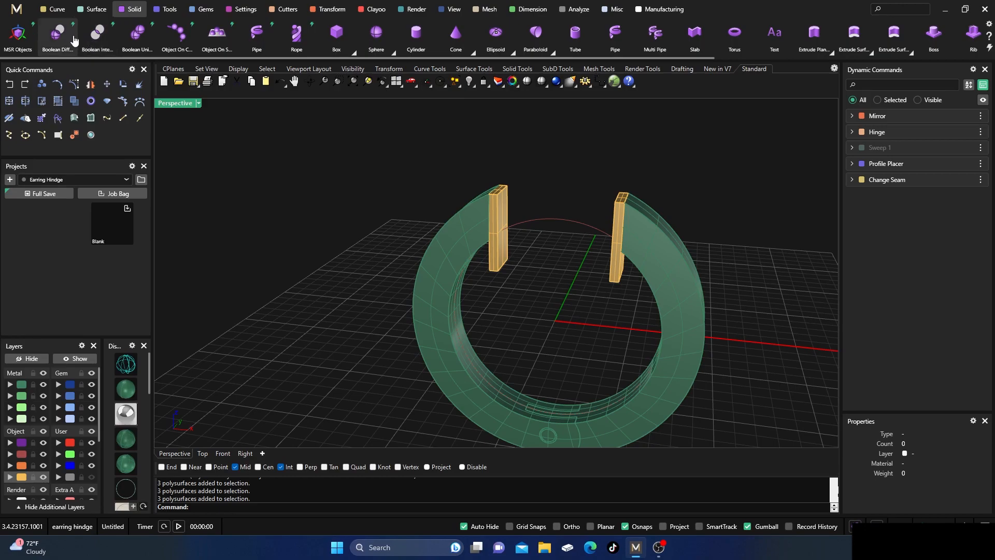
left_click(137, 36)
left_click(449, 238)
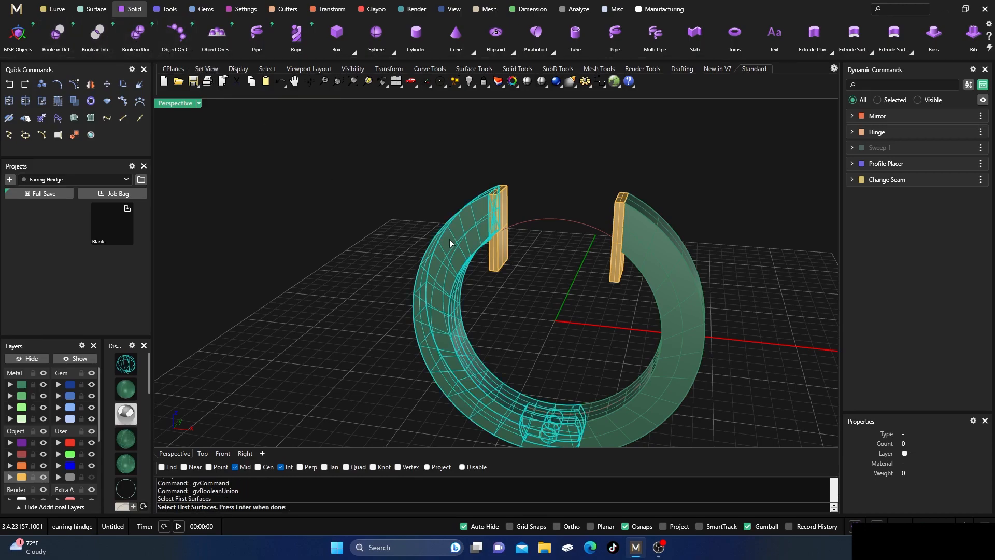
key("Return")
left_click(504, 214)
key("Return")
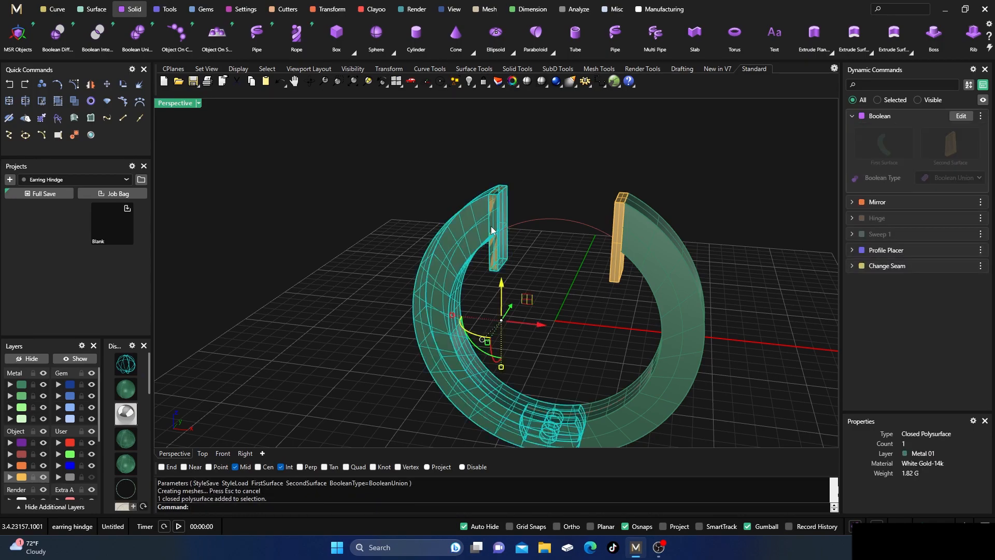
- Move the leftover original end block from the Creation layer to the hidden User 04 layer
left_click(493, 230)
left_click(518, 270)
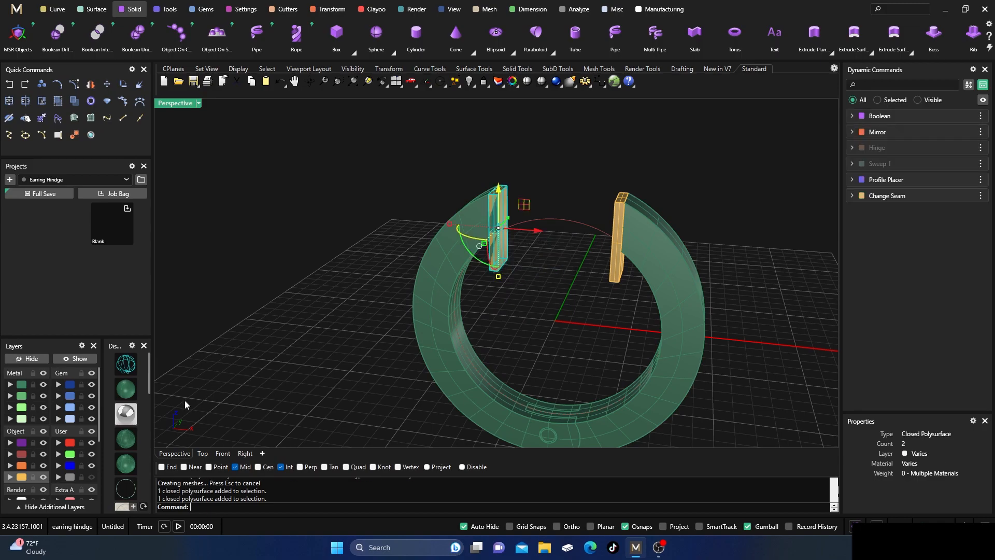
left_click(63, 477)
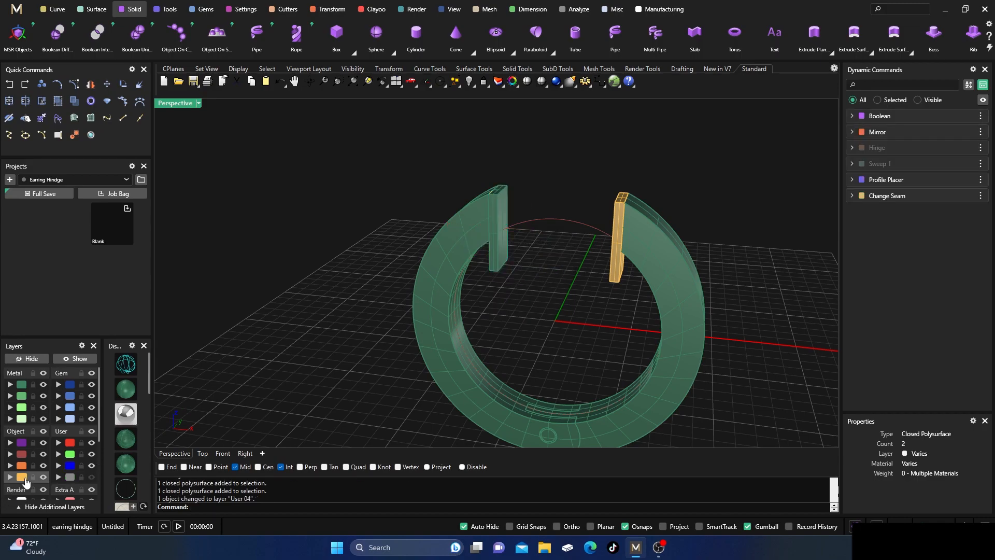
- Try to move all remaining Creation-layer objects to the User 04 layer, and undo that layer change
left_click(21, 476)
left_click(59, 480)
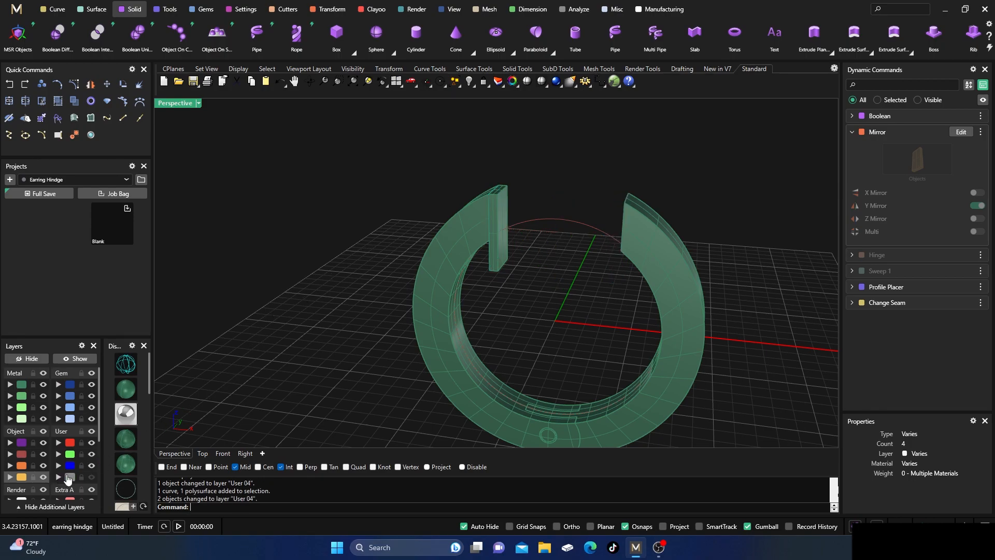
left_click(15, 89)
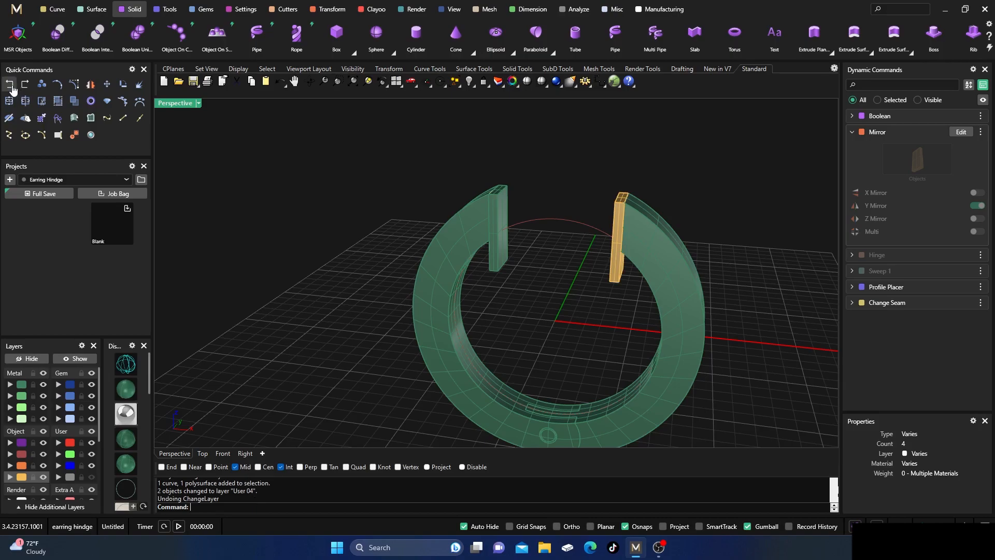
- Boolean-union the right hoop half with the mirrored end block
left_click(615, 275)
right_click_drag(615, 275, 604, 328)
left_click(562, 182)
left_click(137, 34)
left_click(646, 234)
key("Return")
left_click(617, 207)
key("Return")
key("Return")
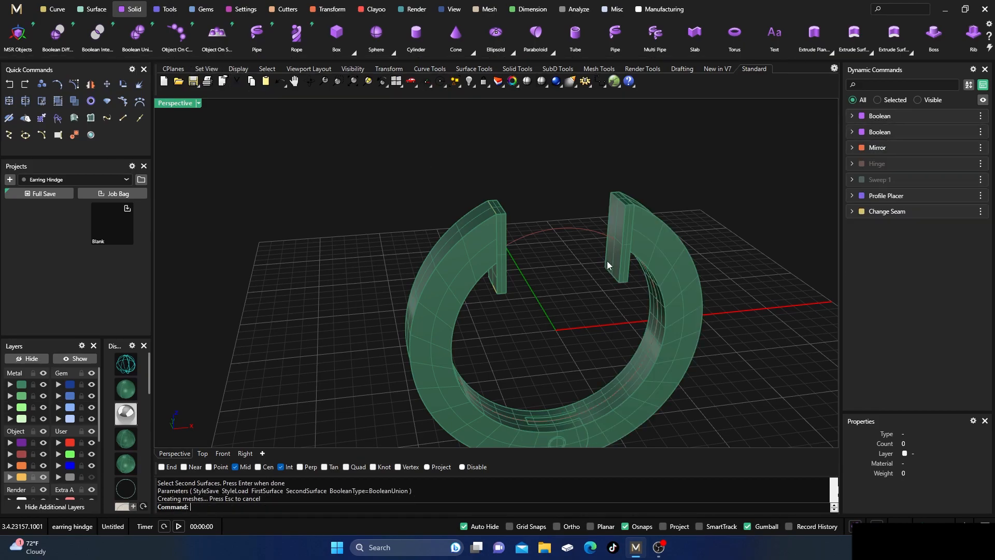
- Select the remaining closed curve on the Creation layer and move it to the User 04 layer
right_click_drag(552, 285, 508, 286)
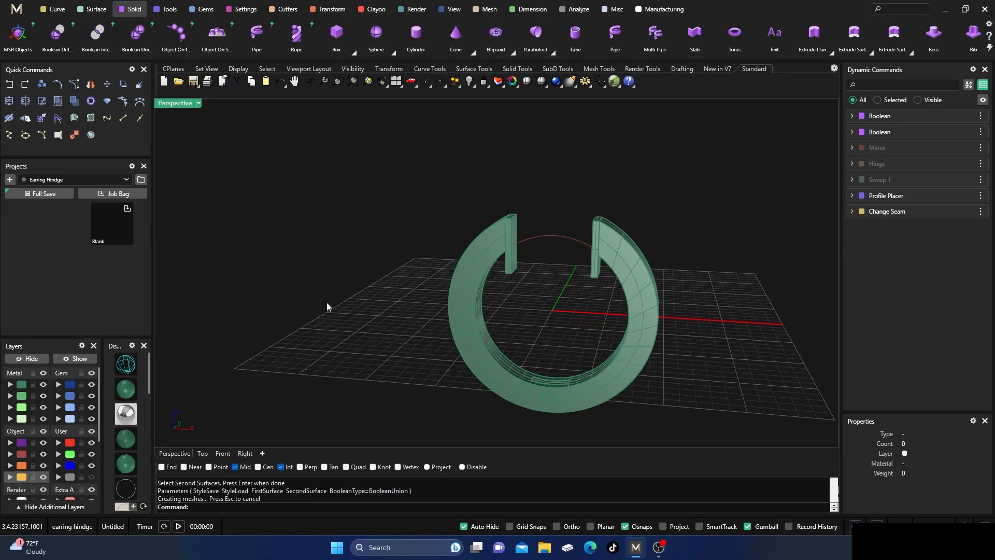
left_click(22, 479)
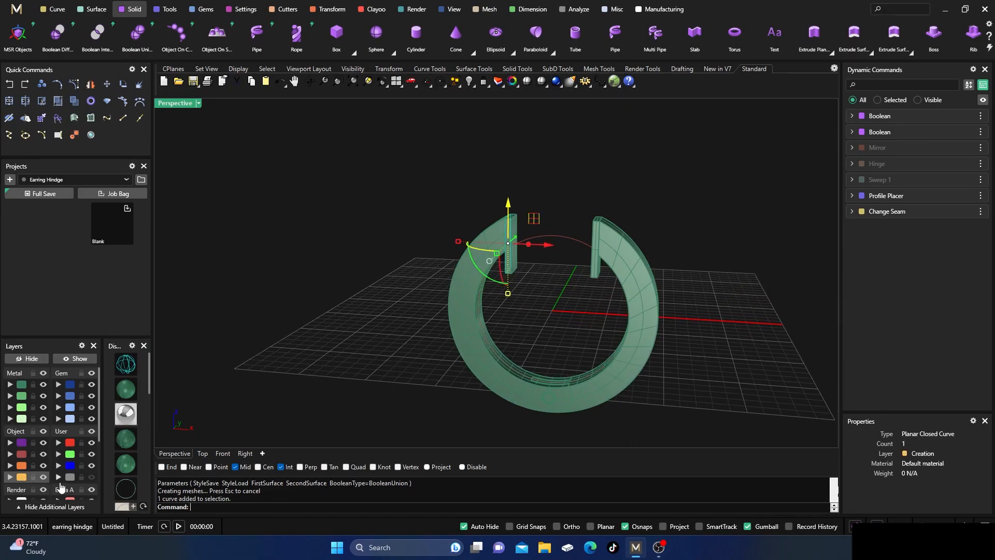
left_click(68, 478)
right_click_drag(309, 337, 351, 337)
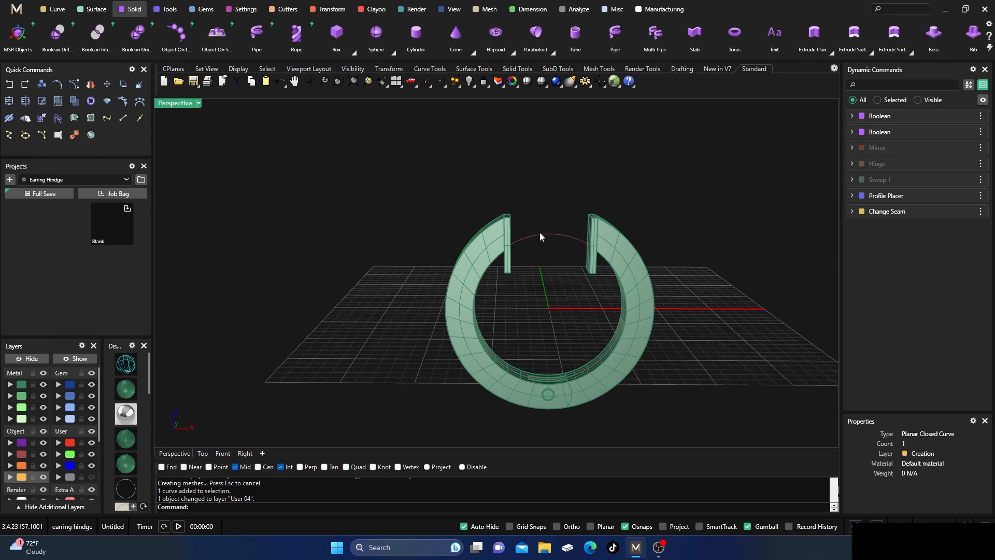
mouse_move(544, 277)
right_mouse_down()
mouse_move(606, 335)
mouse_move(594, 305)
mouse_move(528, 273)
right_mouse_up()
right_click_drag(506, 325, 578, 352)
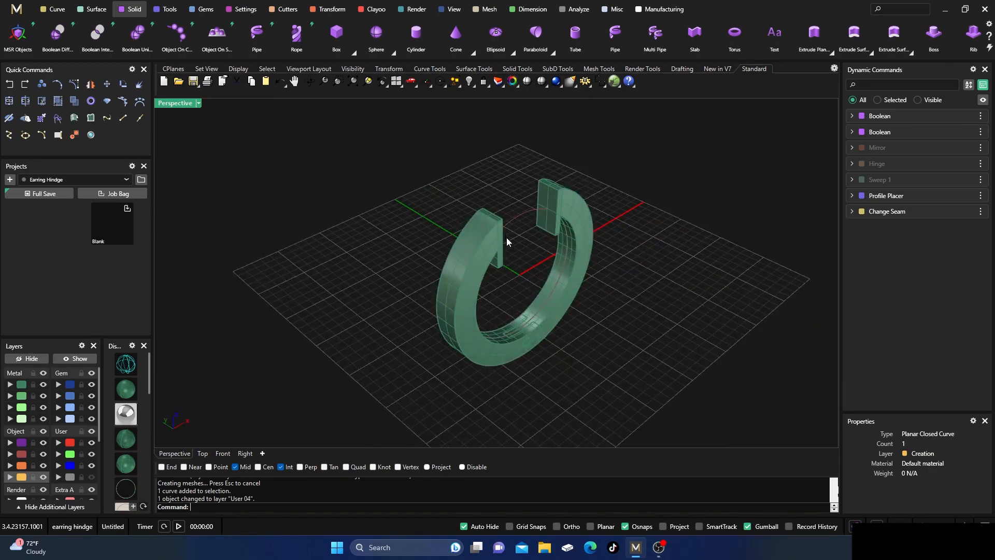
right_click_drag(540, 275, 481, 255)
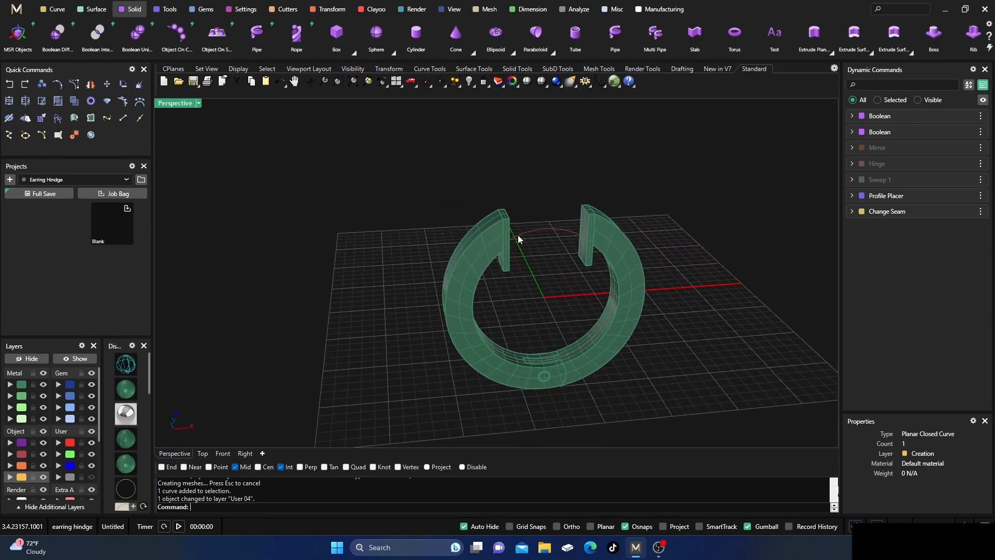
- Offset the inner construction circle outward by about 1.5 mm using the ThroughPoint option, passing across the opening between the end blocks
scroll(534, 266, "up", 4)
right_click_drag(575, 298, 528, 279)
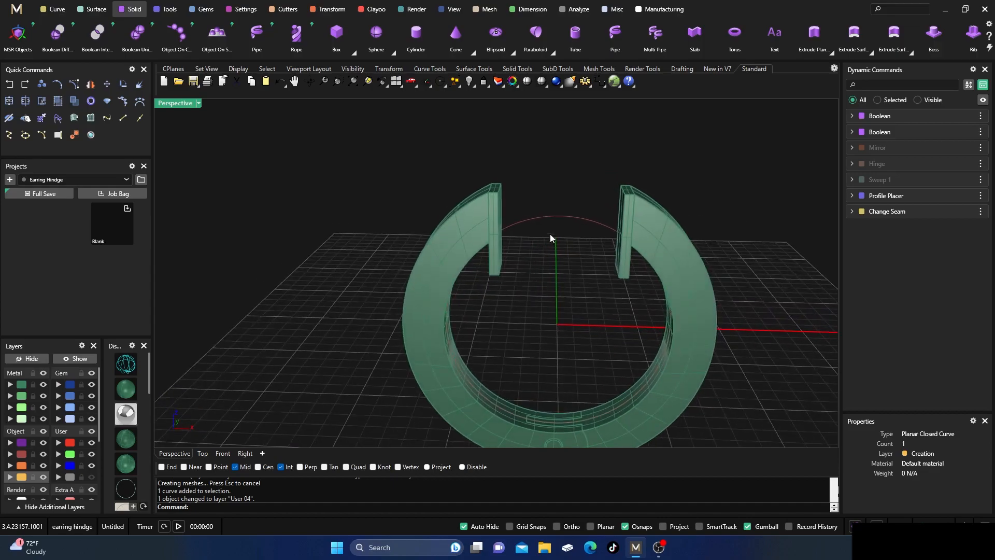
scroll(529, 259, "up", 4)
scroll(371, 222, "down", 5)
right_click_drag(340, 222, 436, 261)
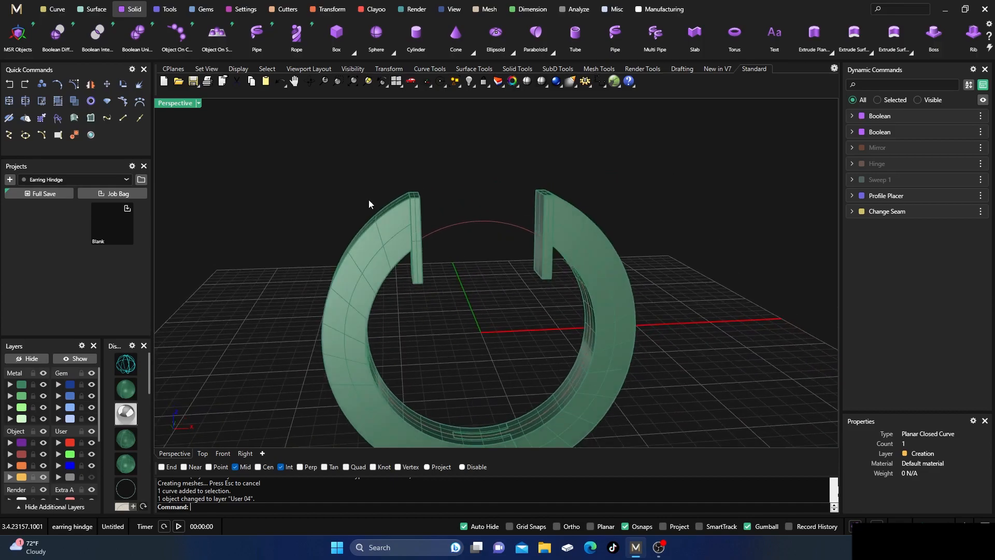
double_click(183, 105)
right_click_drag(326, 334, 348, 385)
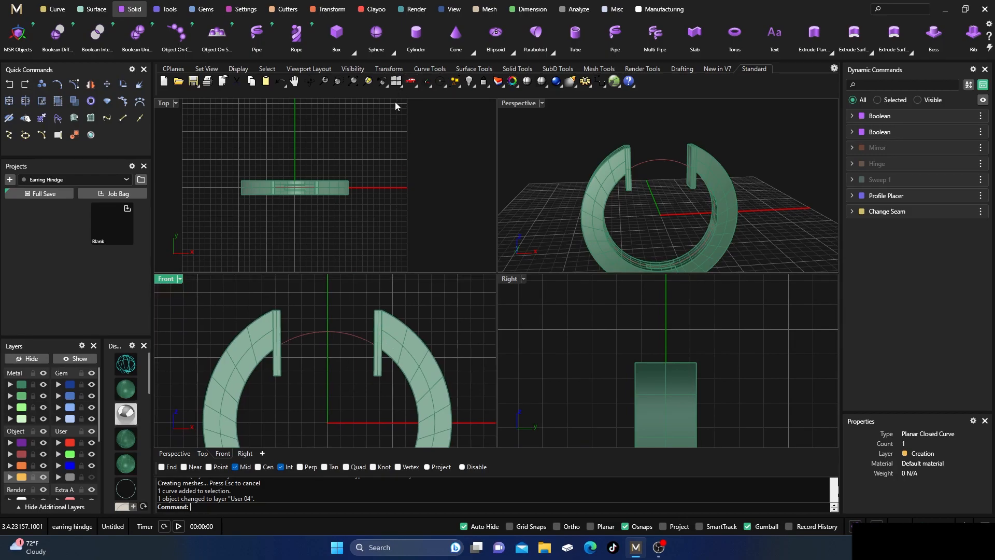
left_click(337, 332)
left_click(54, 9)
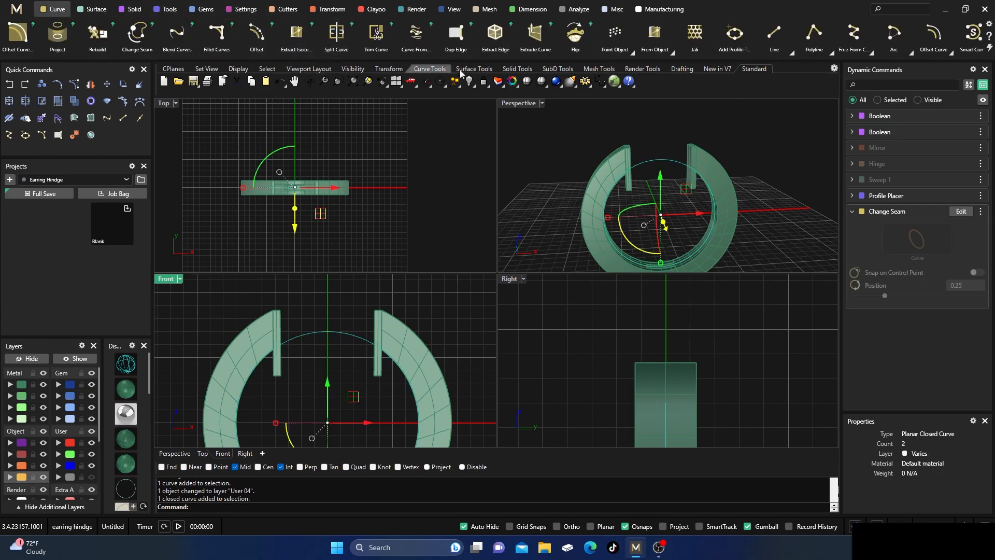
scroll(816, 32, "down", 1)
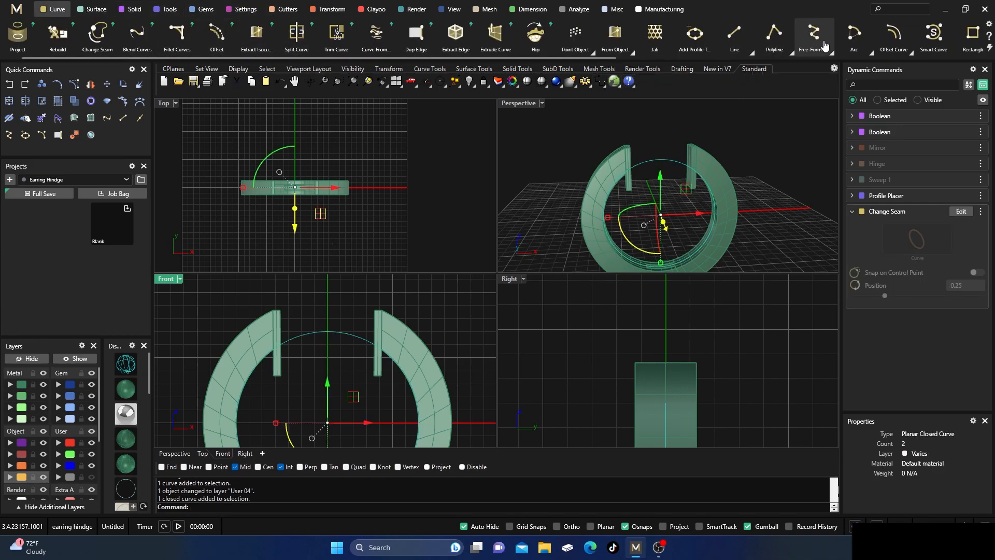
left_click(892, 35)
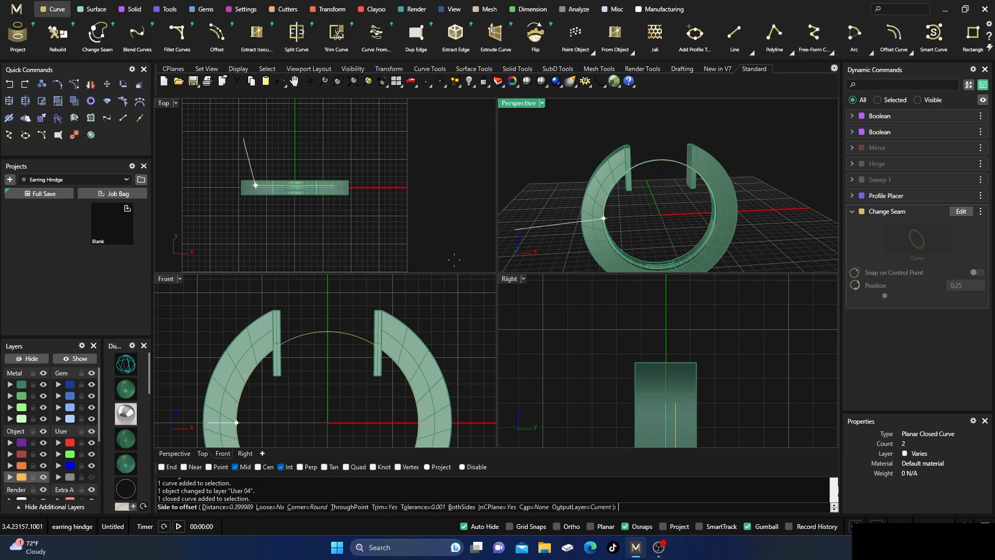
left_click(345, 508)
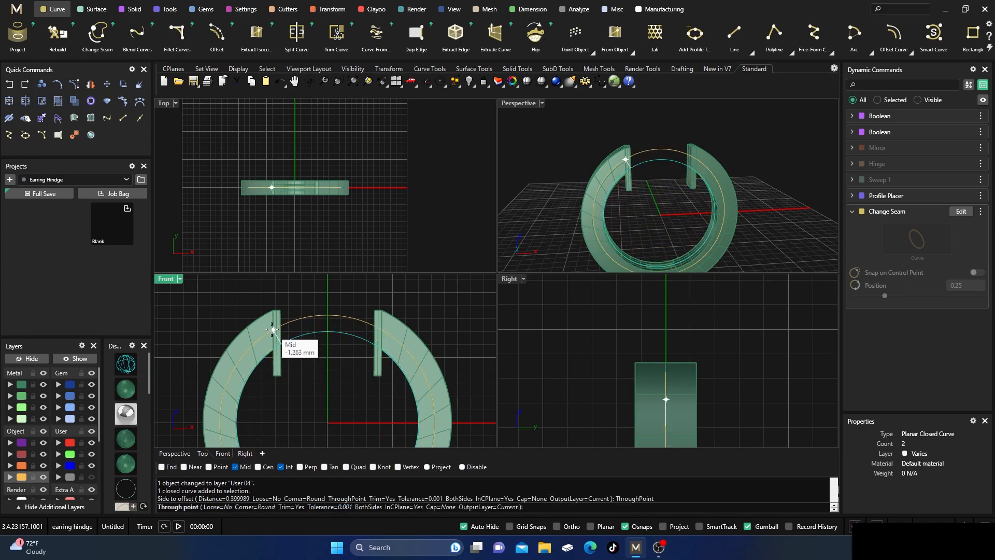
scroll(272, 329, "up", 2)
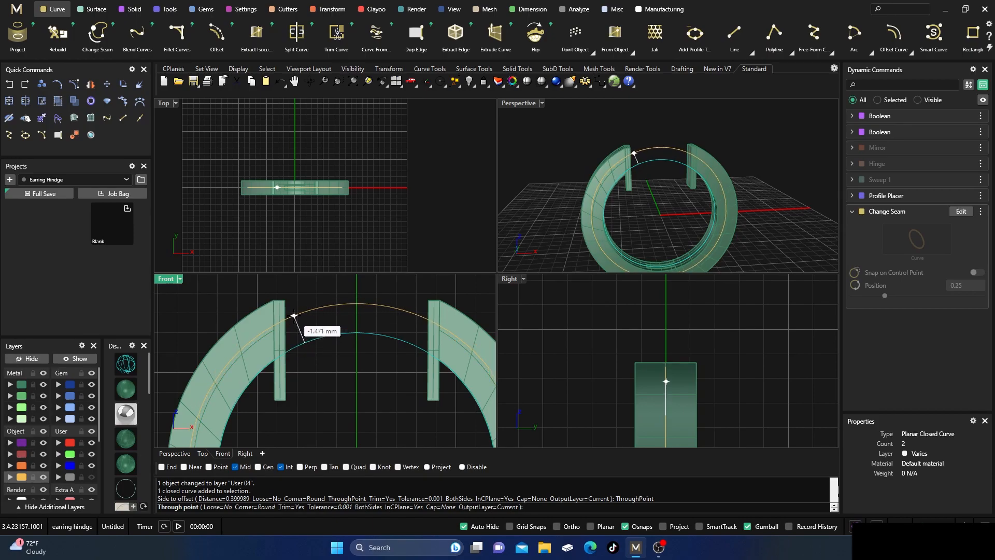
left_click(295, 316)
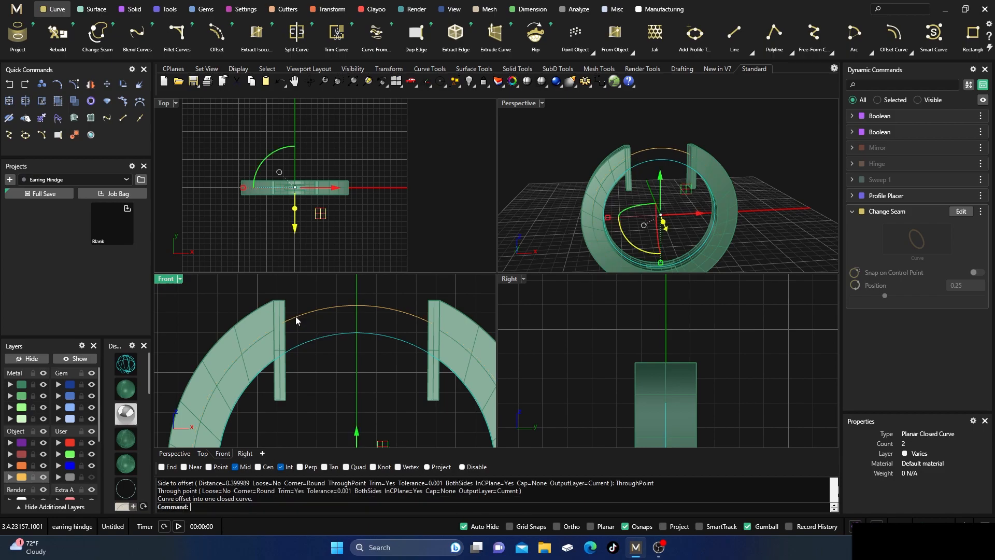
left_click(387, 307)
scroll(322, 297, "down", 5)
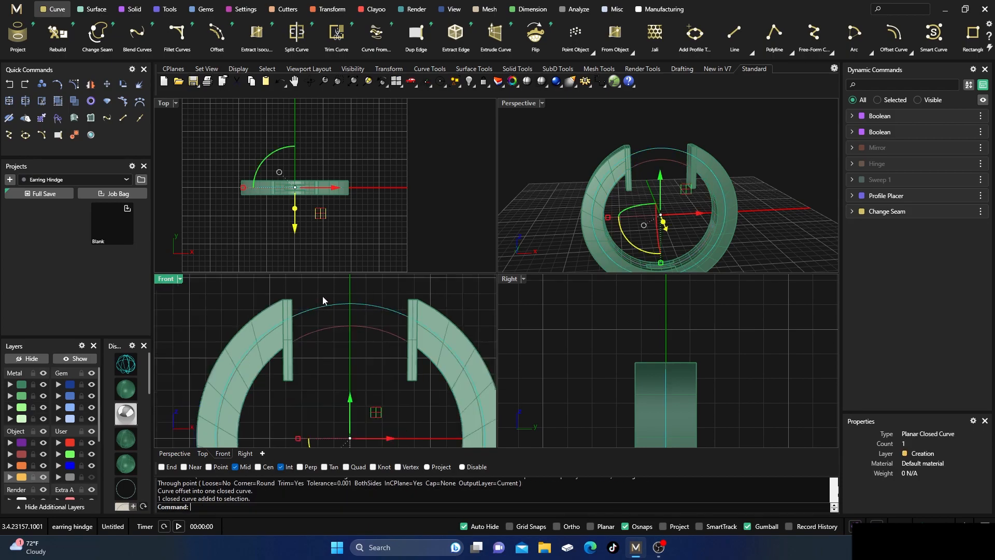
key("Escape")
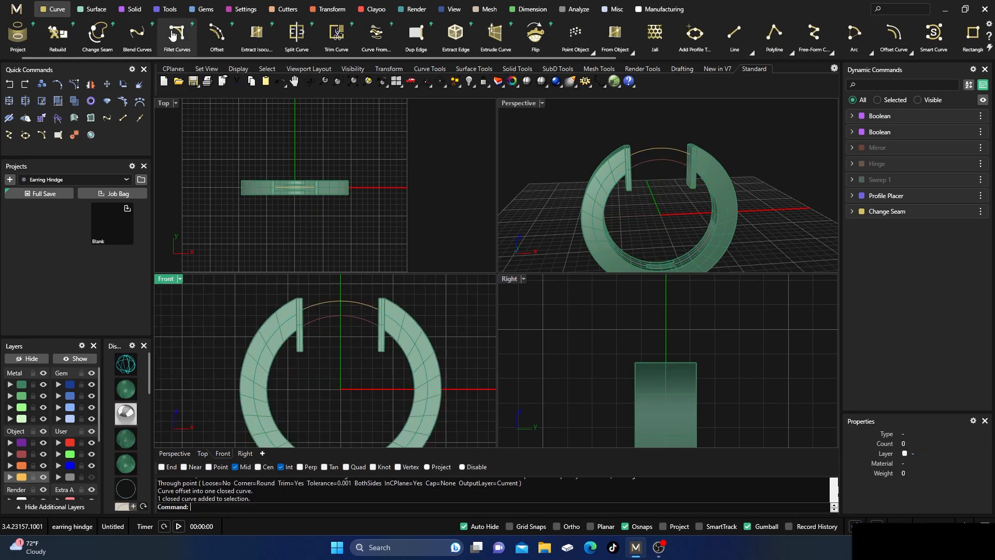
- Draw a line about 11 mm long from 0,0,0 diagonally past the left end block, with the Front view in wireframe display
left_click(737, 45)
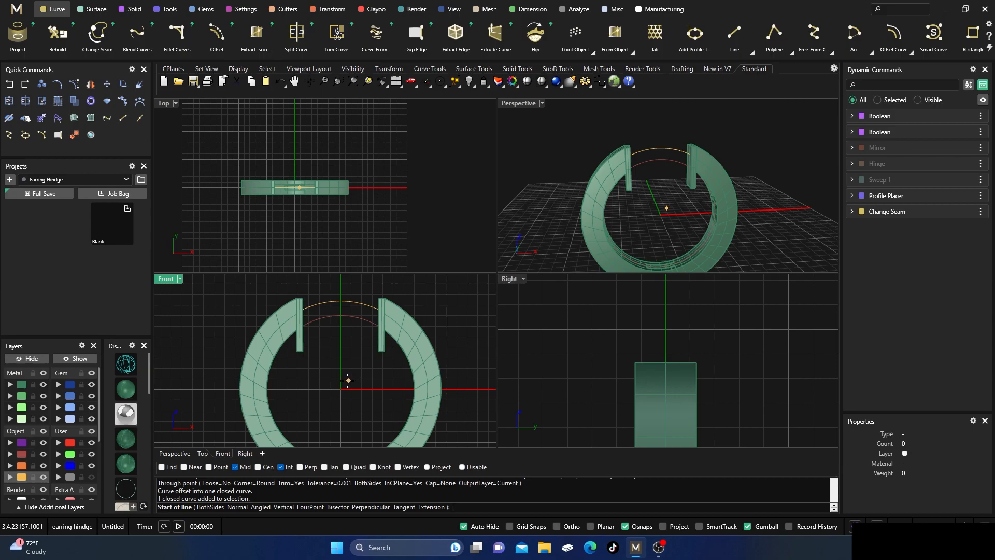
type("0,0,0")
key("Return")
left_click(129, 370)
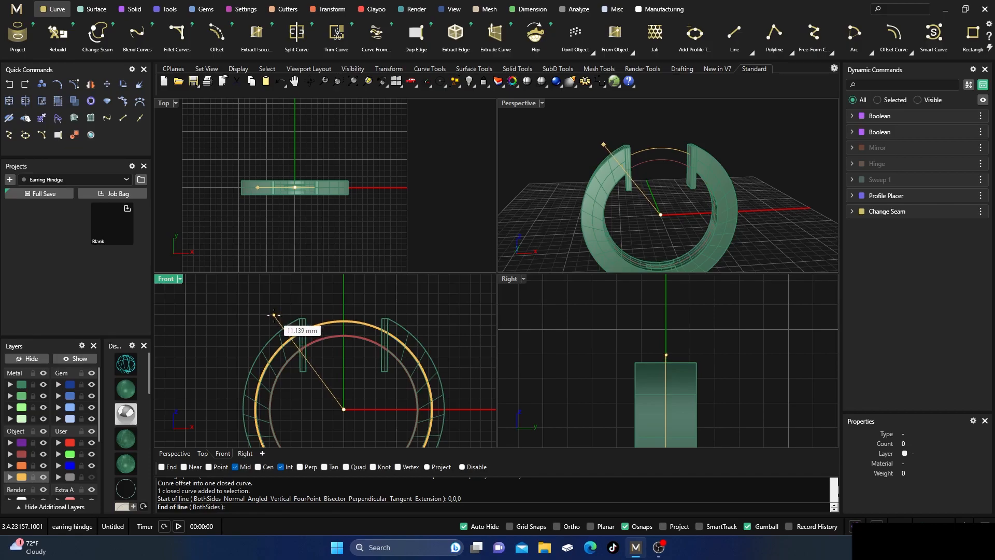
left_click(273, 314)
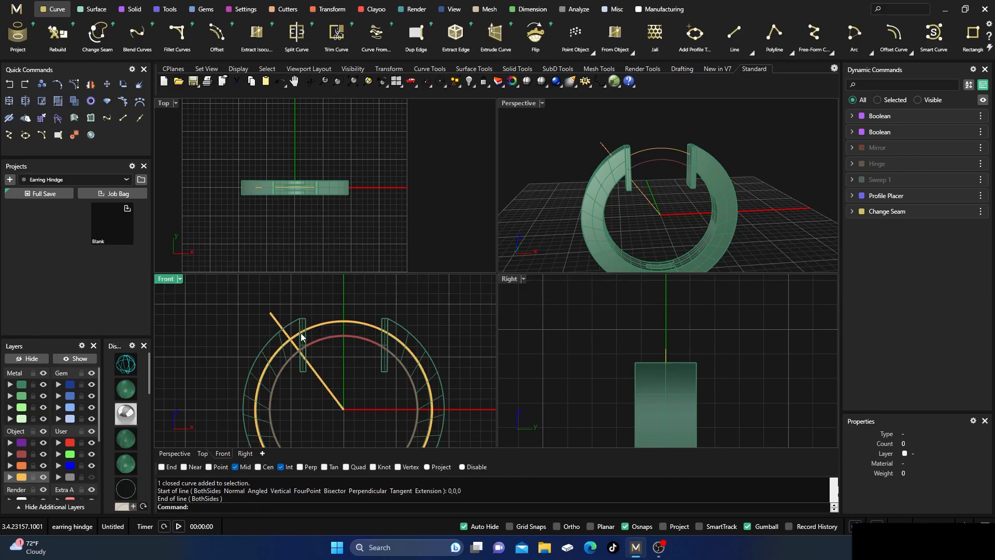
- Mirror the diagonal line to the right side of the hoop with Y Mirror on
left_click(275, 320)
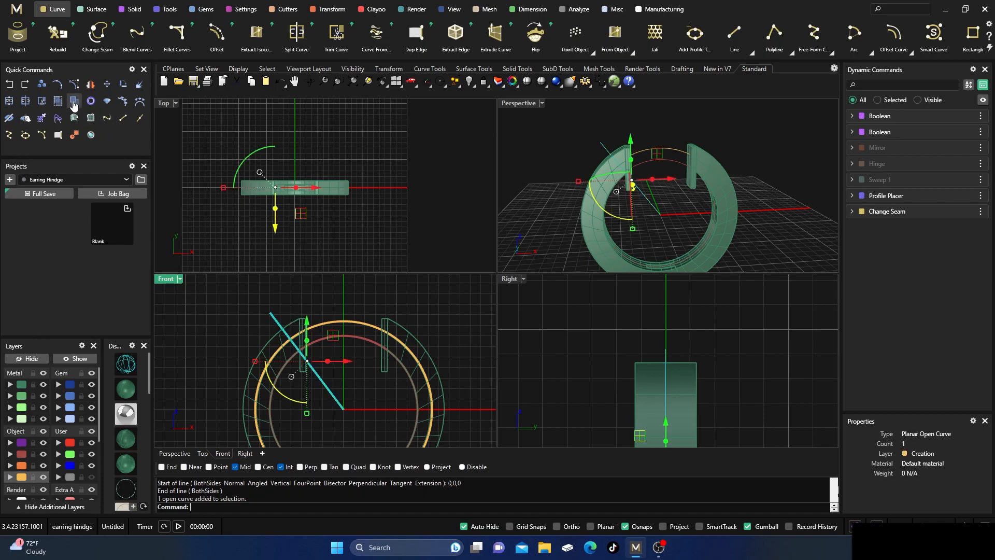
left_click(326, 9)
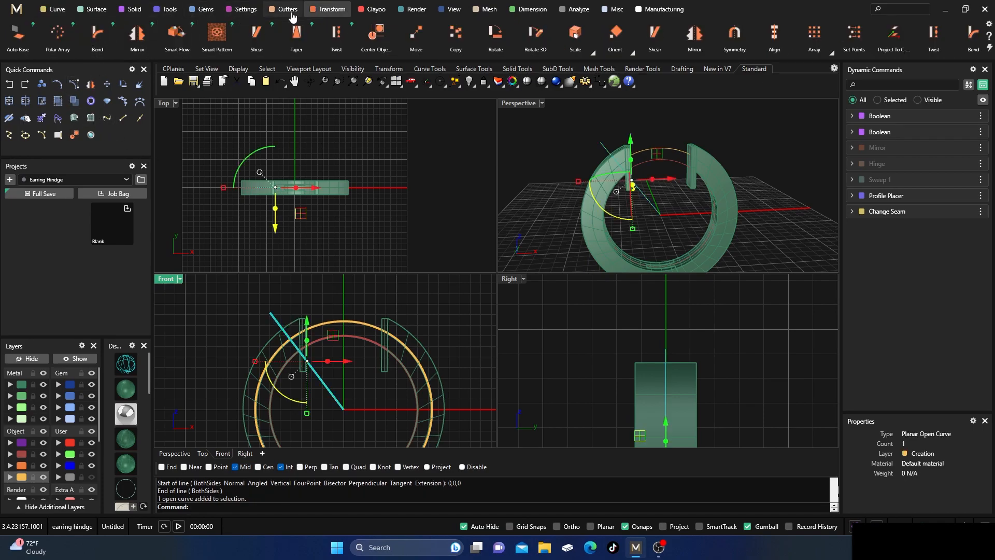
left_click(138, 33)
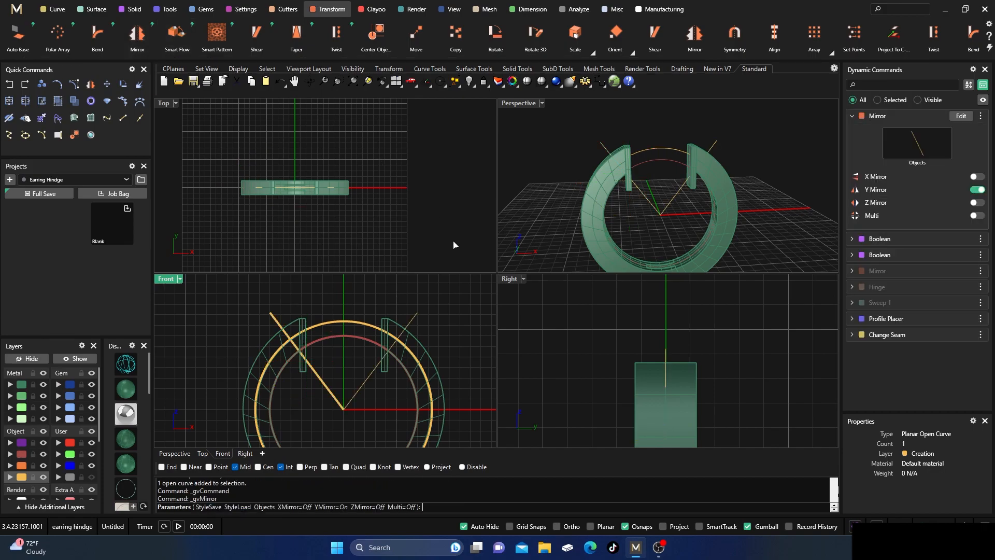
key("Return")
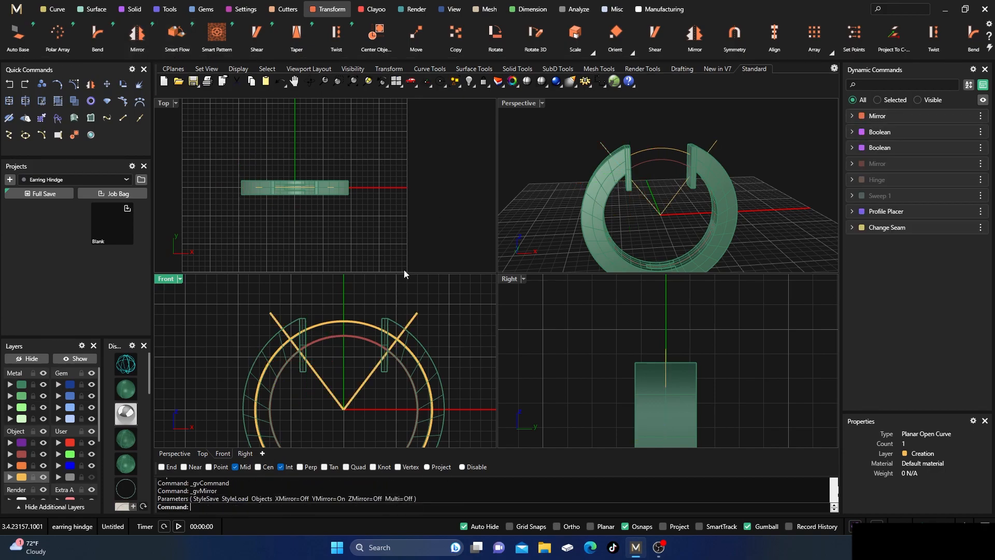
- Split the offset circle using the two diagonal lines as cutting objects
left_click(346, 325, "shift")
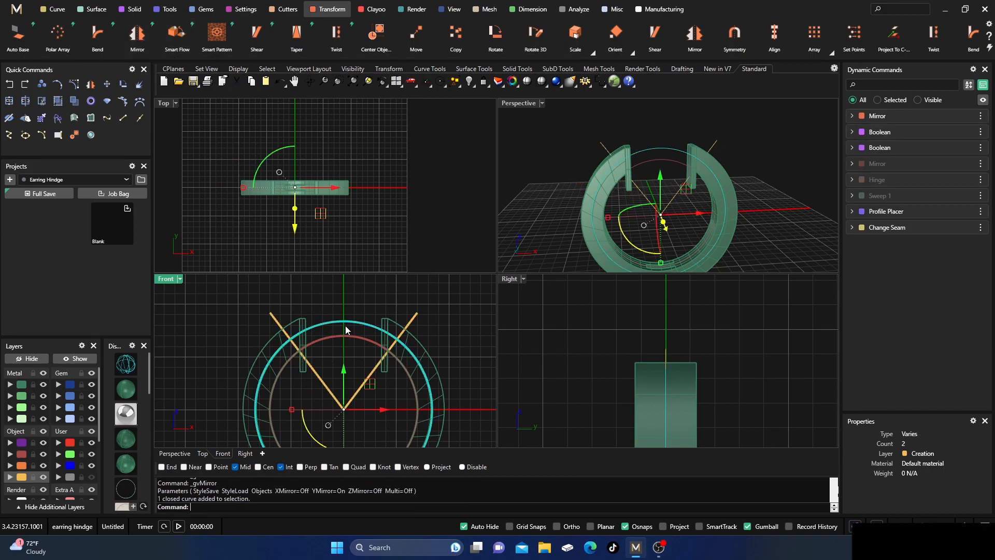
left_click(26, 102)
left_click(335, 399)
key("Return")
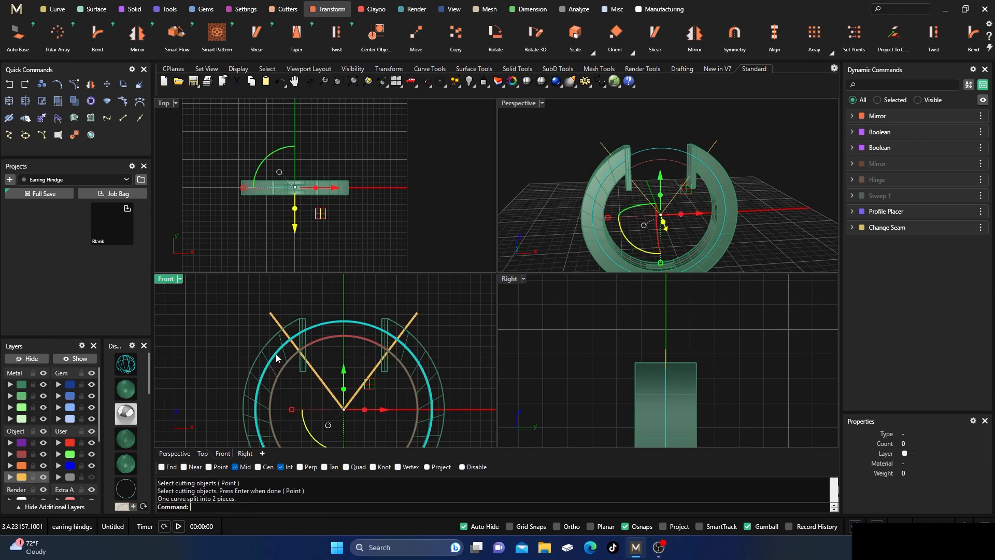
- Delete the large lower arc of the split circle and the two diagonal cutting lines, keeping the arc across the opening
left_click(289, 342)
key("Delete")
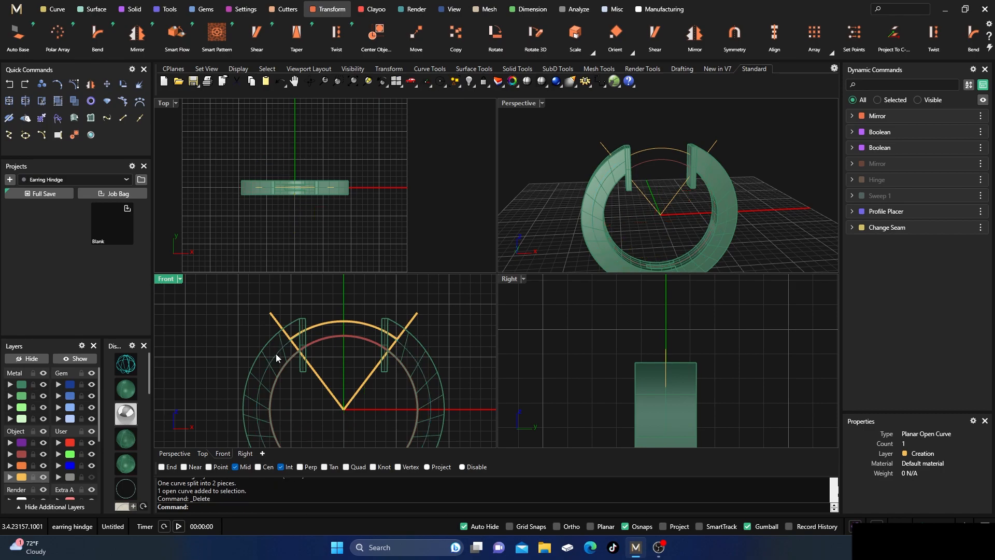
left_click_drag(372, 430, 315, 390)
key("Delete")
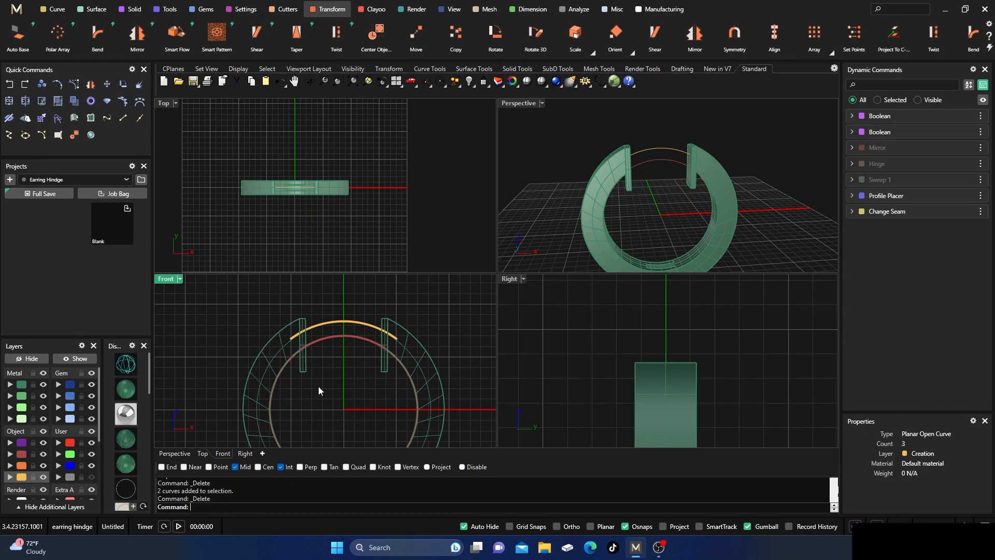
- Create a pipe along the arc across the opening with start and end radius 0.5, thickness 0 and round caps
left_click(333, 323)
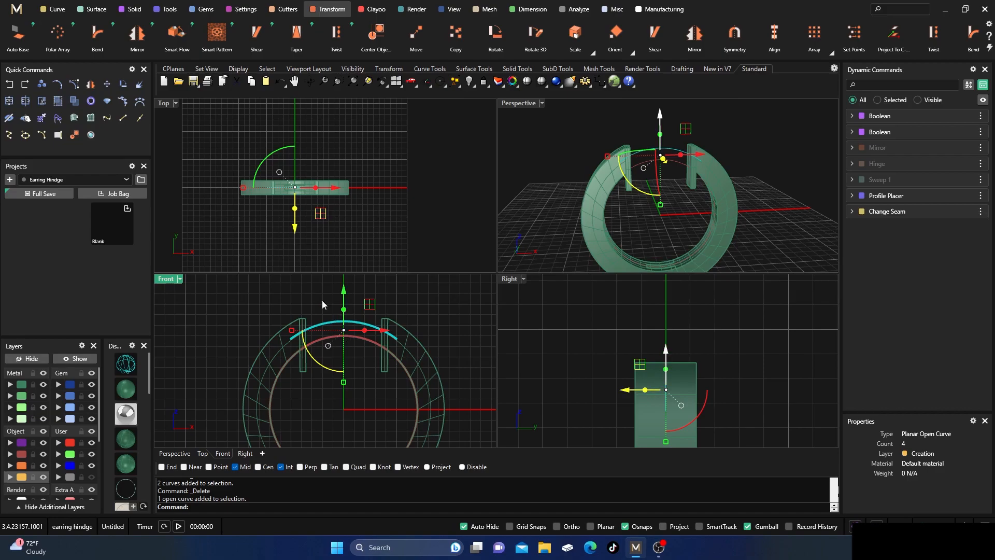
left_click(136, 10)
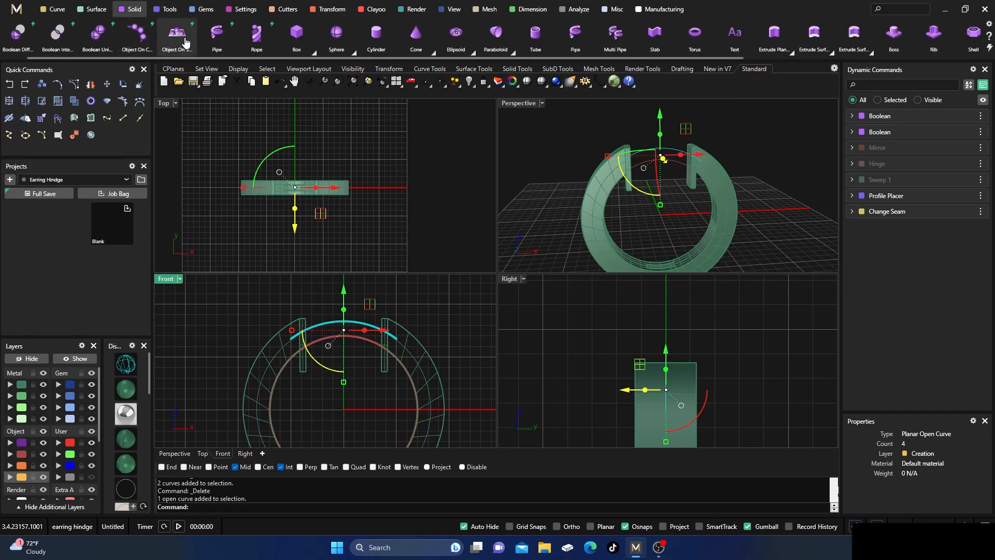
left_click(218, 38)
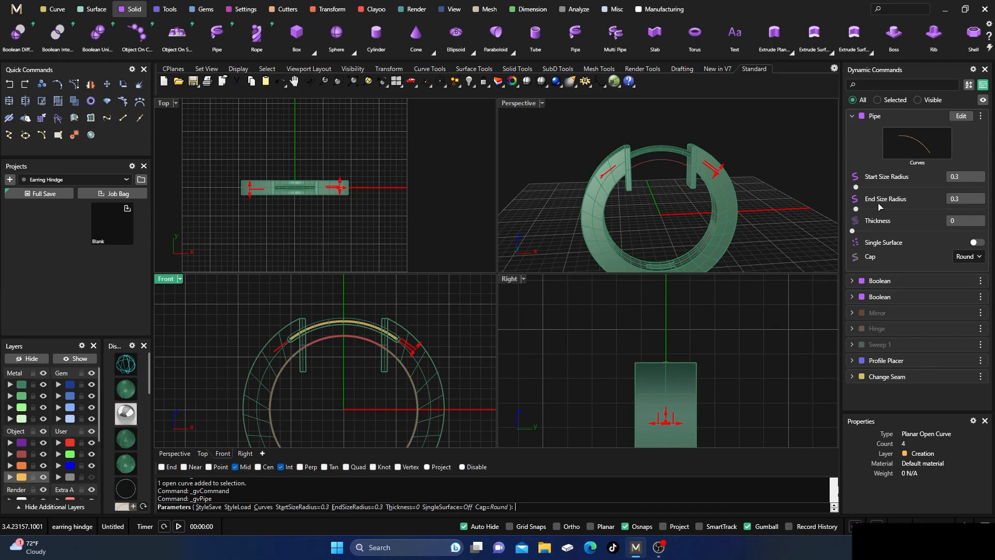
scroll(314, 327, "up", 2)
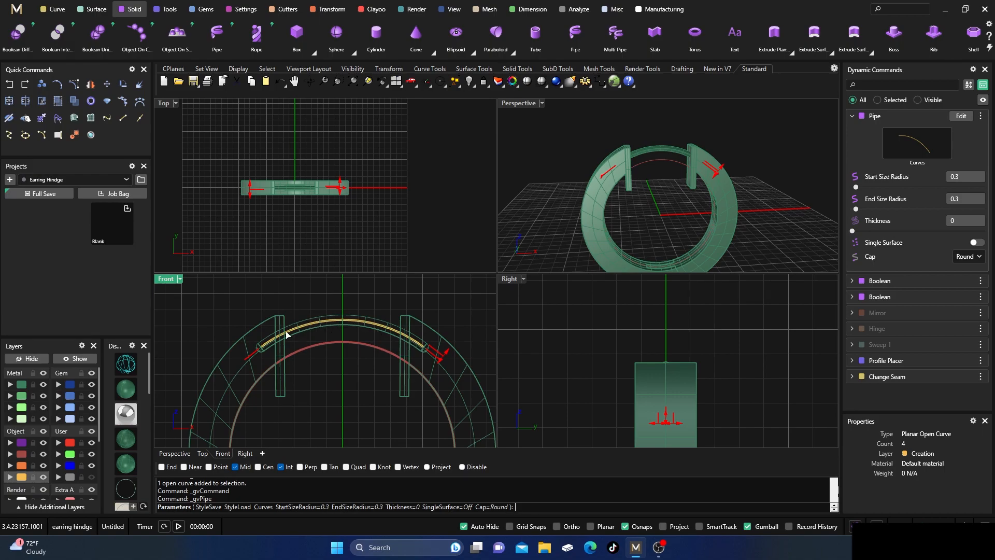
scroll(294, 333, "up", 1)
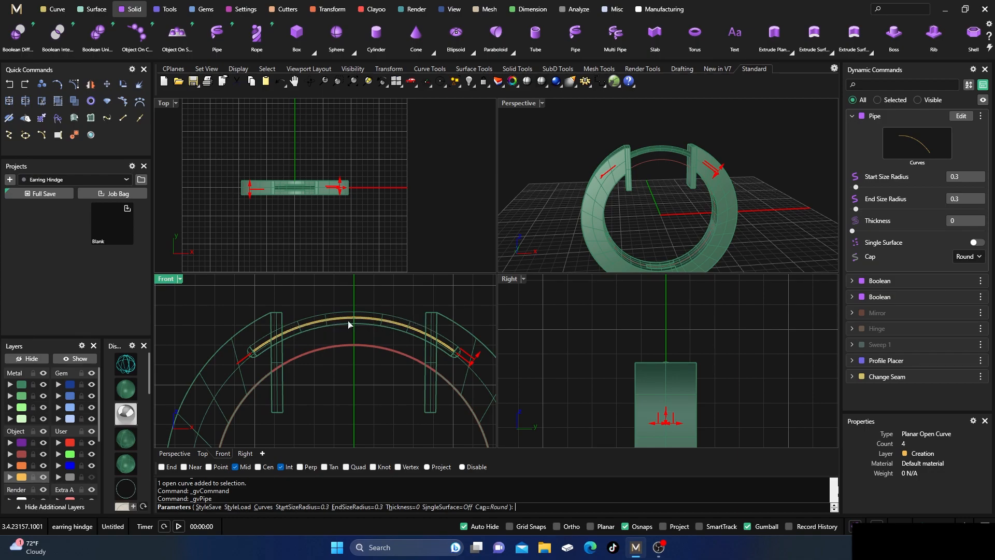
left_click(951, 176)
key("Tab")
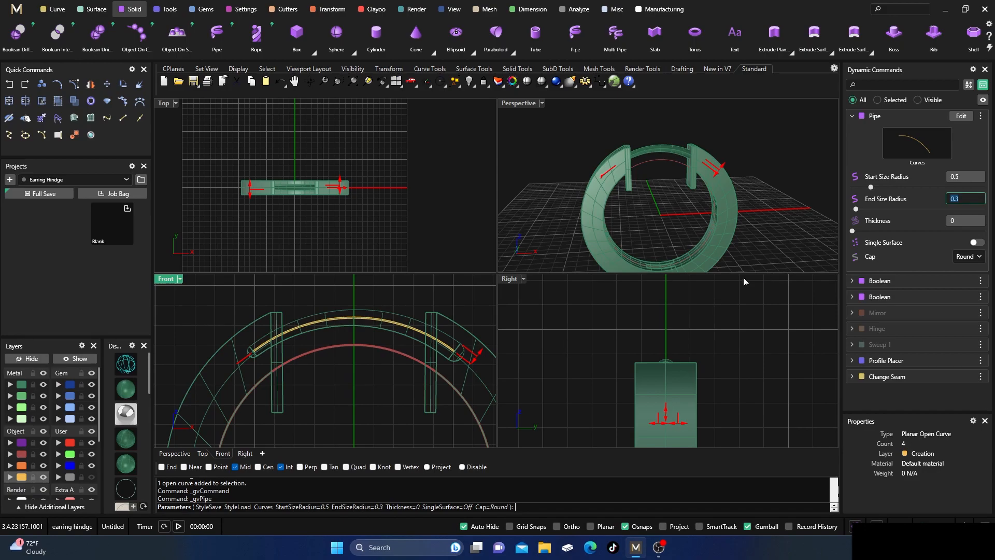
scroll(436, 348, "up", 3)
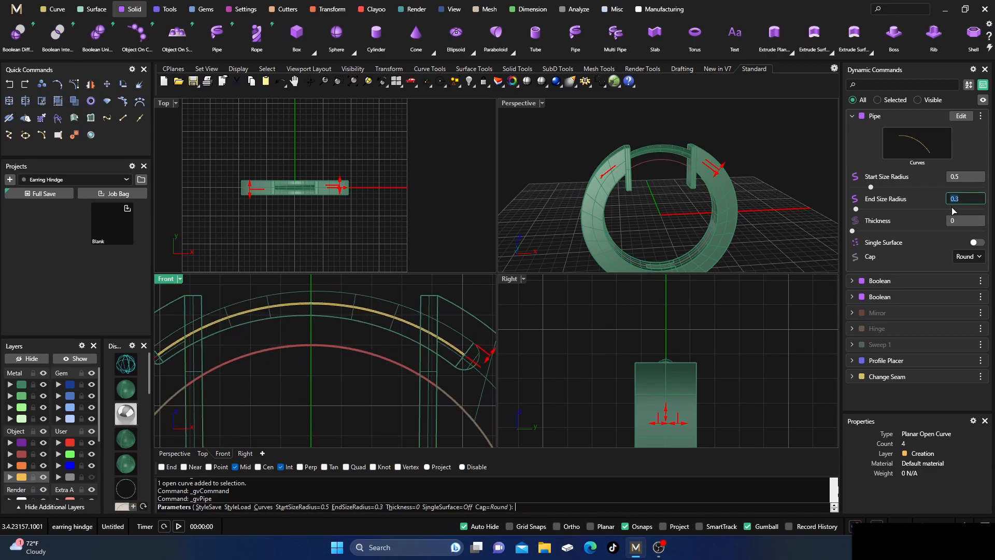
key("Tab")
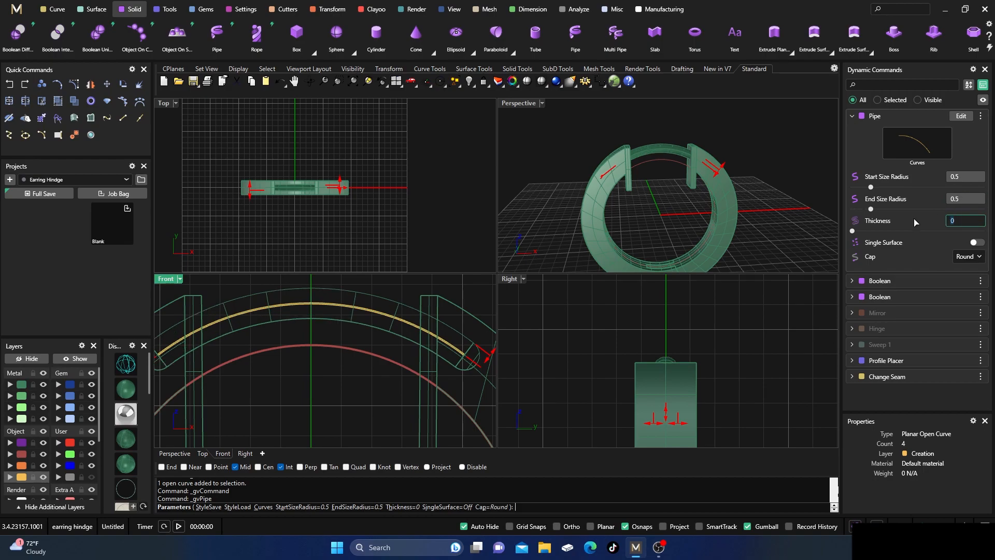
scroll(375, 343, "down", 3)
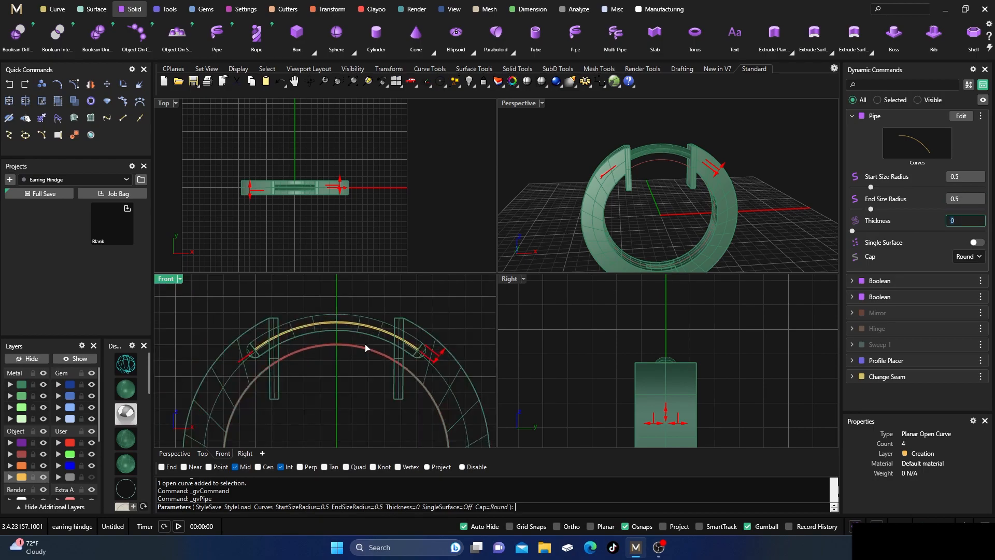
key("Tab")
key("Return")
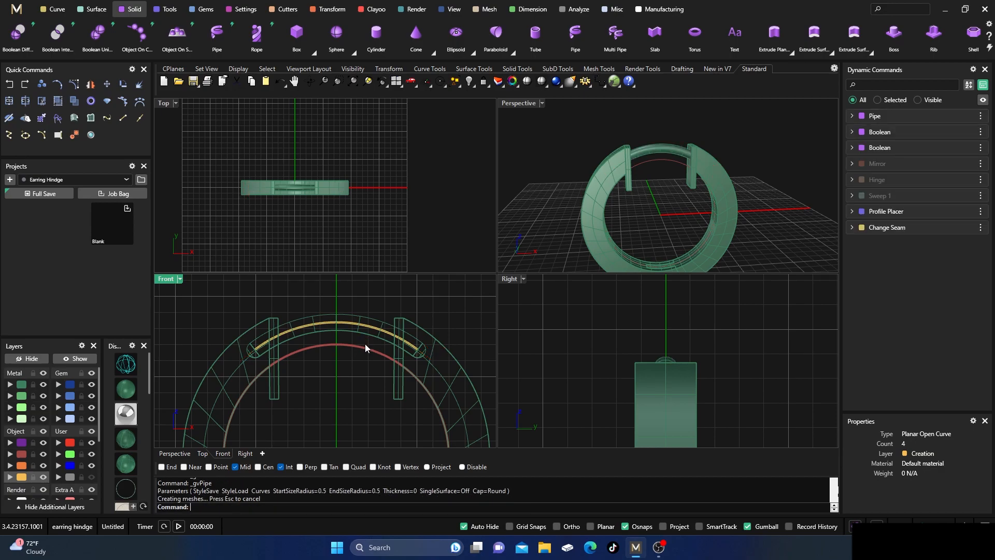
- Move the new pipe across the opening to the Metal 02 layer
left_click(10, 396)
left_click(306, 291)
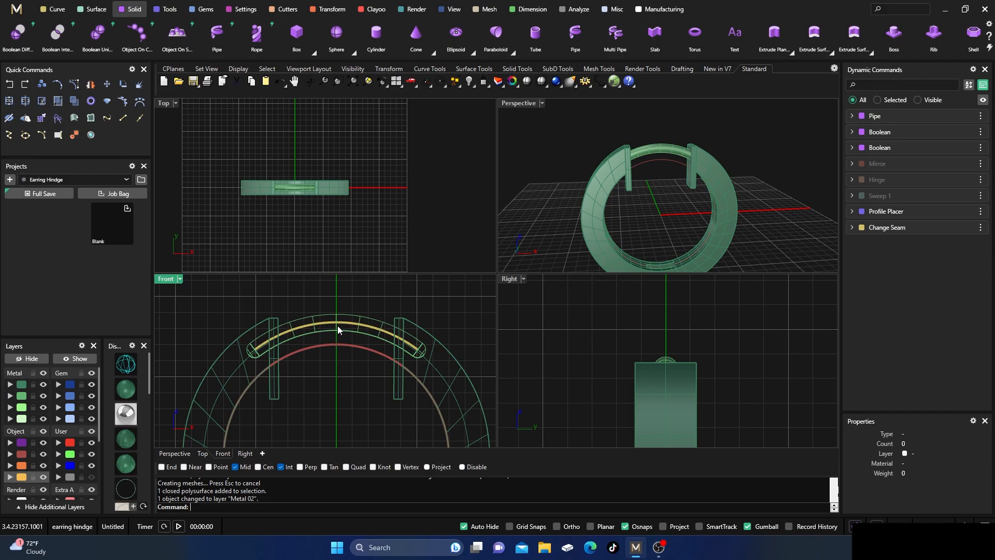
scroll(337, 326, "up", 4)
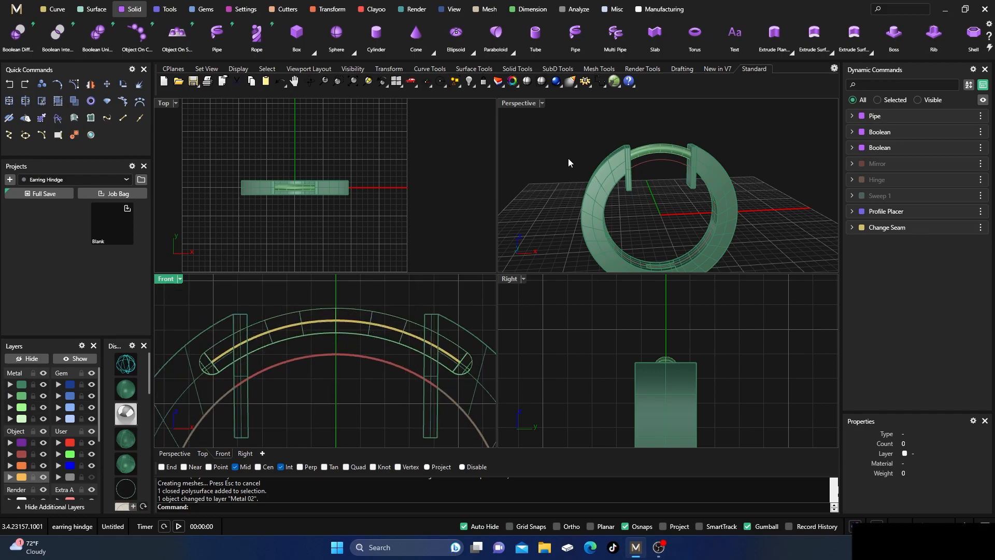
double_click(517, 103)
right_click_drag(518, 103, 516, 284)
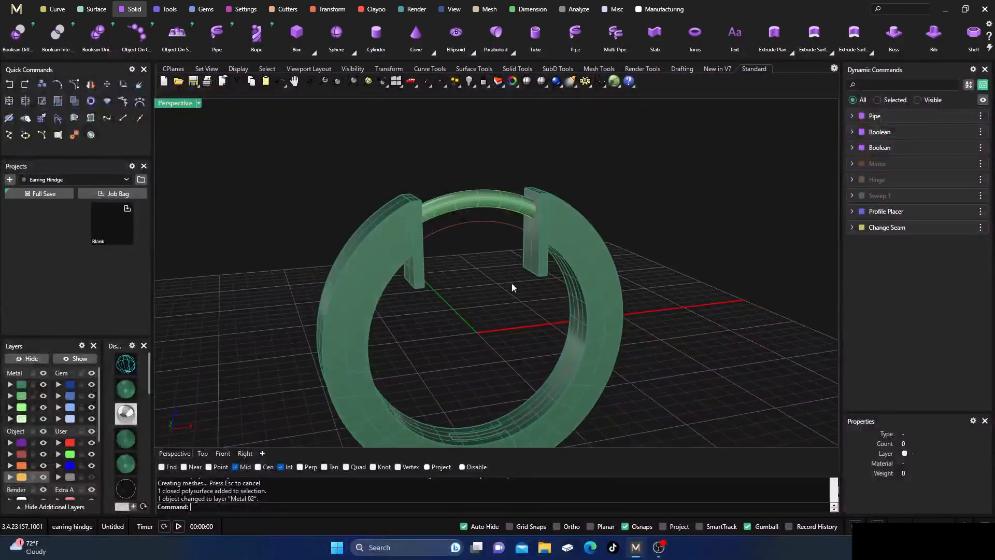
- Examine from several angles where the curved post meets the two end blocks across the opening
scroll(553, 203, "up", 5)
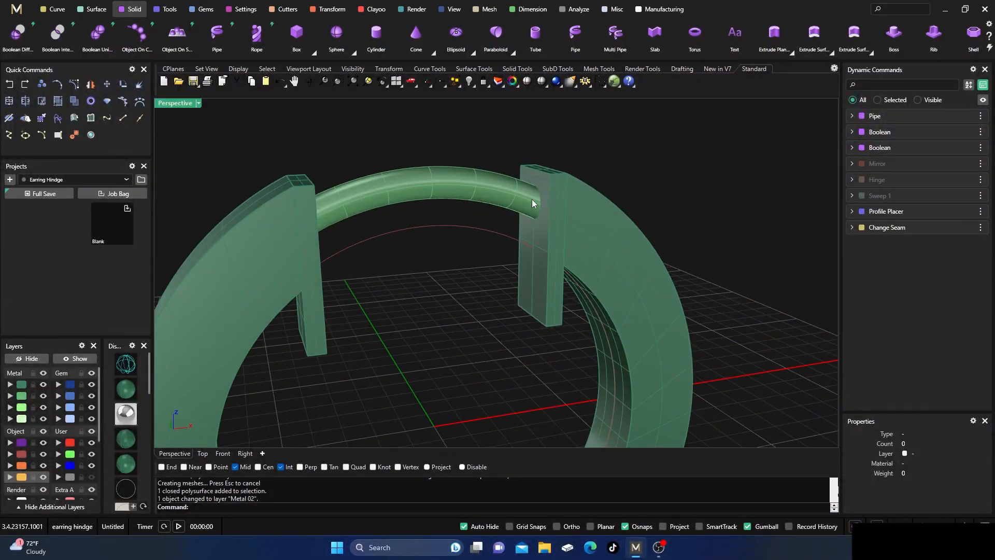
scroll(521, 233, "up", 3)
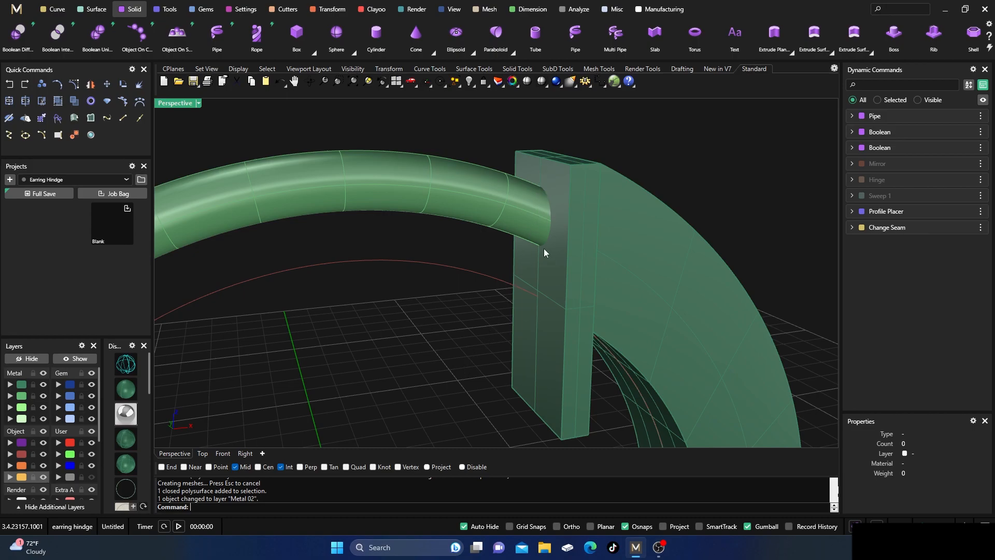
scroll(544, 249, "down", 5)
right_click_drag(546, 284, 531, 306)
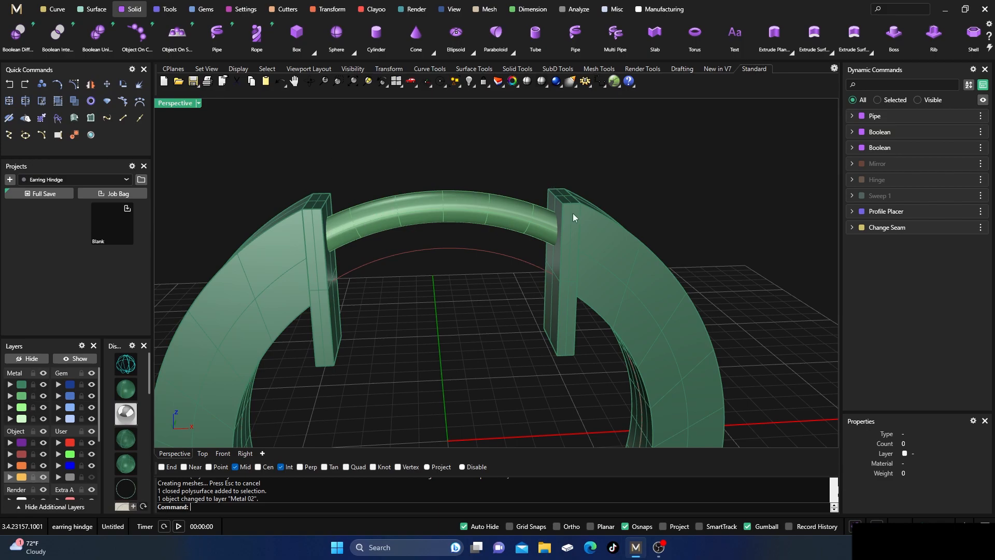
mouse_move(496, 272)
right_mouse_down()
mouse_move(517, 285)
mouse_move(509, 262)
right_mouse_up()
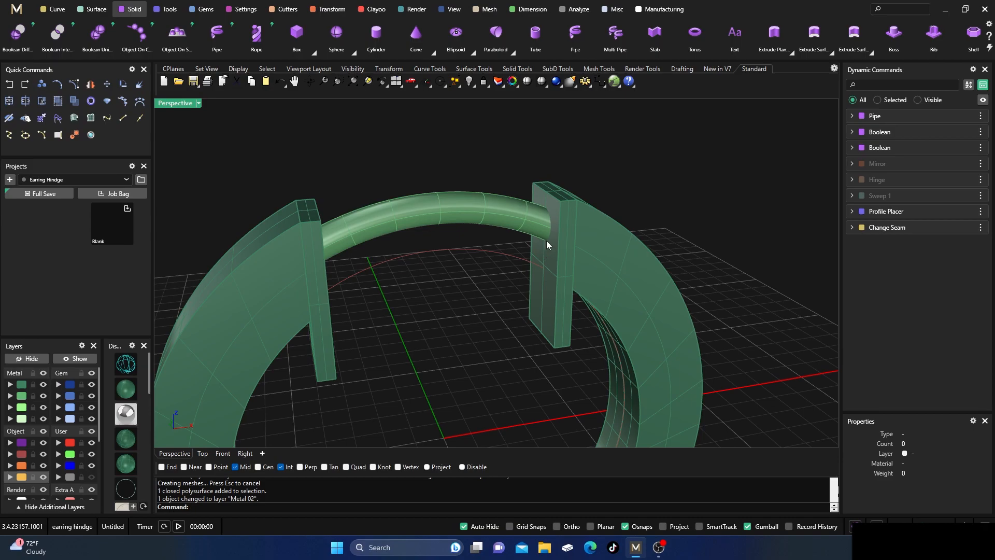
scroll(544, 216, "up", 3)
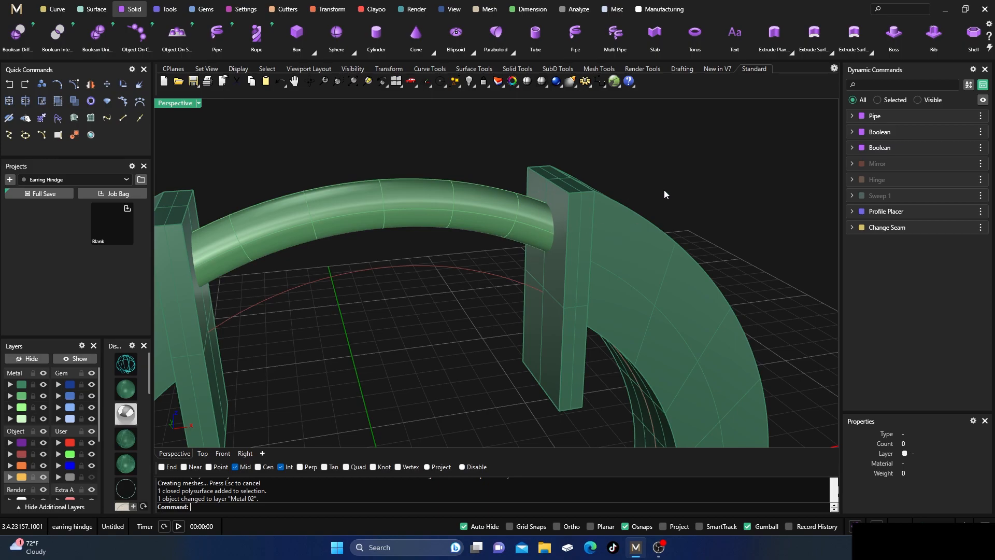
scroll(527, 184, "down", 3)
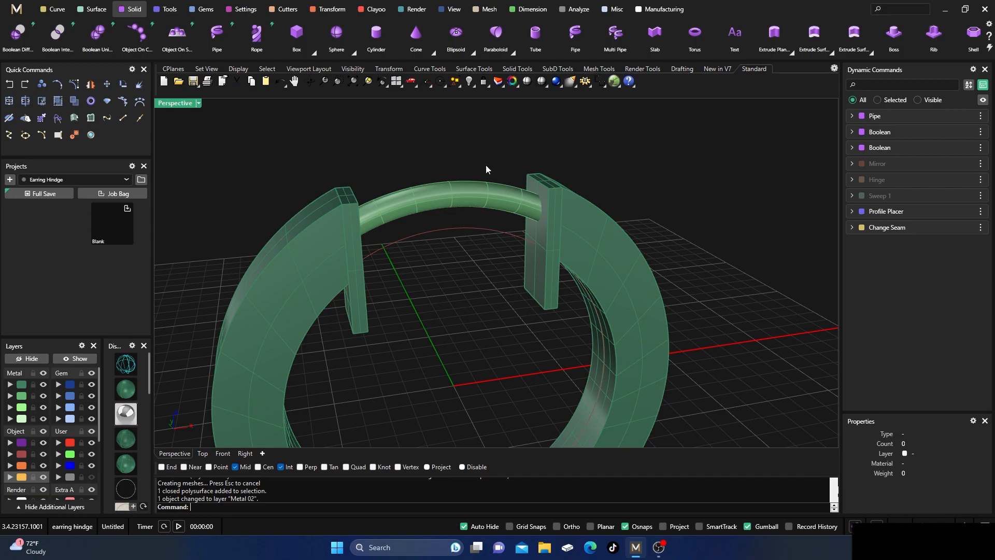
scroll(539, 205, "up", 2)
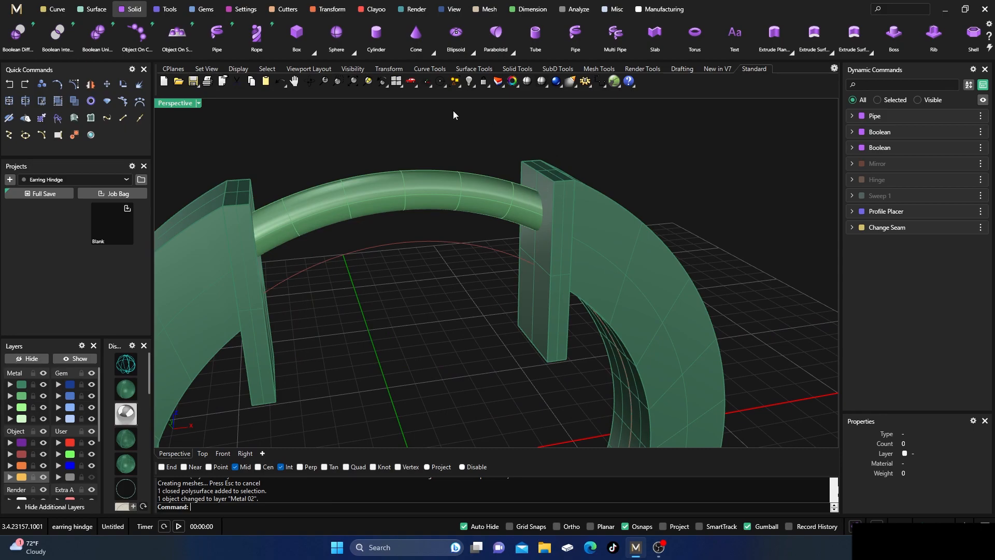
left_click(50, 12)
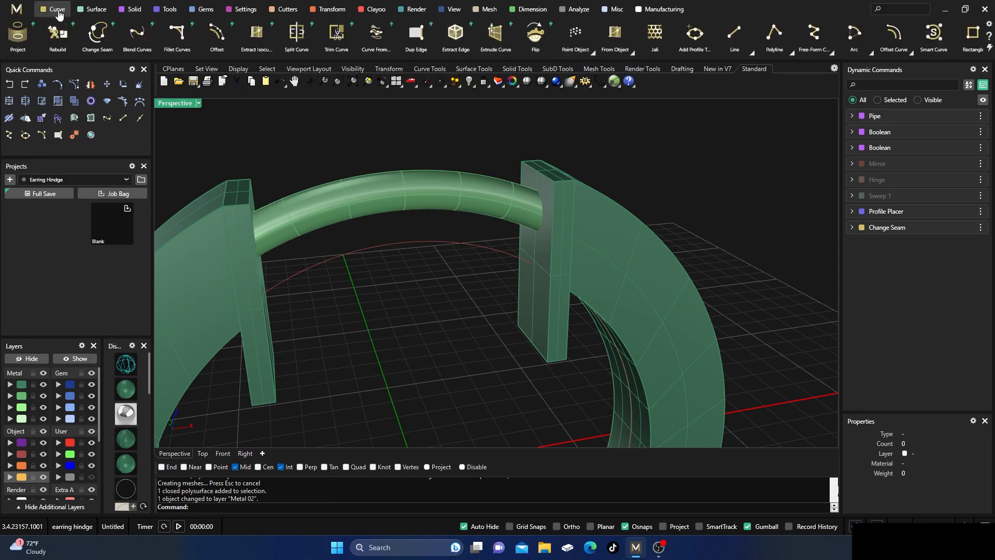
scroll(649, 35, "down", 1)
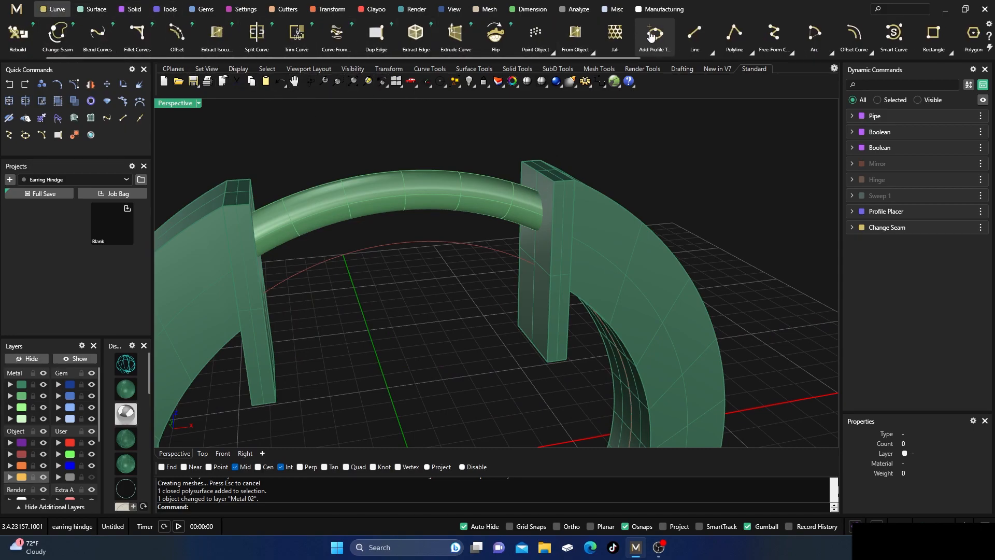
scroll(651, 35, "down", 11)
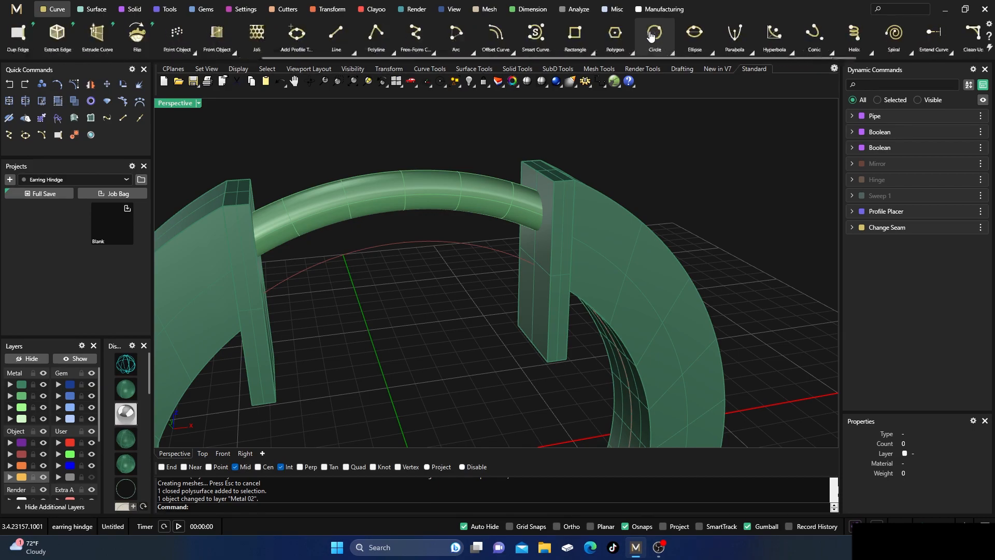
scroll(652, 35, "down", 3)
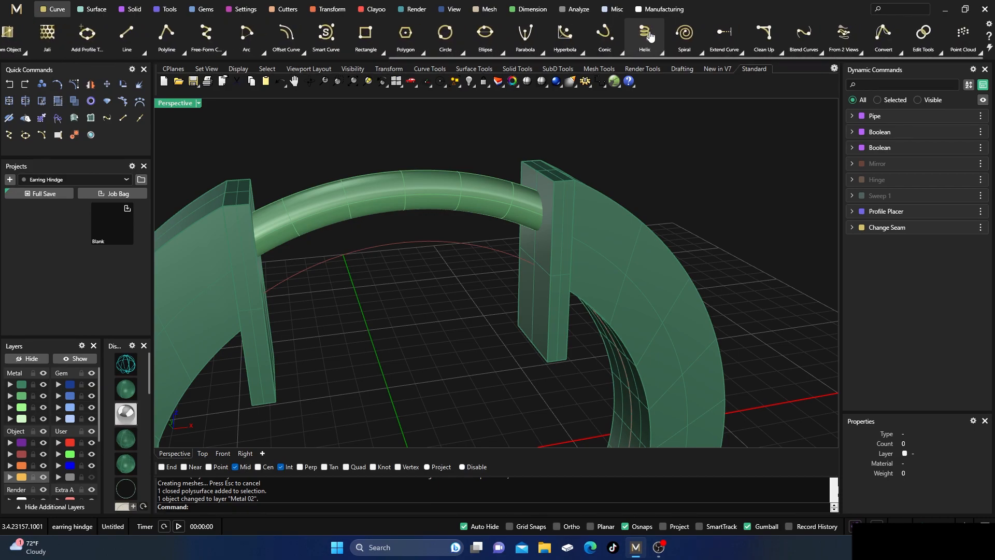
left_click(939, 51)
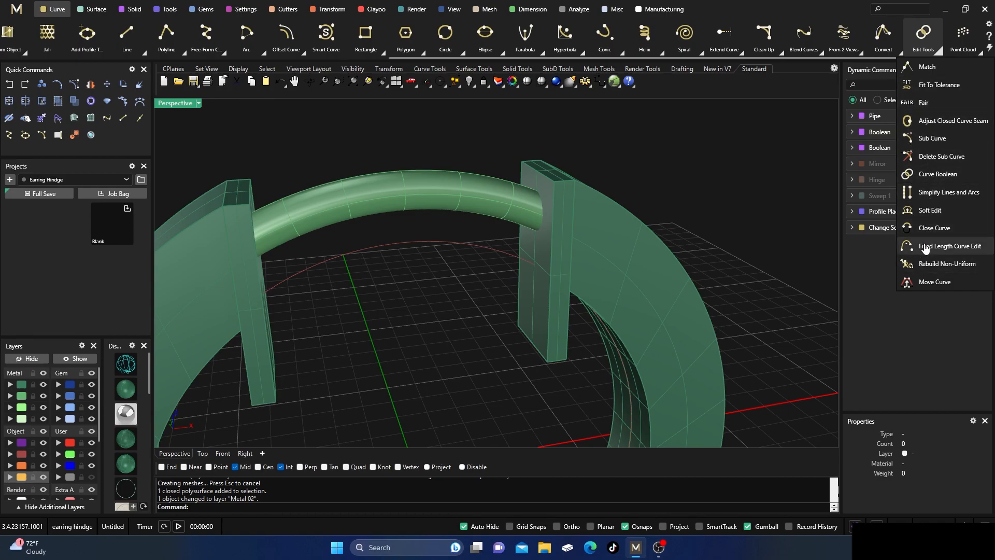
- Filter the commands by "inter" and use Intersection to create the curve where the post enters the right-hand end block
left_click(890, 9)
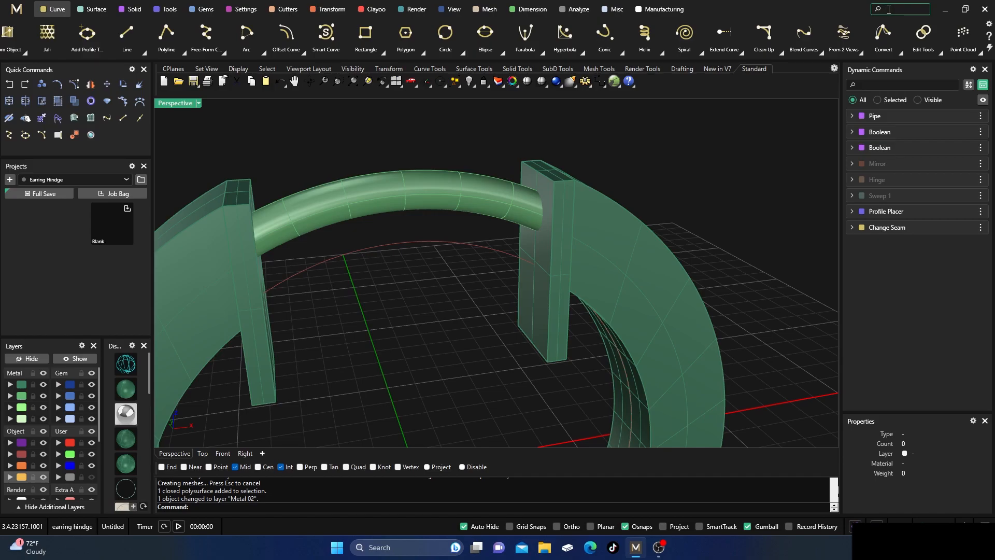
type("inter")
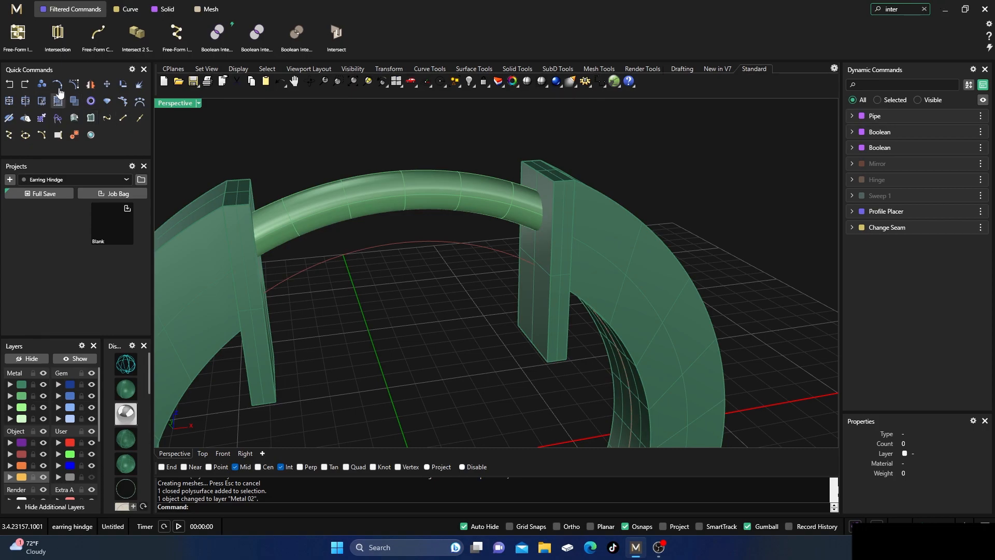
left_click(61, 39)
left_click(523, 197)
key("Return")
key("Return")
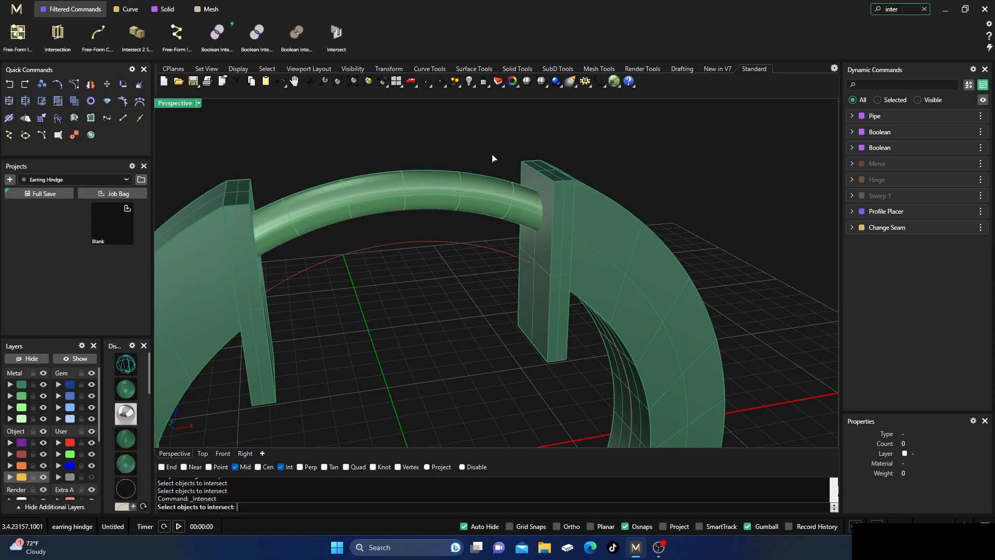
left_click(505, 195)
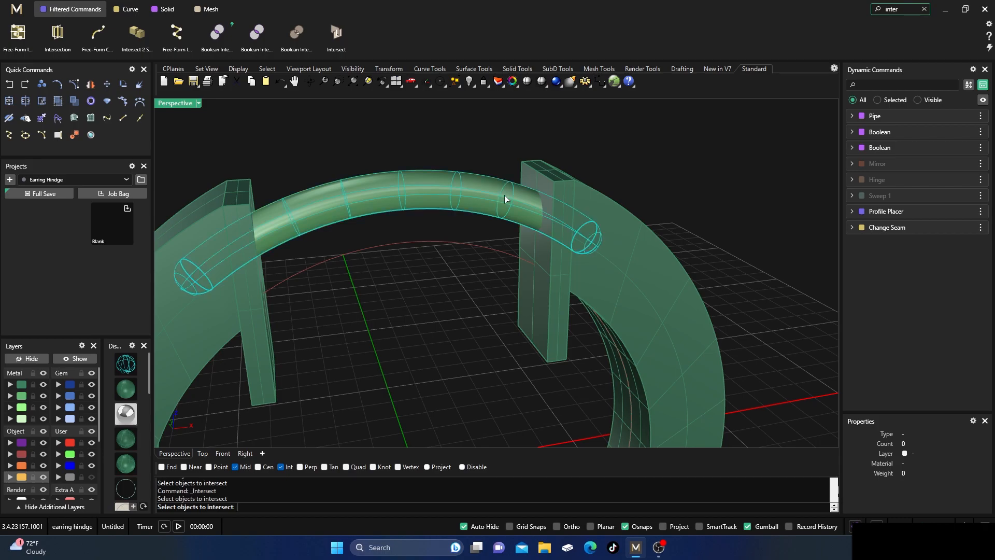
left_click(541, 188)
key("Return")
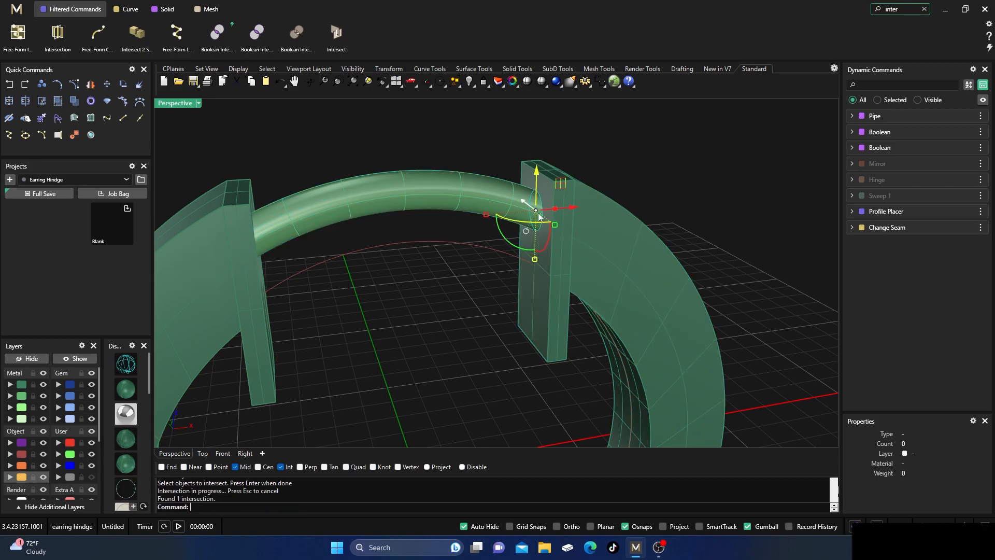
scroll(539, 213, "up", 3)
left_click(466, 139)
right_click_drag(496, 240, 525, 237)
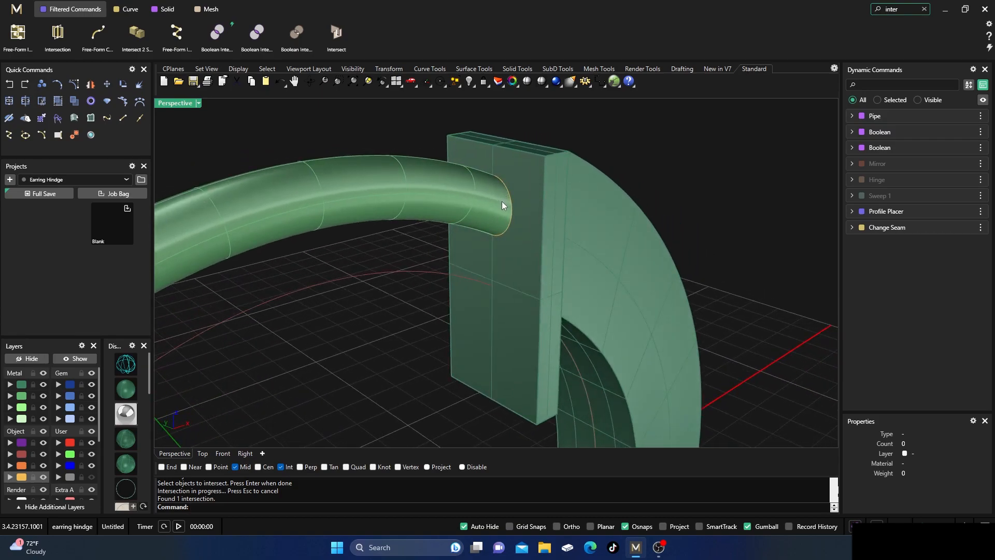
right_click_drag(503, 215, 502, 197)
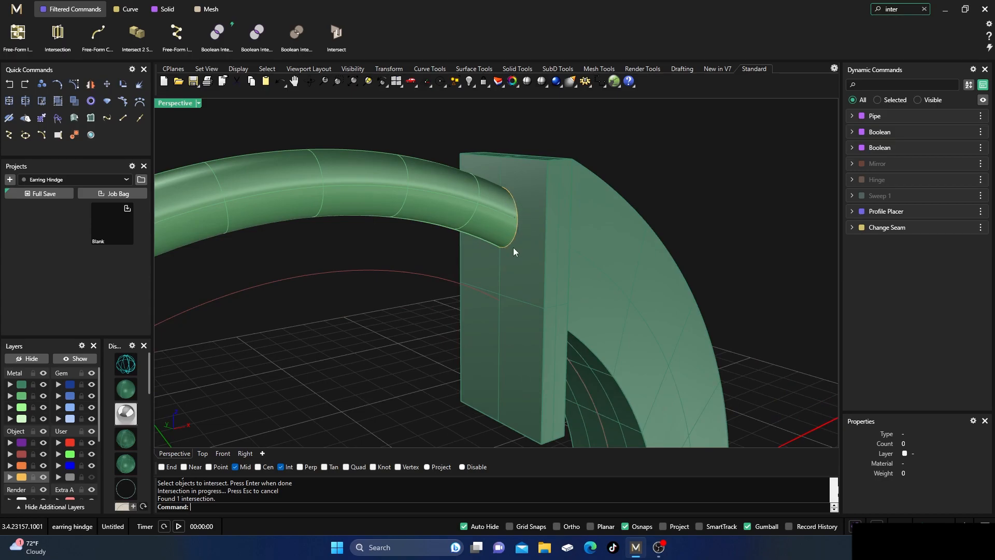
- Hide the first two Metal layers and switch to the Right view, framing the intersection curve
scroll(490, 202, "down", 5)
right_click_drag(490, 202, 472, 254)
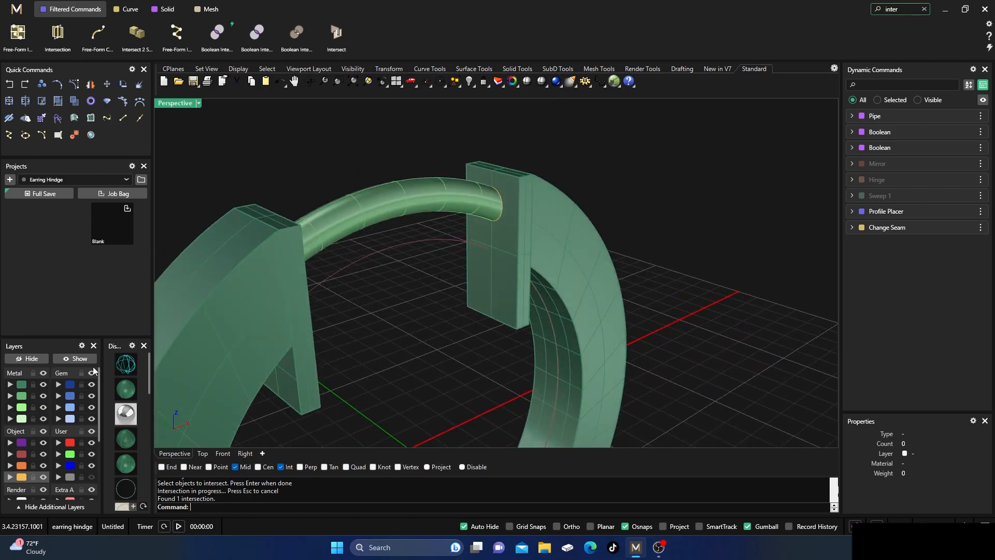
left_click(43, 384)
left_click(43, 395)
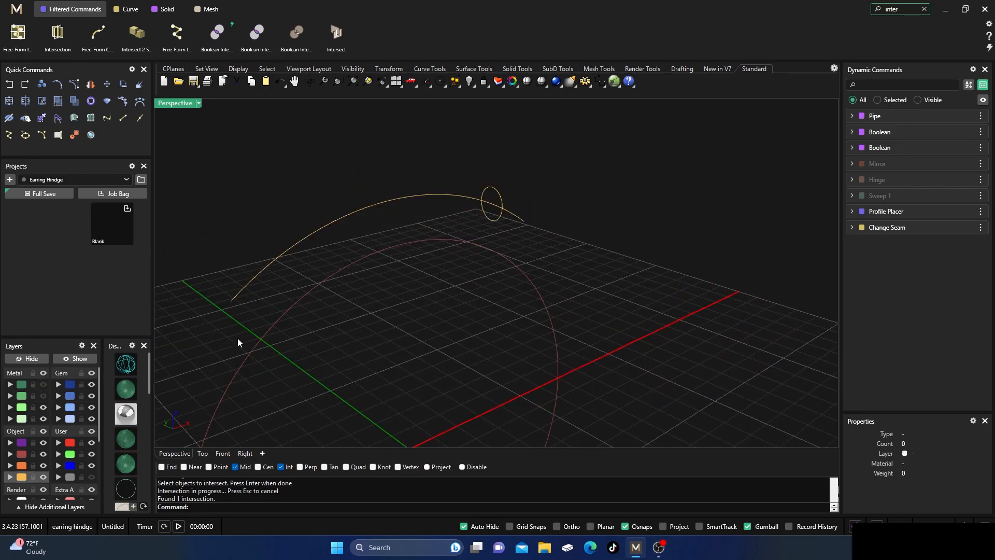
left_click(245, 453)
scroll(438, 272, "down", 2)
right_click_drag(411, 393, 429, 318)
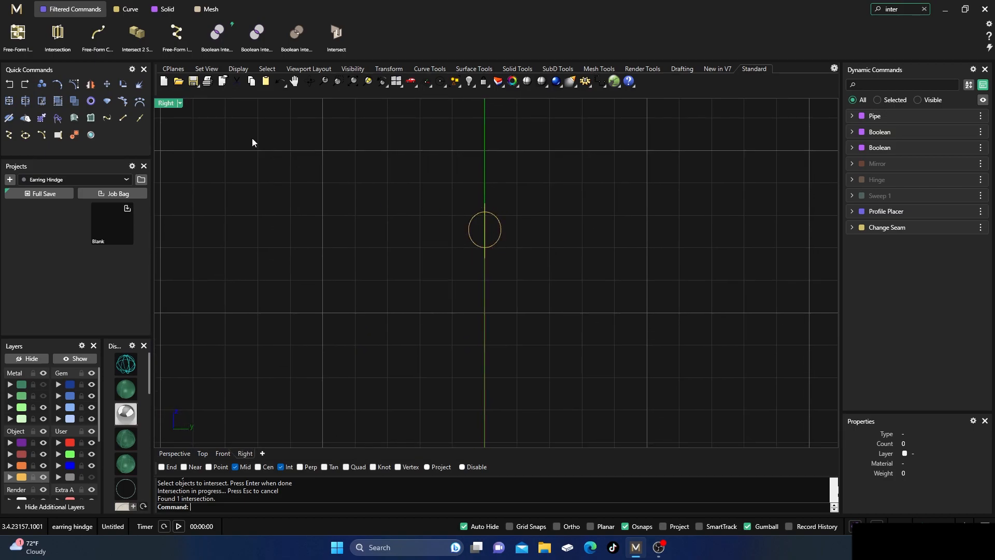
- Enable the Quad snap and draw a vertical line about 0.6 mm long down from the right quadrant of the intersection curve
left_click(924, 9)
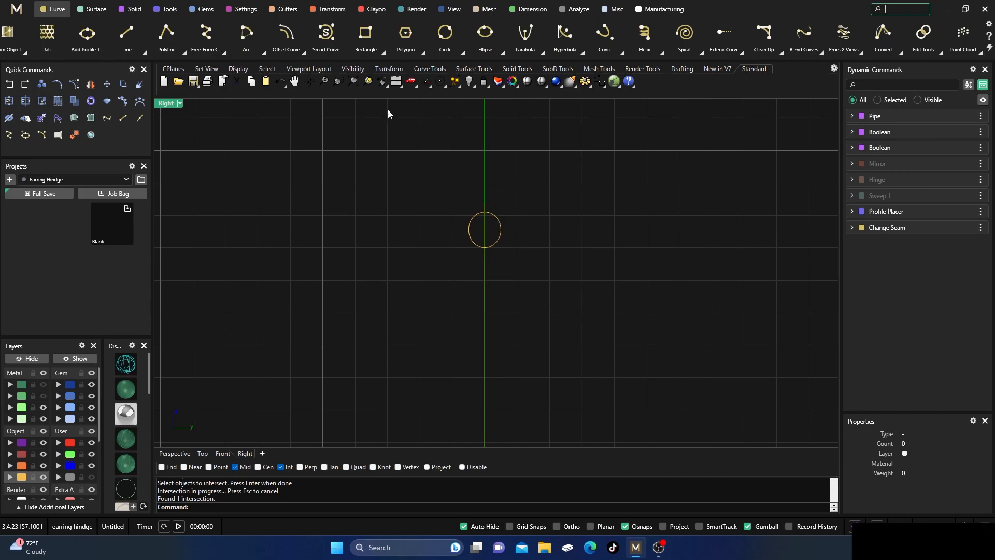
left_click(130, 37)
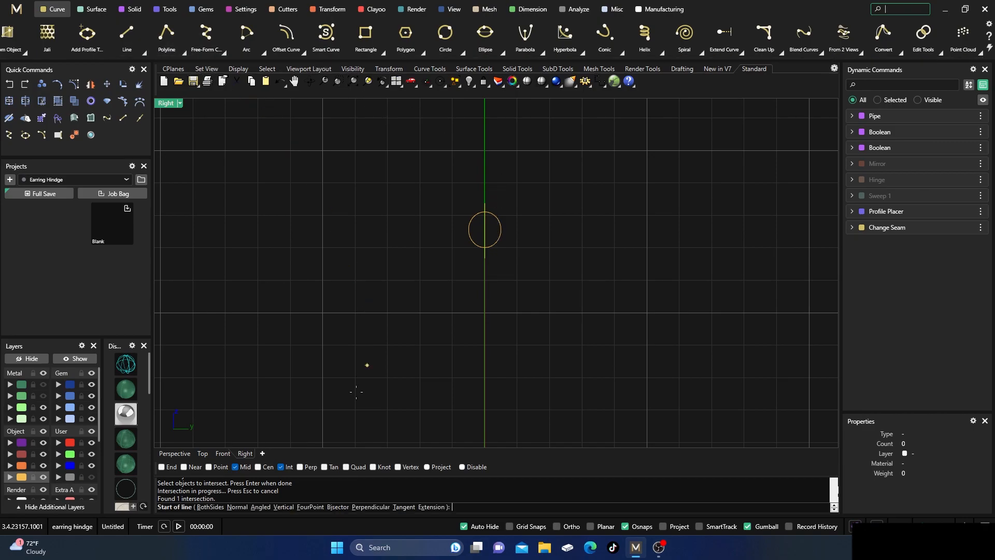
left_click(346, 466)
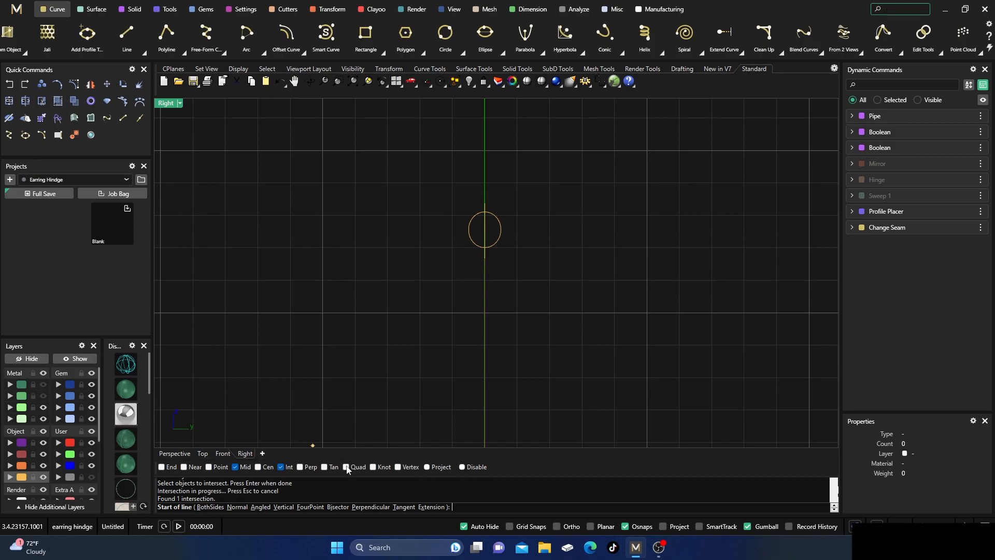
left_click(501, 229)
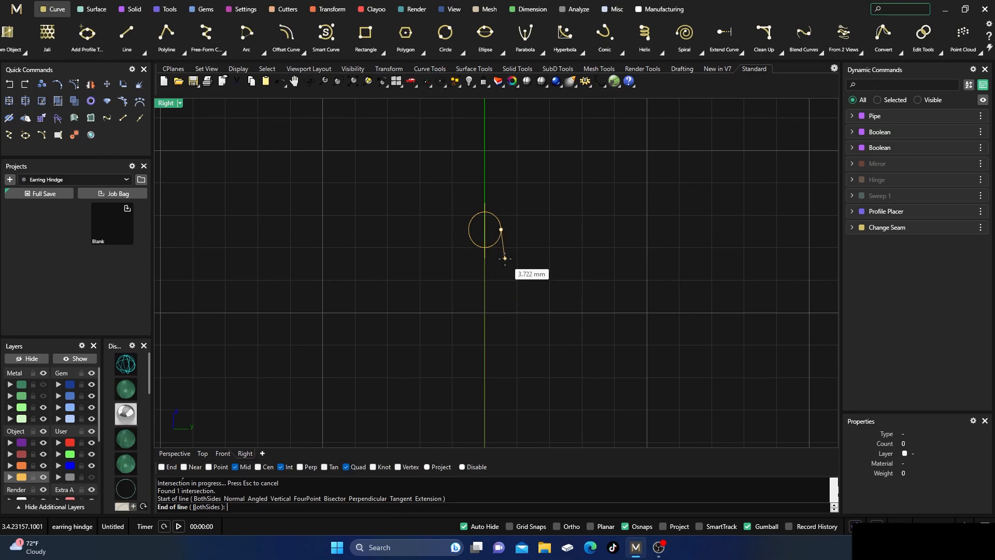
scroll(505, 257, "up", 2)
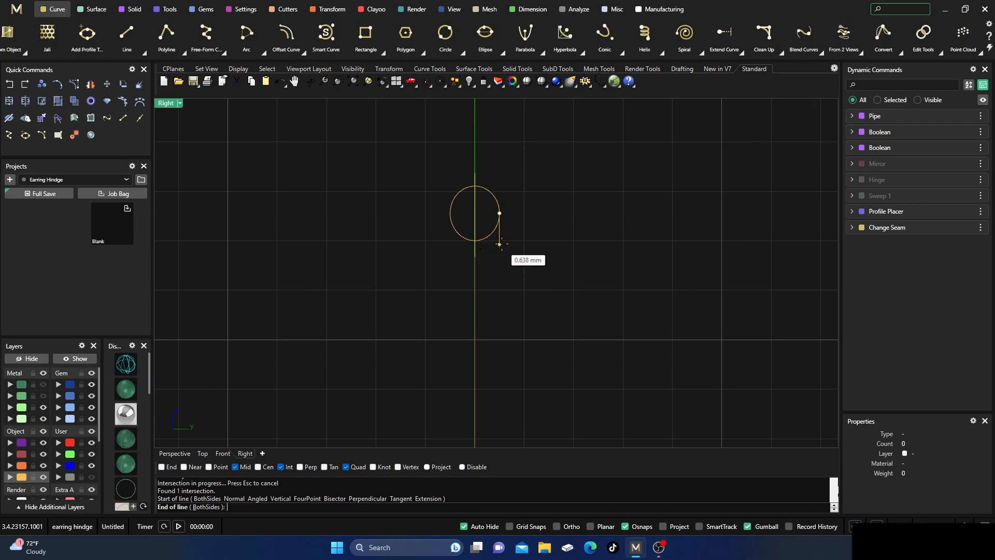
left_click(499, 242)
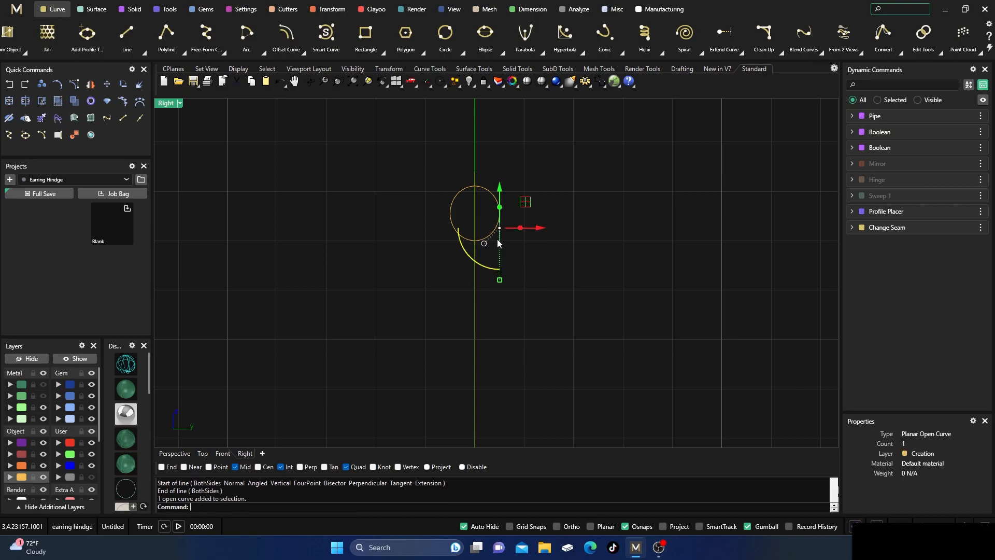
- Mirror the short vertical line to the other side of the oval with X Mirror on and Y Mirror off
left_click(342, 15)
scroll(126, 41, "up", 3)
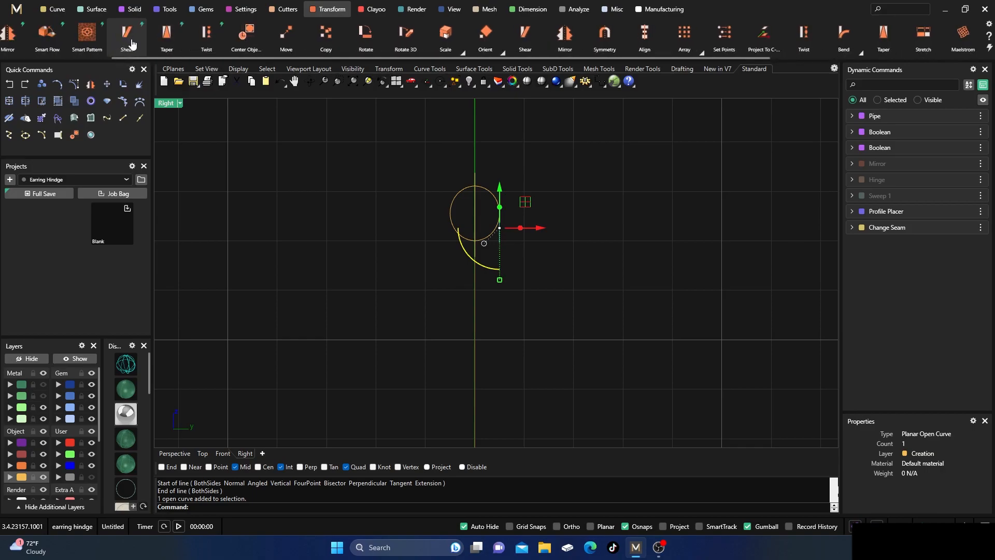
left_click(125, 36)
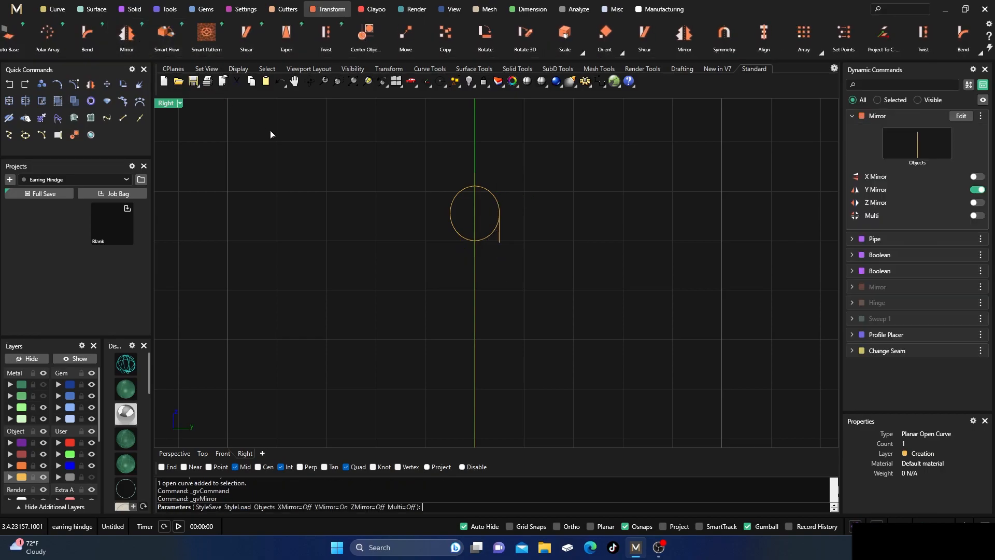
left_click(977, 176)
left_click(979, 190)
right_click(610, 201)
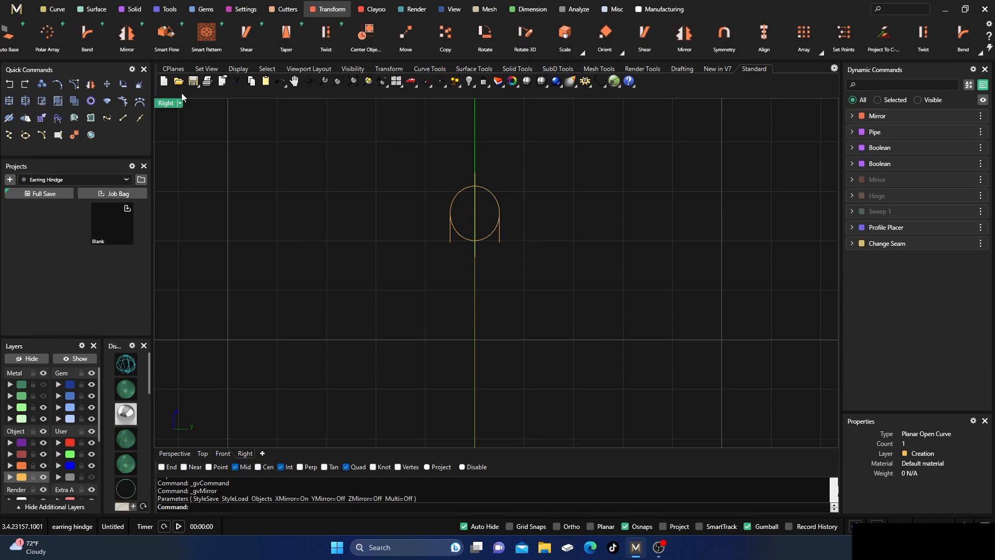
- Blend the two short vertical lines below the oval, setting the first and second curve positions to 1 at their lower ends
left_click(56, 11)
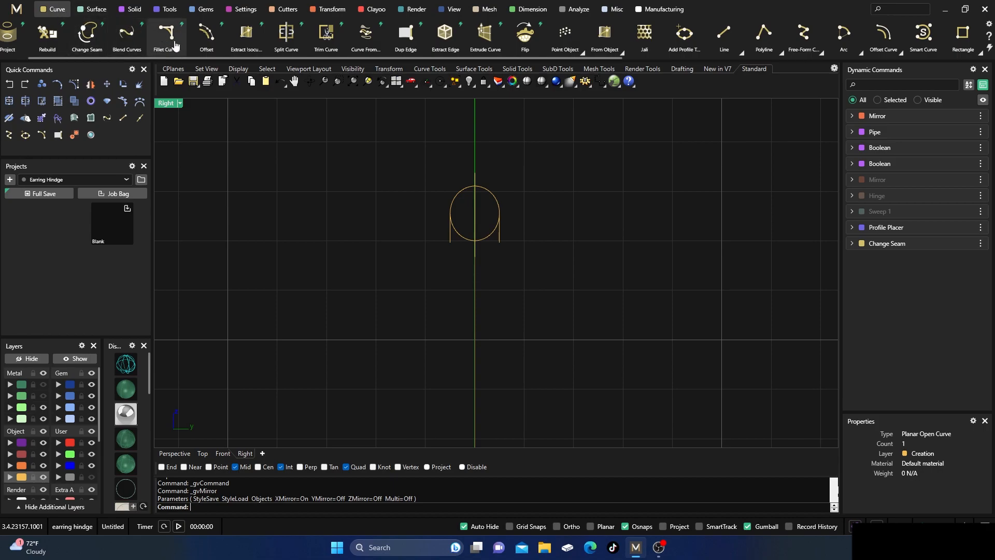
left_click(126, 34)
left_click(450, 242)
left_click(500, 244)
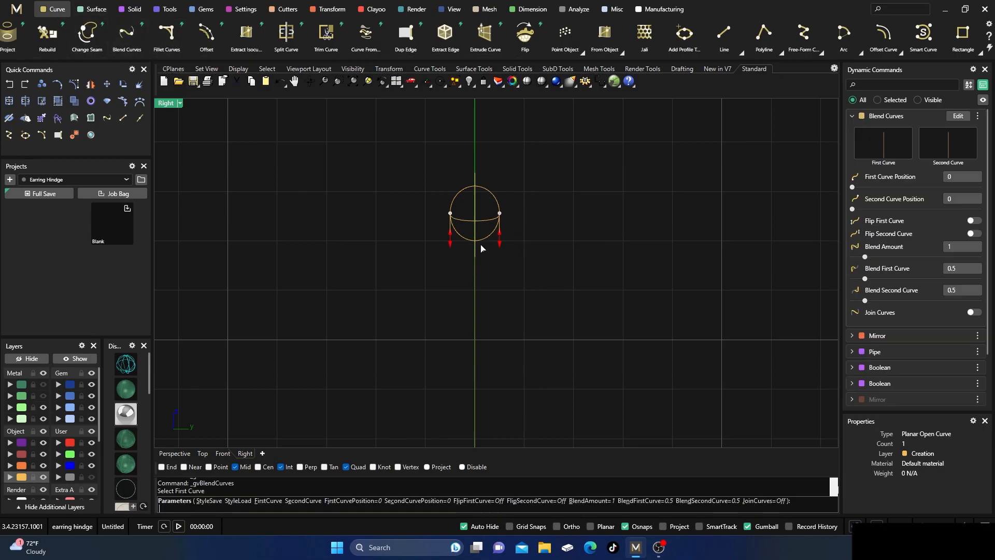
left_click_drag(451, 217, 450, 243)
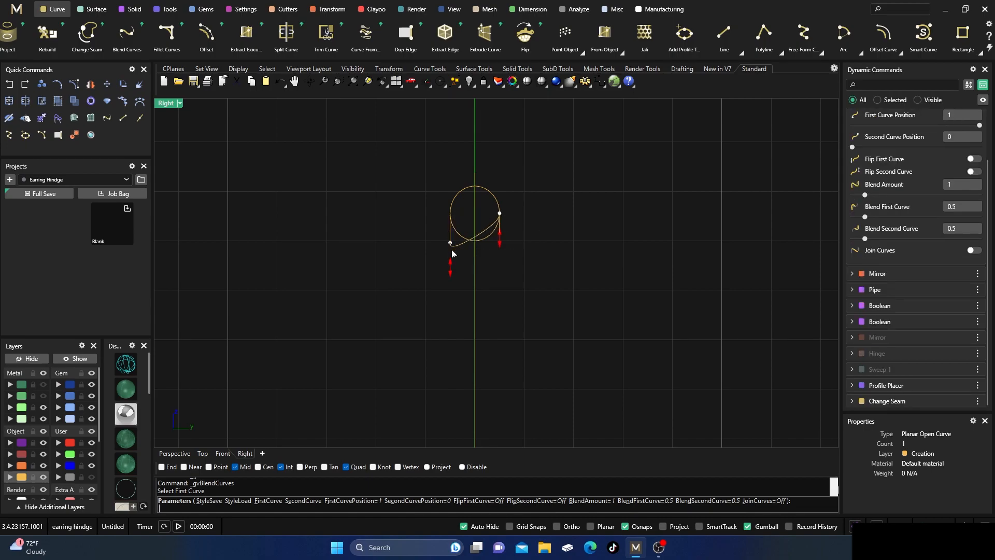
left_click_drag(499, 214, 499, 243)
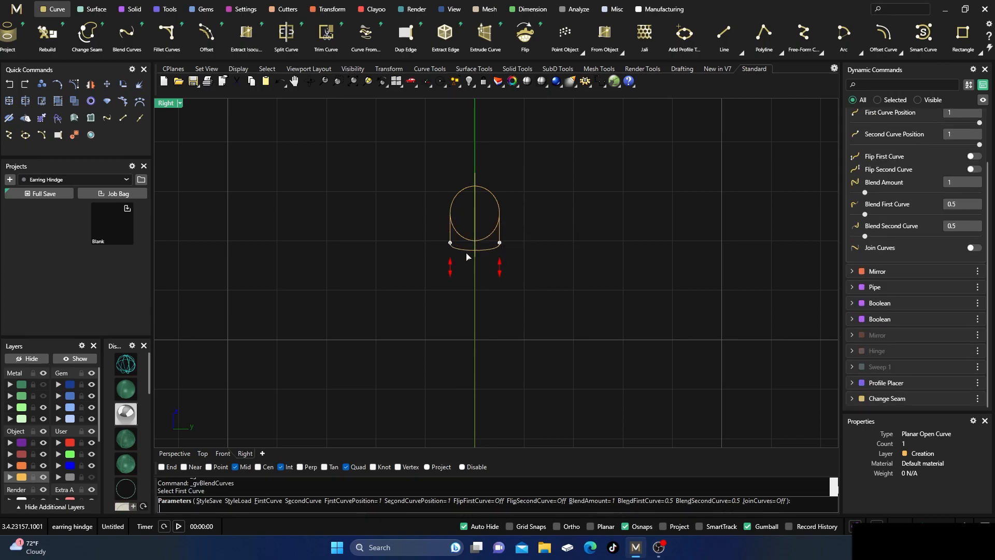
- Set the blend strength to 1.5 on both the first and second curves to round the slot's lower end
left_click_drag(450, 278, 449, 317)
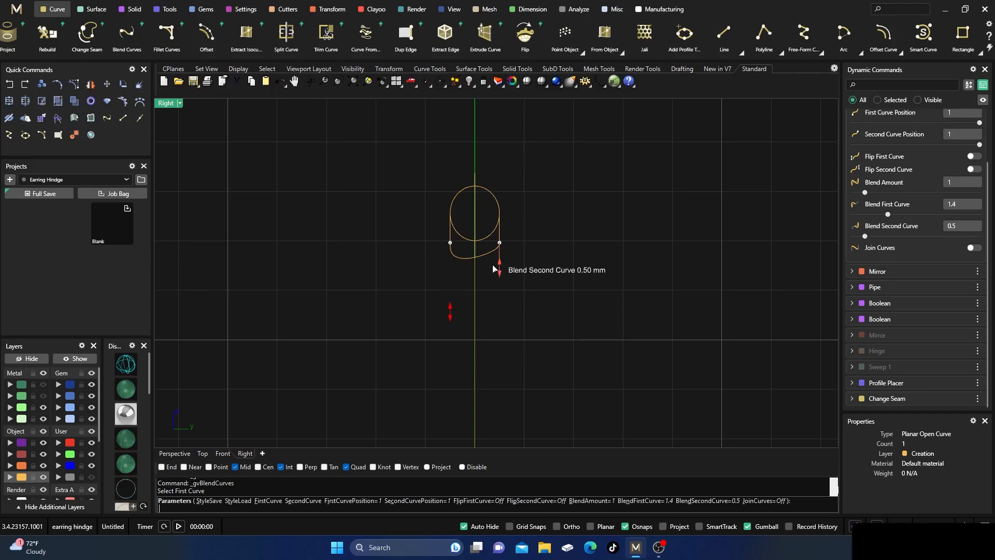
left_click_drag(500, 269, 500, 311)
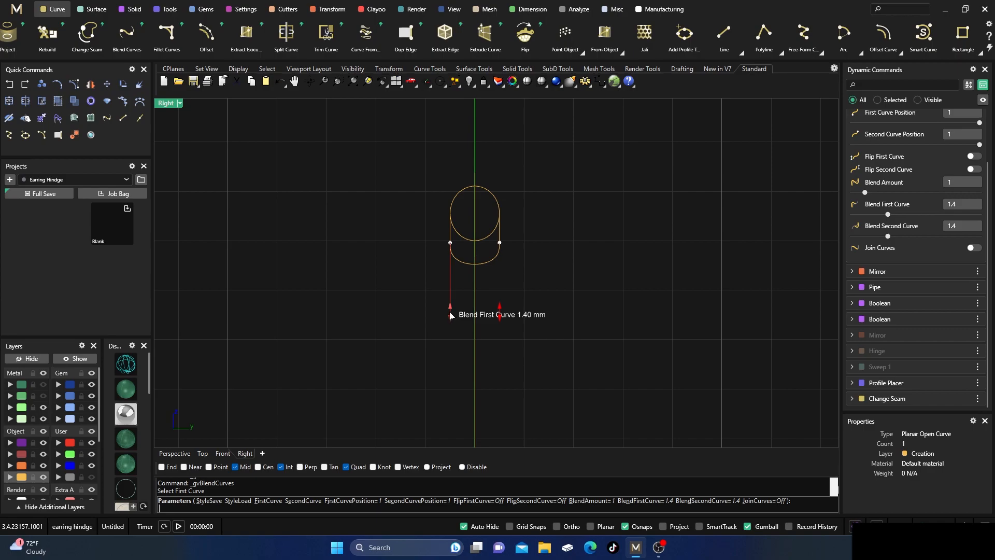
left_click_drag(450, 315, 497, 320)
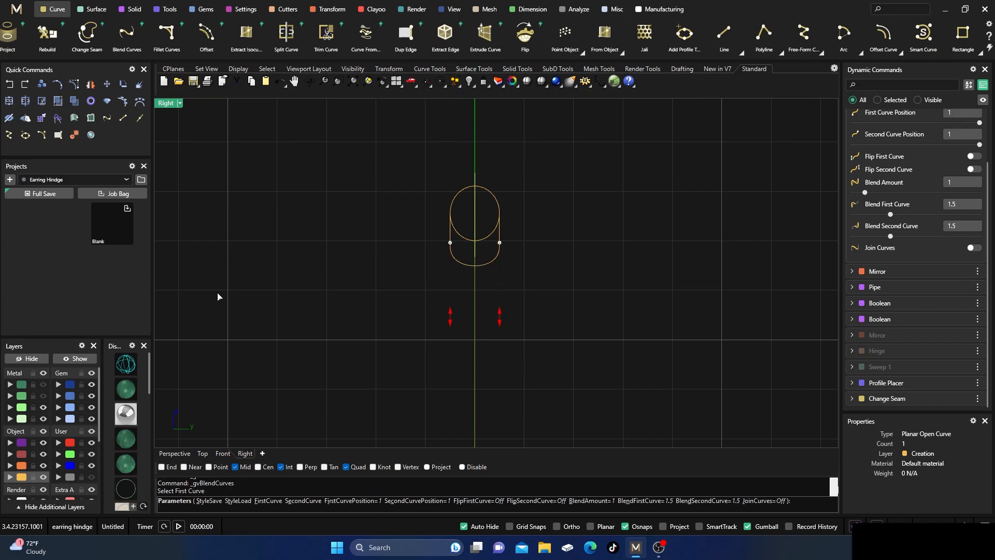
- Show the first two Metal layers, check the blend against the post and end block in Front and Perspective views, and accept it
left_click(125, 373)
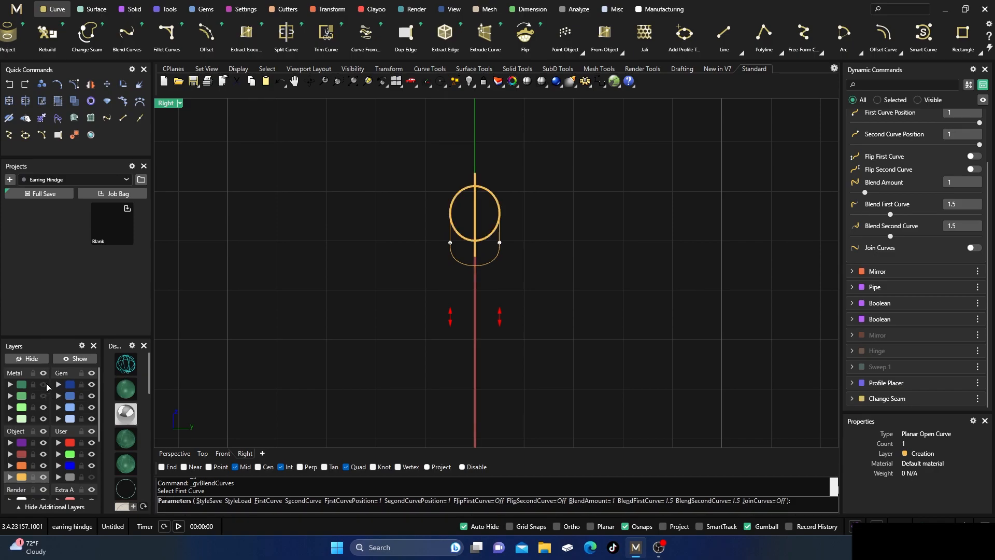
left_click(44, 384)
left_click(43, 395)
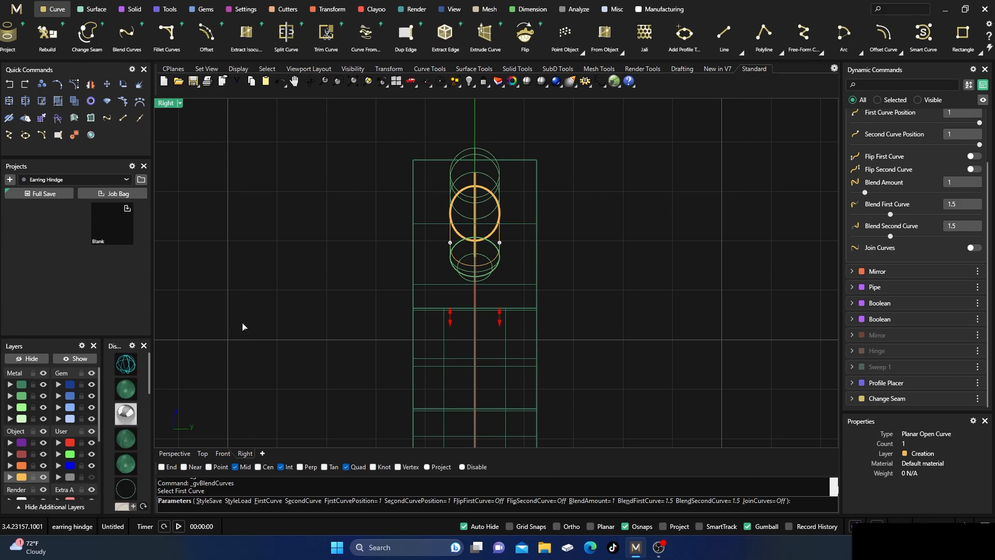
left_click(223, 454)
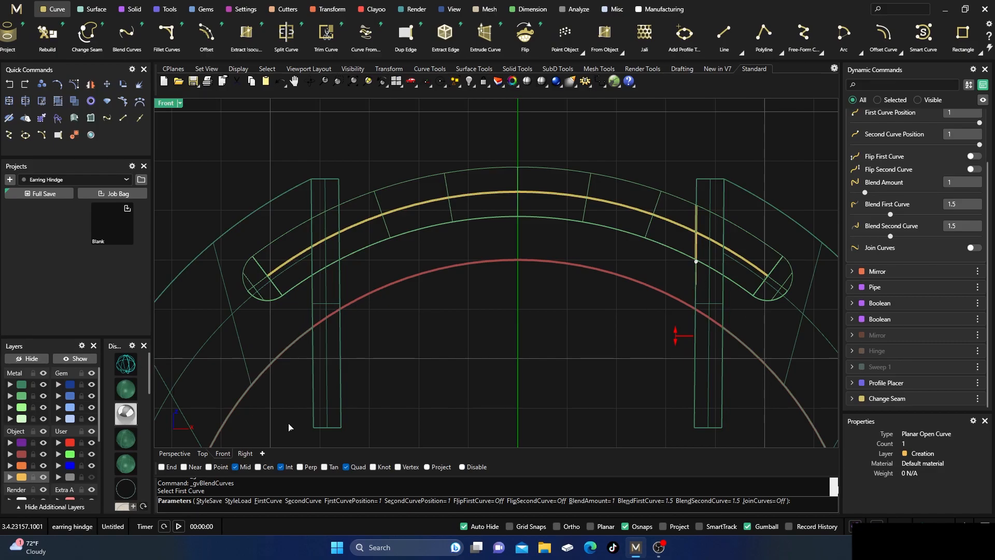
left_click(184, 454)
right_click_drag(473, 360, 521, 257)
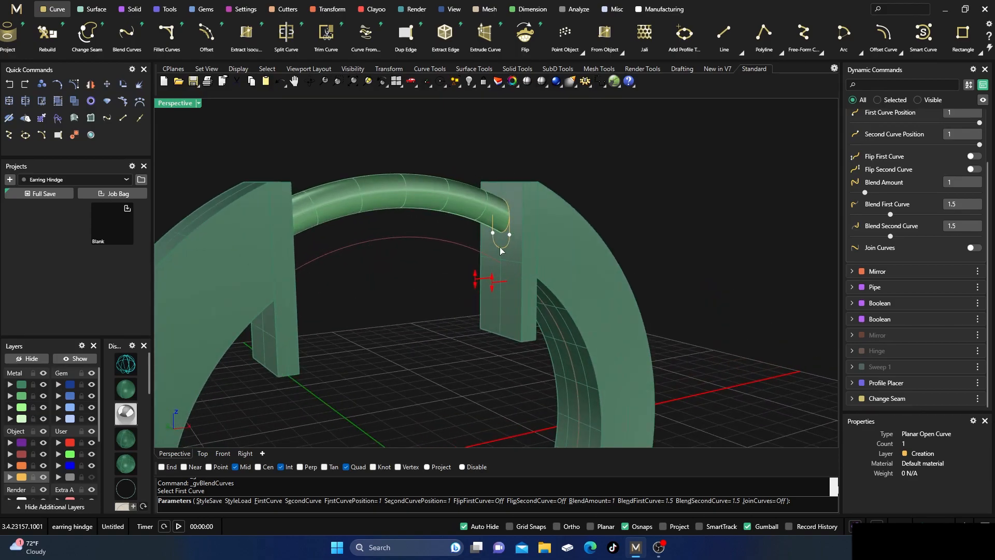
right_click_drag(450, 307, 410, 316)
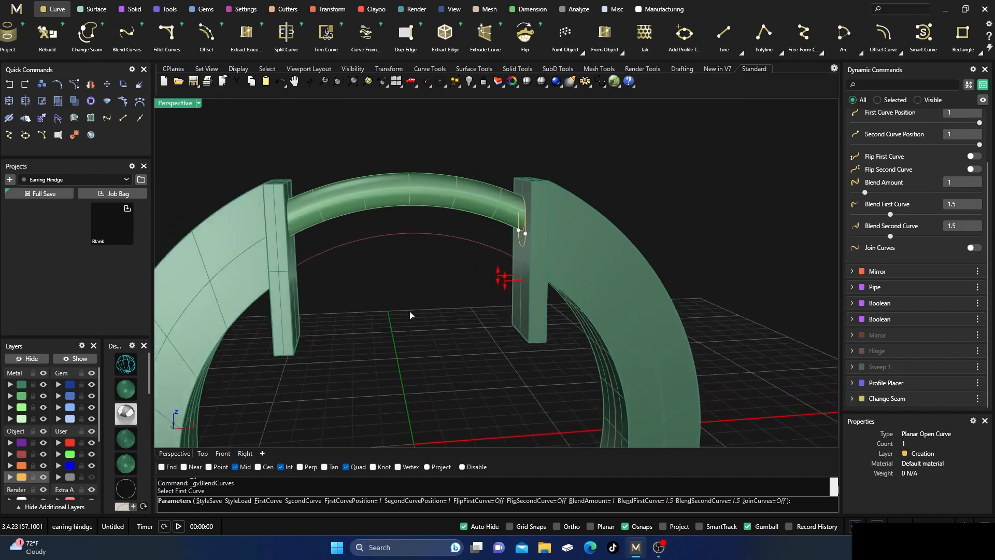
key("Return")
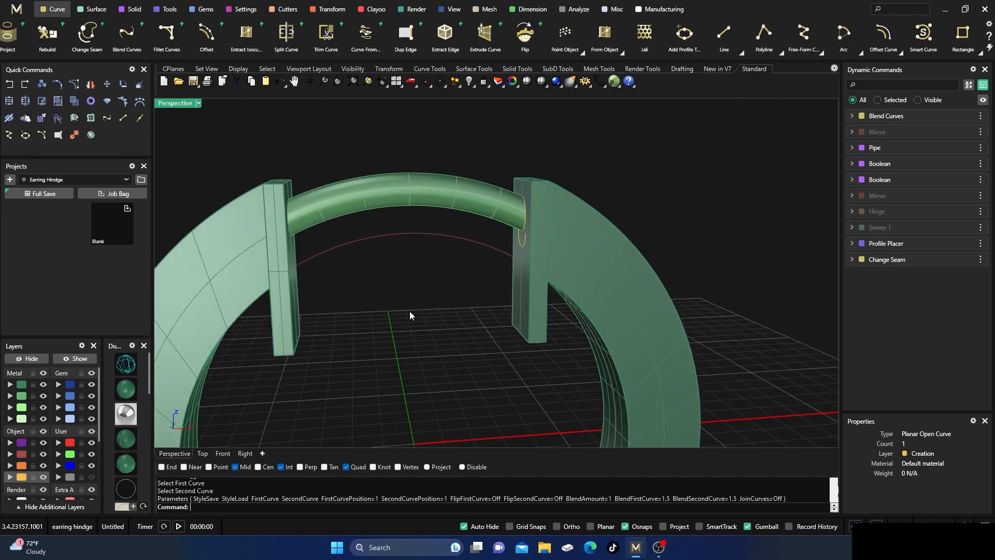
- Hide the first two Metal layers and mirror the remaining short vertical line across the oval with X Mirror on and Y Mirror off
left_click(44, 385)
left_click(43, 395)
right_click_drag(547, 394, 549, 320)
scroll(565, 287, "up", 2)
scroll(540, 225, "up", 4)
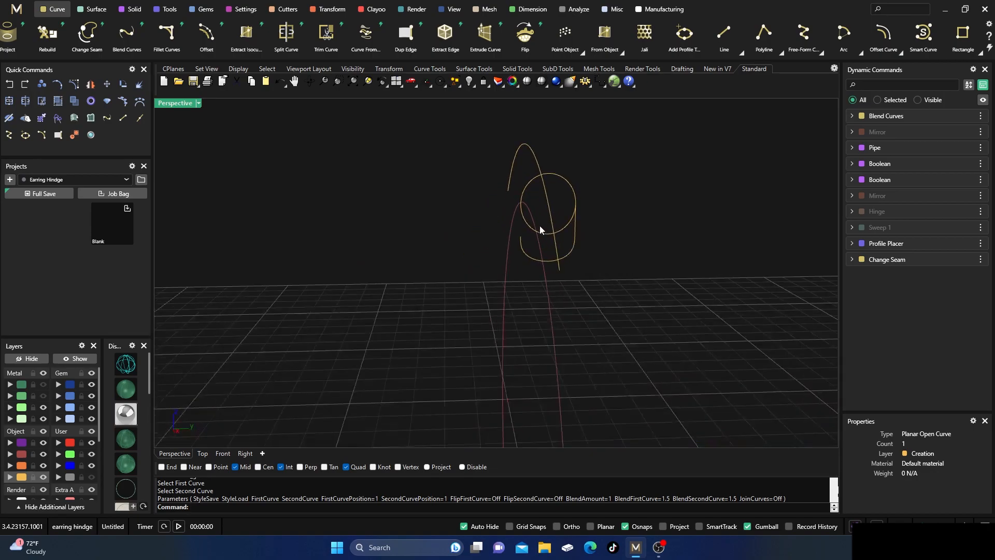
left_click(584, 221)
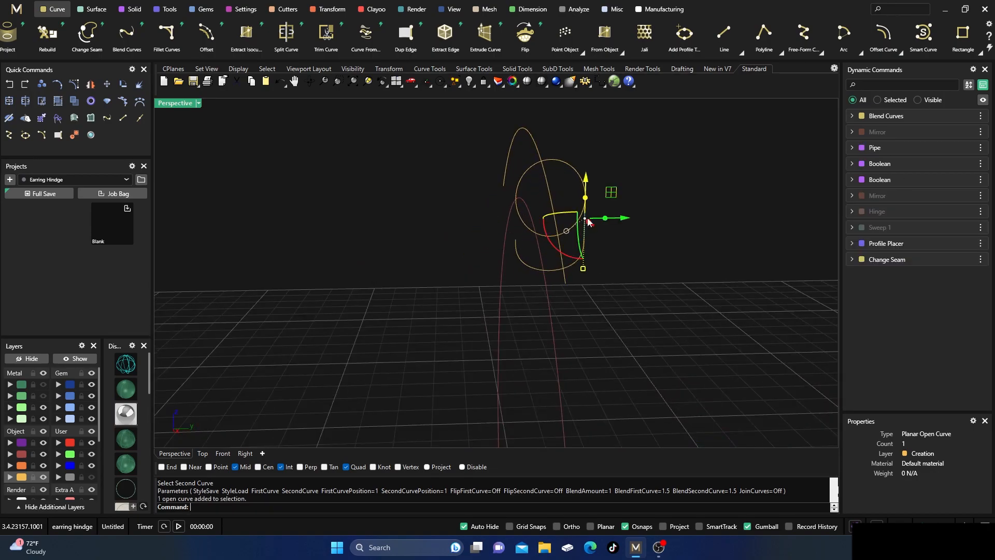
left_click(327, 10)
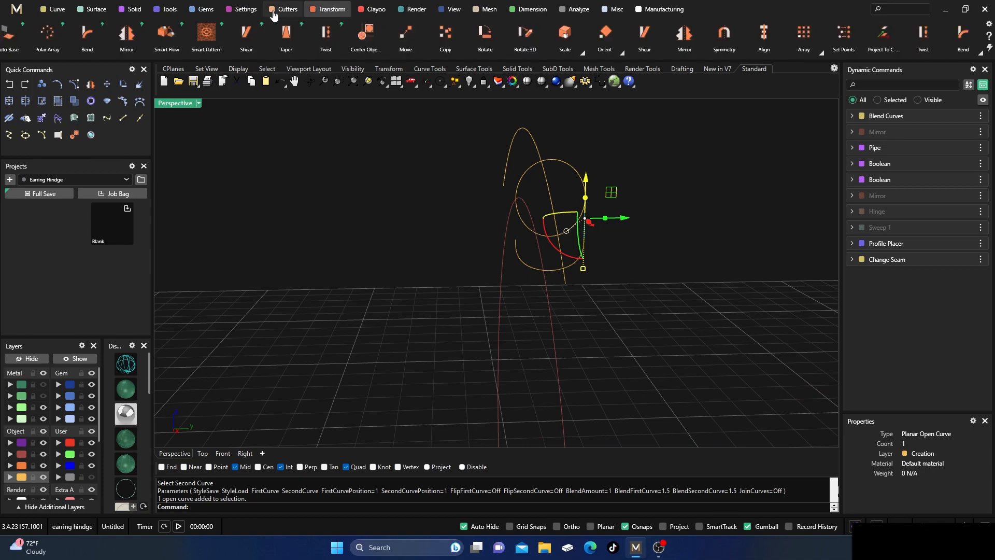
left_click(127, 34)
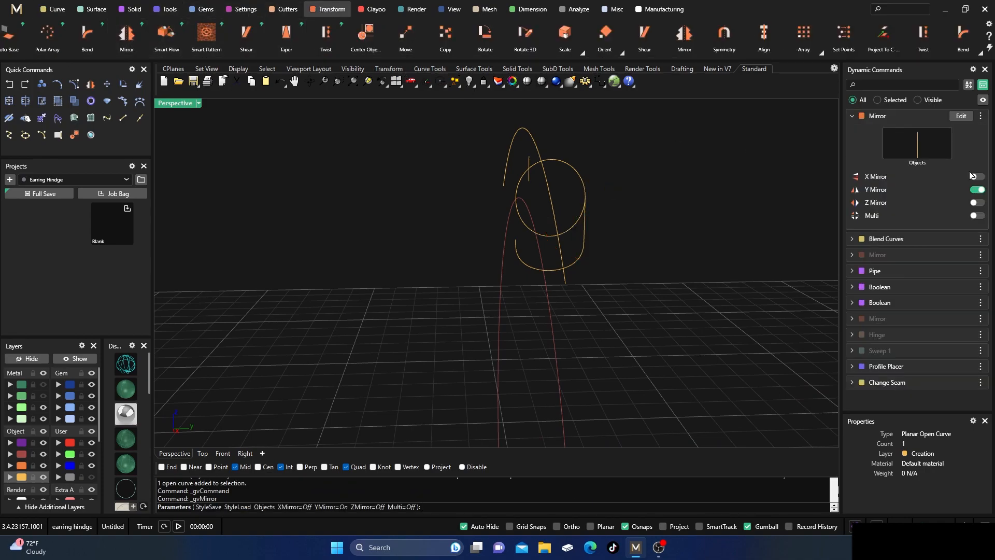
left_click(977, 177)
left_click(977, 190)
key("Return")
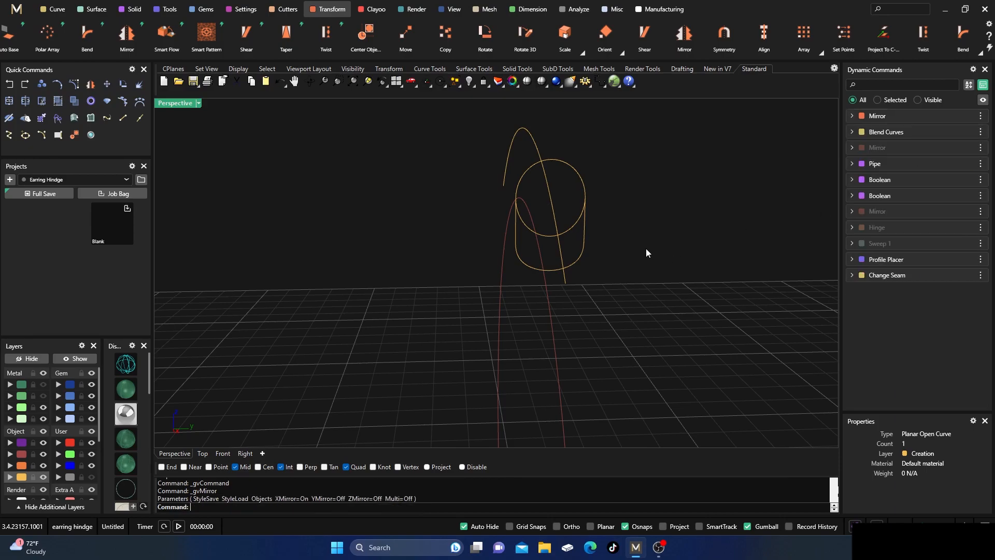
mouse_move(627, 252)
right_mouse_down()
mouse_move(617, 249)
mouse_move(628, 252)
right_mouse_up()
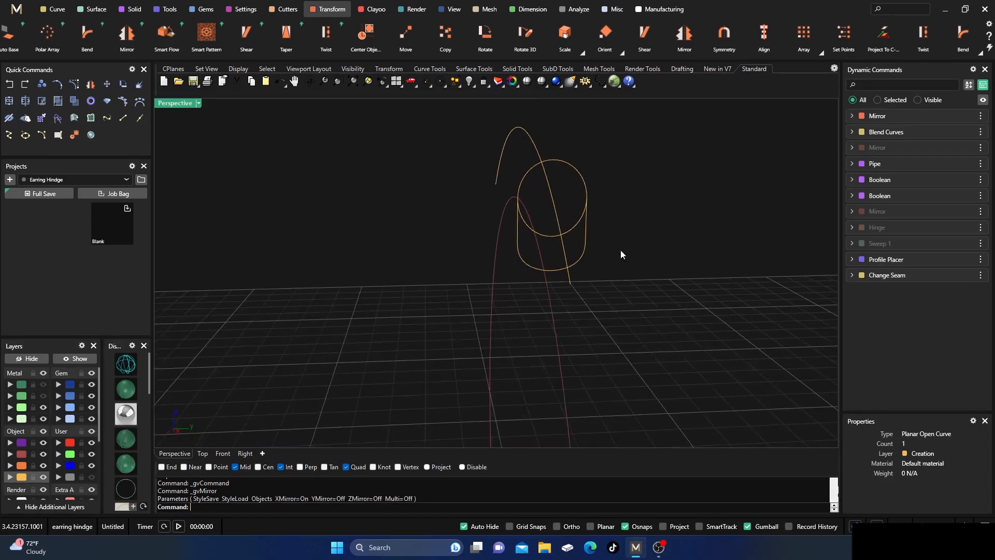
- Join the two vertical lines and the blend curve into a single U-shaped curve
left_click(588, 229)
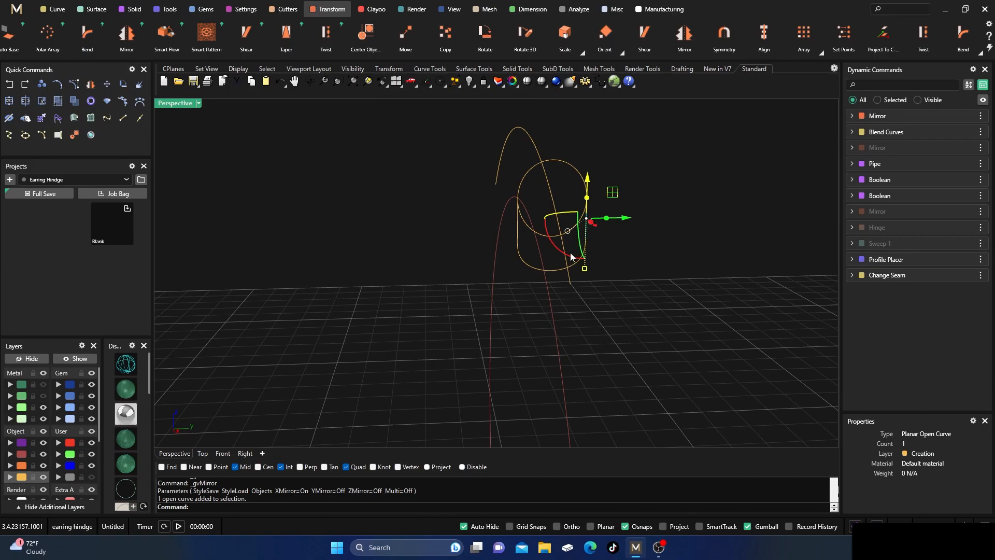
left_click(528, 262)
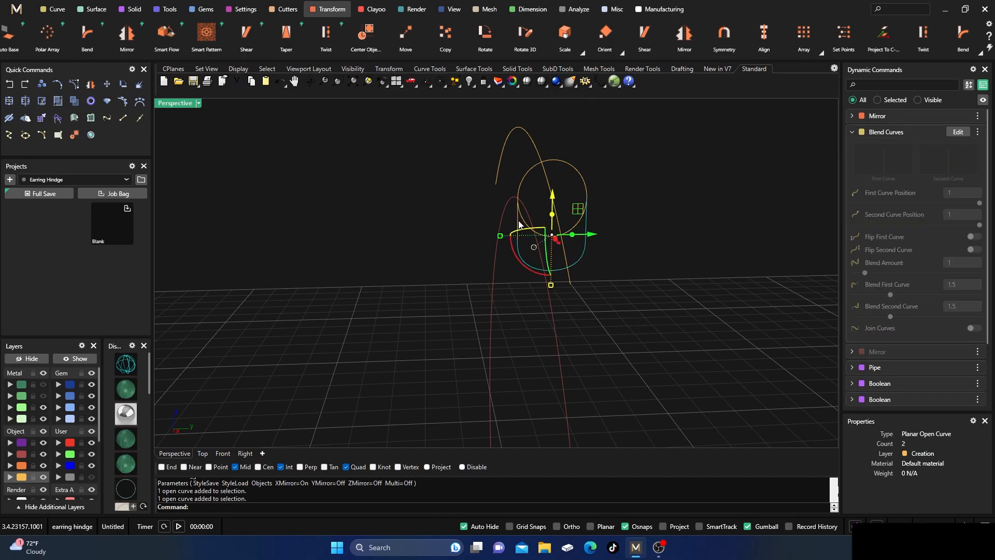
left_click(518, 221)
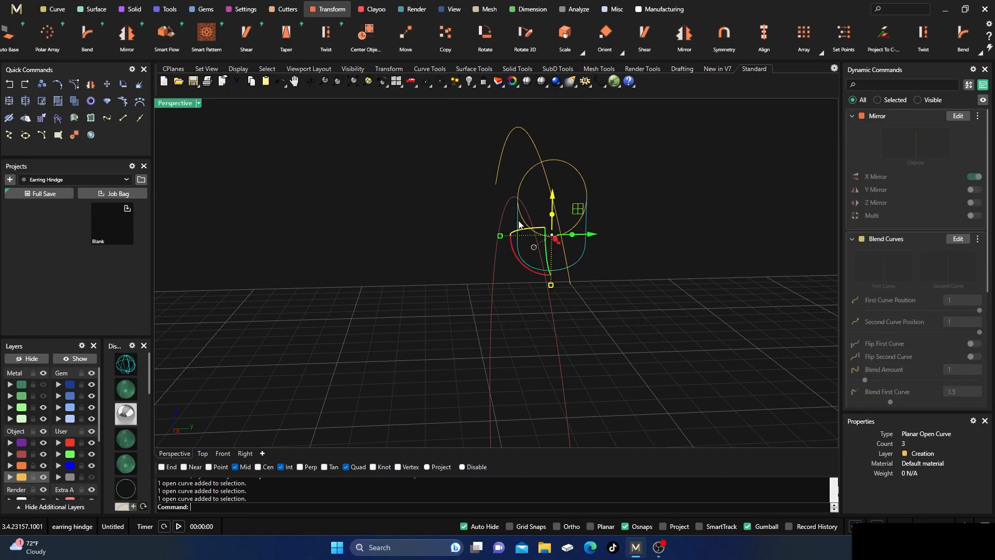
left_click(9, 101)
key("Escape")
- Split the oval with the joined U-shaped curve and delete the oval's lower arc
left_click(523, 177)
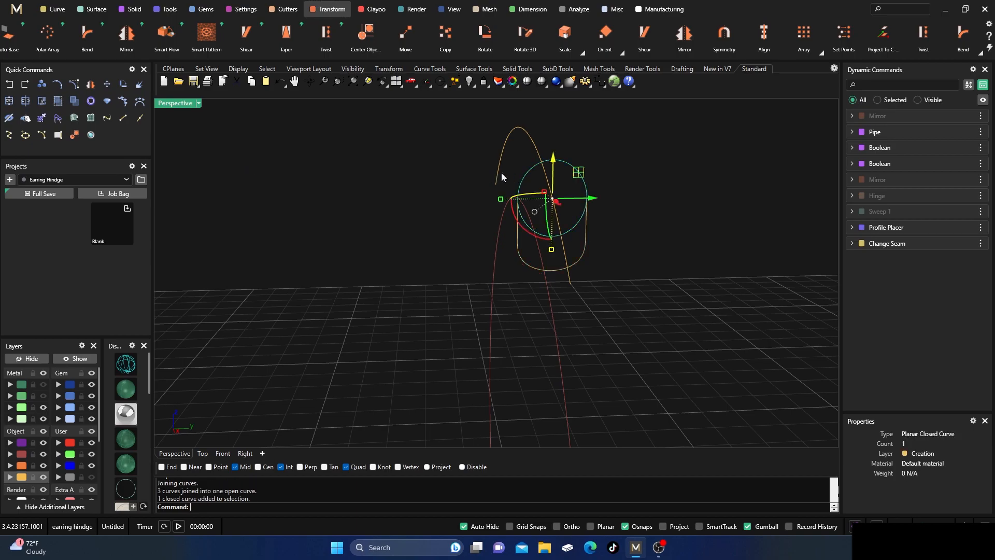
left_click(61, 115)
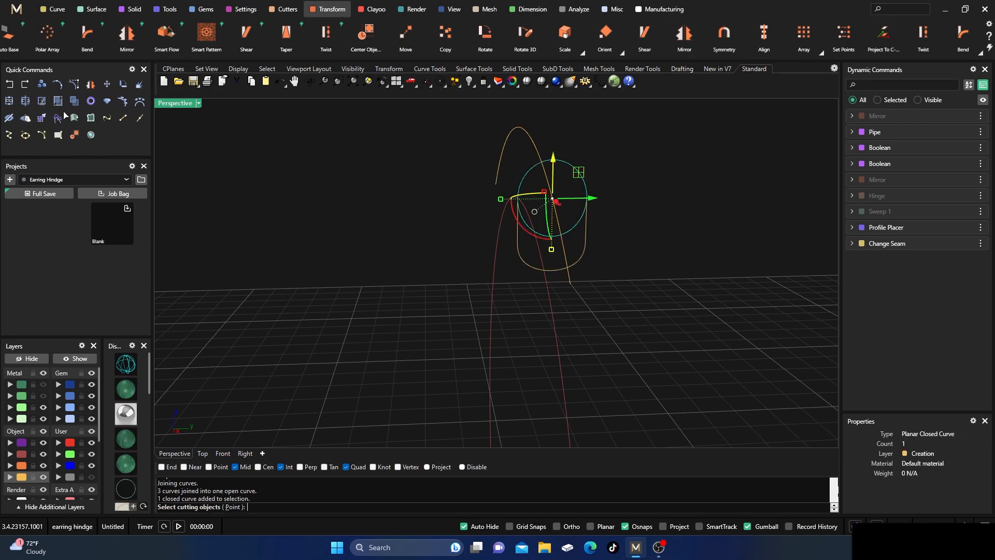
left_click(530, 267)
key("Return")
left_click(532, 236)
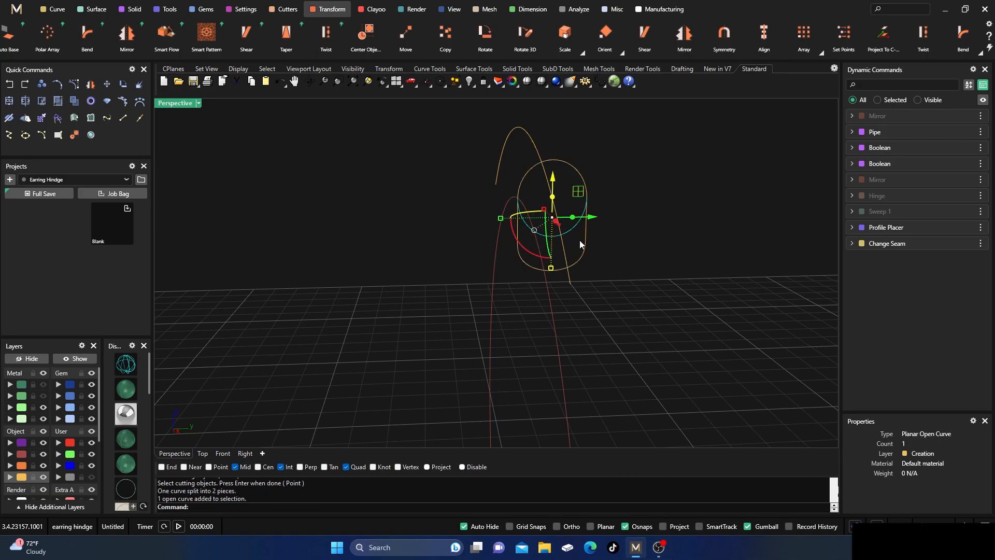
key("Delete")
- Offset the post's arched centre curve with ThroughPoint, passing it through the midpoint at the slot profile's upper edge in the Front view
scroll(540, 261, "up", 5)
right_click_drag(484, 289, 565, 288)
right_click_drag(550, 217, 535, 234)
scroll(533, 234, "down", 5)
right_click_drag(534, 235, 481, 218)
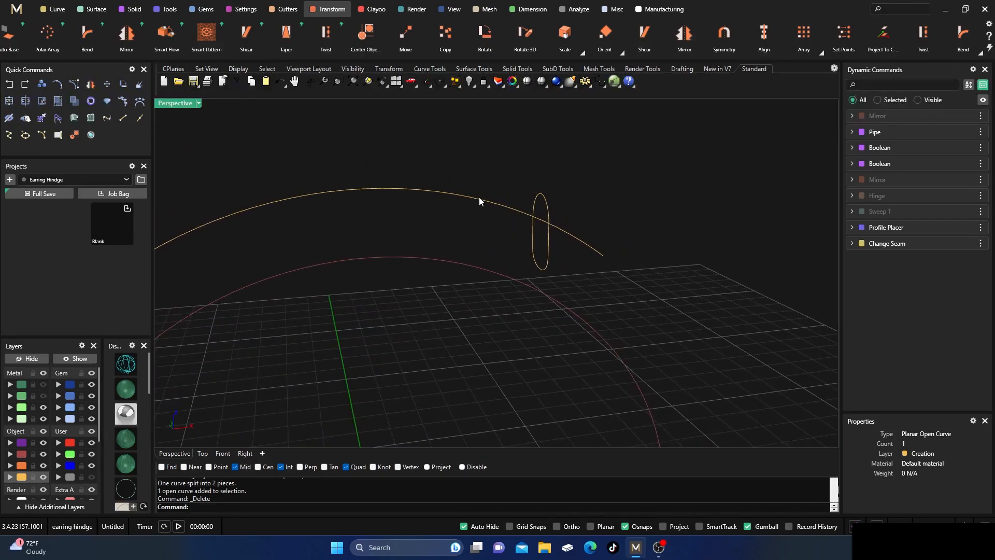
left_click(480, 198)
left_click(54, 11)
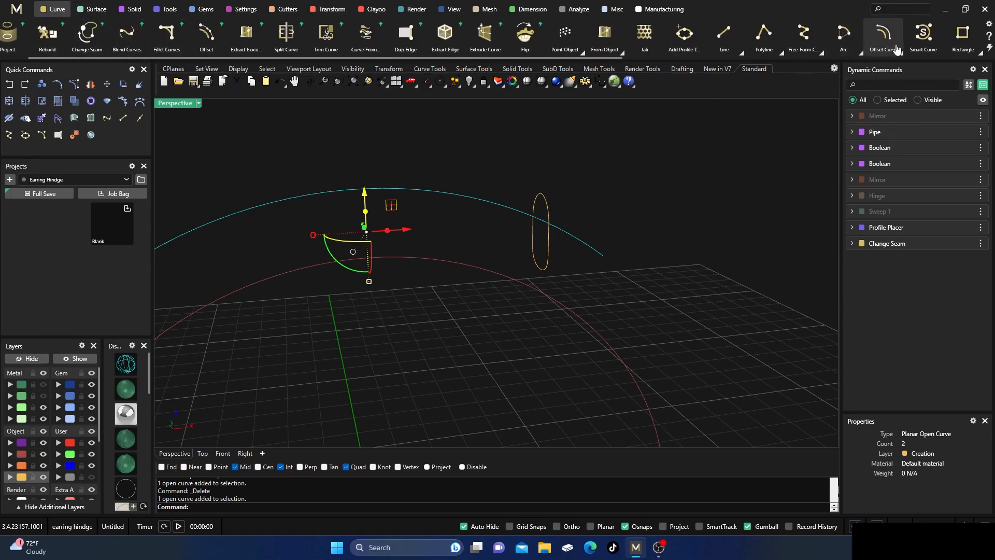
left_click(884, 35)
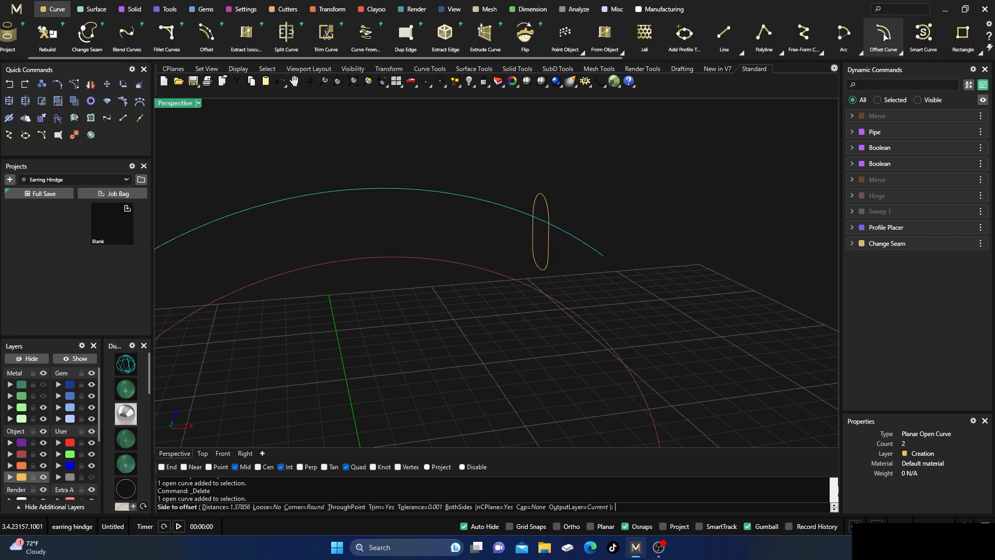
left_click(346, 507)
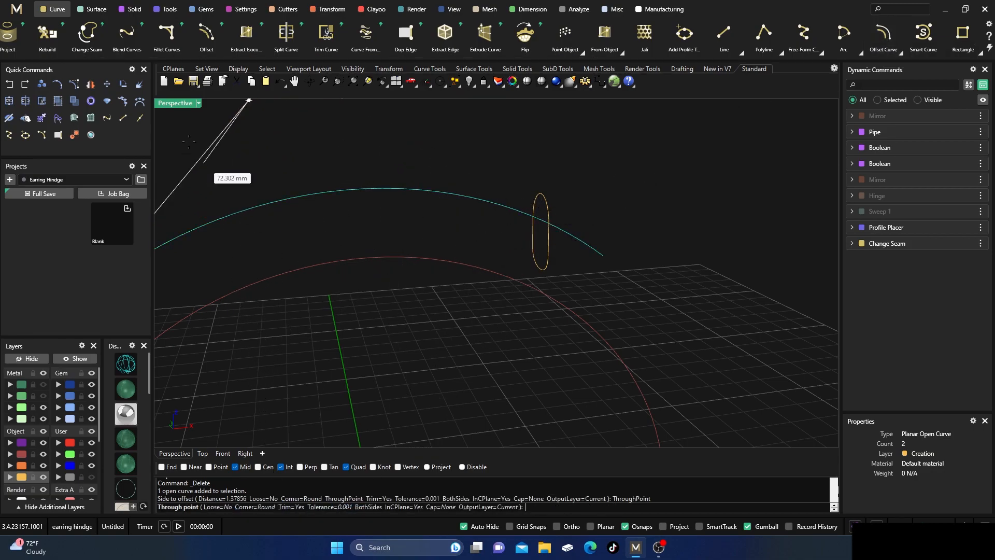
double_click(178, 102)
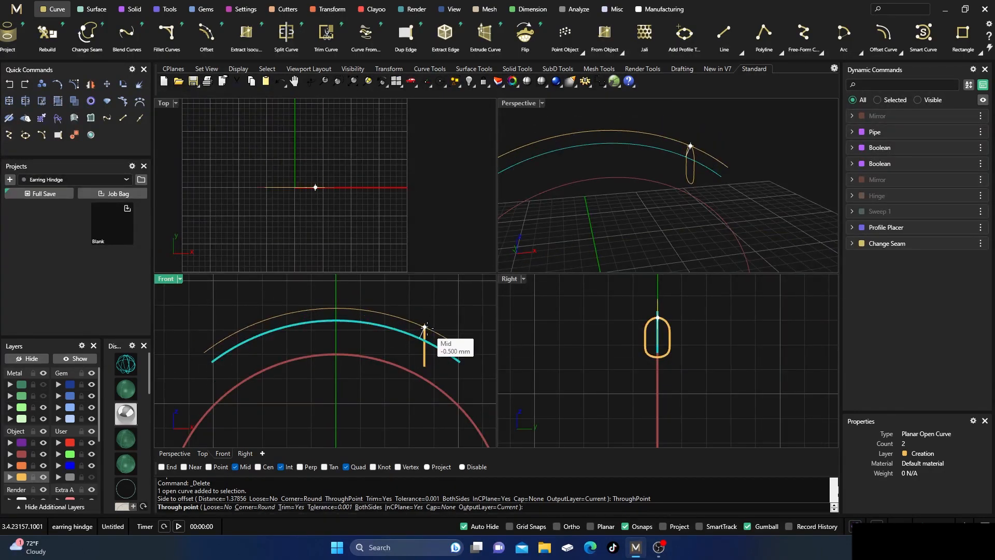
left_click(425, 328)
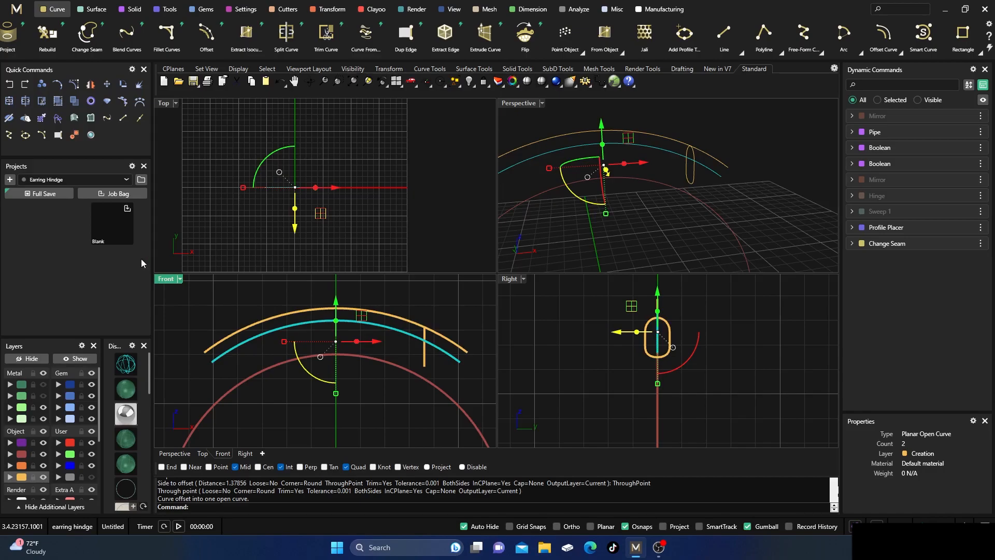
- Show the first two Metal layers and check the offset curve and slot profile against the post and end block
left_click(44, 395)
left_click(44, 396)
mouse_move(659, 218)
right_mouse_down()
mouse_move(684, 213)
mouse_move(655, 205)
mouse_move(662, 210)
right_mouse_up()
scroll(659, 215, "up", 5)
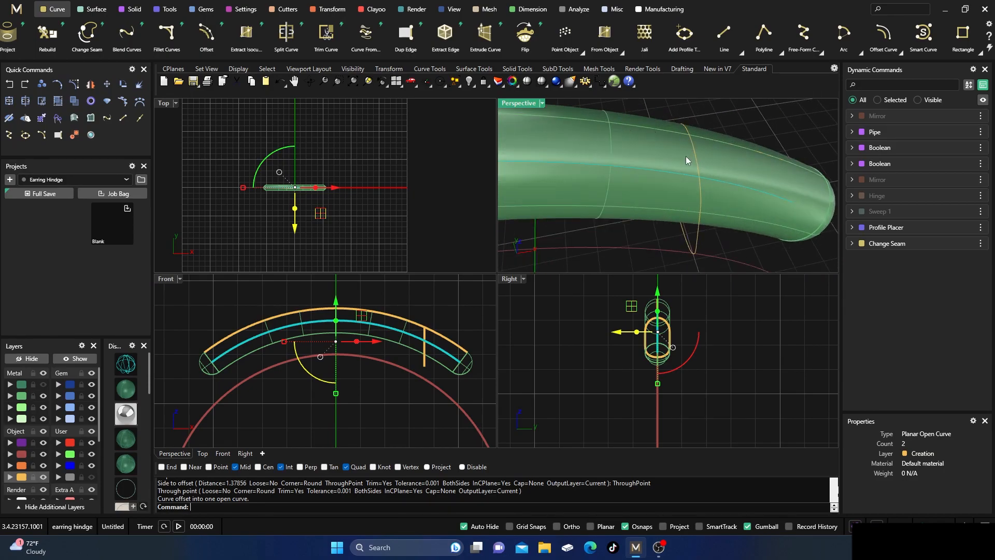
scroll(686, 156, "down", 3)
left_click(44, 384)
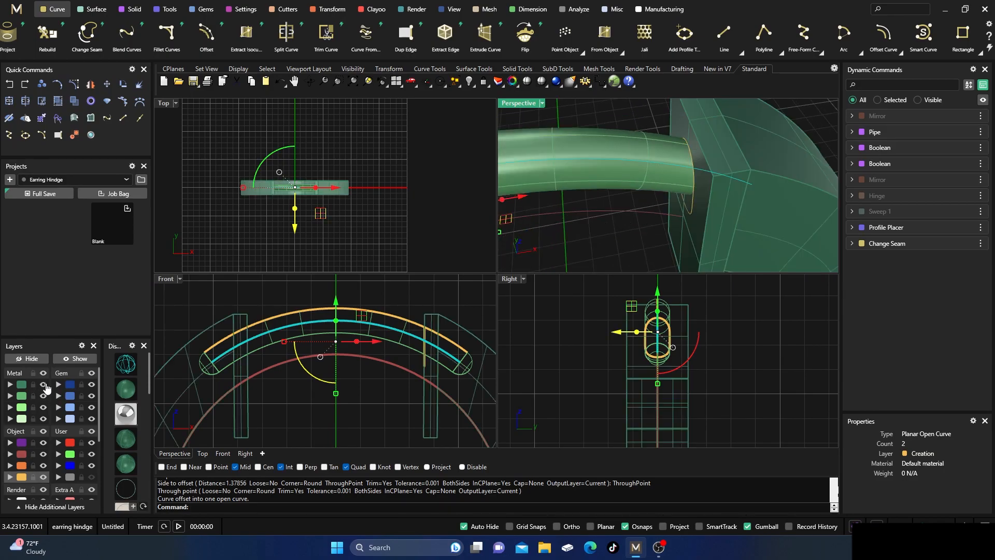
scroll(664, 191, "down", 5)
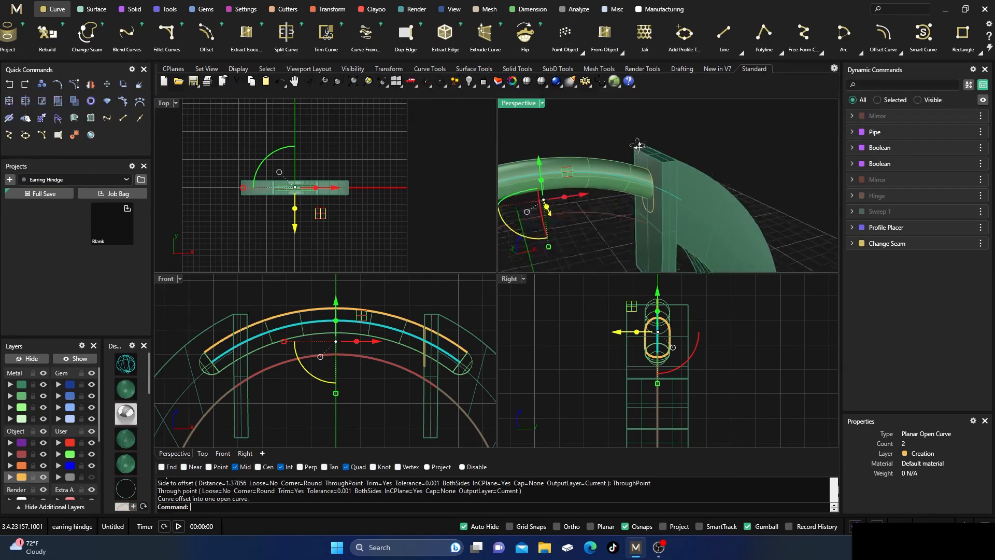
scroll(635, 143, "down", 4)
right_click_drag(654, 208, 593, 195)
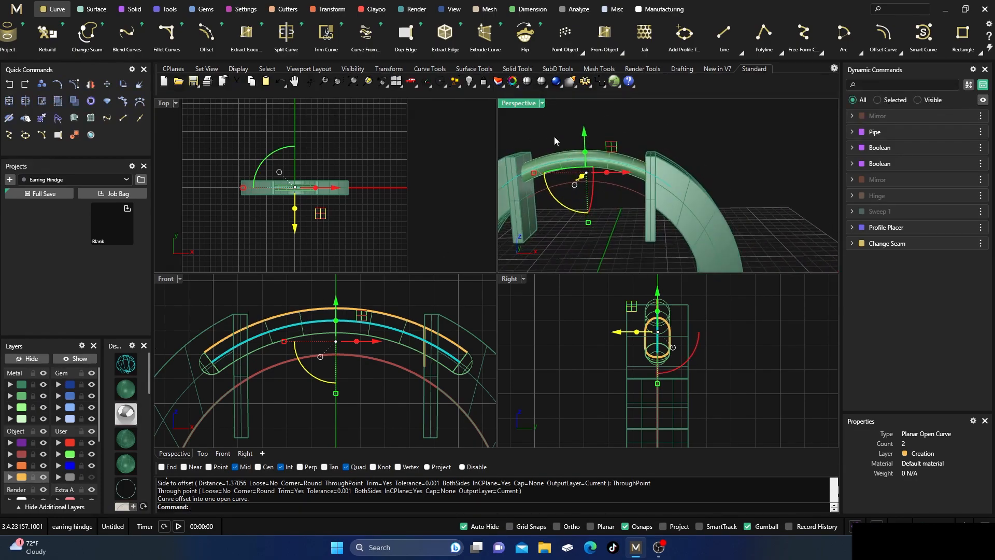
- Enlarge the Perspective view in wireframe display and examine where the offset curve meets the slot profile and the post's end
double_click(524, 105)
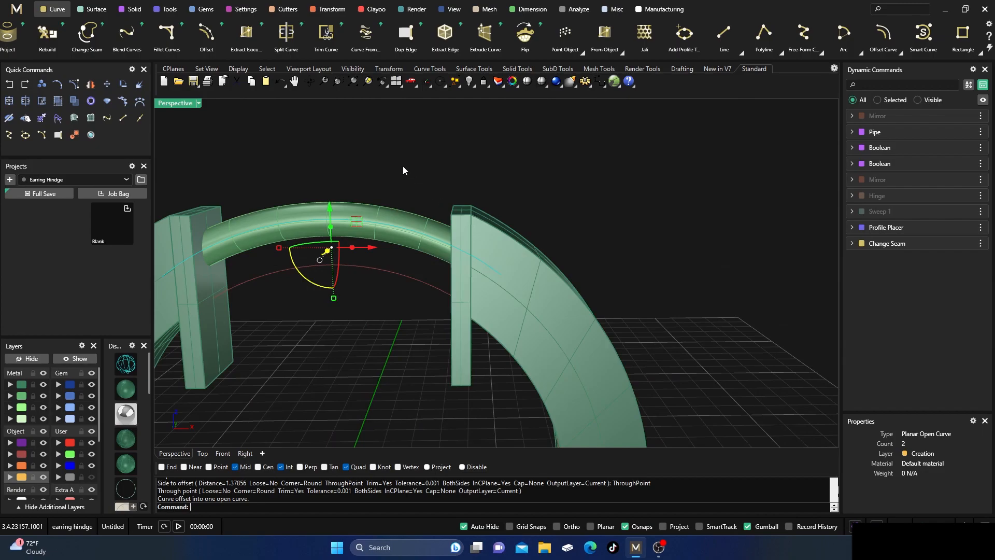
left_click(125, 364)
right_click_drag(468, 196, 482, 200)
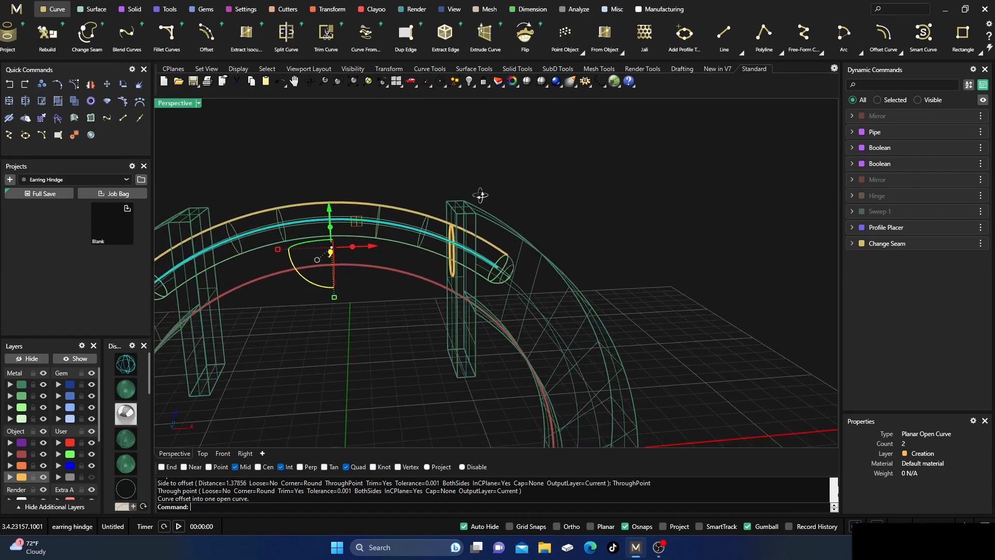
scroll(490, 276, "up", 4)
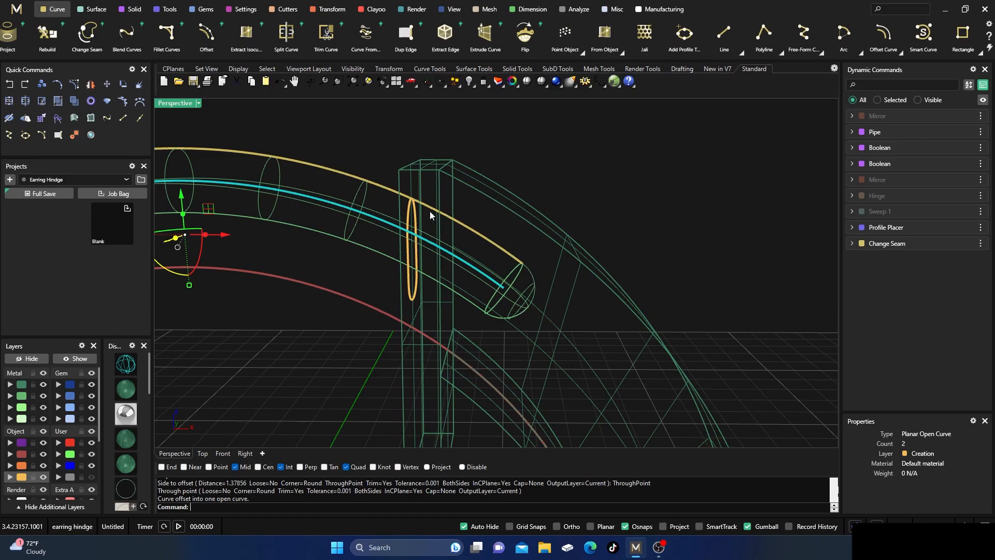
scroll(413, 202, "up", 3)
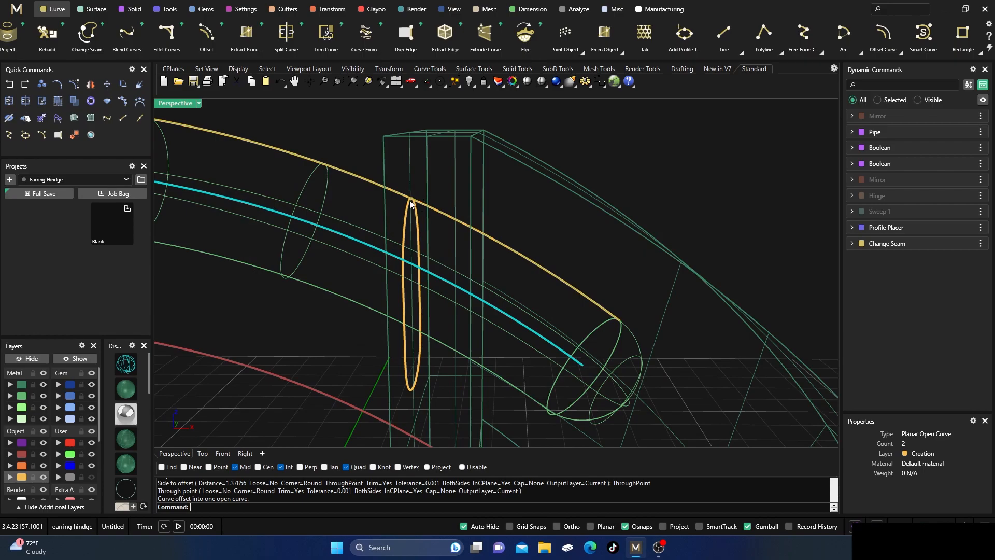
right_click_drag(447, 184, 516, 157)
left_click(595, 140)
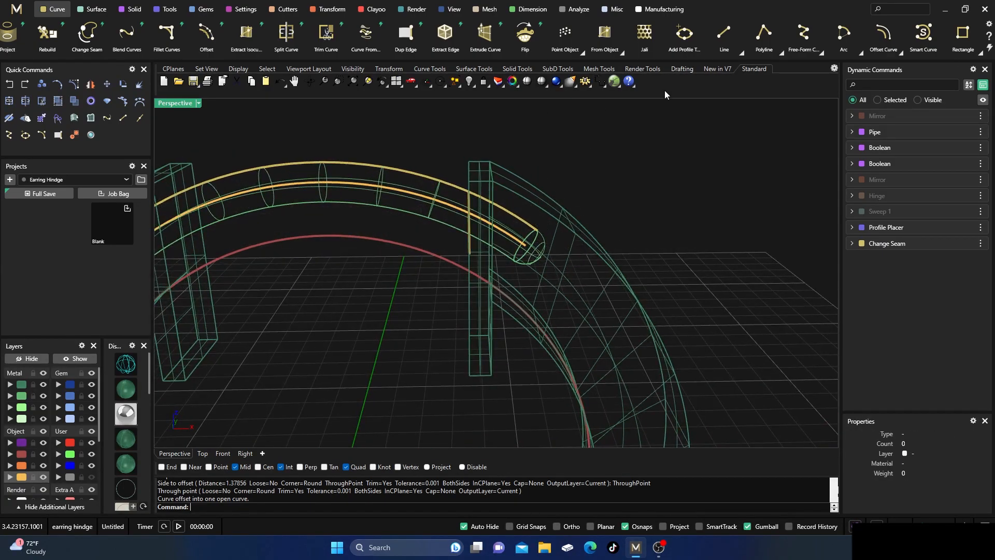
- Try to extend the offset curve past the post's rounded end with the curve and post as boundary objects, and undo the extension
scroll(684, 33, "down", 5)
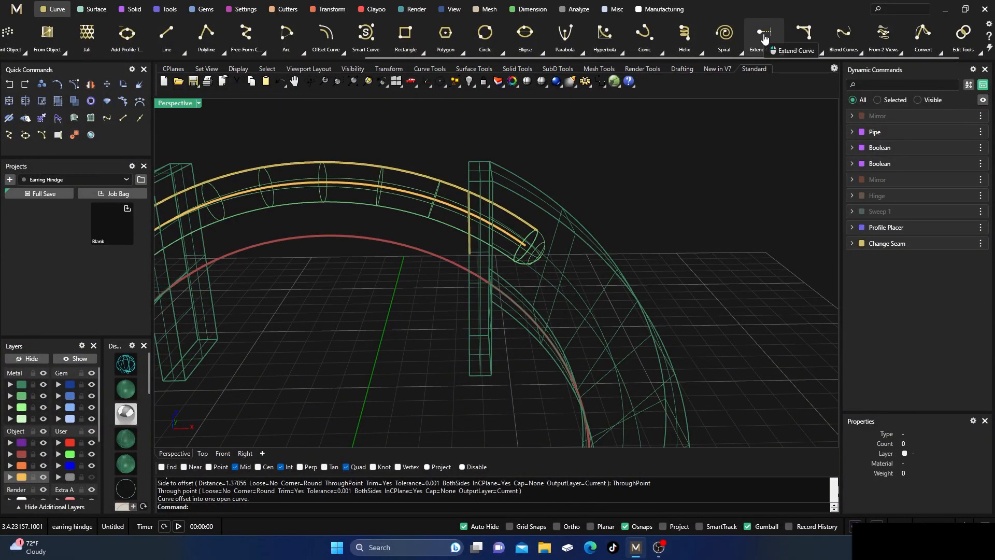
left_click(765, 34)
scroll(533, 238, "up", 3)
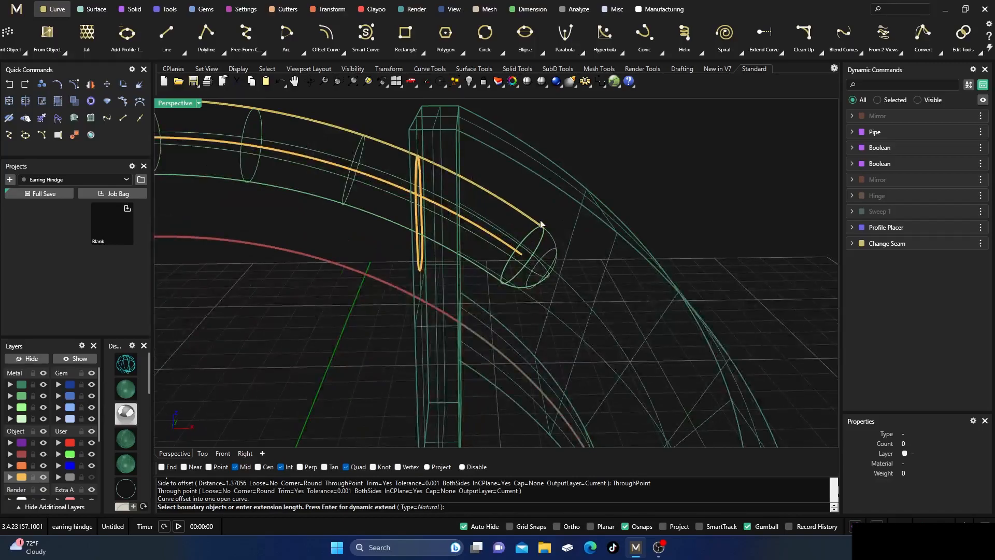
left_click(535, 224)
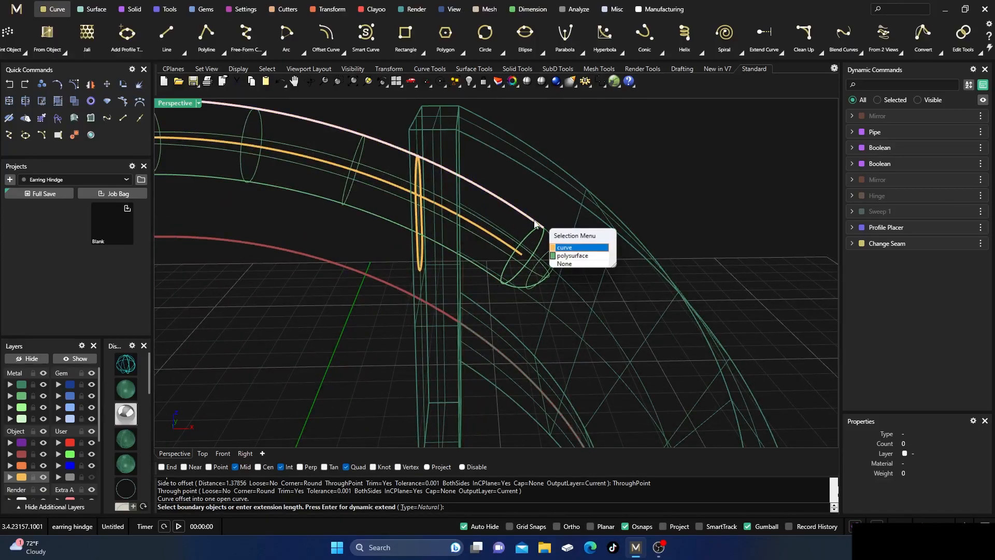
left_click(563, 248)
left_click(539, 227)
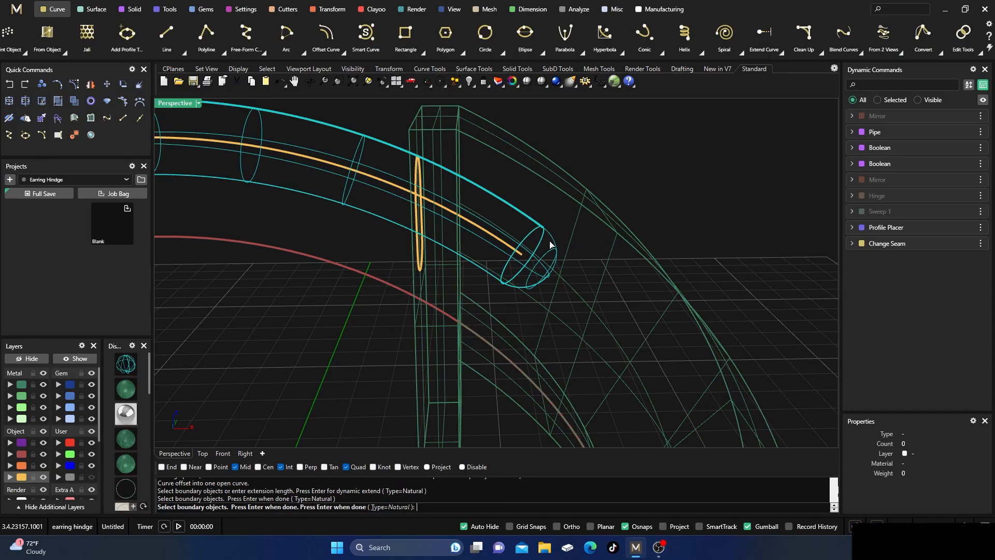
key("Return")
left_click(539, 226)
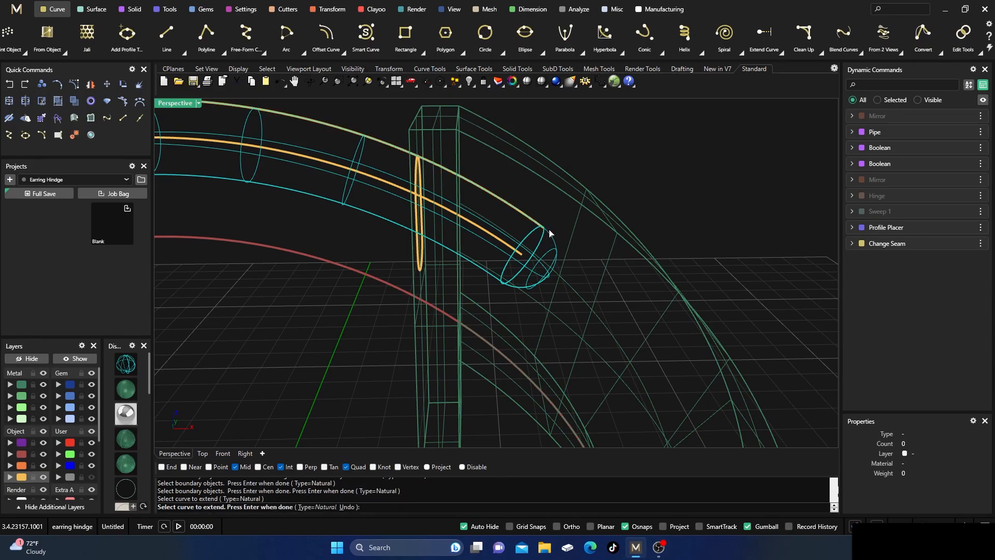
left_click(534, 221)
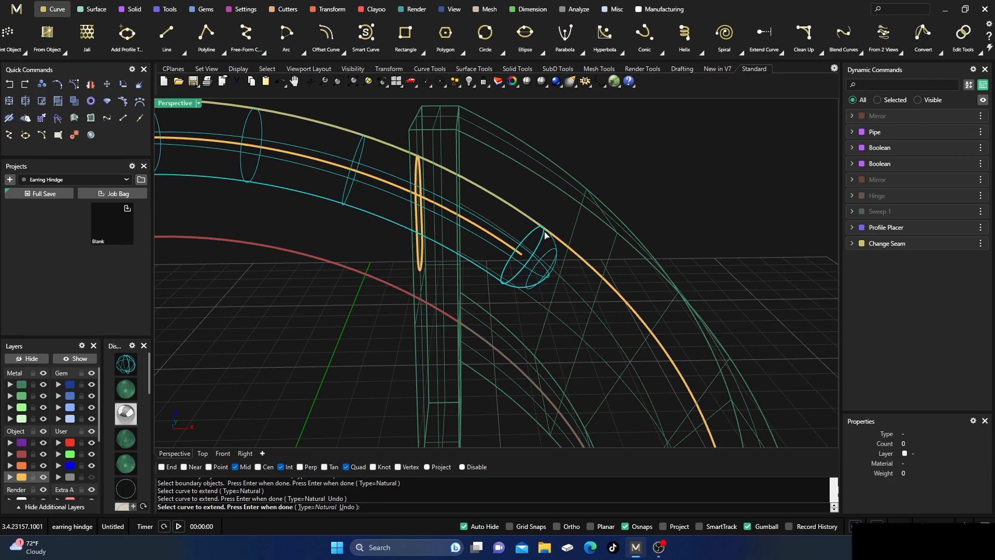
scroll(544, 236, "down", 10)
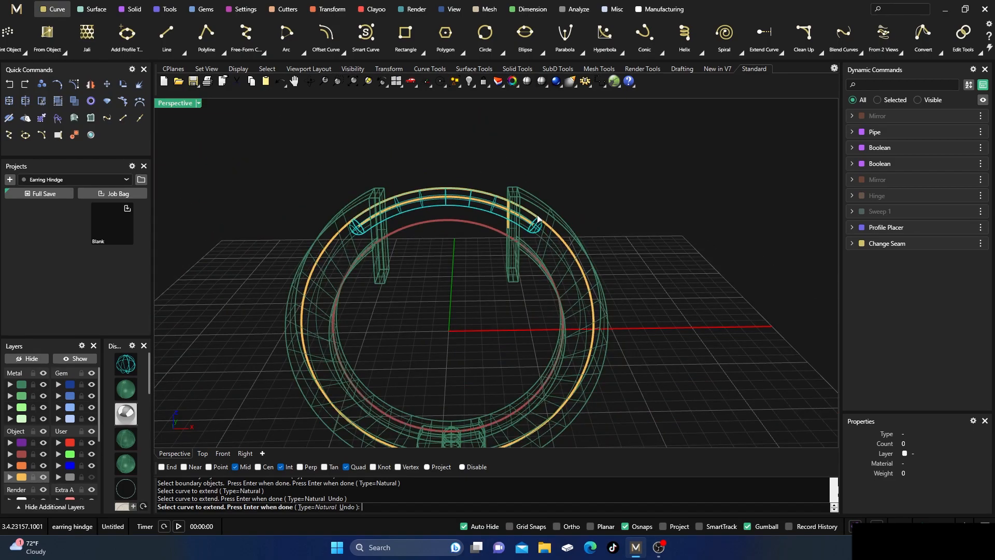
left_click(10, 85)
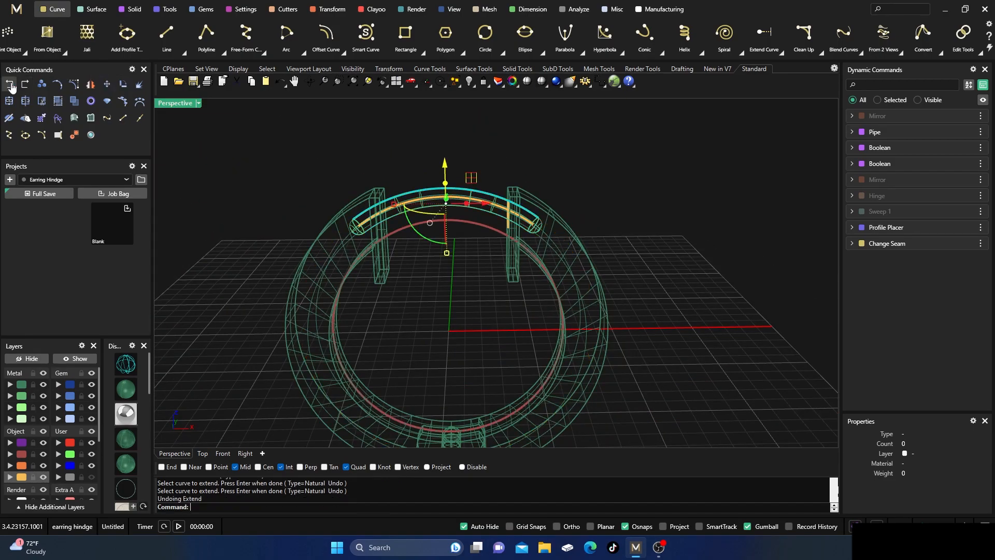
scroll(586, 228, "up", 5)
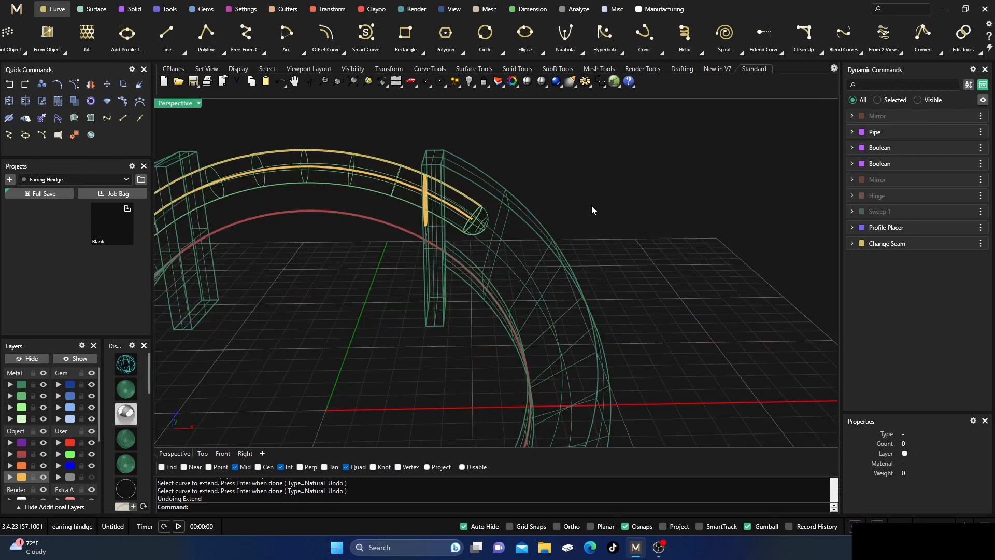
key("Return")
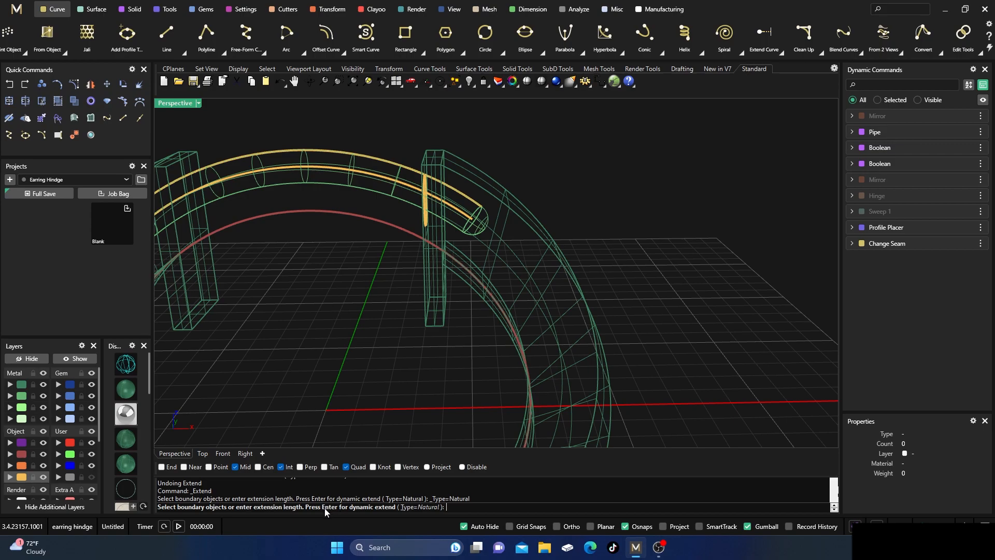
left_click(480, 209)
left_click(486, 228)
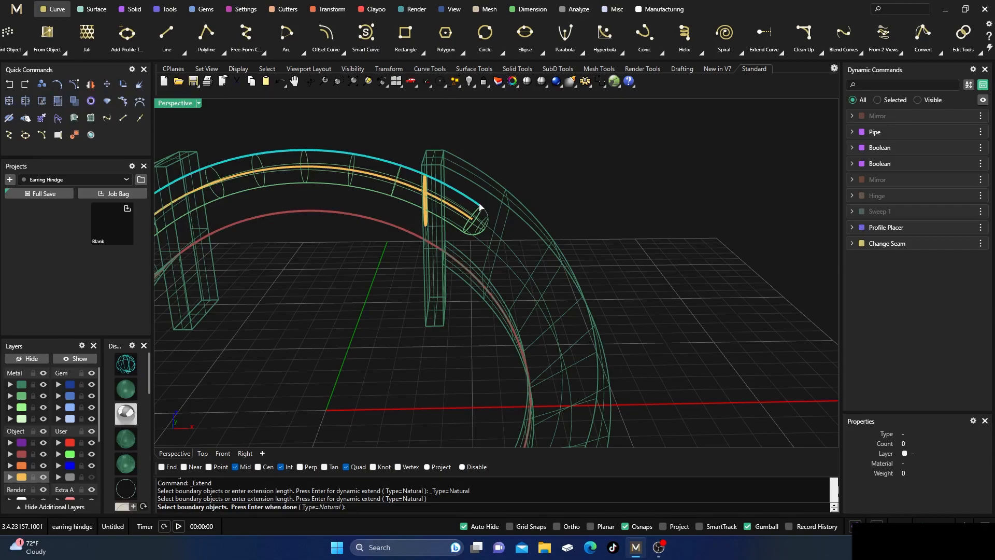
left_click(481, 209)
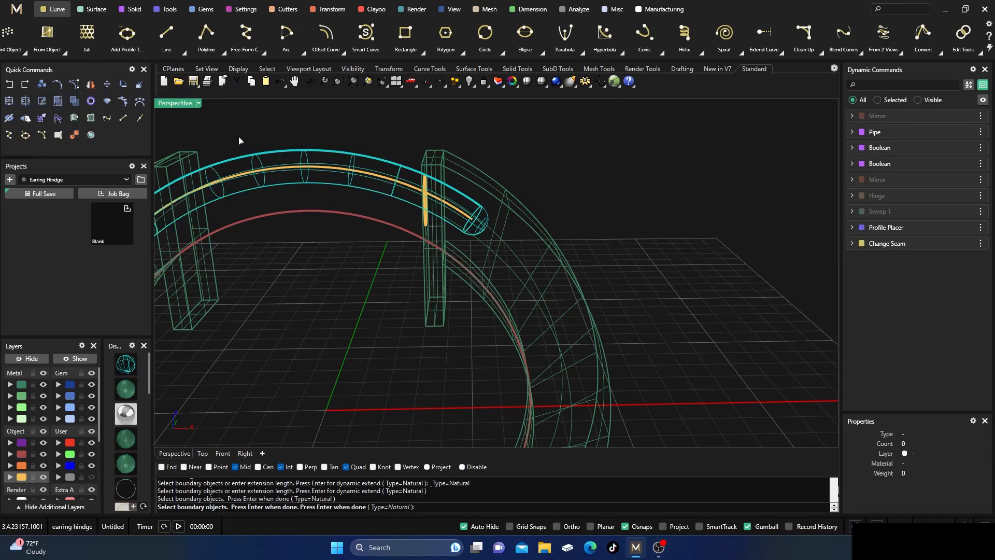
double_click(171, 106)
scroll(480, 354, "up", 4)
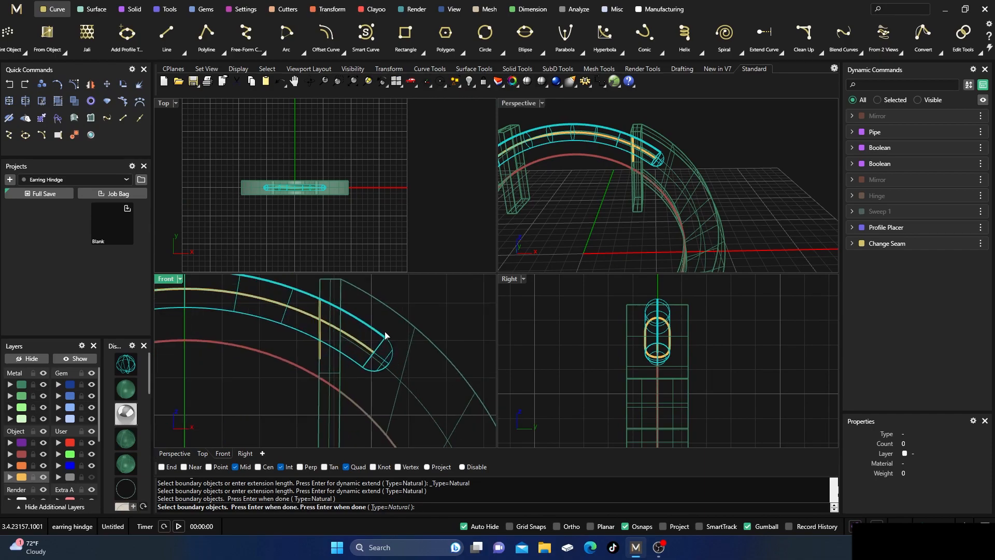
key("Return")
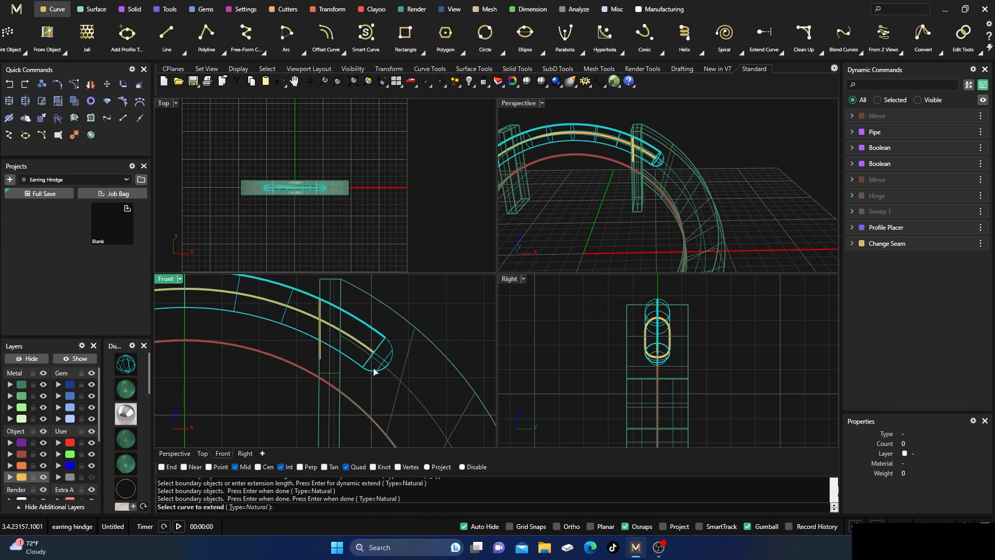
key("Return")
key("Return")
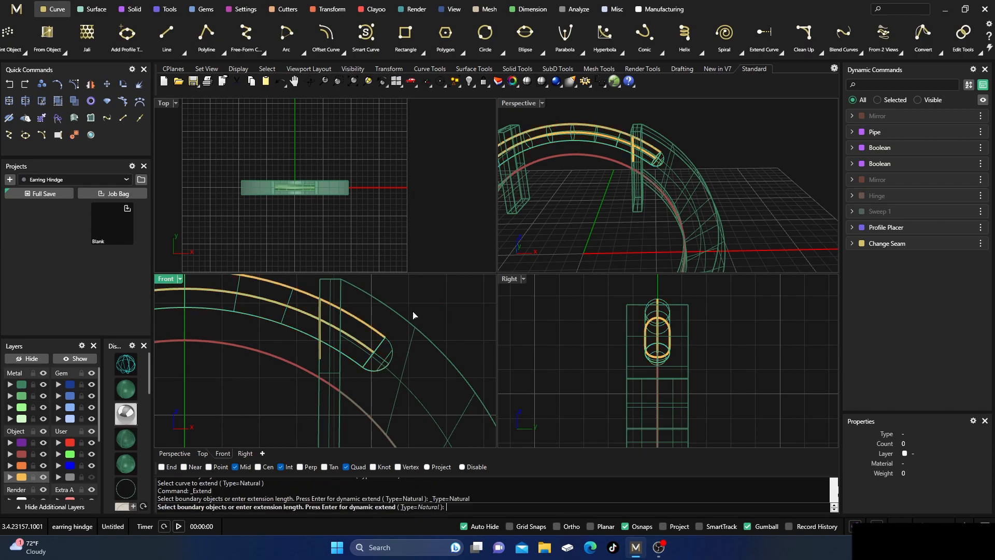
left_click(380, 338)
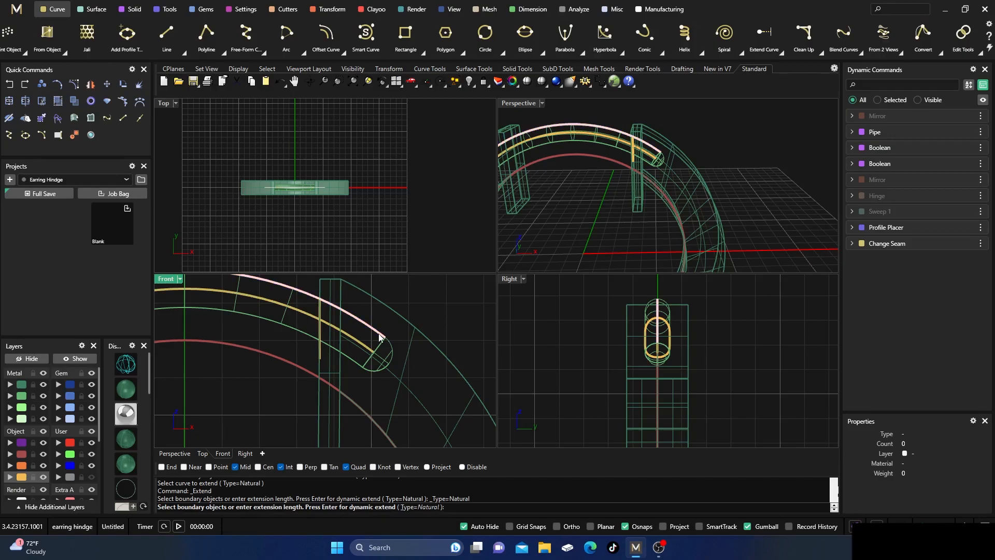
left_click(380, 337)
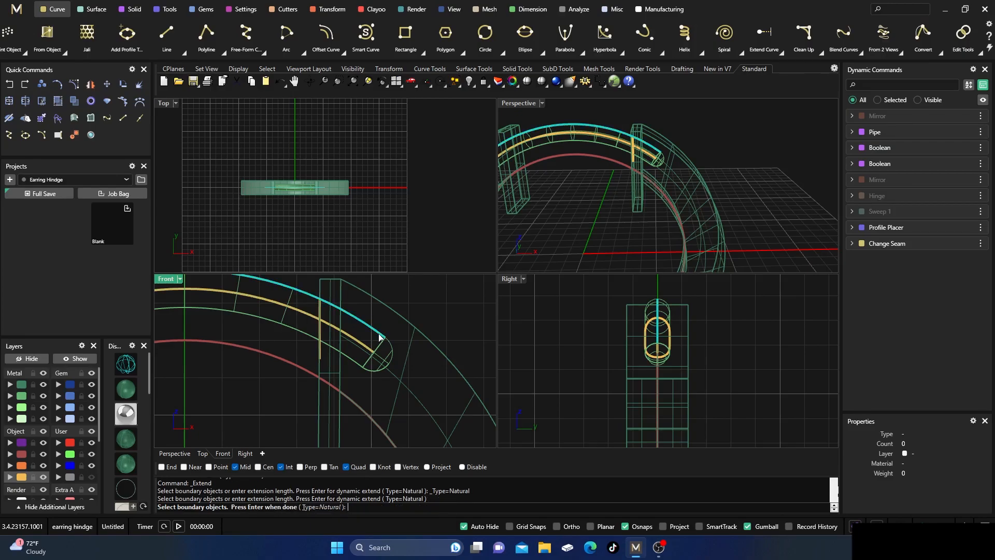
left_click(382, 338)
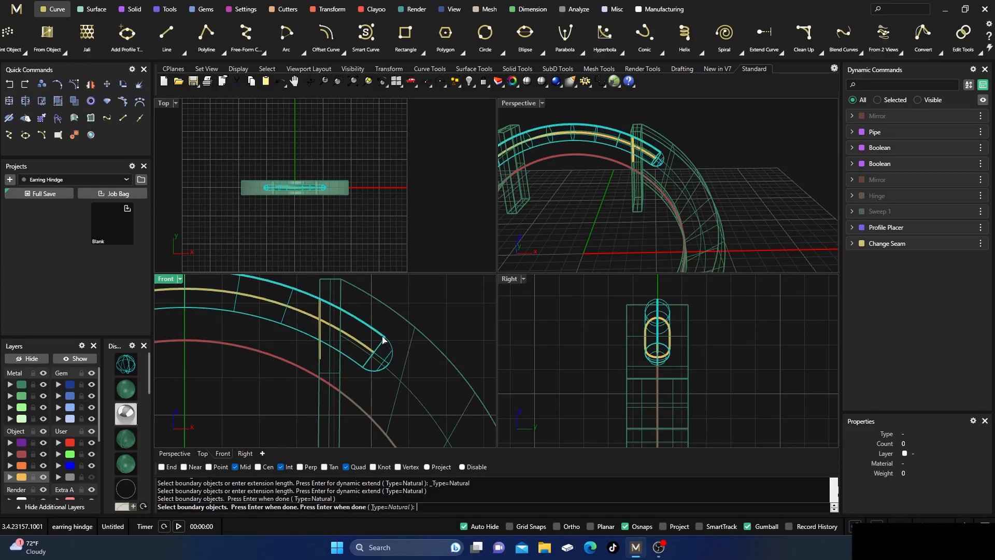
key("Return")
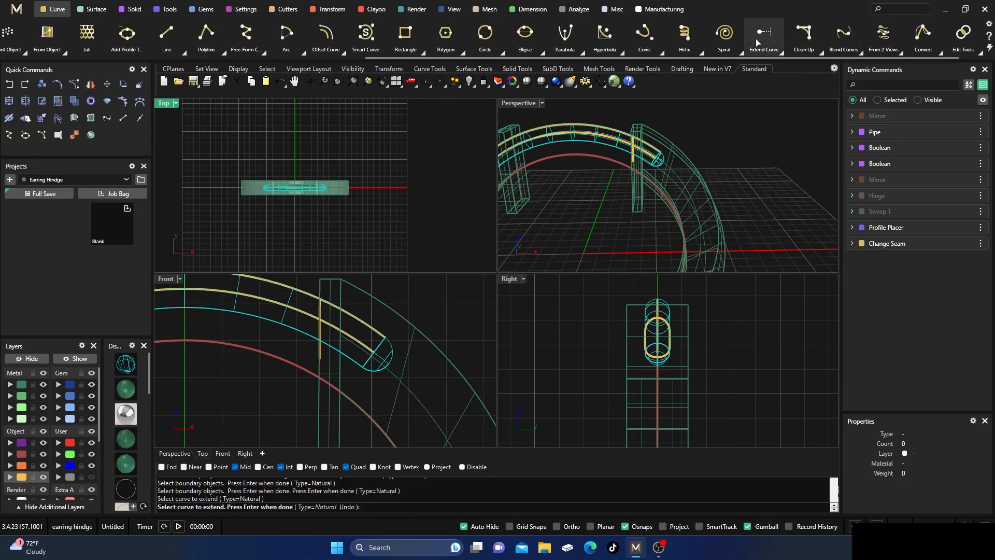
key("Return")
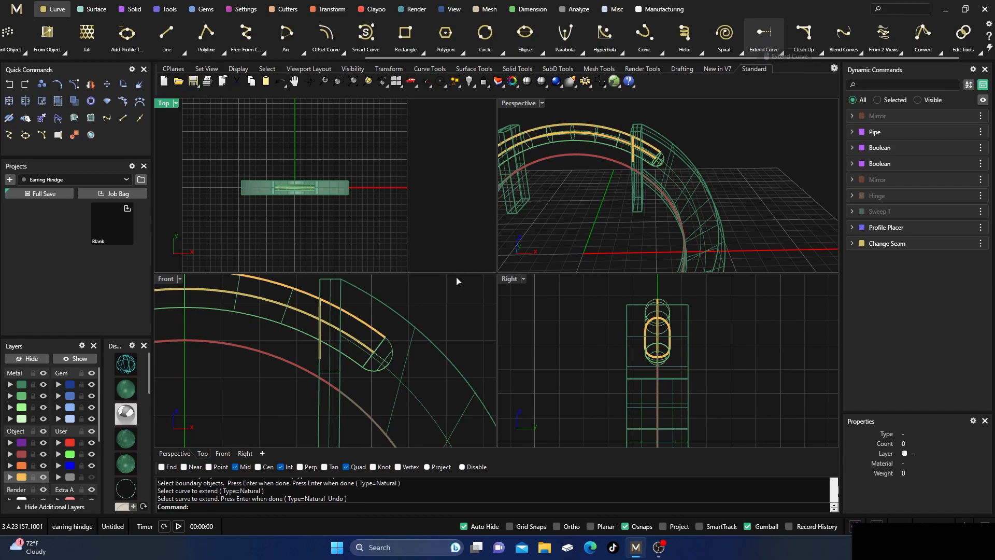
- Extend the offset curve with the Natural type in the Front view, freehand past the post's rounded end into the hoop body
key("Return")
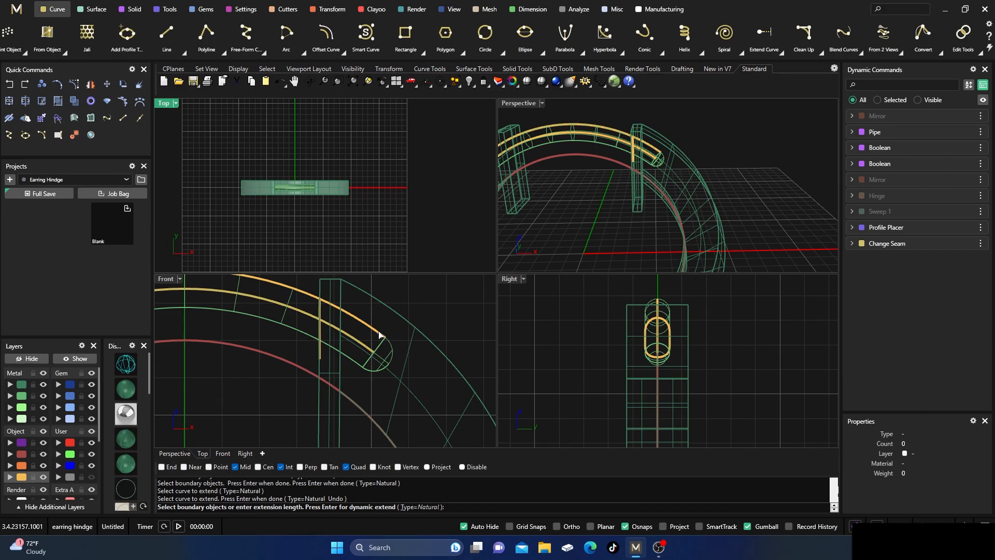
left_click(379, 335)
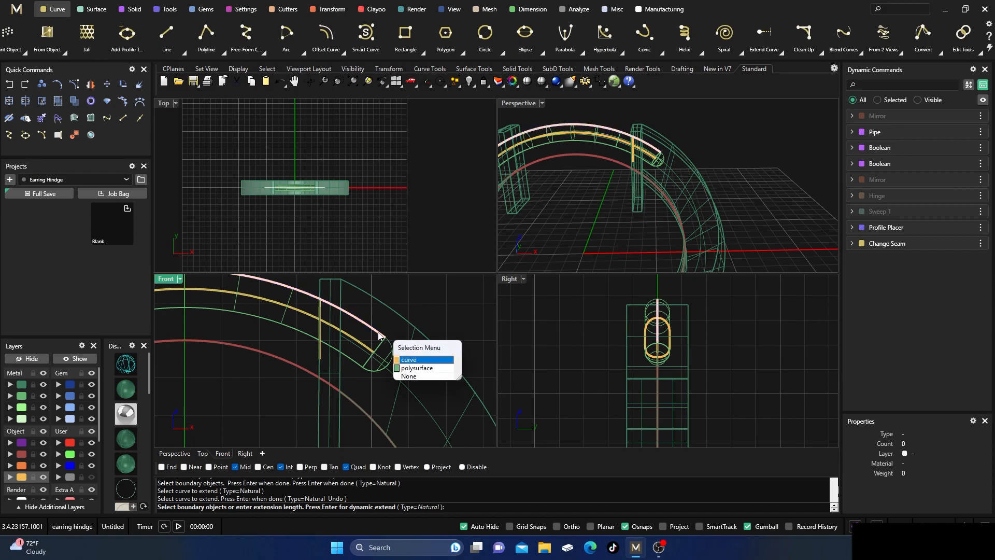
left_click(401, 363)
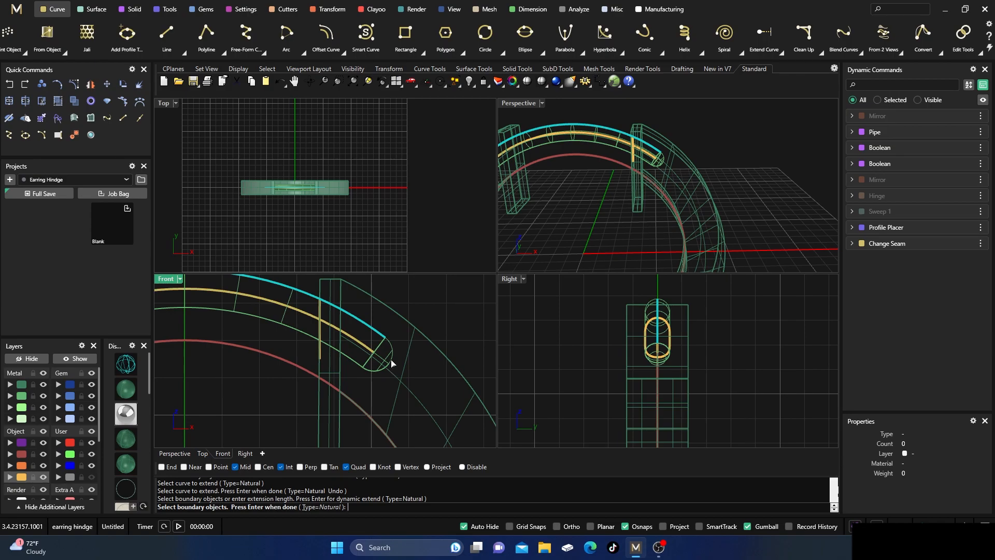
left_click(383, 339)
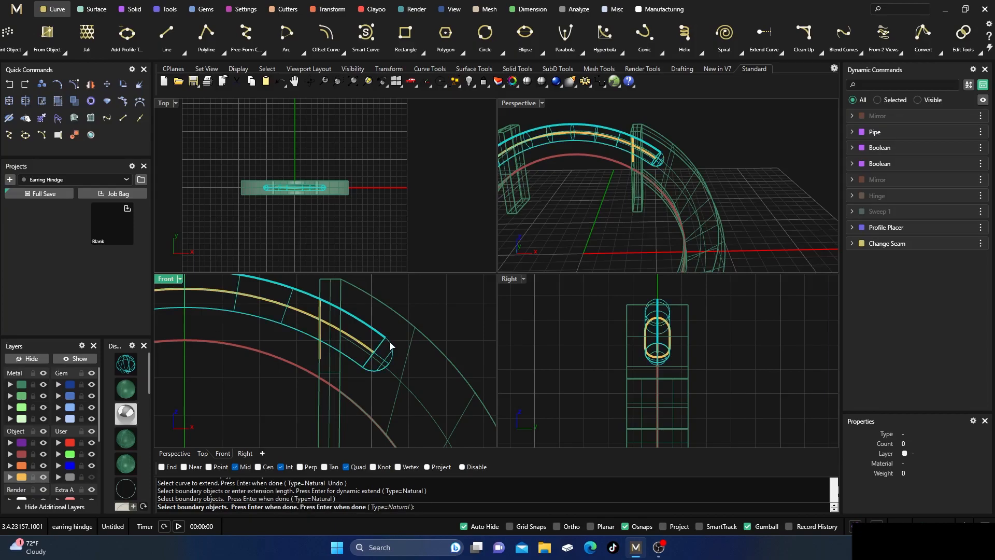
left_click(389, 361, "ctrl")
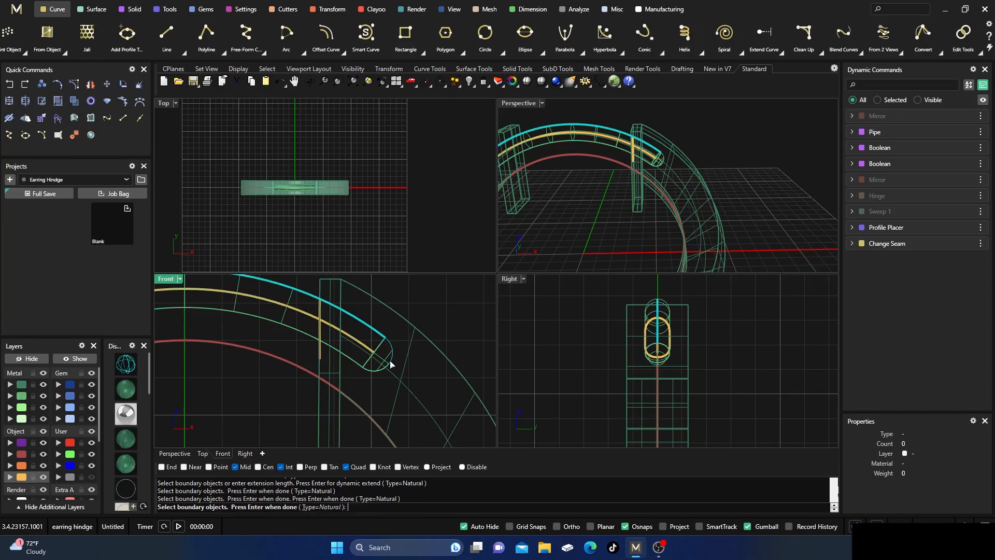
key("Return")
left_click(385, 340)
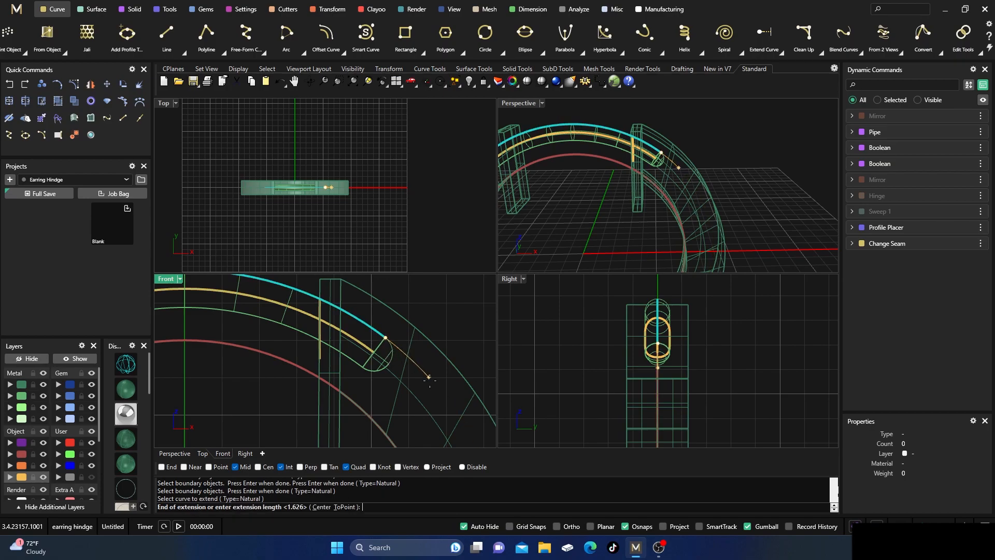
left_click(457, 413)
scroll(466, 323, "down", 2)
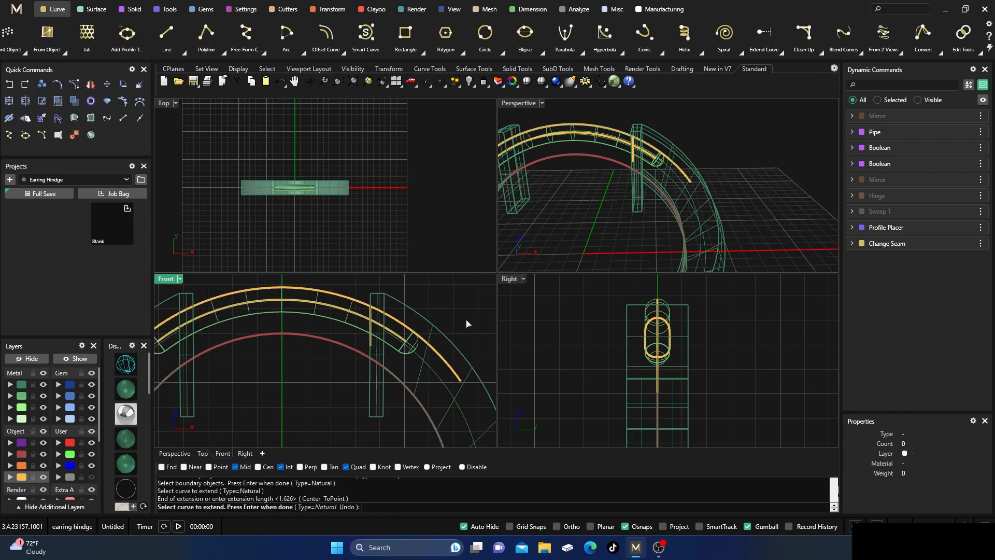
- Finish extending the outer arc past the post on the ring's right side
scroll(455, 310, "down", 2)
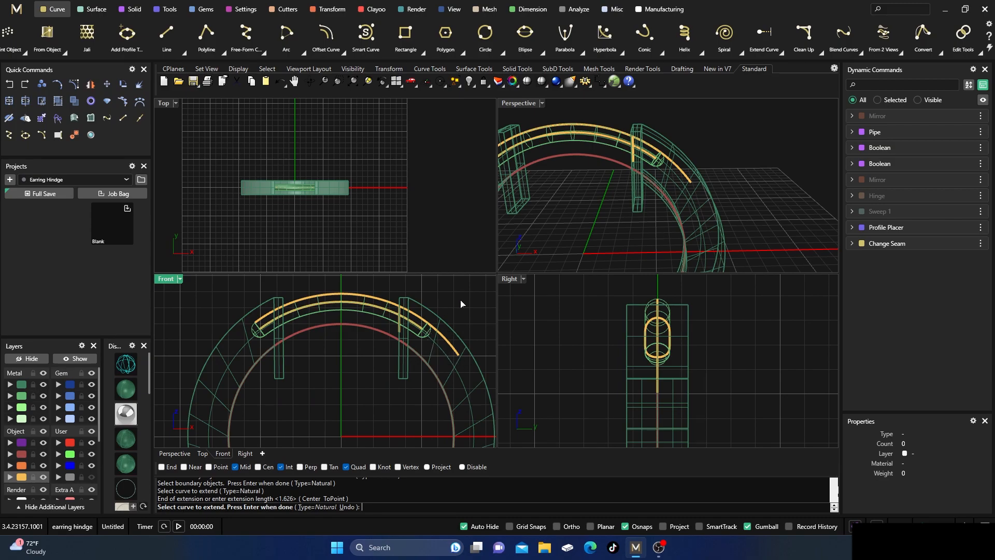
key("Return")
left_click(453, 343)
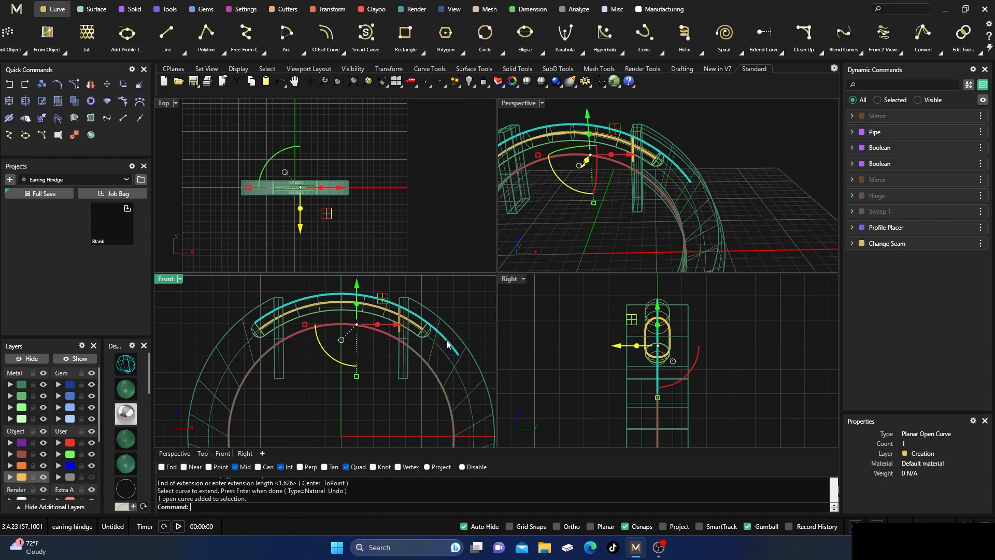
key("Escape")
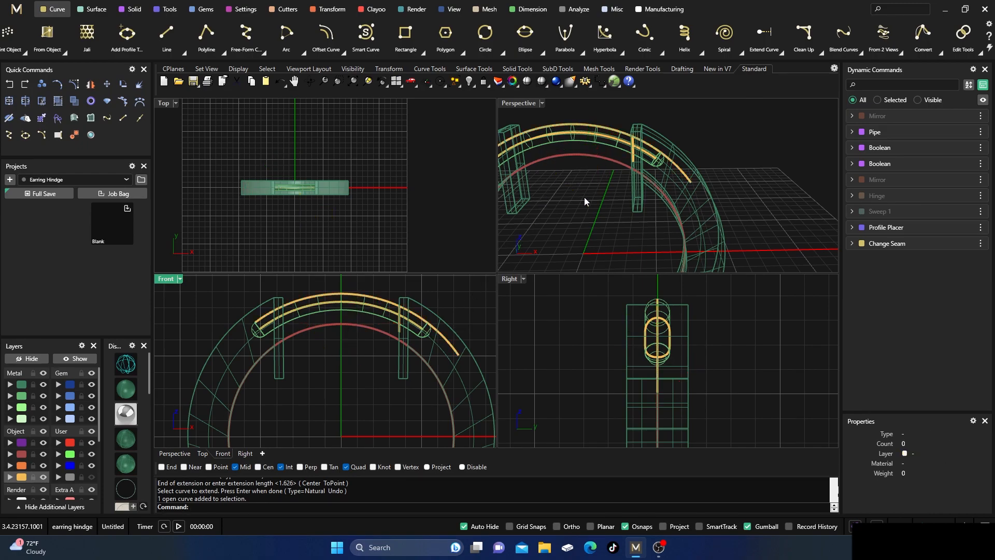
- Join the two open curves of the upright slot-shaped profile at the post into one closed curve
scroll(584, 201, "up", 3)
scroll(628, 171, "up", 3)
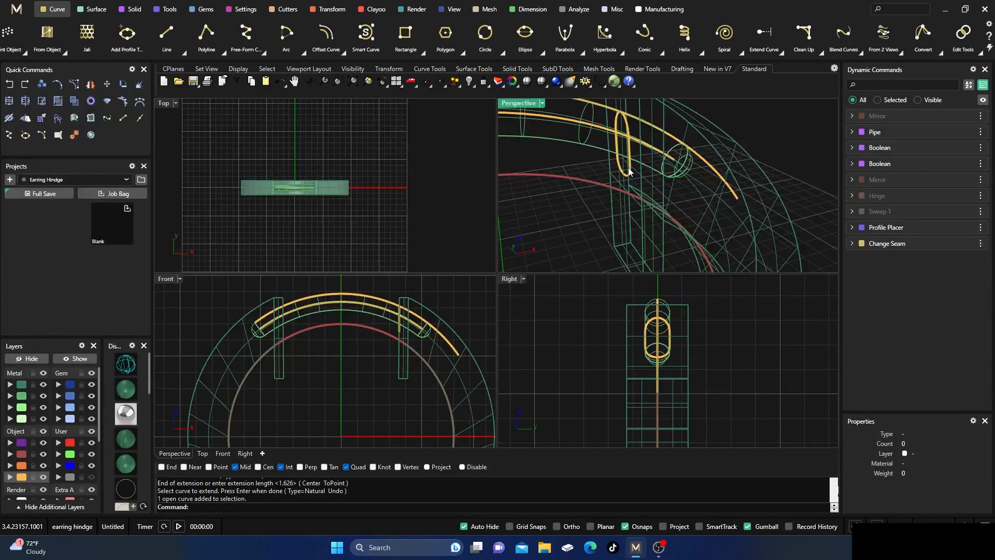
left_click(630, 172)
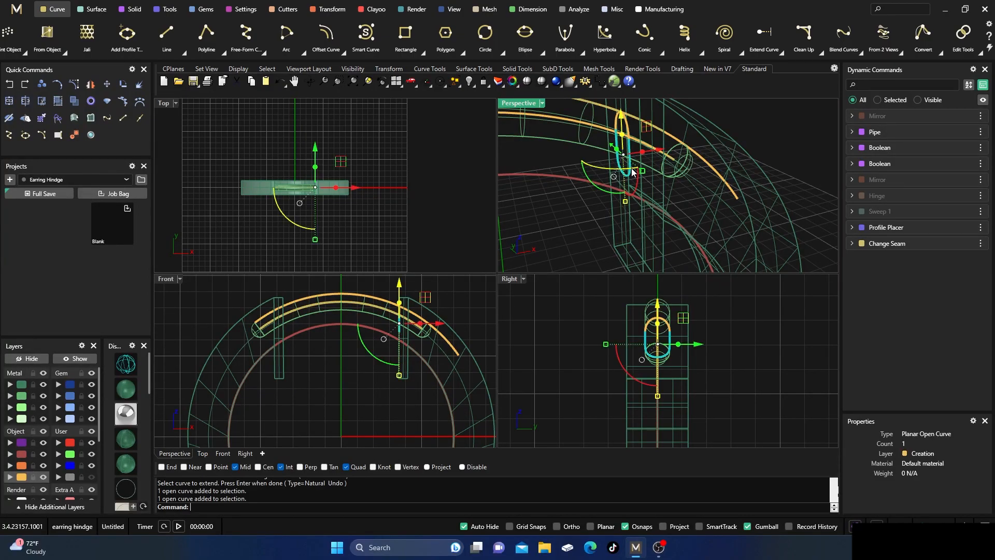
scroll(623, 132, "up", 2)
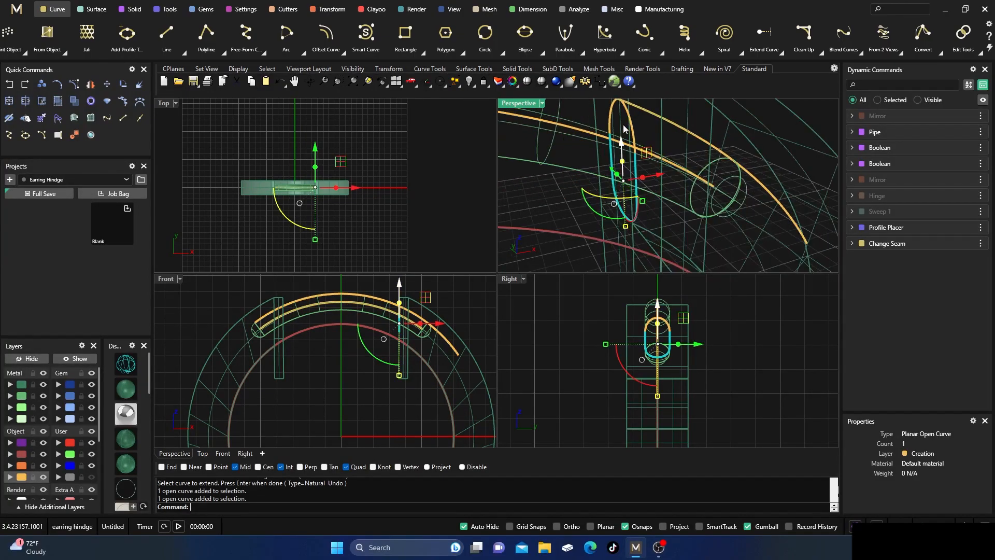
left_click(634, 131, "shift")
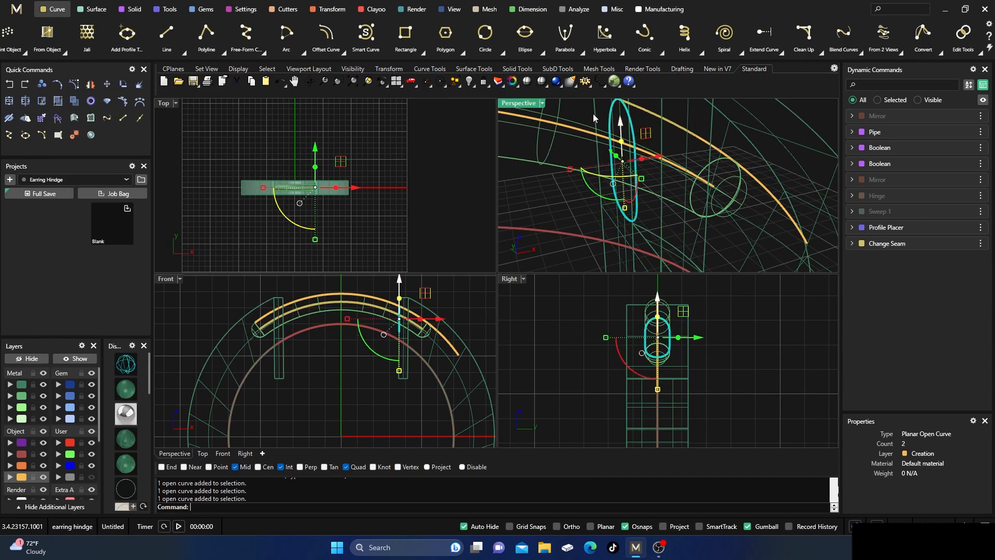
left_click(9, 101)
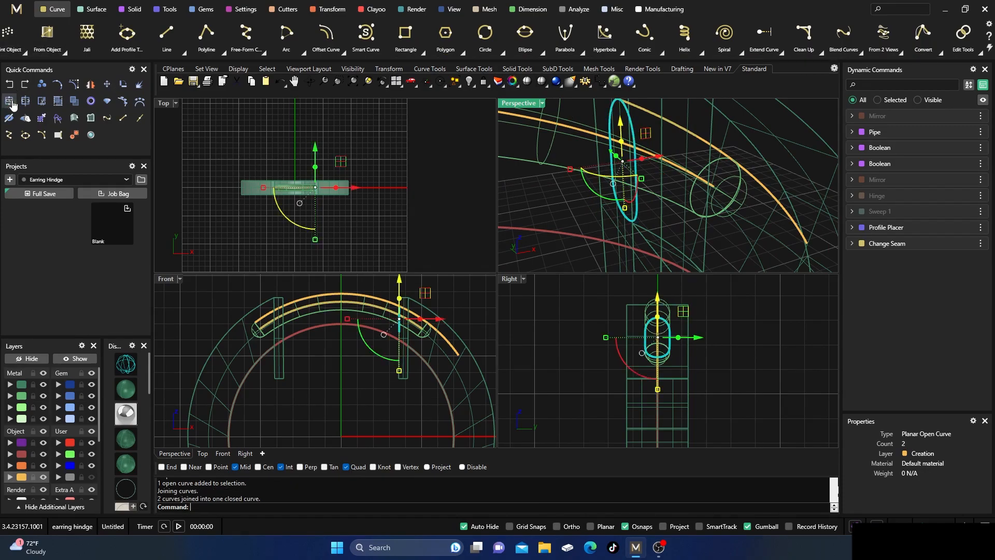
- Rotate a copy of the closed profile about the origin 0,0,0 by about -18.4°, moving its upper end along the extended outer arc
left_click(615, 198)
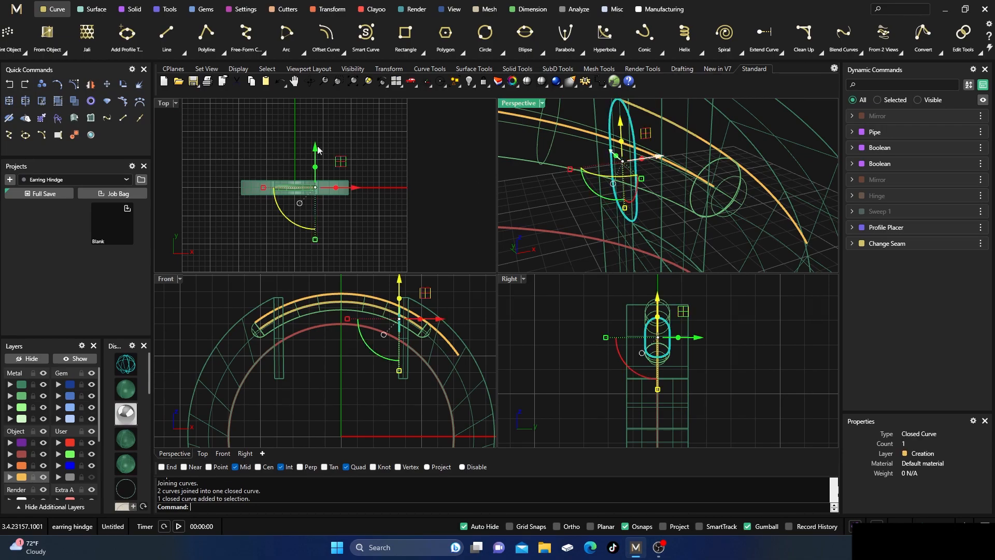
left_click(123, 101)
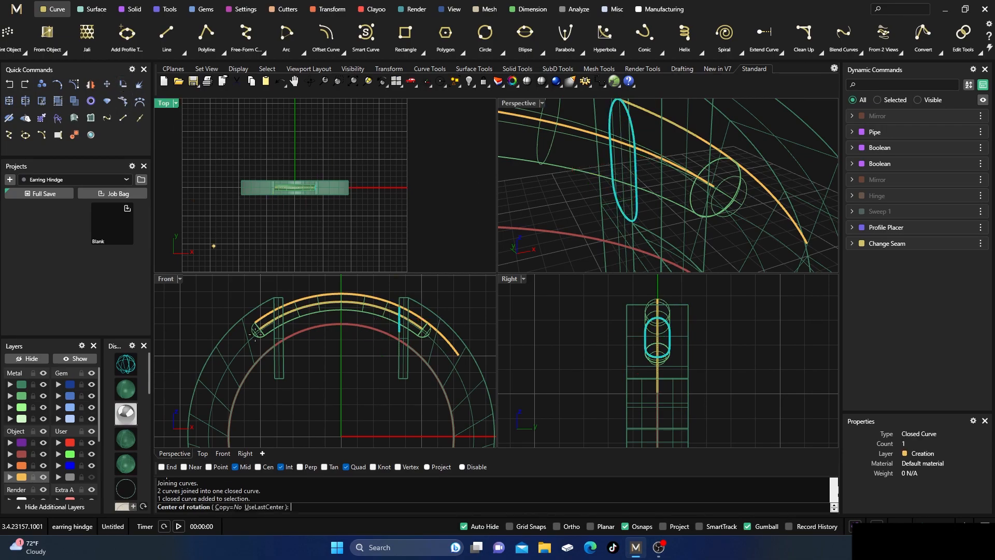
left_click(230, 507)
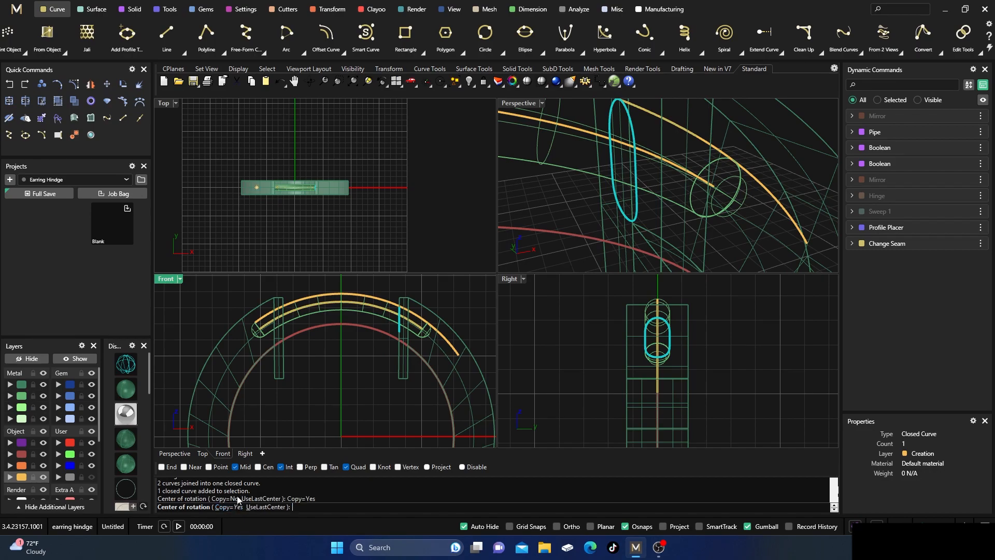
scroll(325, 379, "down", 4)
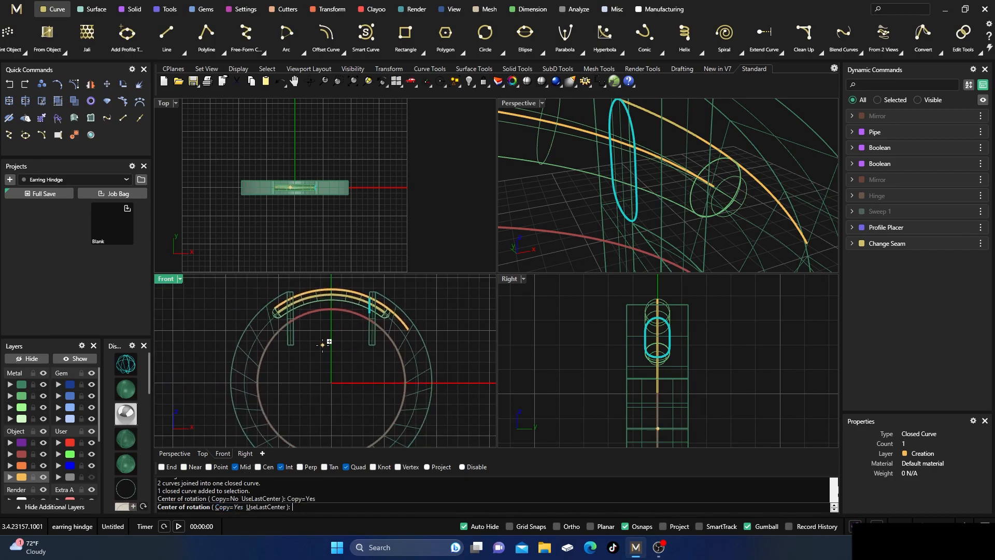
left_click(332, 383)
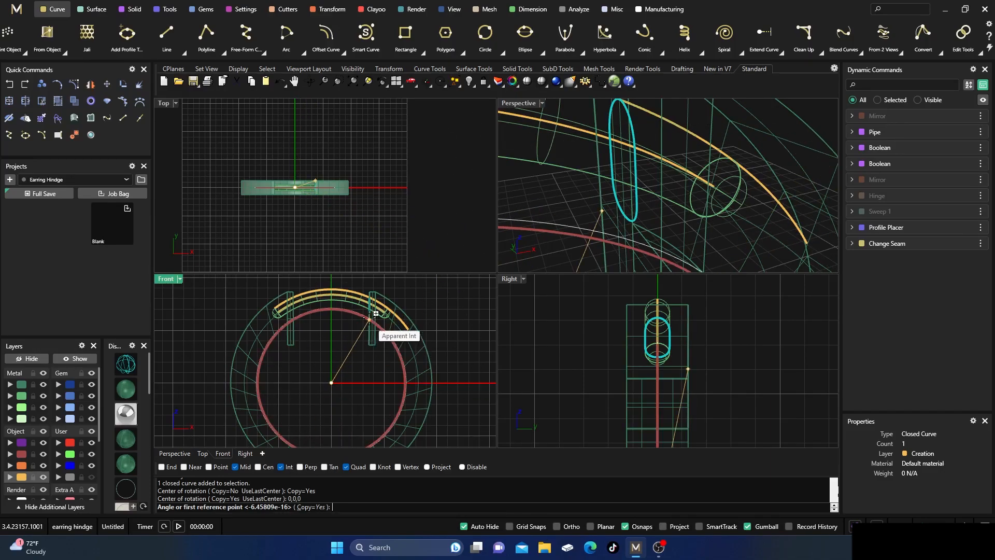
scroll(382, 334, "up", 4)
right_click_drag(337, 372, 338, 431)
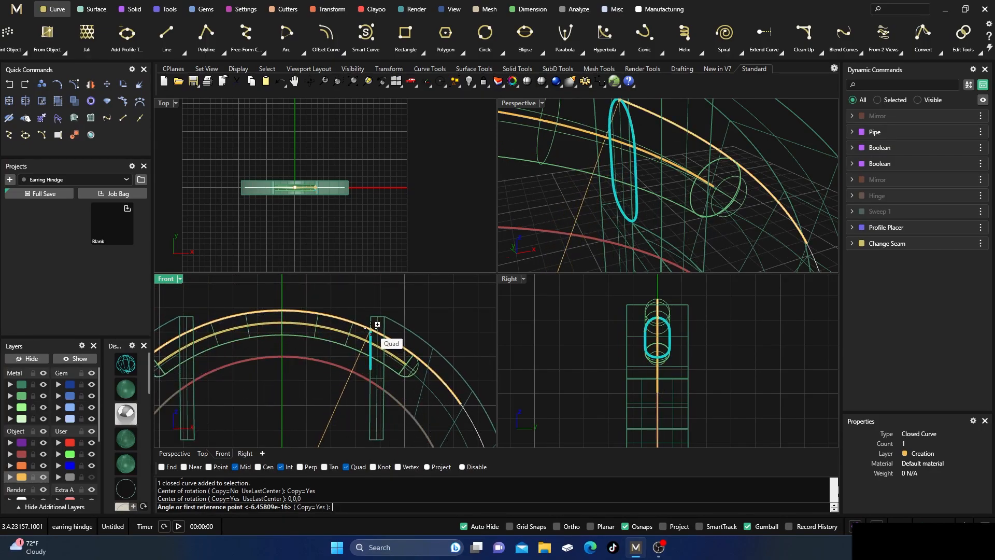
left_click(371, 328)
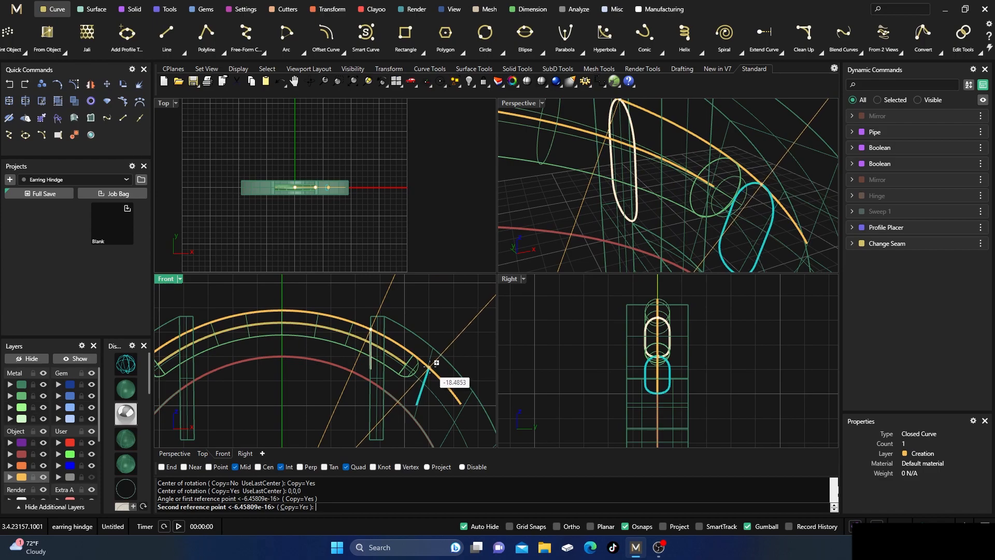
left_click(428, 365)
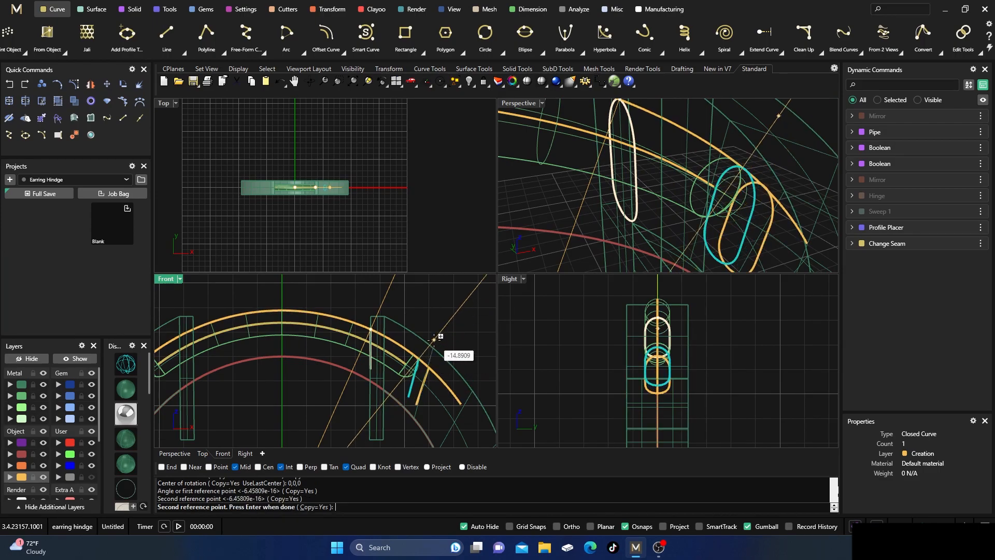
key("Return")
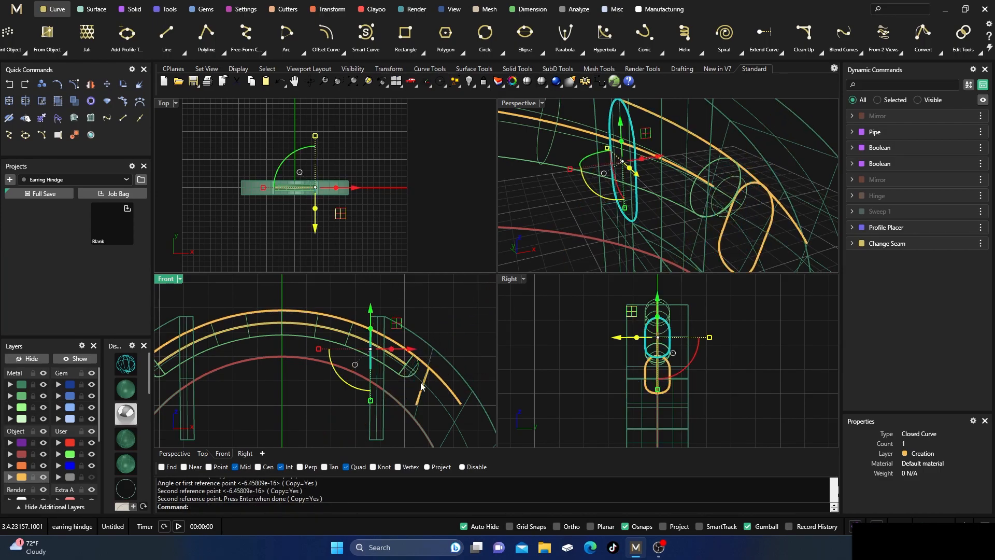
key("Escape")
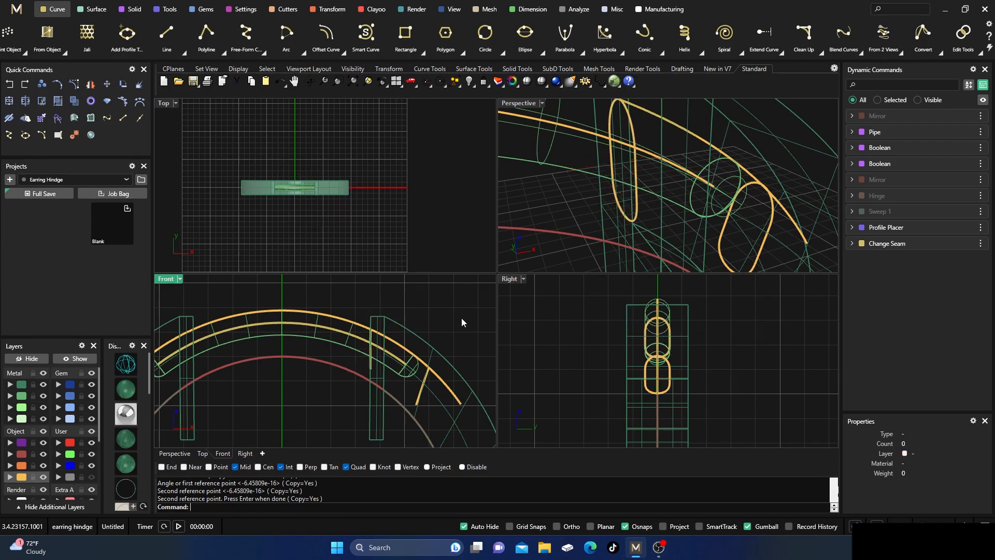
- Rotate a copy of the new profile about its upper end on the arc, tilting its lower end slightly inward
left_click(139, 105)
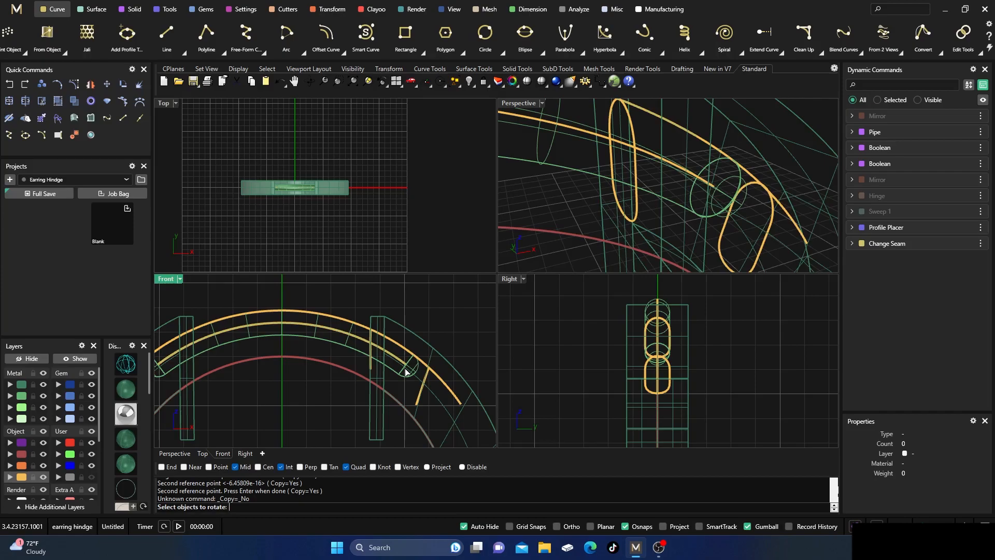
left_click(418, 402)
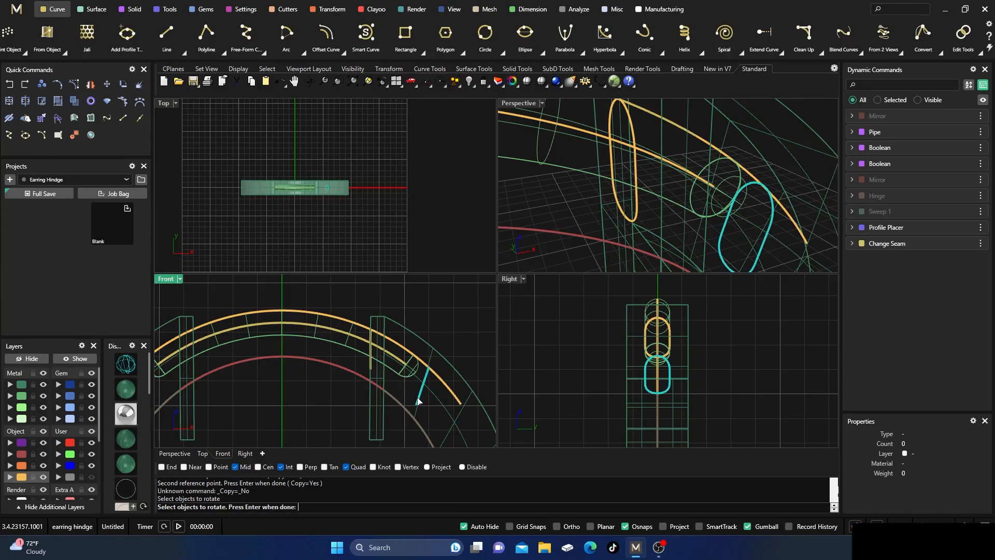
key("Return")
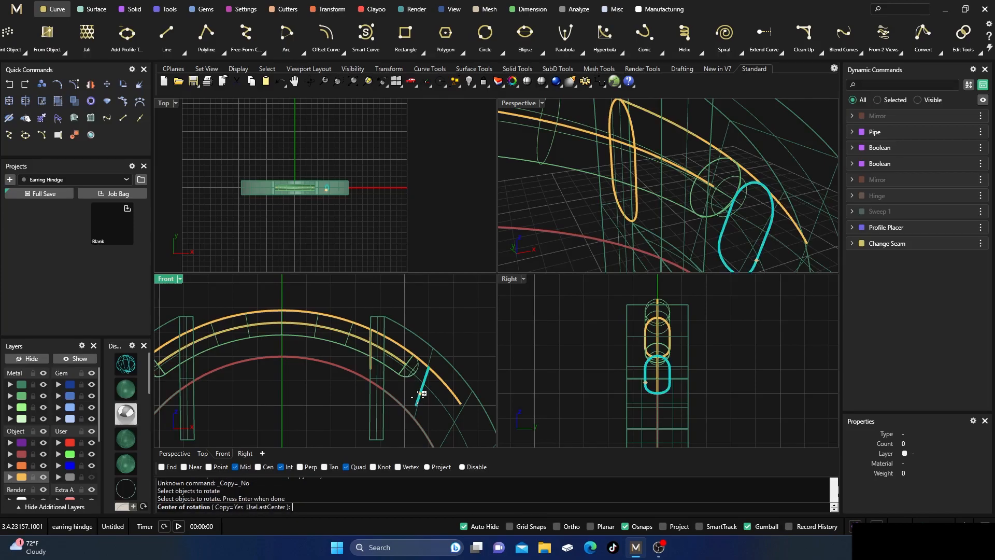
left_click(428, 366)
left_click(417, 403)
left_click(410, 394)
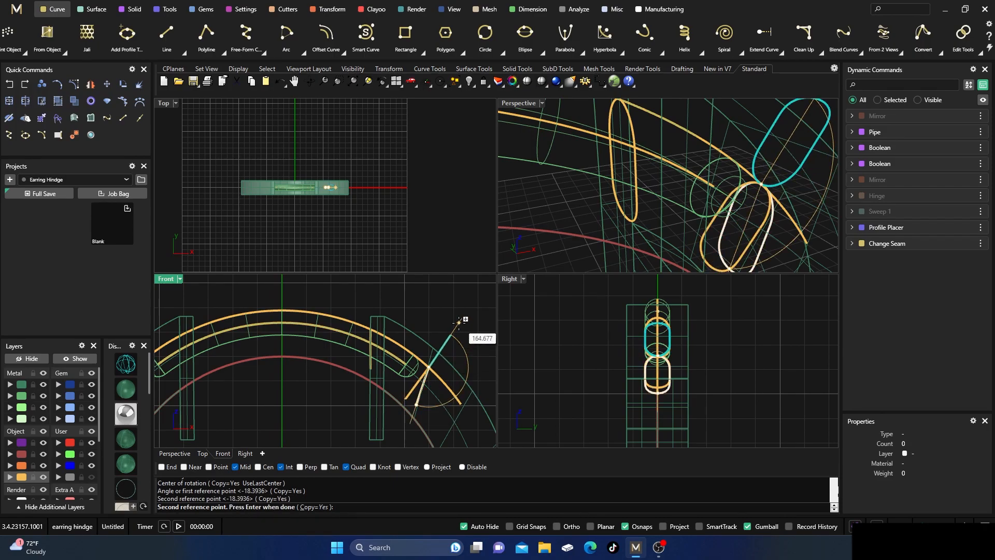
key("Return")
- Delete the less tilted of the two overlapping profiles on the extended arc
scroll(420, 415, "up", 3)
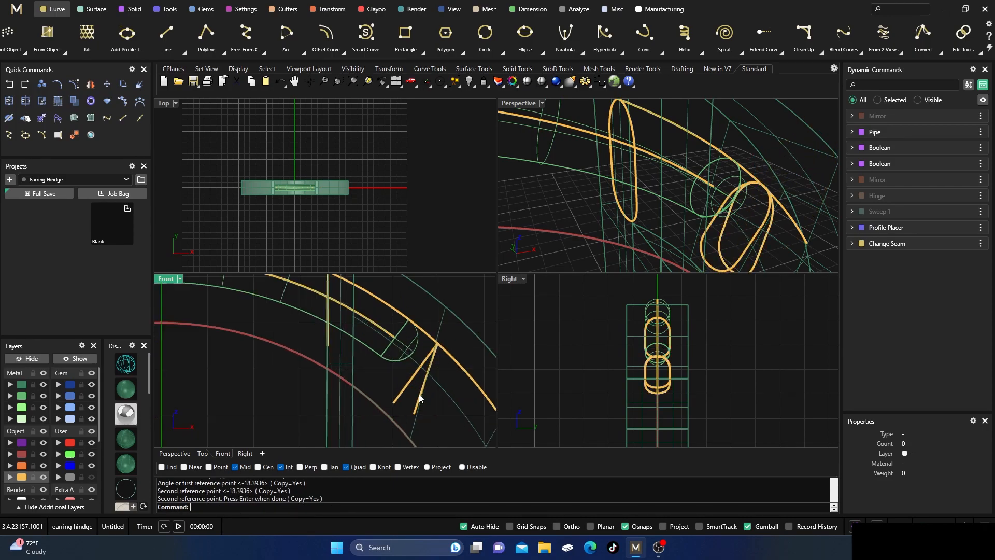
left_click(418, 401)
key("Delete")
scroll(416, 396, "down", 3)
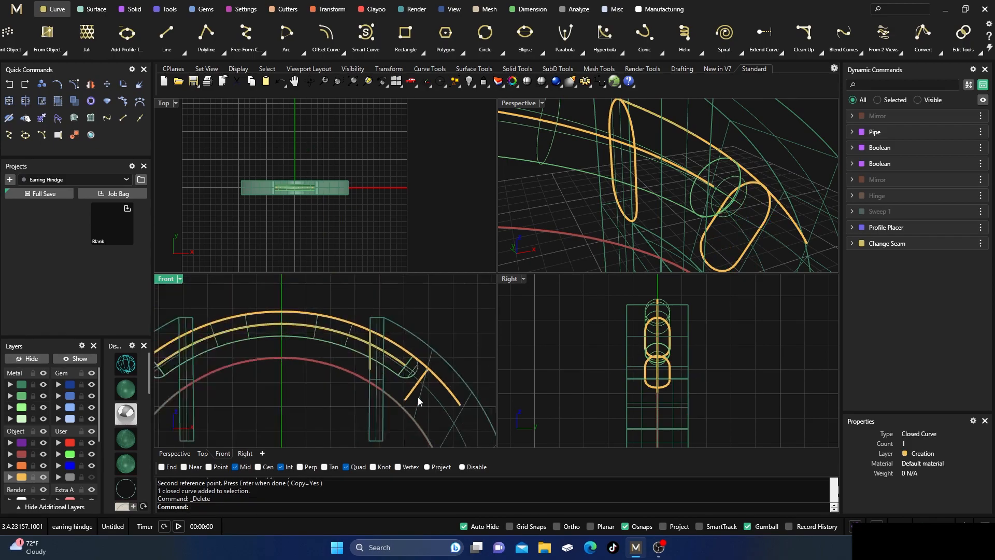
- Create a Sweep 1 along the outer arc through the upright and tilted profiles, with Mirror Cap, Enable Start Dome on and dome thickness 0.3
right_click_drag(593, 179, 622, 163)
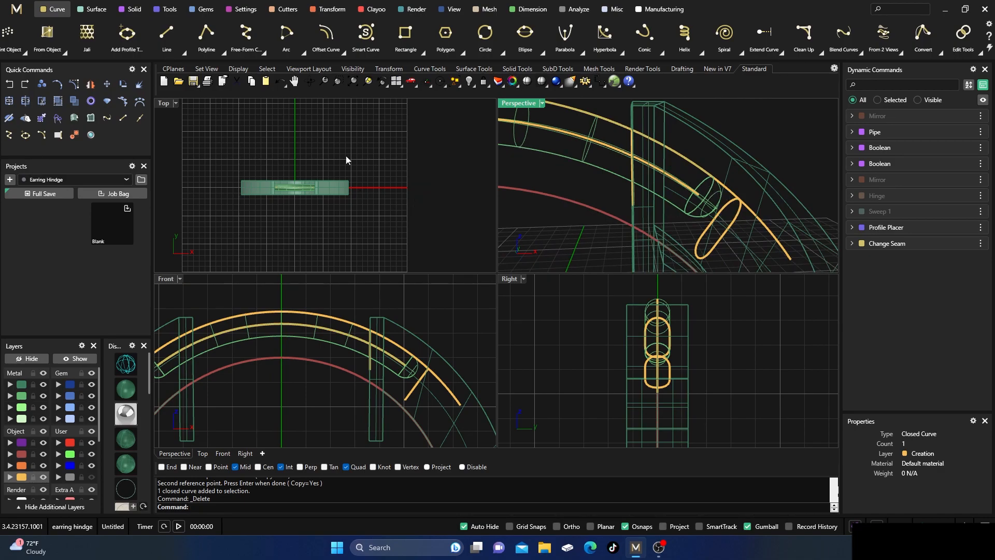
right_click_drag(523, 138, 555, 185)
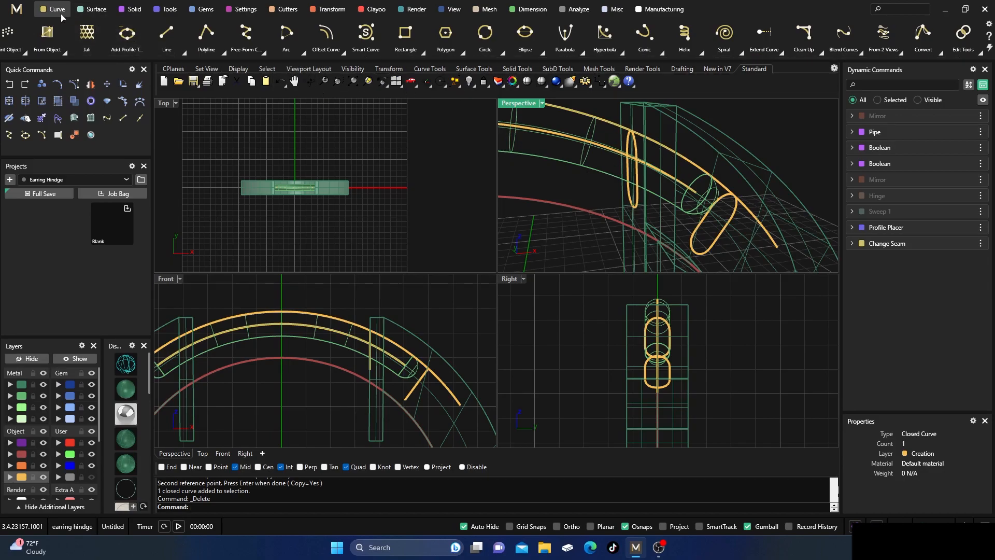
left_click(90, 11)
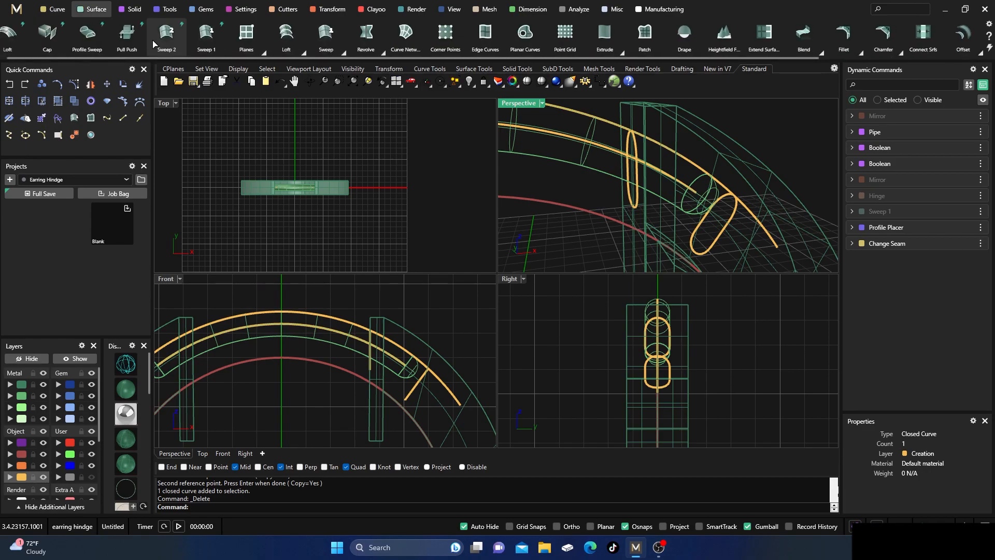
scroll(154, 44, "up", 1)
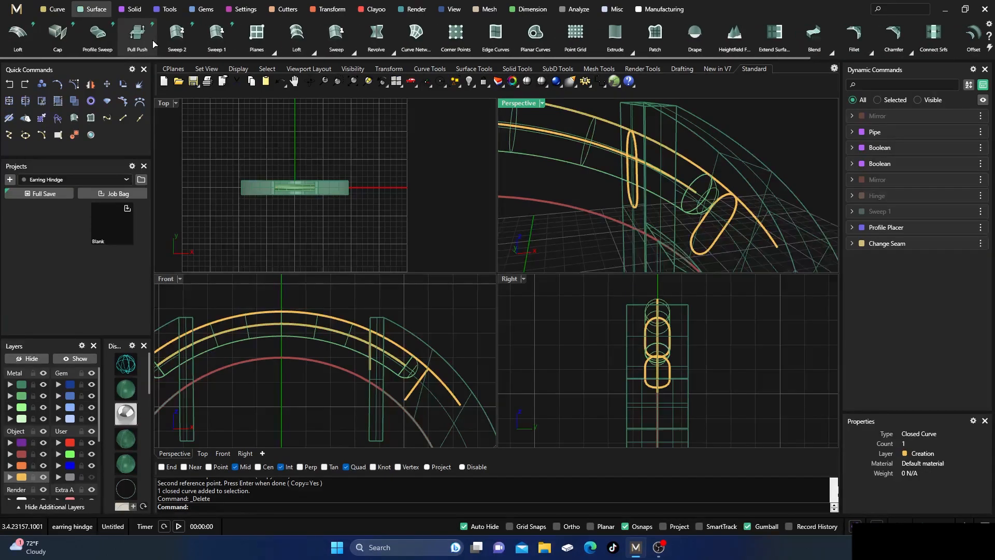
left_click(216, 33)
left_click(347, 325)
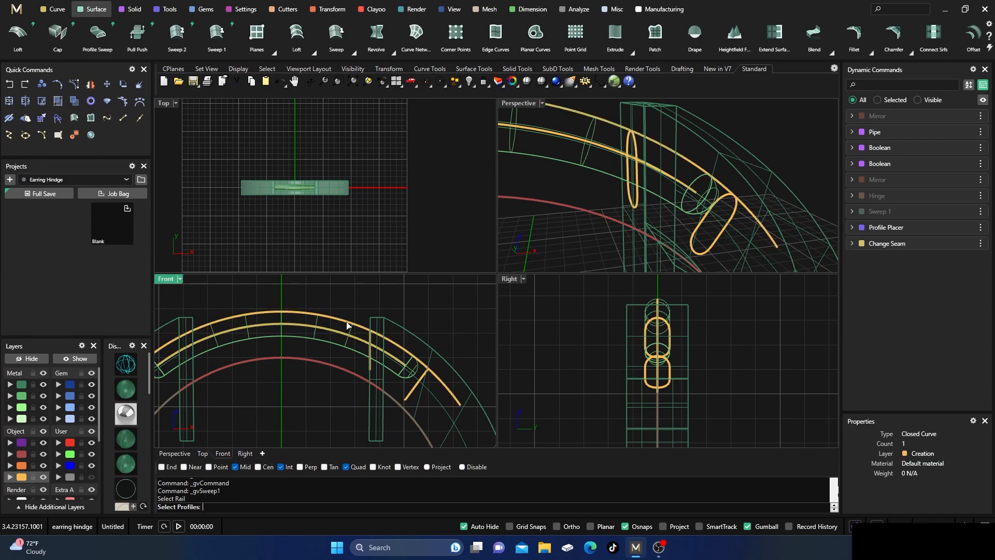
left_click(372, 344)
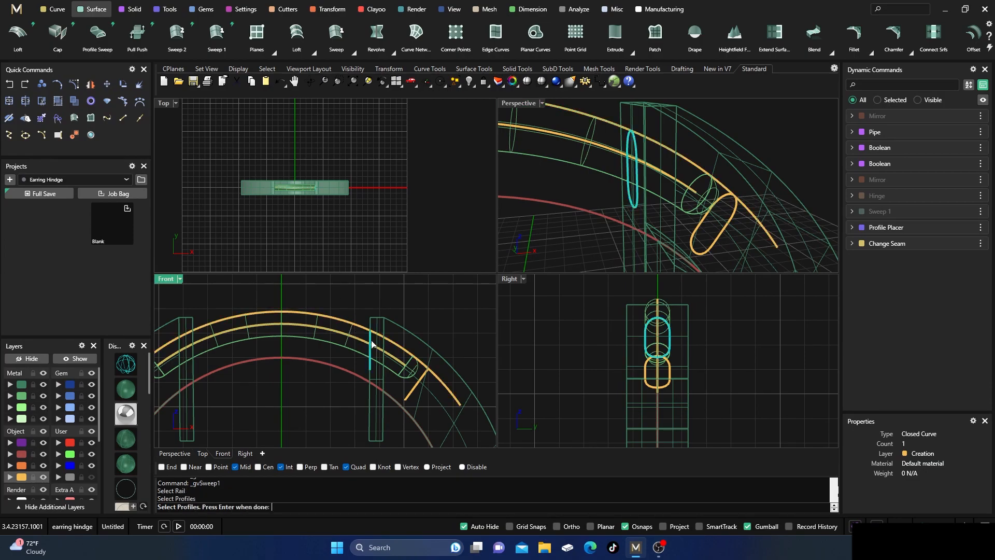
left_click(421, 381)
key("Return")
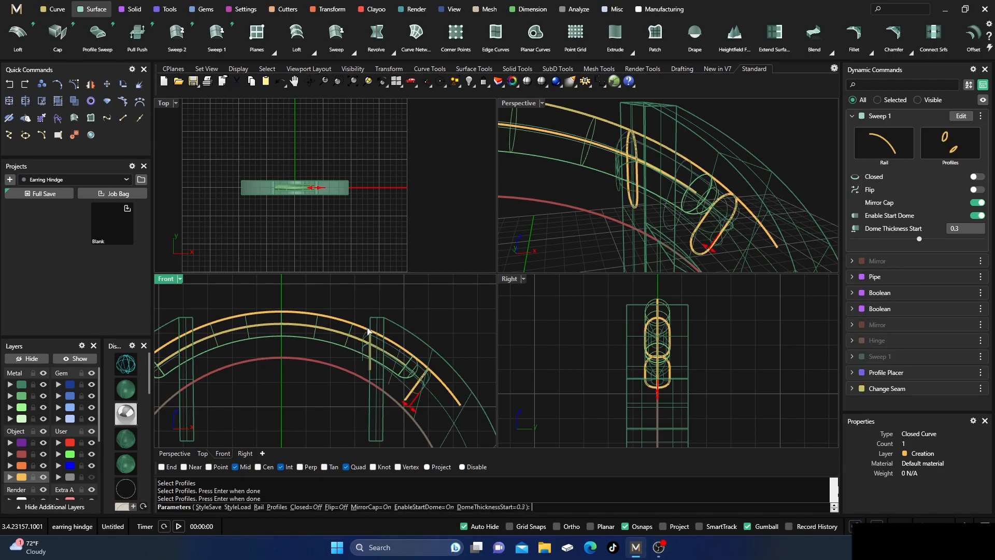
key("Return")
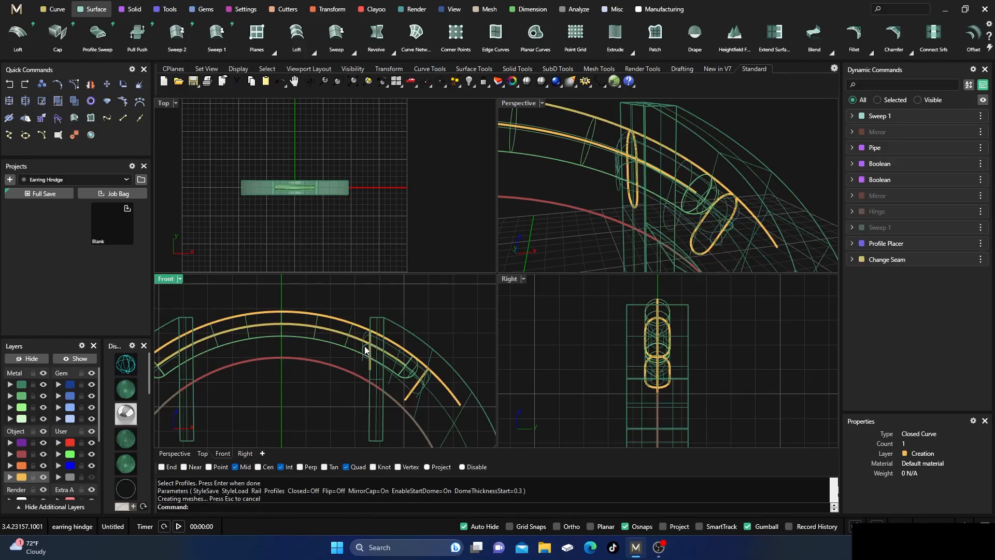
- Move the swept solid to the Cutting layer and inspect it in a shaded, maximized Perspective view
left_click(11, 465)
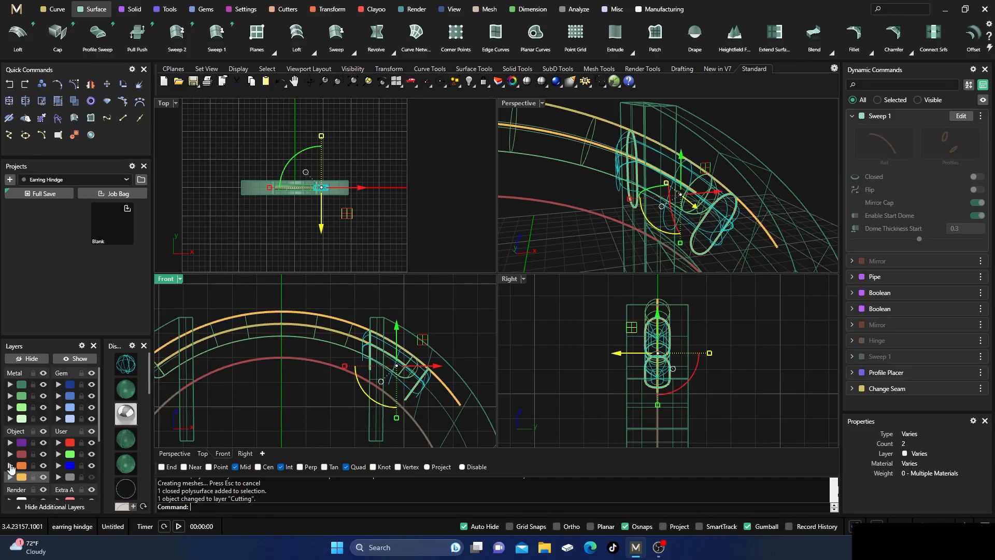
left_click(422, 169)
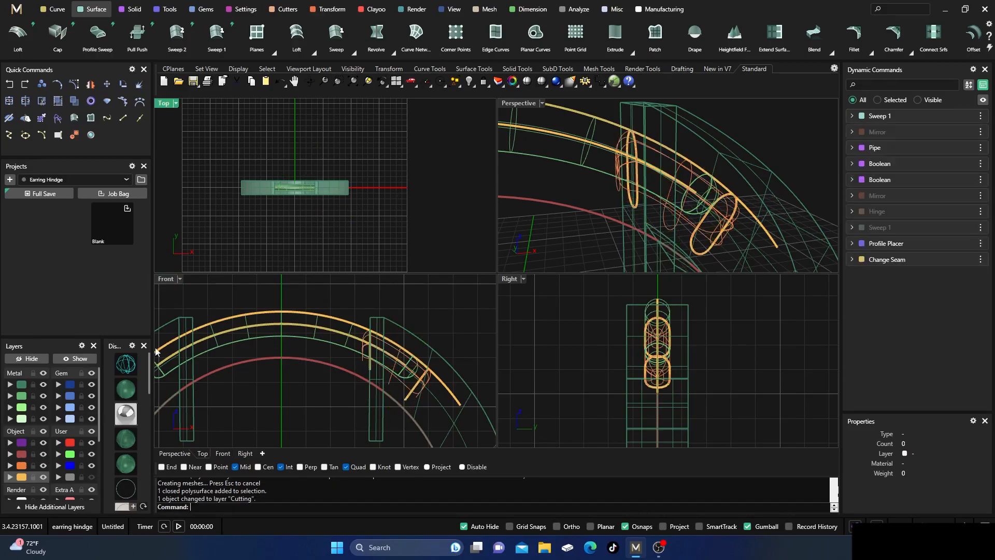
left_click(125, 389)
mouse_move(427, 175)
right_mouse_down()
mouse_move(451, 182)
mouse_move(443, 176)
right_mouse_up()
double_click(516, 104)
scroll(479, 222, "up", 4)
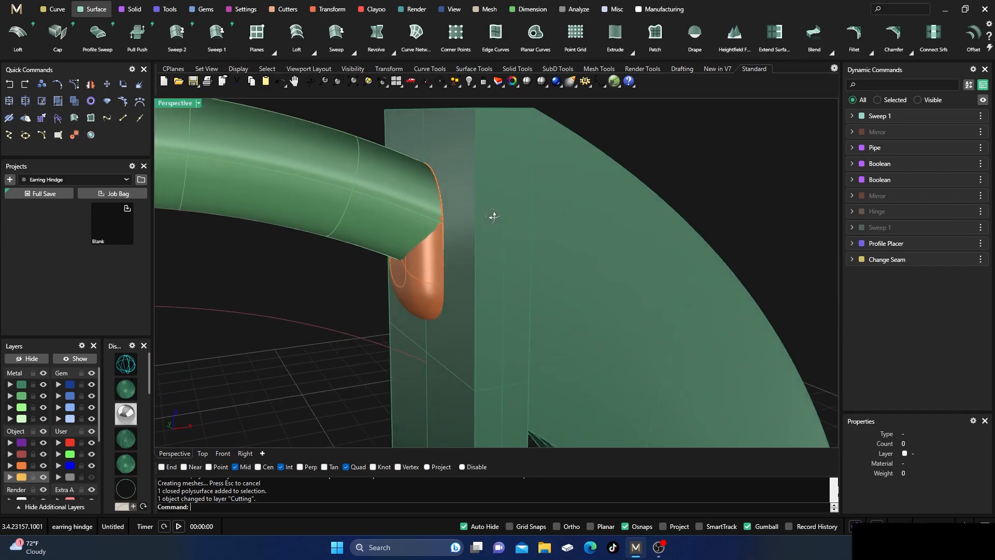
- Subtract the swept cutter from the earring half beside the pipe's end with a Boolean Difference
right_click_drag(460, 231, 435, 244)
scroll(418, 222, "down", 6)
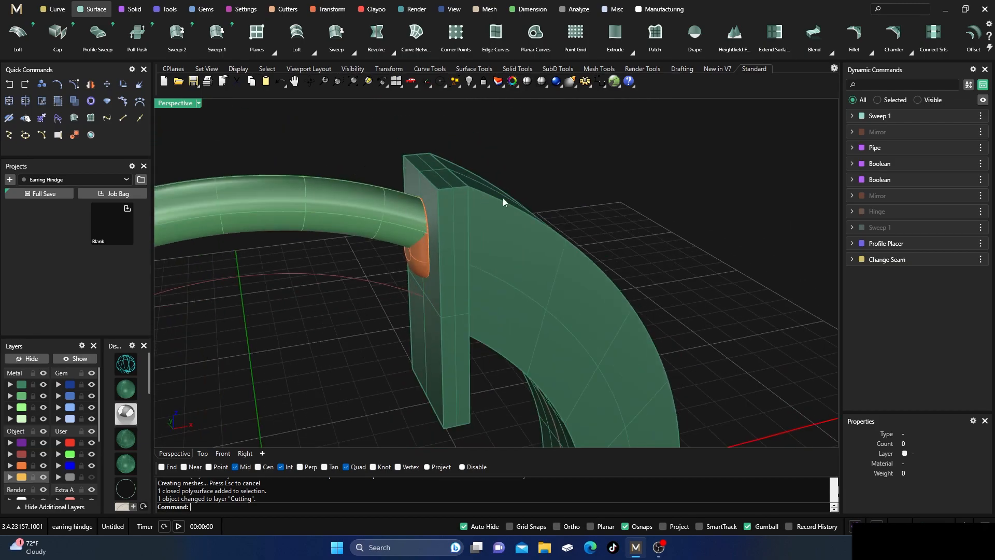
scroll(505, 207, "down", 5)
left_click(502, 222)
left_click(346, 200)
left_click(286, 248)
left_click(382, 167)
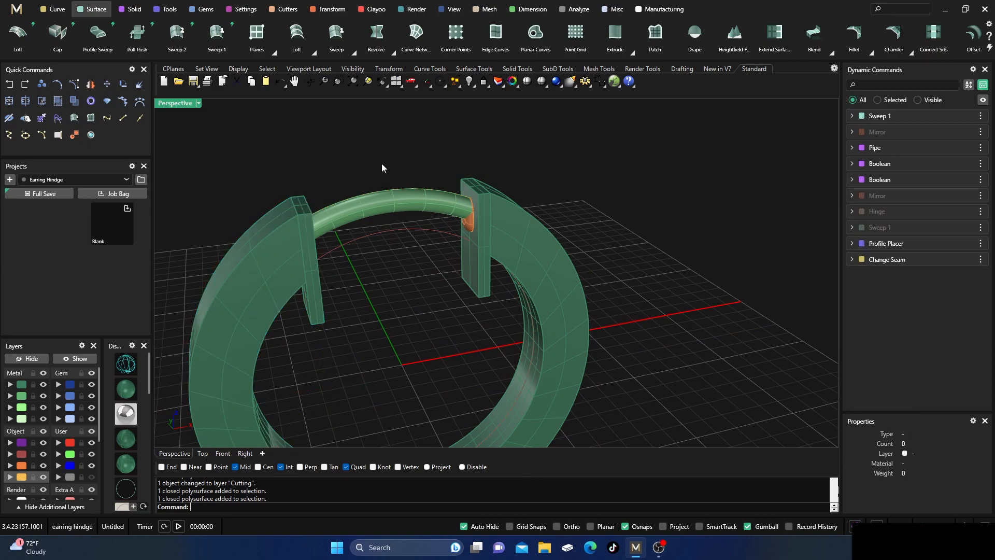
left_click(133, 10)
left_click(57, 32)
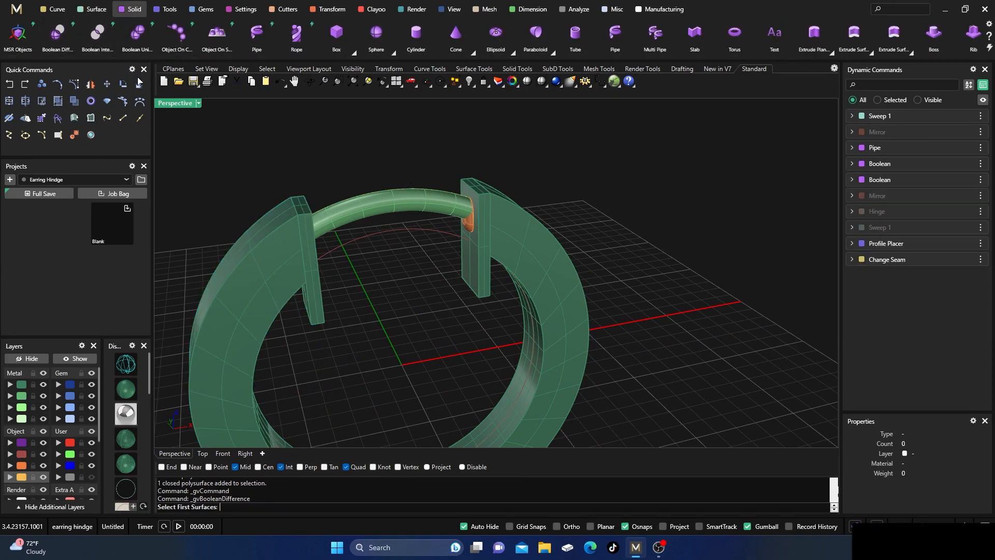
left_click(502, 215)
key("Return")
left_click(468, 227)
key("Return")
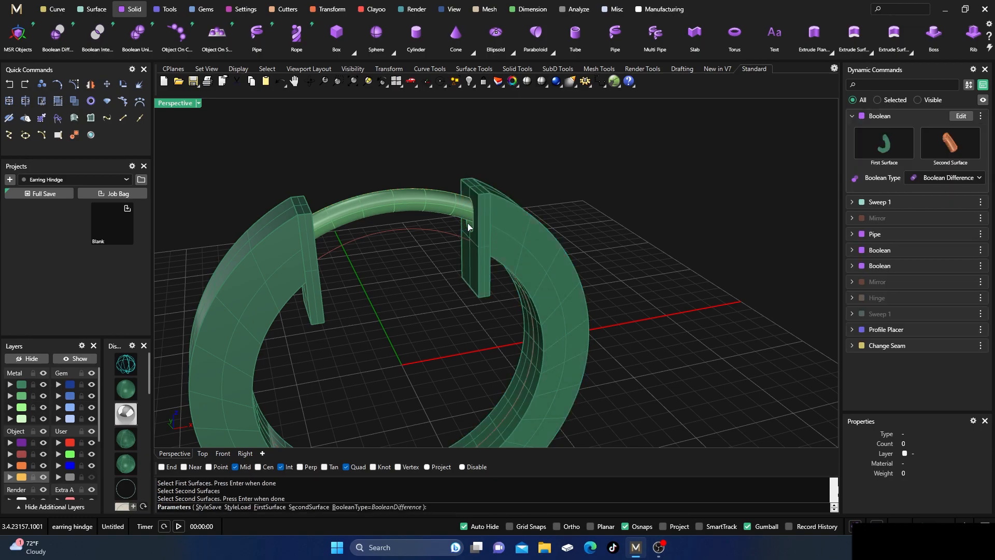
key("Return")
- Hide the pipe temporarily to examine the slot cut into the earring half, and check how the pipe fits in it
right_click_drag(465, 236, 462, 266)
left_click(393, 252)
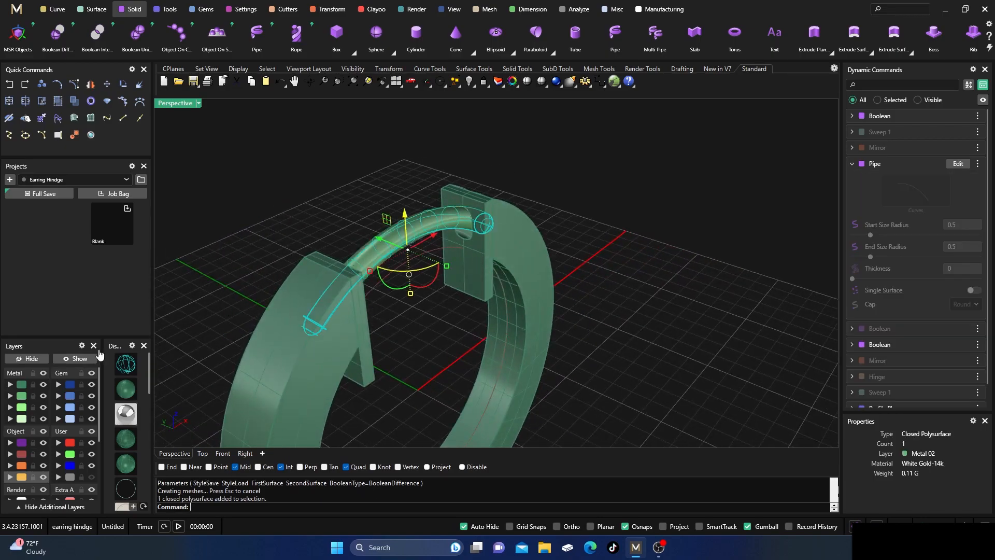
left_click(24, 363)
right_click_drag(358, 283, 223, 321)
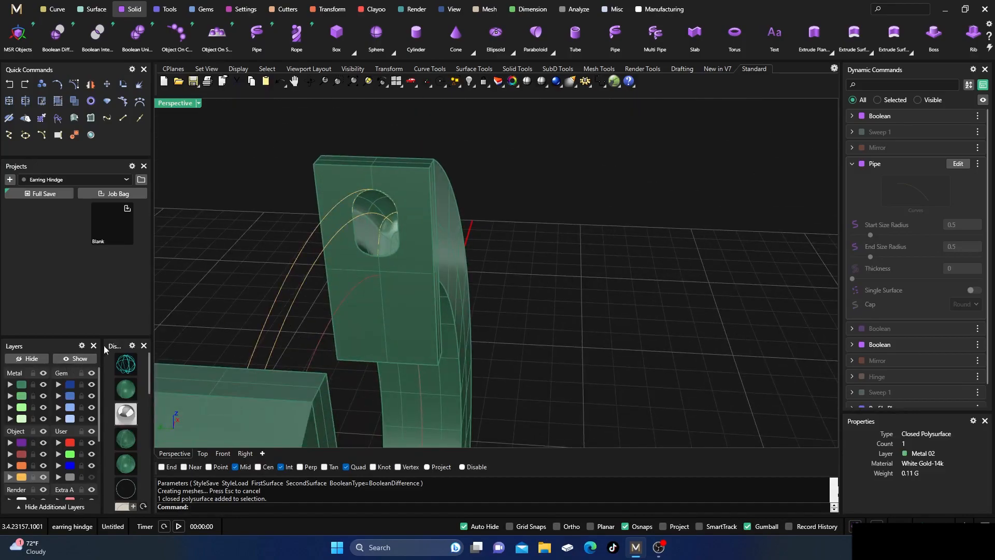
left_click(72, 358)
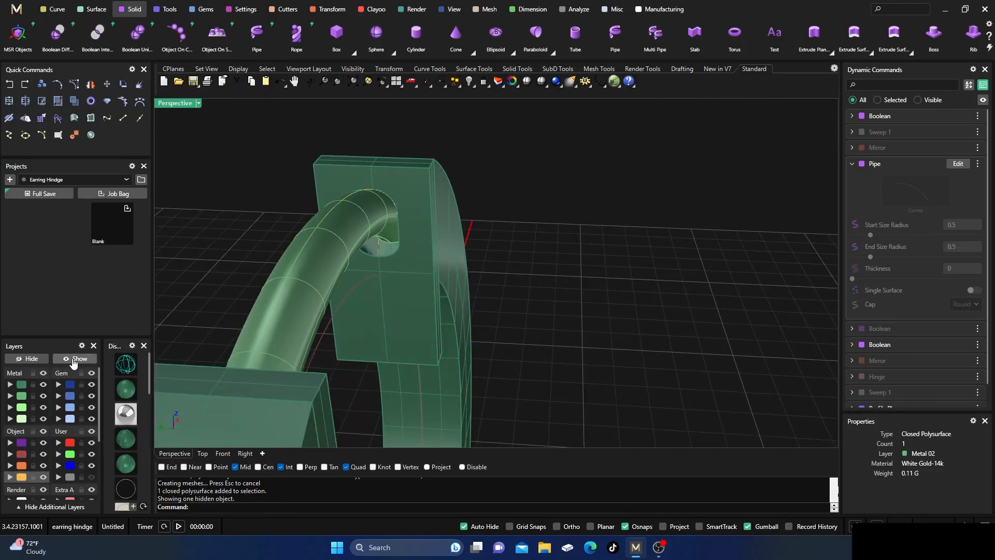
right_click_drag(384, 244, 371, 228)
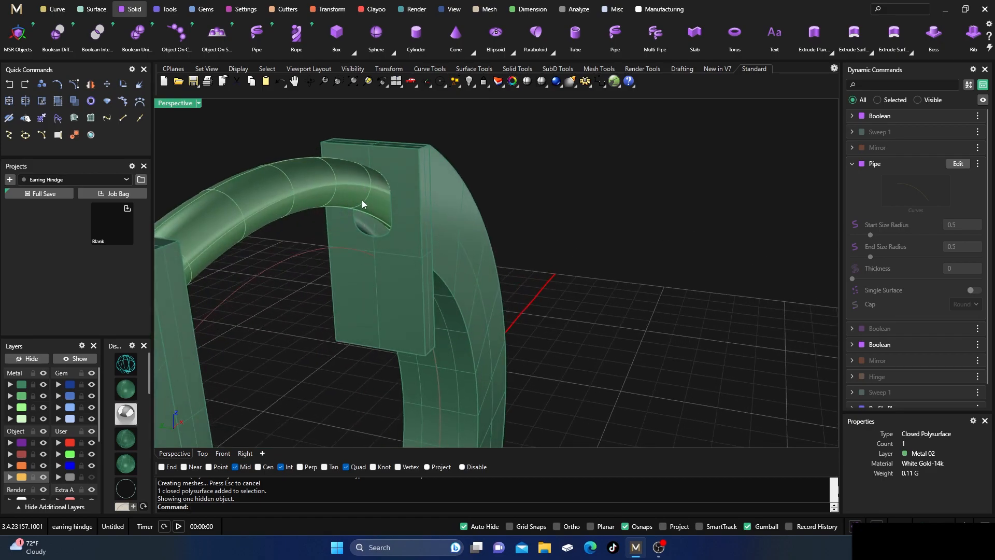
scroll(426, 151, "down", 5)
right_click_drag(433, 191, 405, 189)
scroll(407, 170, "up", 4)
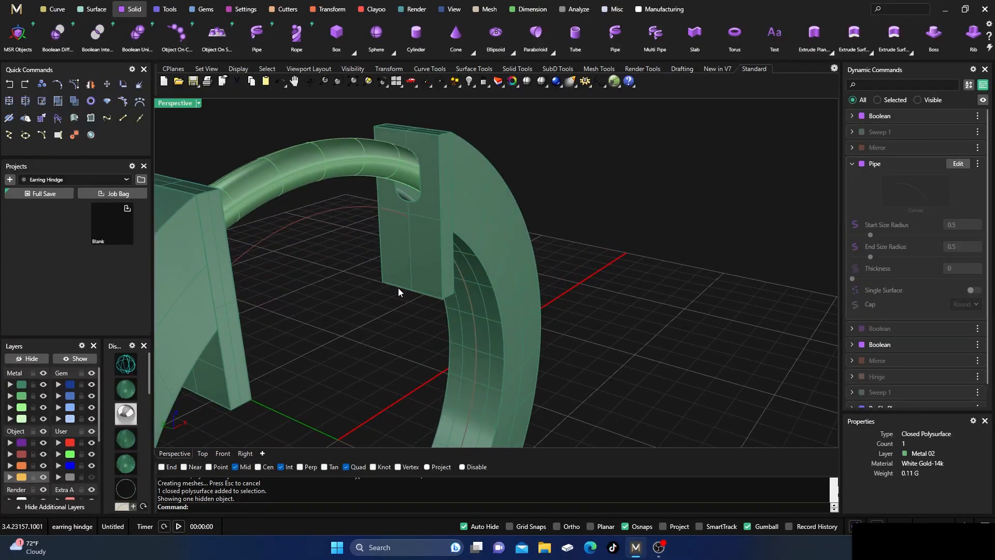
scroll(402, 295, "down", 3)
right_click_drag(392, 352, 327, 346)
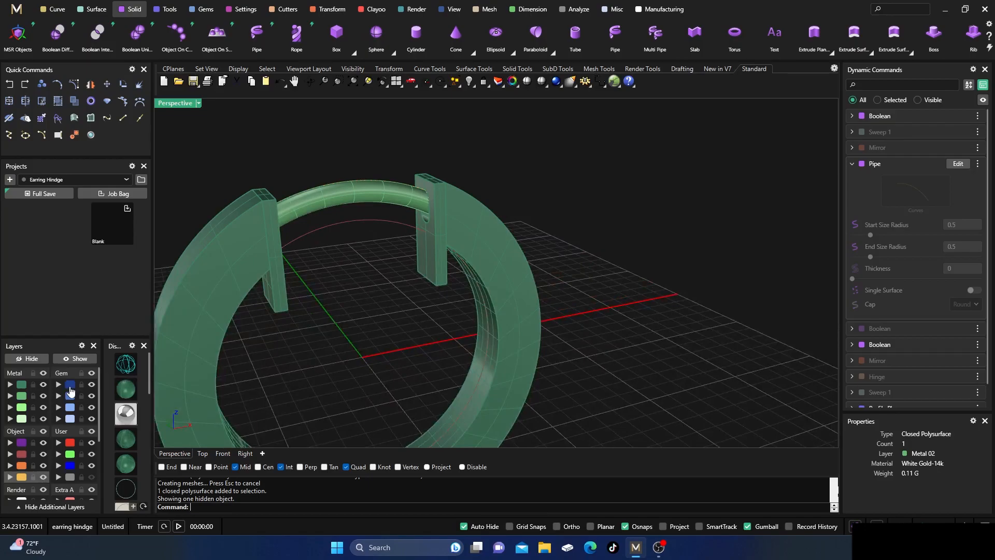
- Hide the two metal layers that hold the earring halves and the pipe
left_click(43, 385)
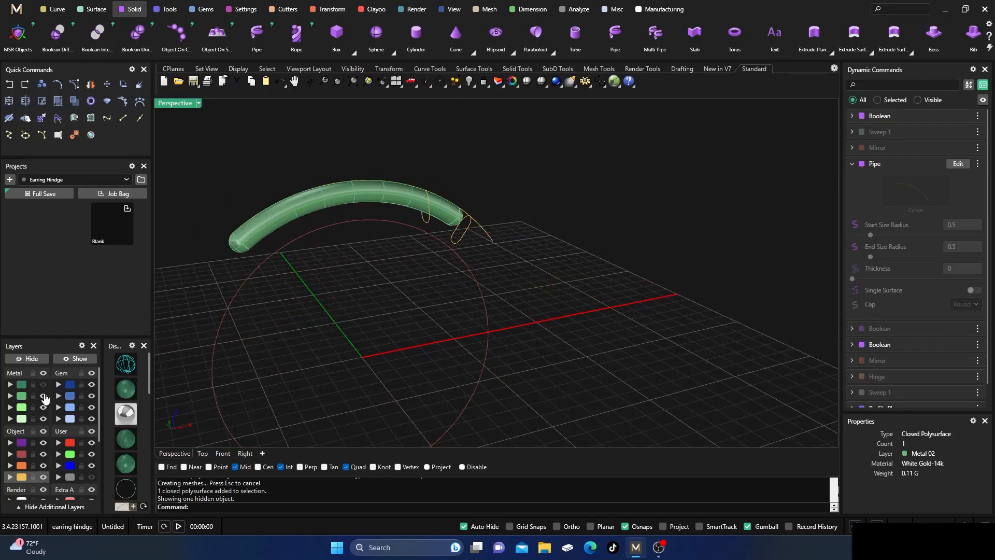
left_click(44, 396)
right_click_drag(426, 340, 295, 192)
right_click_drag(384, 204, 373, 206)
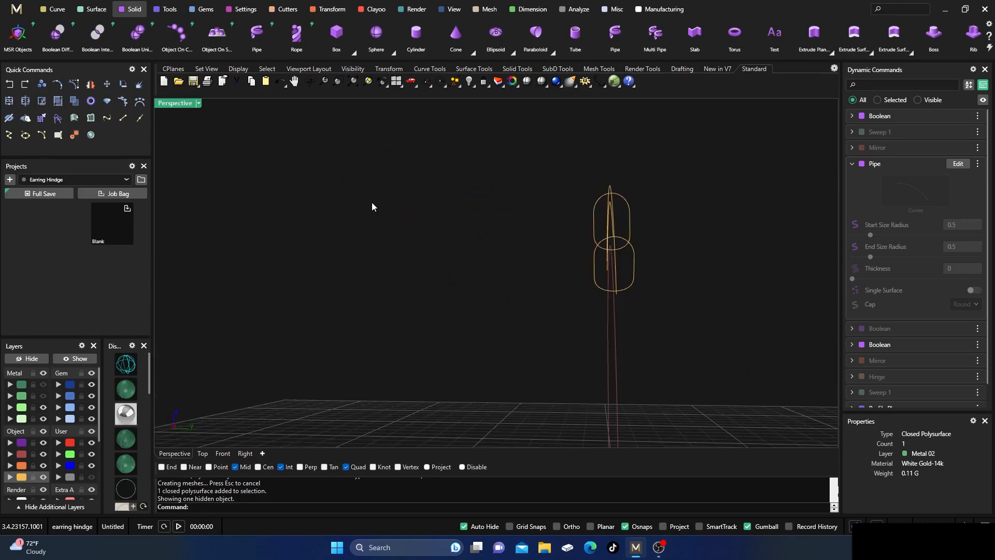
- In the Right view, draw a horizontal line from its midpoint at the top of the upright slot profile, extending slightly beyond the profile's width
left_click(242, 454)
scroll(420, 248, "up", 1)
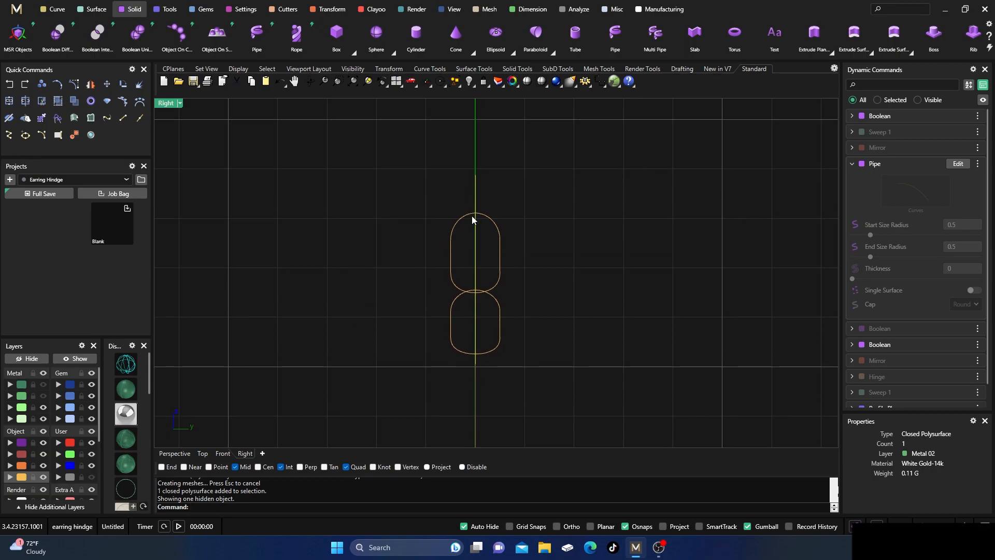
left_click(53, 9)
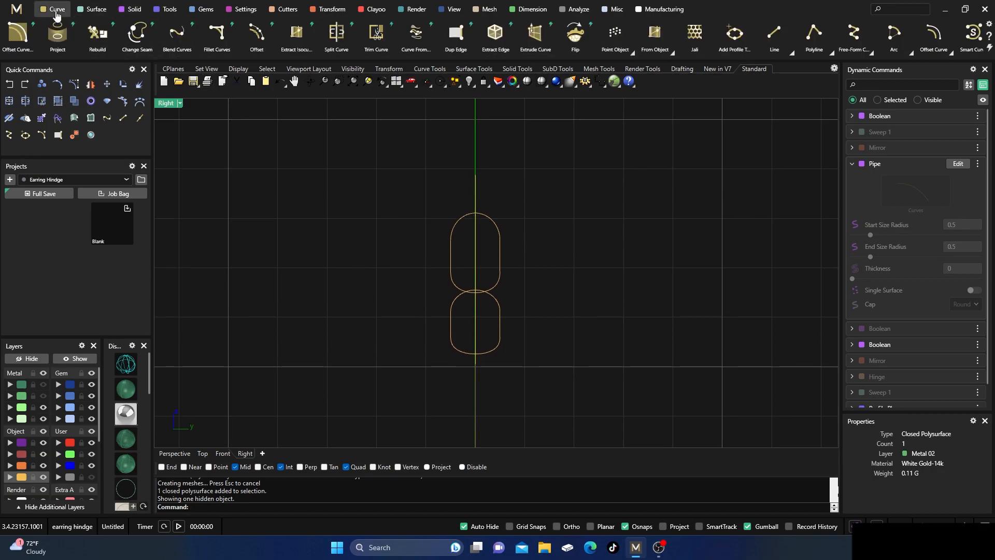
left_click(774, 33)
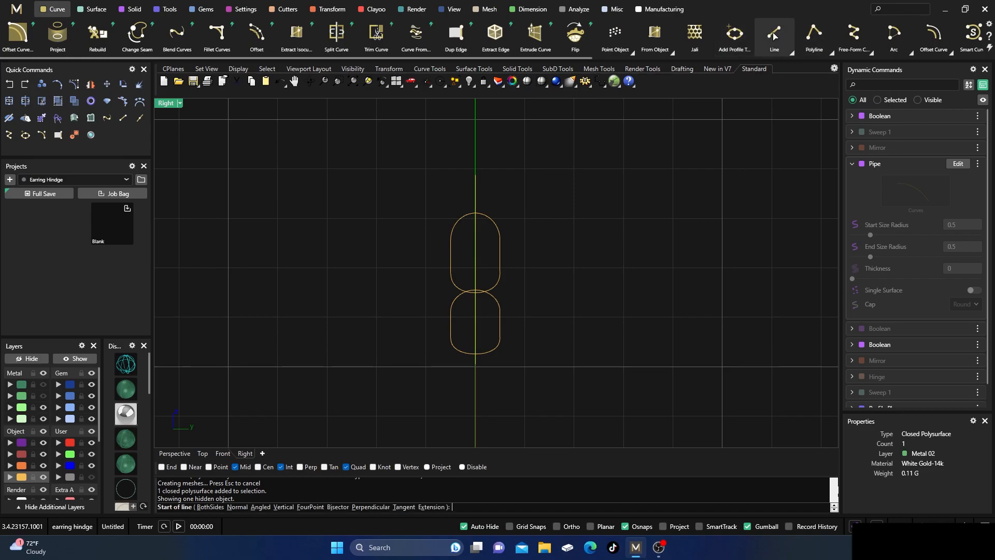
key("Escape")
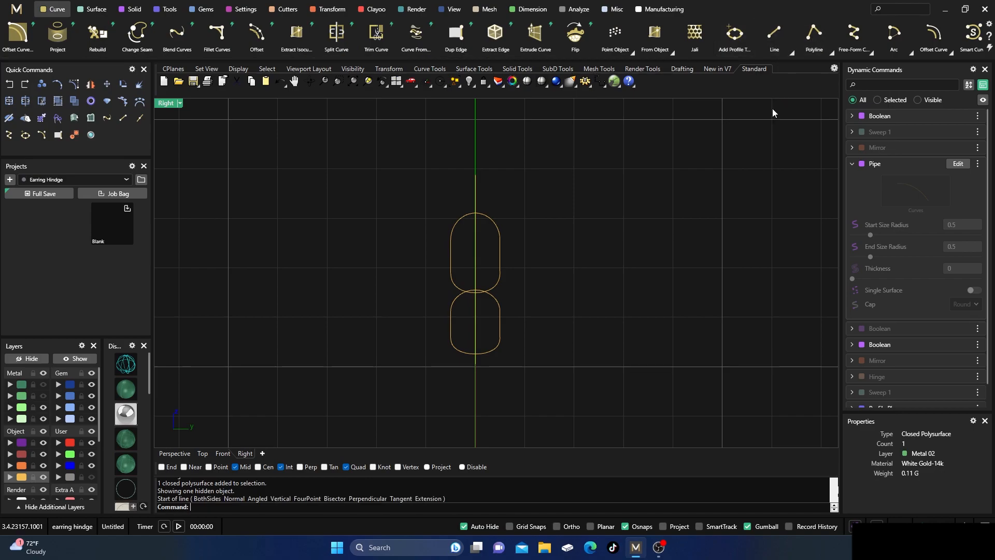
right_click(774, 35)
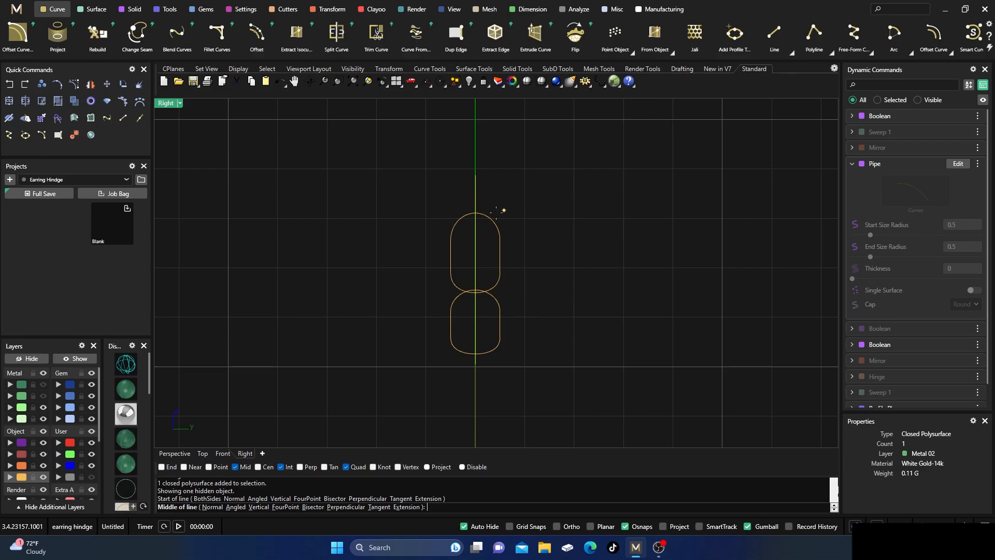
left_click(475, 213)
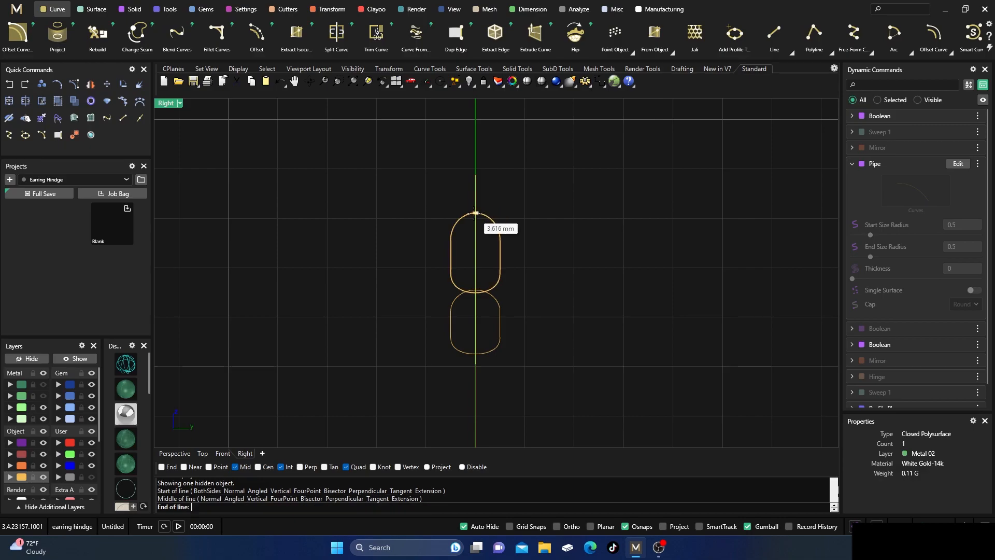
left_click(515, 216)
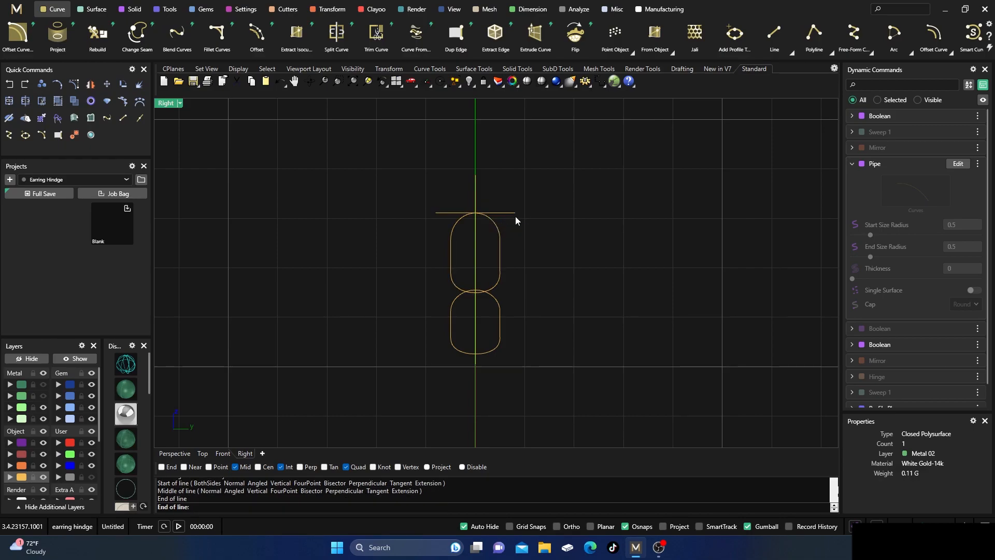
- Move the horizontal line straight down in the Perspective view so it crosses the upper part of the upright profile
left_click(443, 213, "shift")
double_click(166, 103)
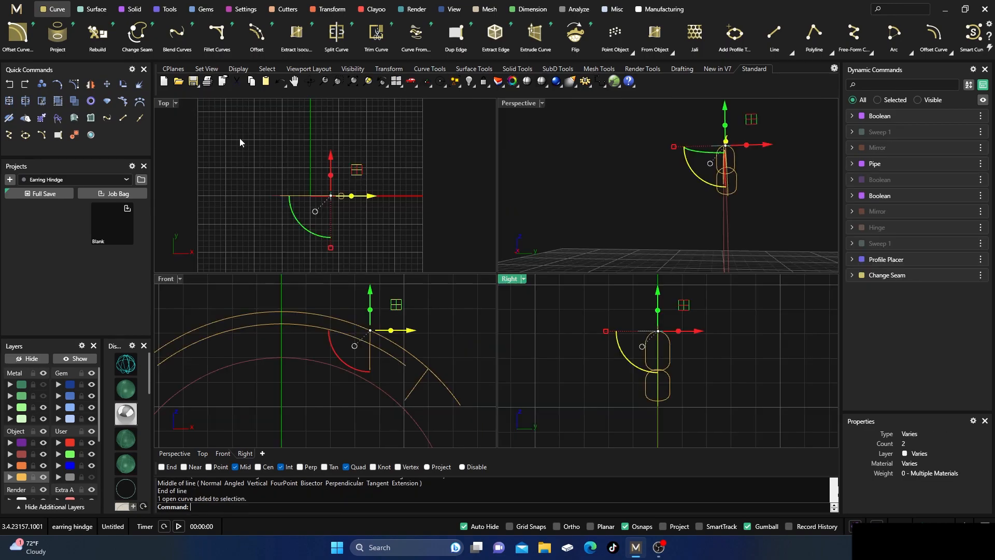
double_click(518, 103)
right_click_drag(476, 246, 618, 194)
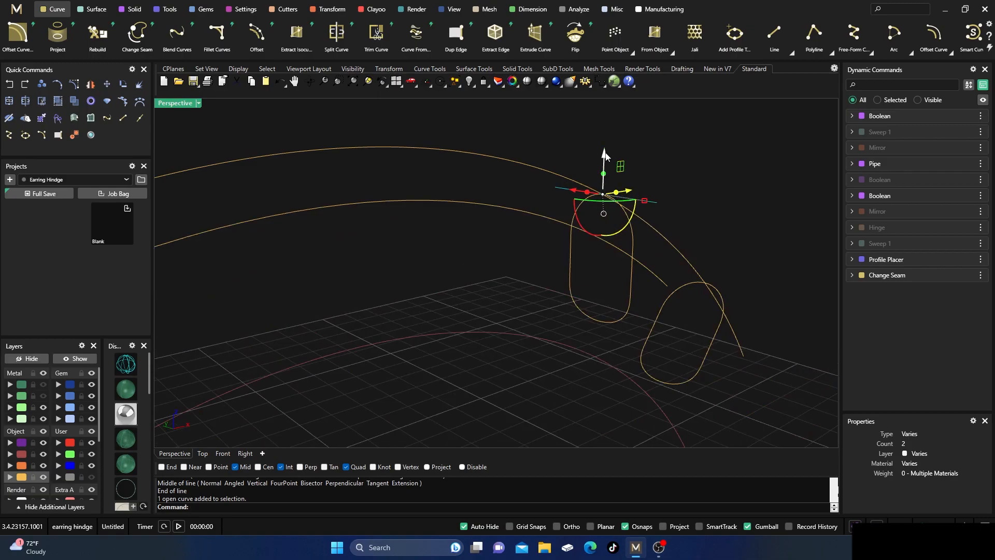
left_click_drag(604, 153, 602, 185)
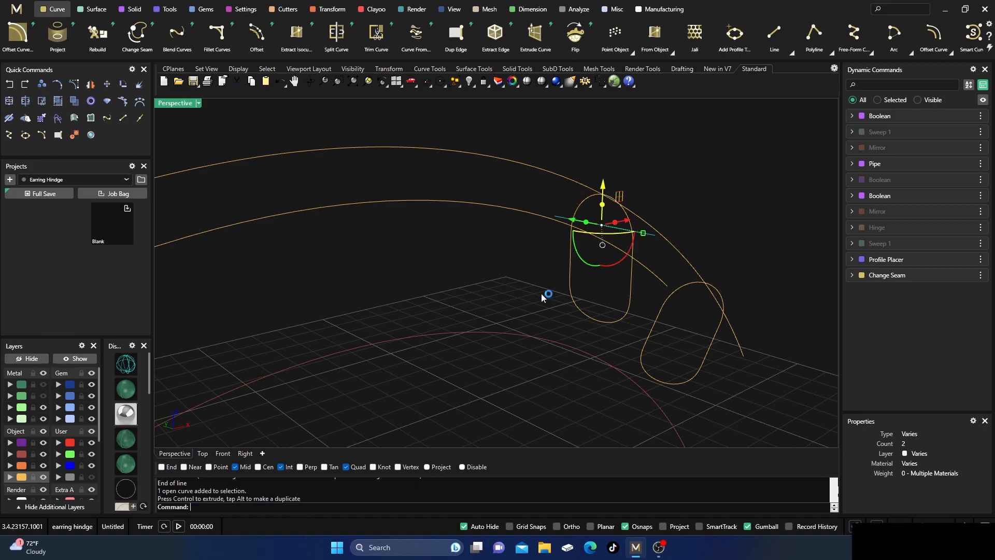
- Show the two metal layers to examine the pipe against the slot and the line, and hide them again
right_click_drag(542, 295, 597, 285)
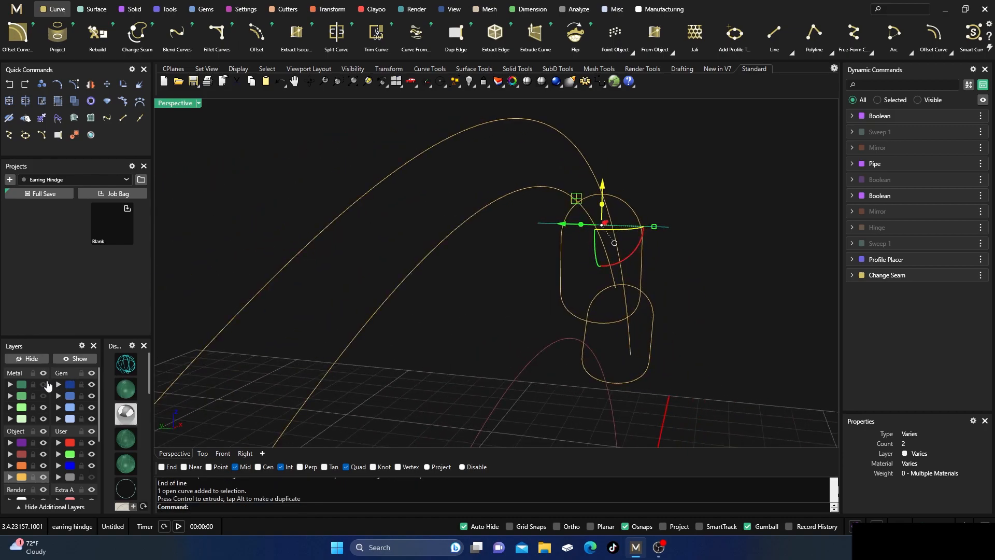
left_click(43, 384)
left_click(43, 384)
left_click(43, 396)
right_click_drag(537, 360, 521, 352)
left_click(43, 396)
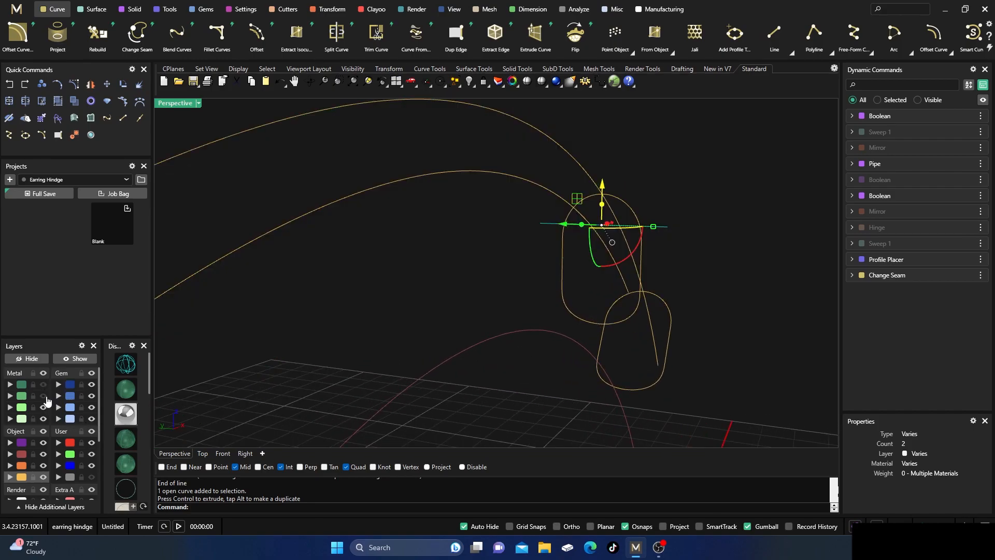
left_click(43, 395)
left_click(43, 384)
mouse_move(489, 315)
right_mouse_down()
mouse_move(529, 327)
mouse_move(482, 314)
right_mouse_up()
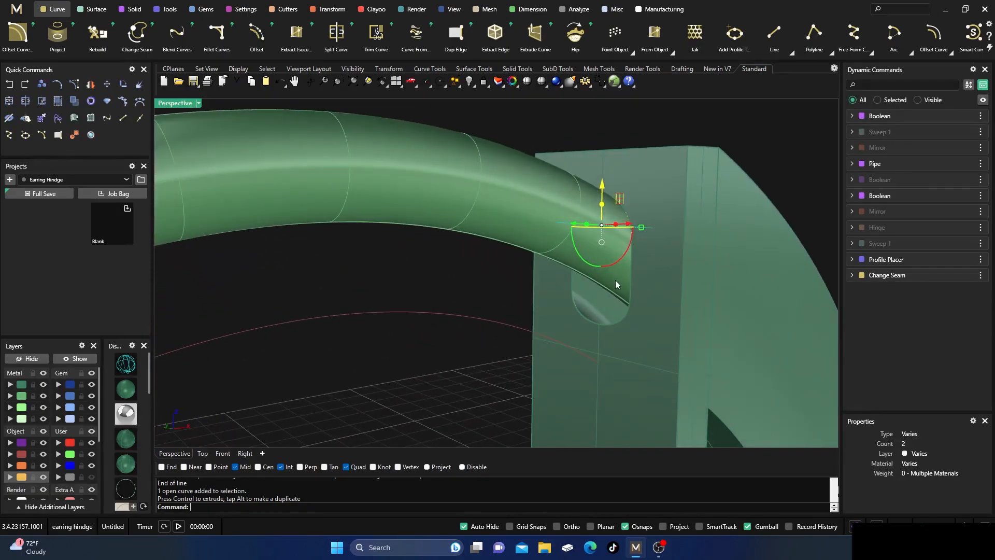
right_click_drag(572, 322, 498, 325)
right_click_drag(544, 276, 544, 282)
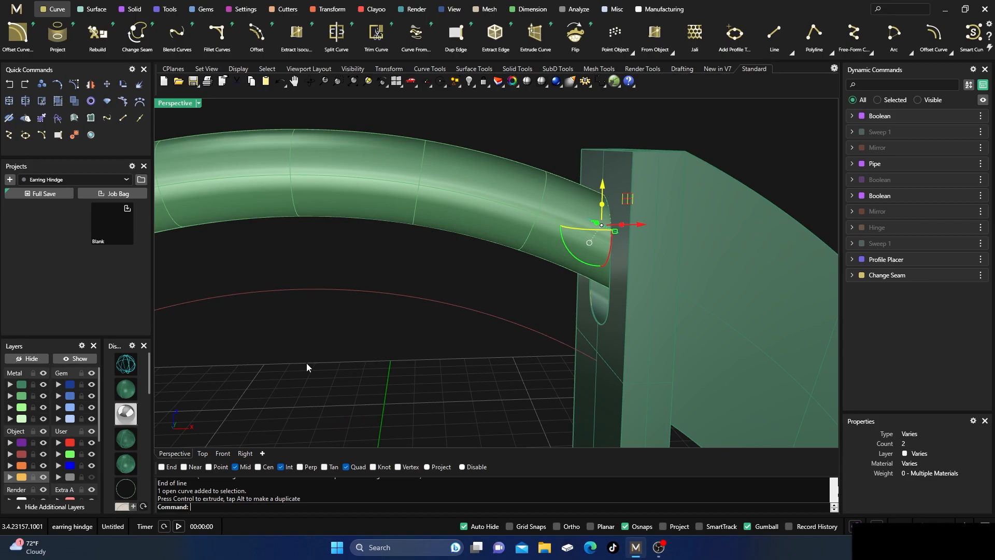
right_click_drag(249, 369, 298, 372)
right_click_drag(355, 386, 187, 393)
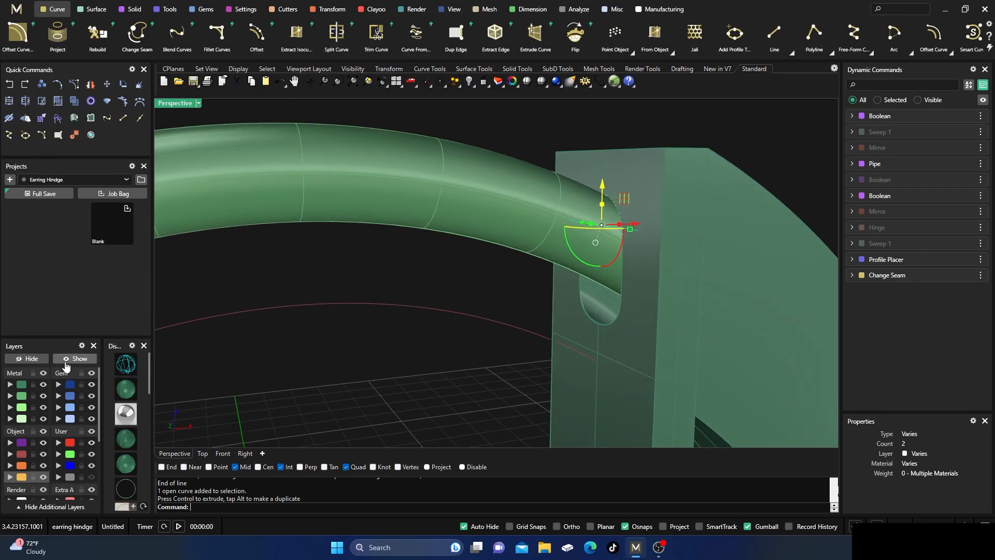
left_click(43, 384)
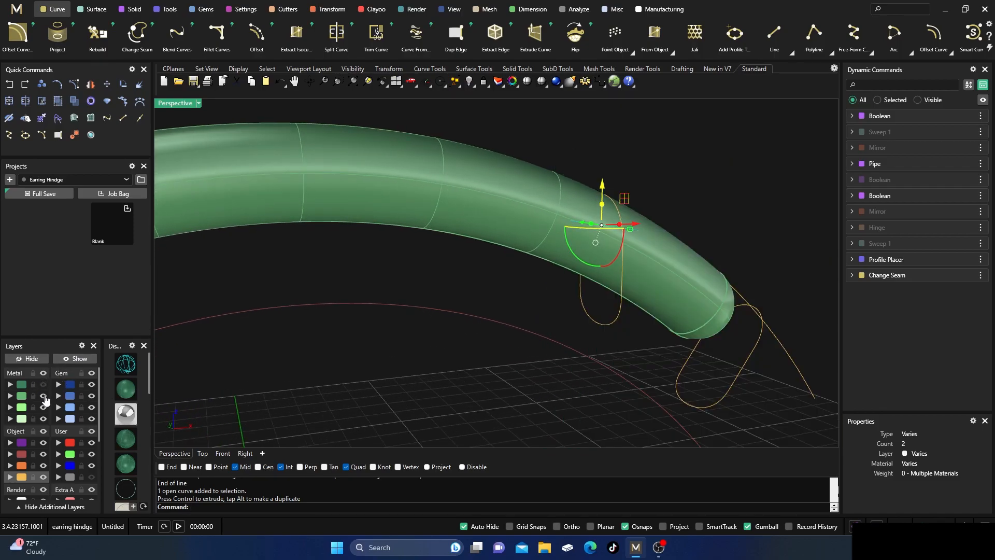
left_click(43, 396)
right_click_drag(332, 354, 367, 347)
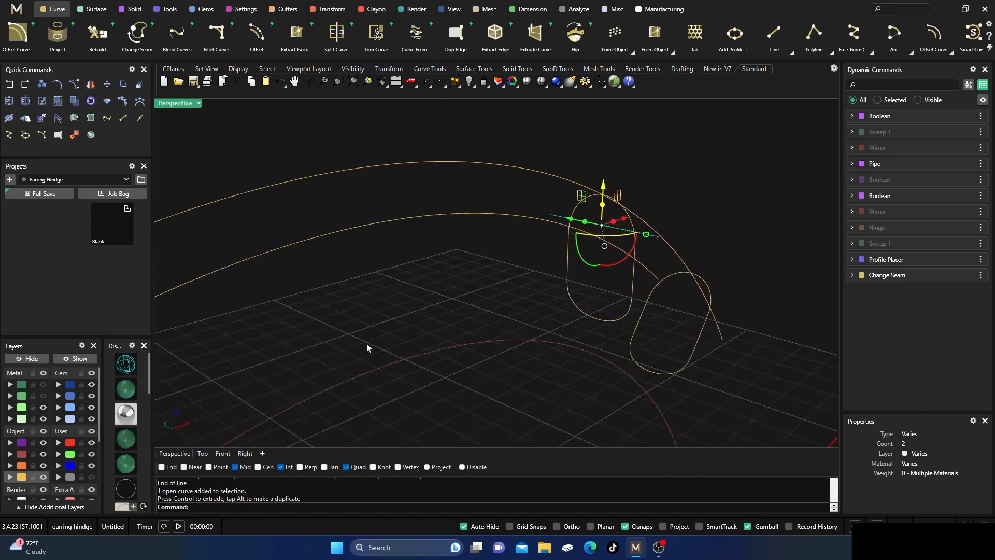
- Trim the upright profile and the horizontal line against each other in the Right view, keeping only the cap-shaped outline at the top
right_click_drag(611, 286, 562, 263)
left_click(562, 262)
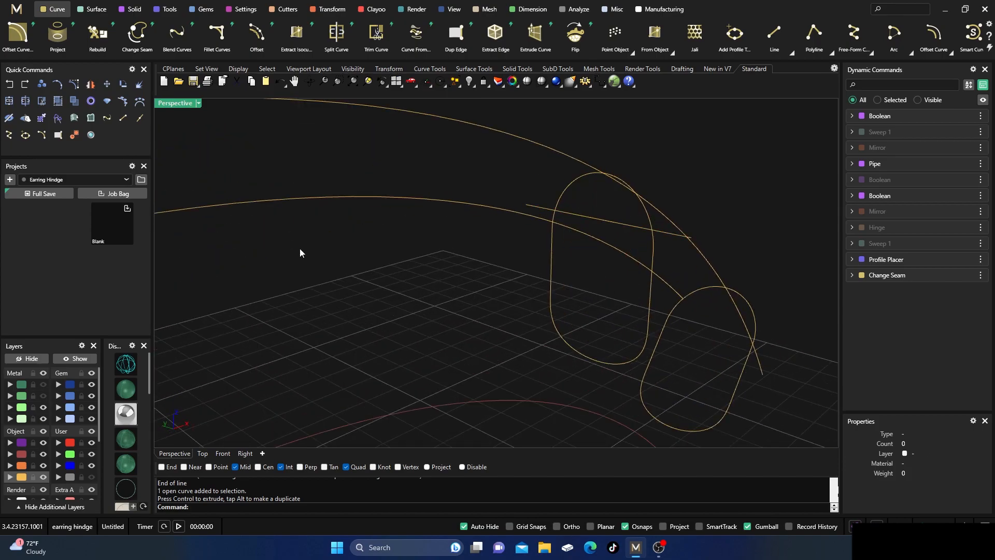
left_click(247, 454)
scroll(477, 216, "up", 3)
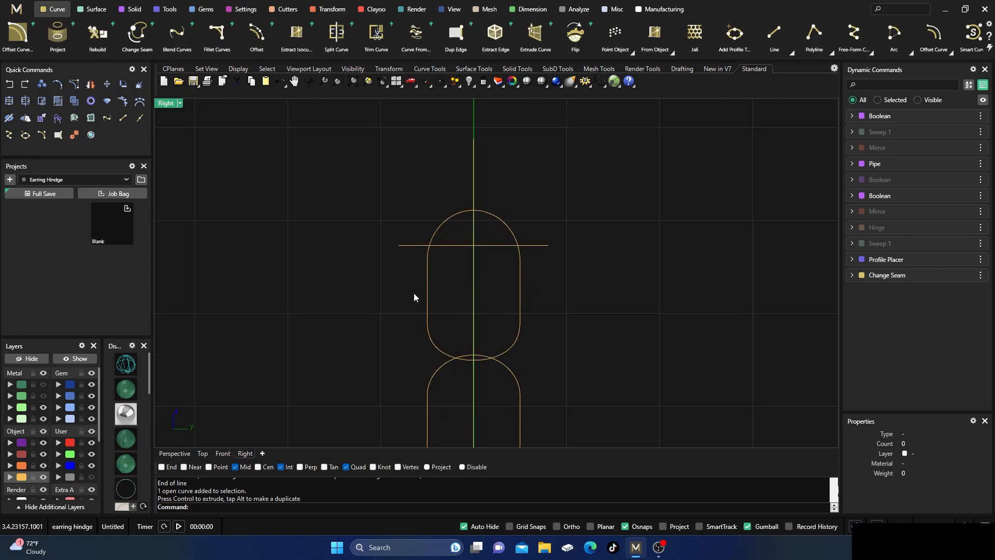
left_click_drag(443, 261, 410, 228)
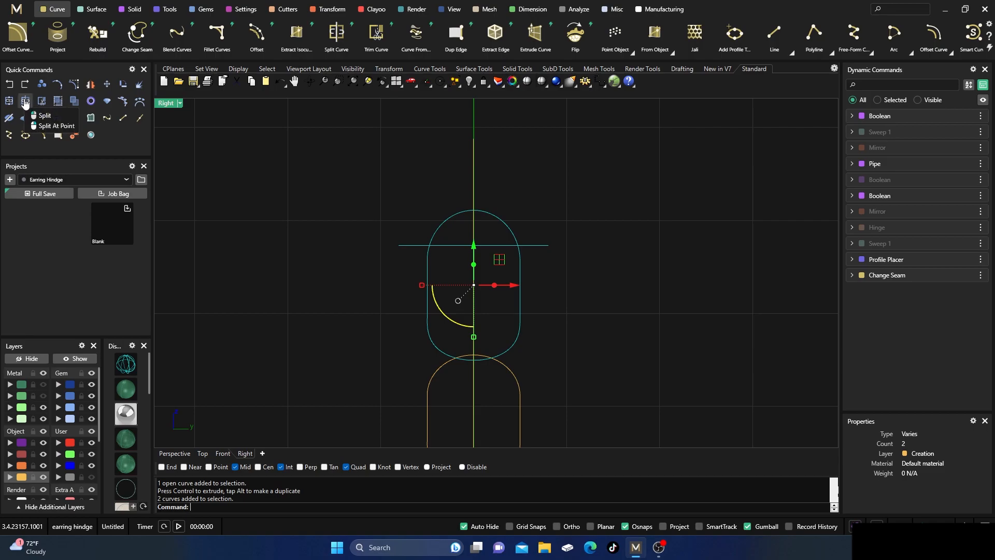
left_click(42, 100)
left_click(419, 246)
left_click(427, 276)
left_click(524, 247)
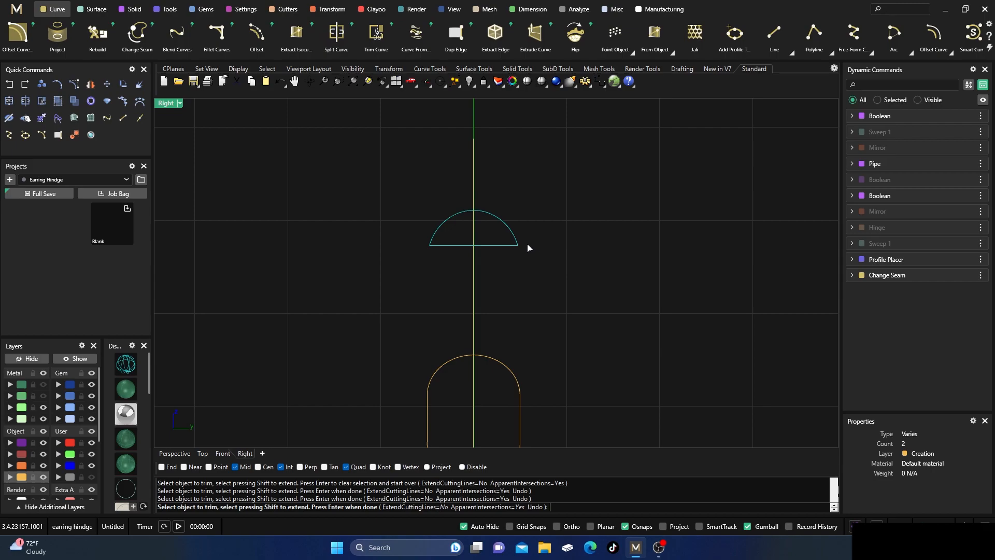
left_click(177, 454)
right_click_drag(325, 359, 384, 333)
key("Return")
left_click(524, 258)
- Try to join the arc and the straight line of the cap-shaped outline into one curve
right_click_drag(523, 258, 386, 300)
scroll(387, 300, "down", 4)
right_click_drag(461, 294, 544, 286)
scroll(612, 196, "up", 7)
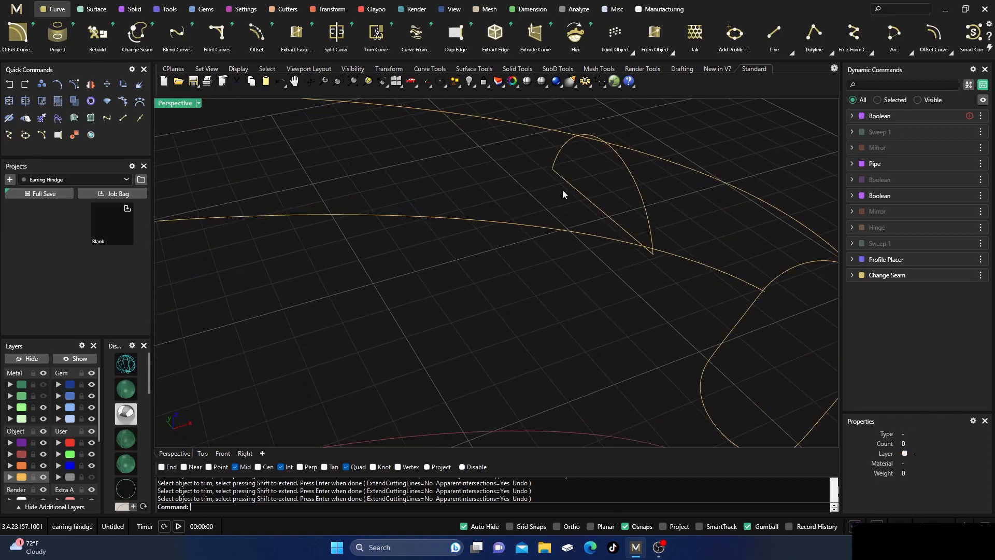
left_click_drag(536, 157, 536, 158)
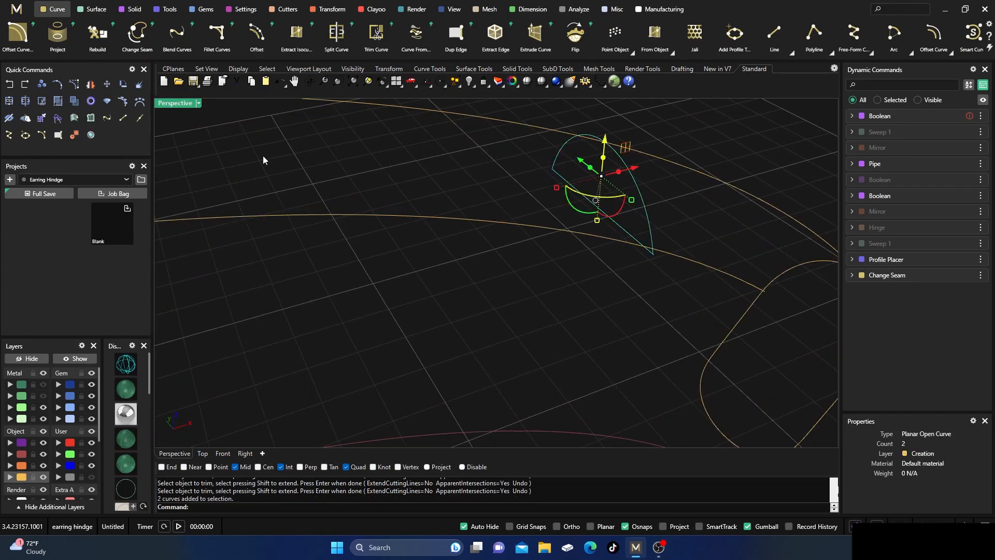
left_click(16, 101)
left_click(380, 166)
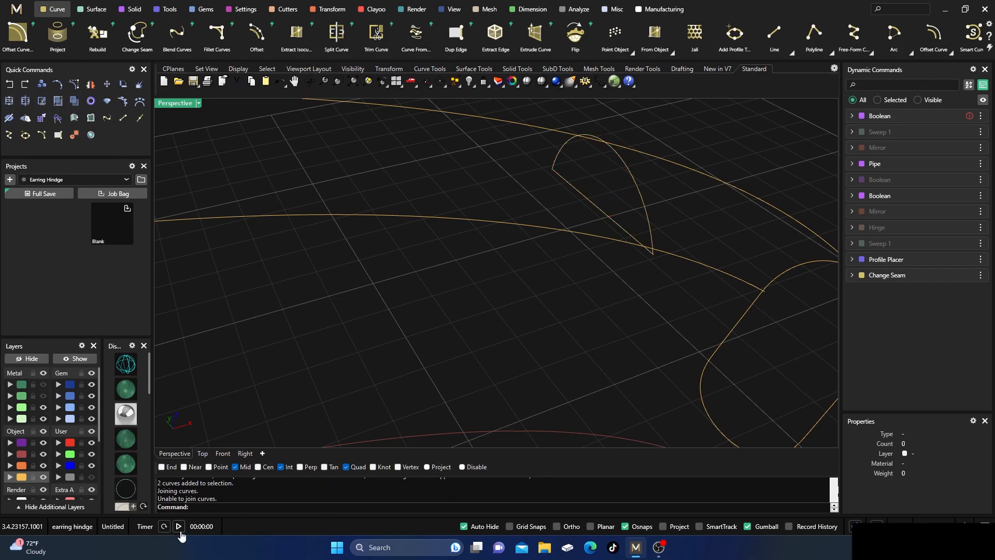
- Turn on edit points for the straight line, enable end snapping, and move both of its endpoints onto the arc's ends
left_click(586, 195)
scroll(539, 192, "up", 6)
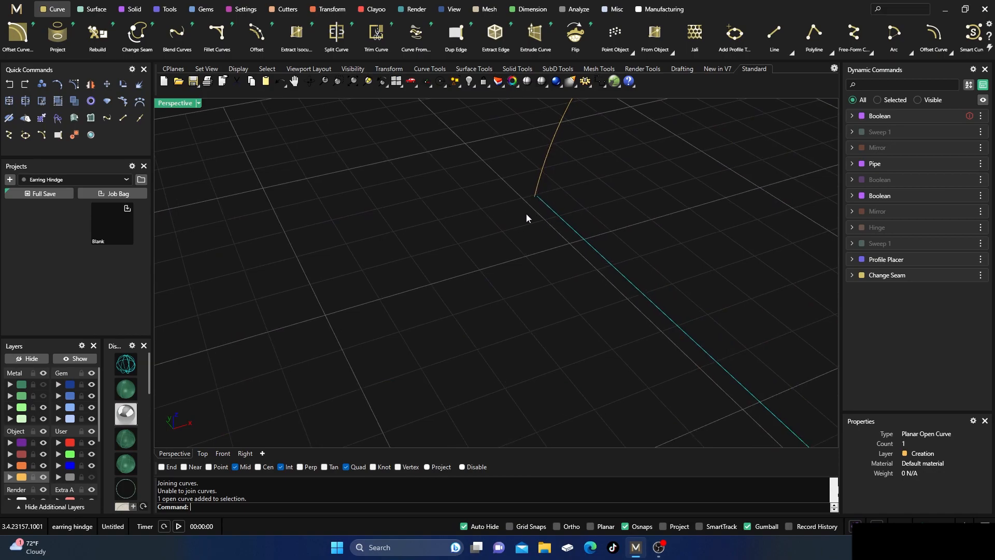
left_click(58, 85)
left_click(161, 467)
left_click_drag(511, 230, 566, 171)
right_click_drag(566, 180, 550, 189)
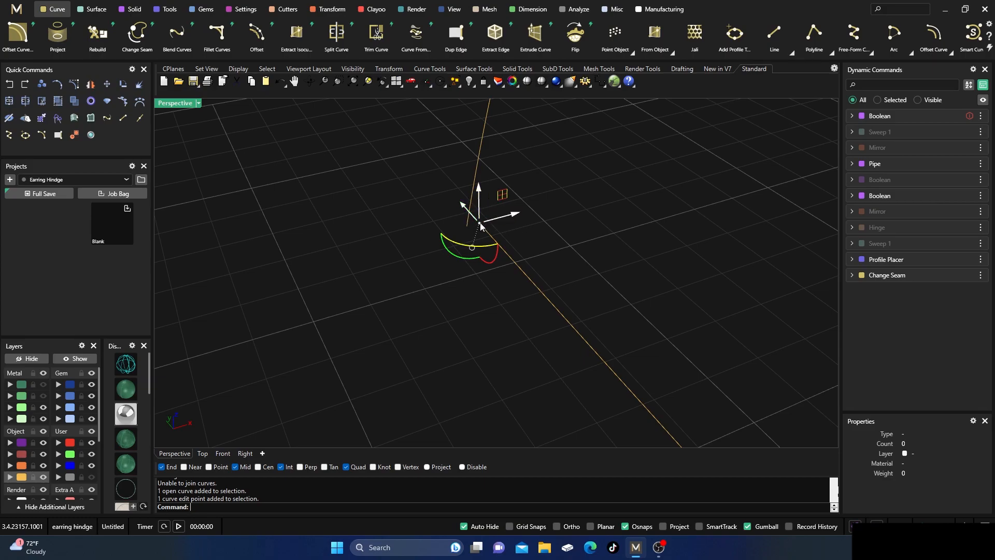
left_click_drag(479, 226, 404, 185)
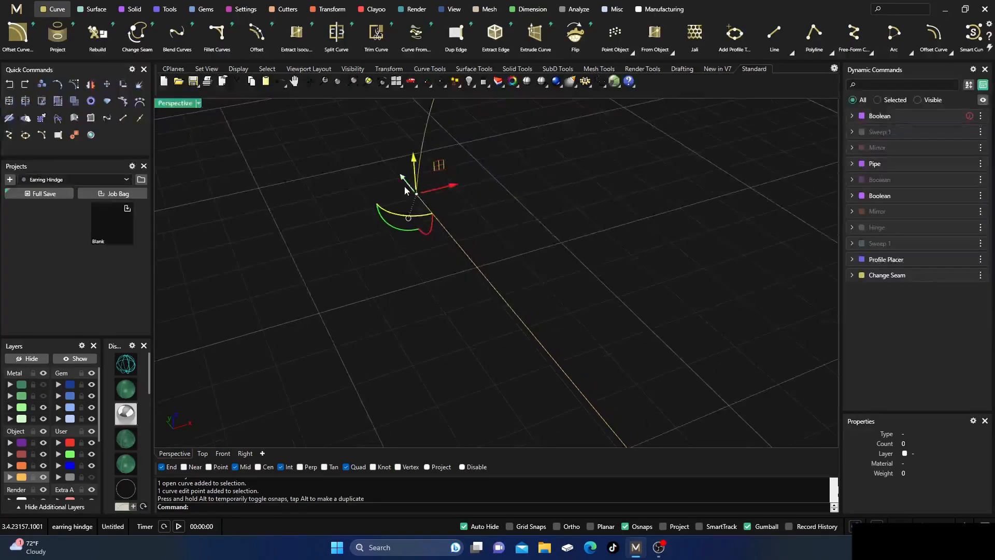
scroll(489, 317, "up", 5)
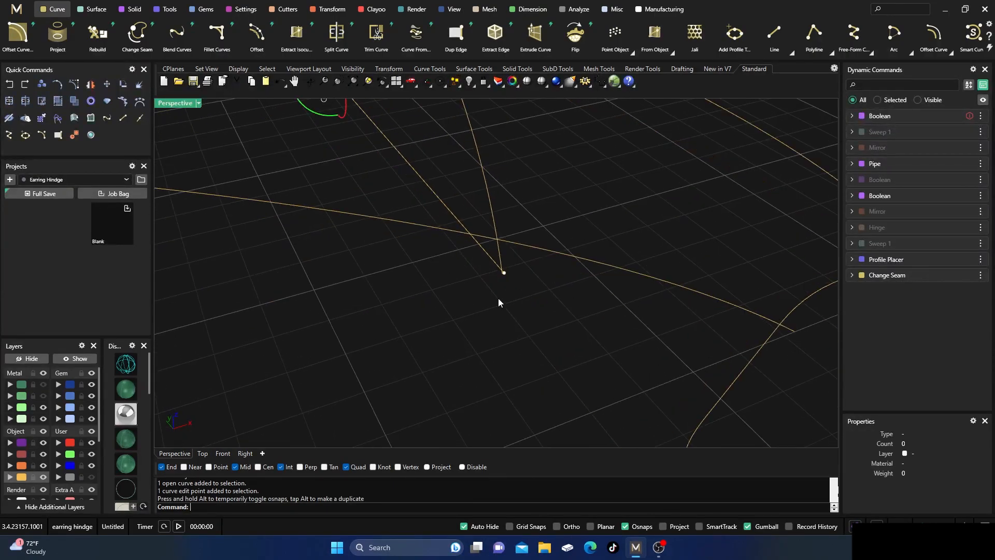
left_click(505, 272)
left_click_drag(504, 273, 502, 274)
scroll(426, 312, "down", 3)
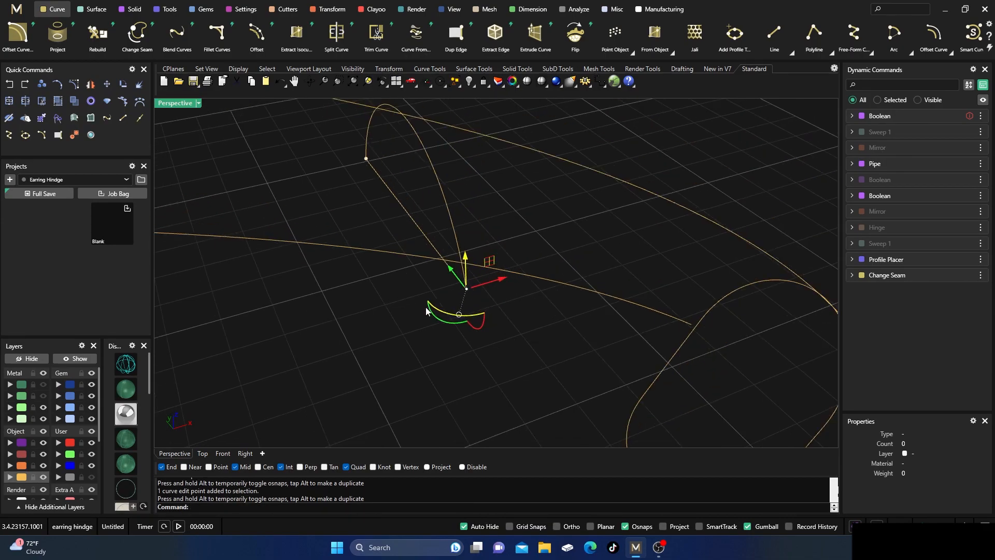
- Join the arc and the straight line into one closed cap-shaped curve and check its curve type
right_click(426, 311)
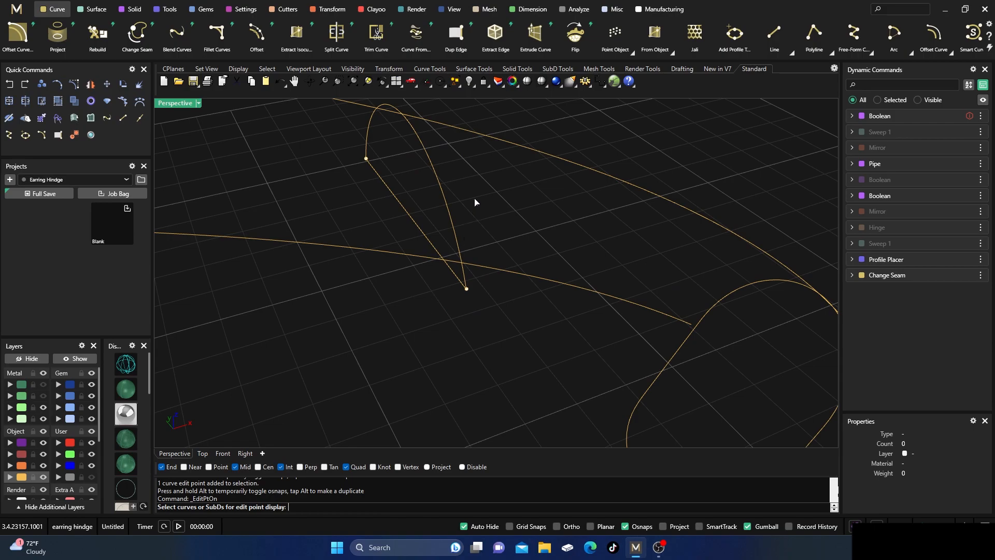
left_click_drag(472, 184, 375, 213)
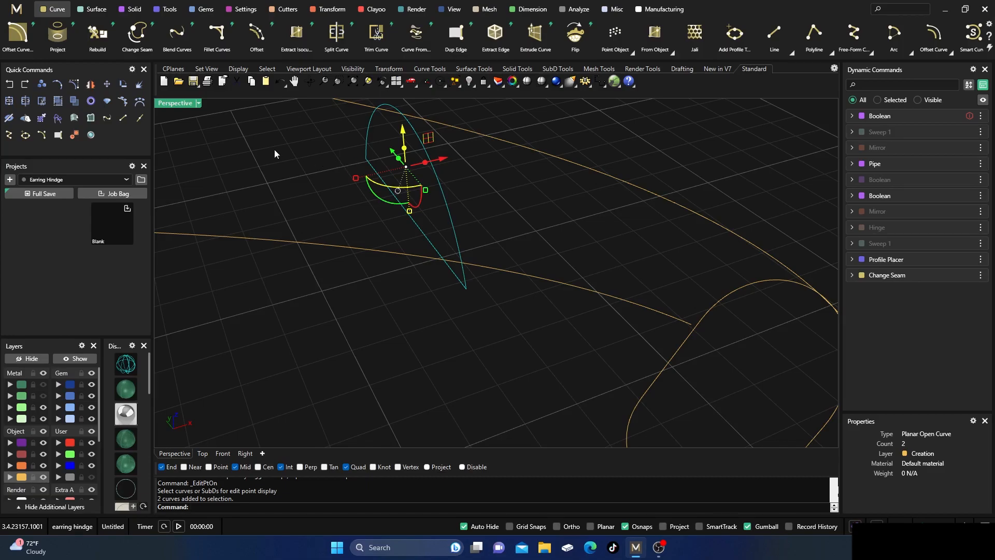
left_click(9, 102)
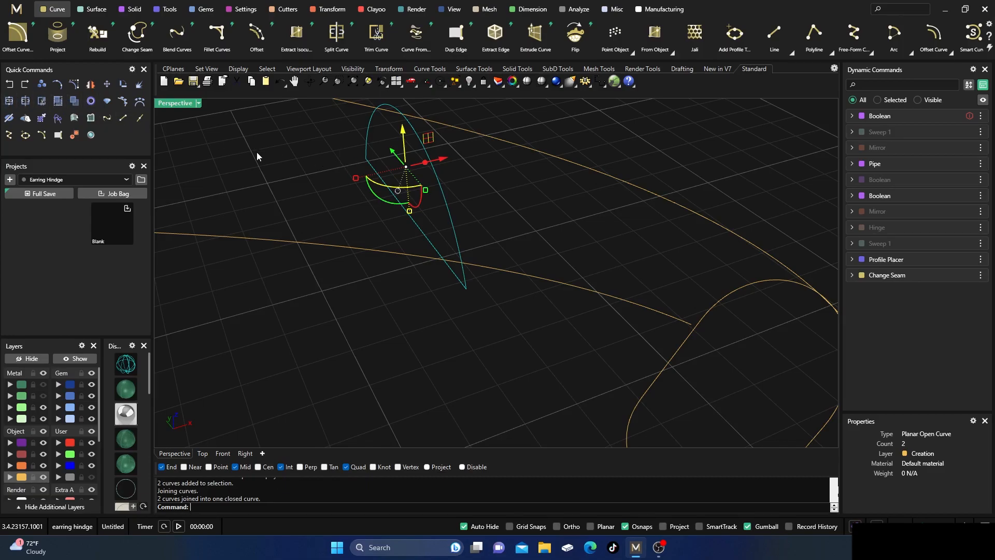
left_click(390, 192)
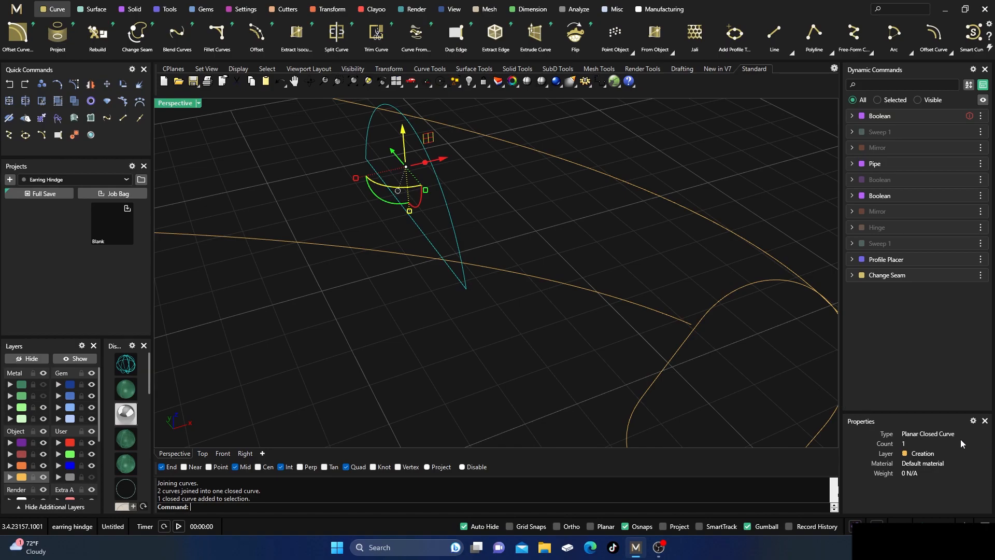
left_click(597, 131)
right_click_drag(597, 131, 514, 205)
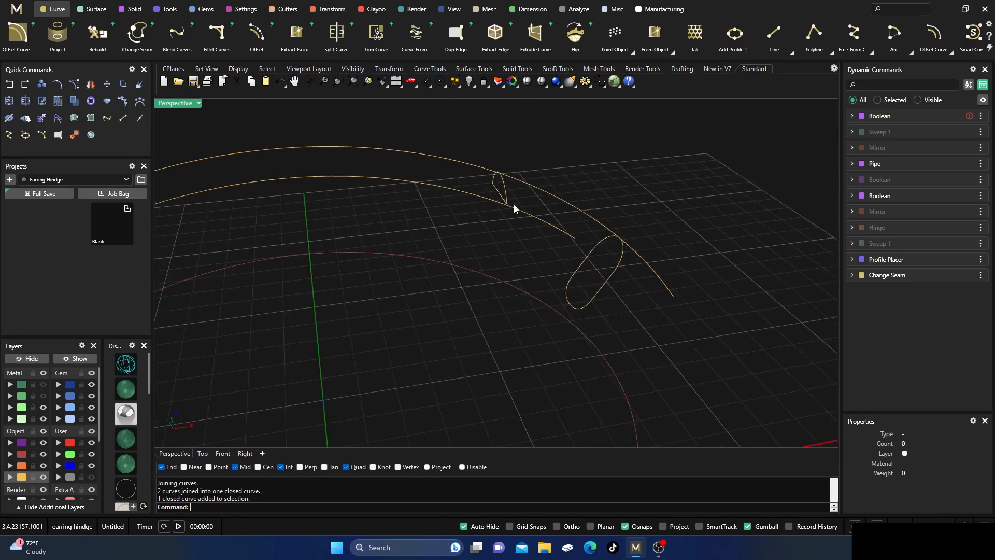
- Show the two metal layers and any hidden objects to examine the pipe and earring body around the cap-shaped profile
left_click(44, 396)
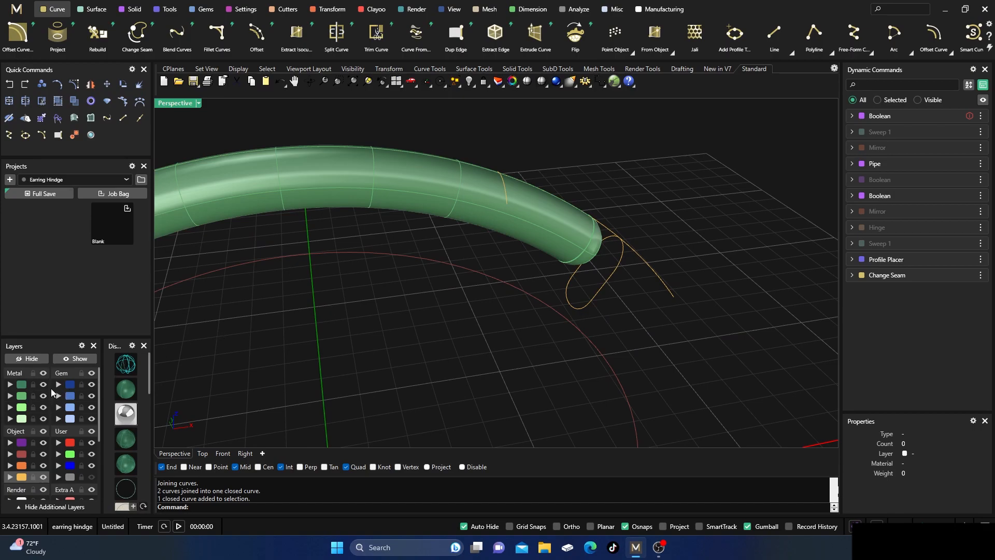
right_click_drag(255, 316, 472, 253)
right_click_drag(402, 309, 399, 266)
scroll(518, 245, "down", 7)
right_click_drag(518, 246, 499, 288)
scroll(480, 280, "up", 5)
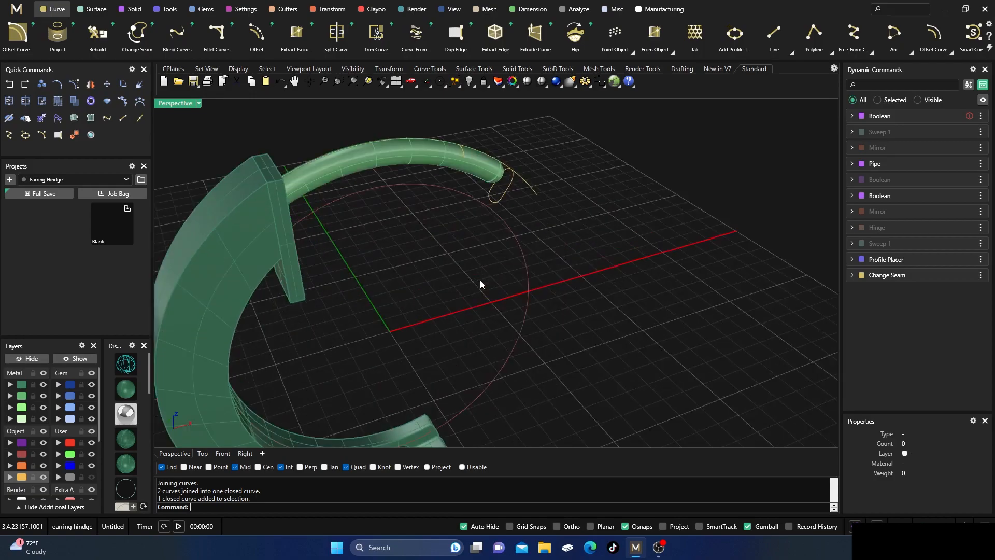
right_click_drag(416, 249, 421, 252)
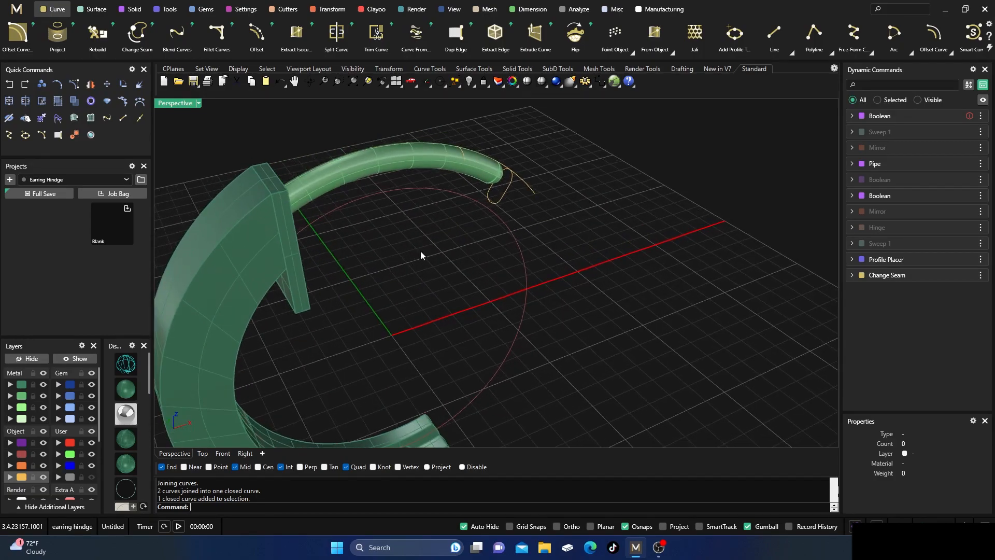
left_click(75, 358)
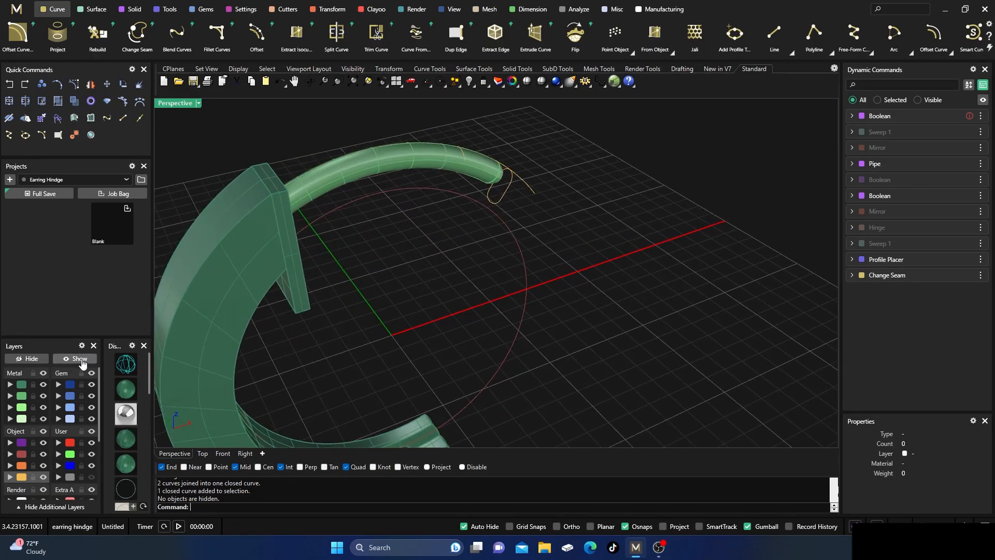
- Abort the Hide command and undo the join, the line's endpoint moves and the trim of the upright profile
left_click(32, 358)
left_click(10, 85)
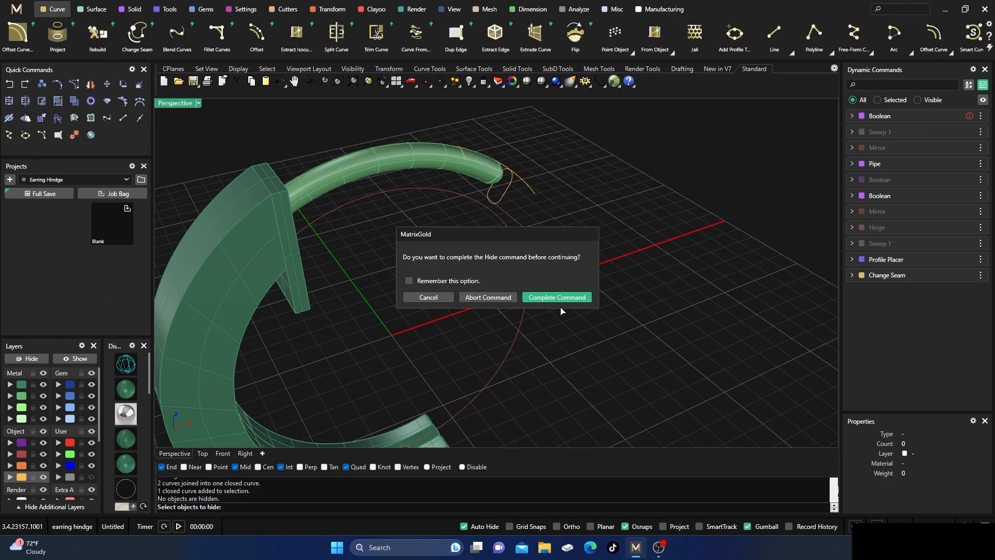
left_click(488, 297)
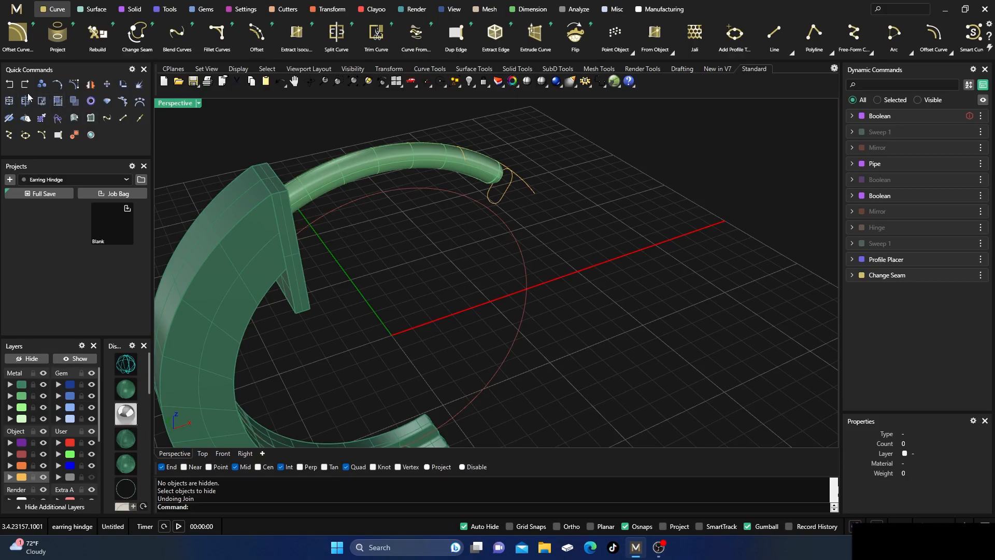
left_click(9, 84)
left_click(10, 84)
left_click(9, 85)
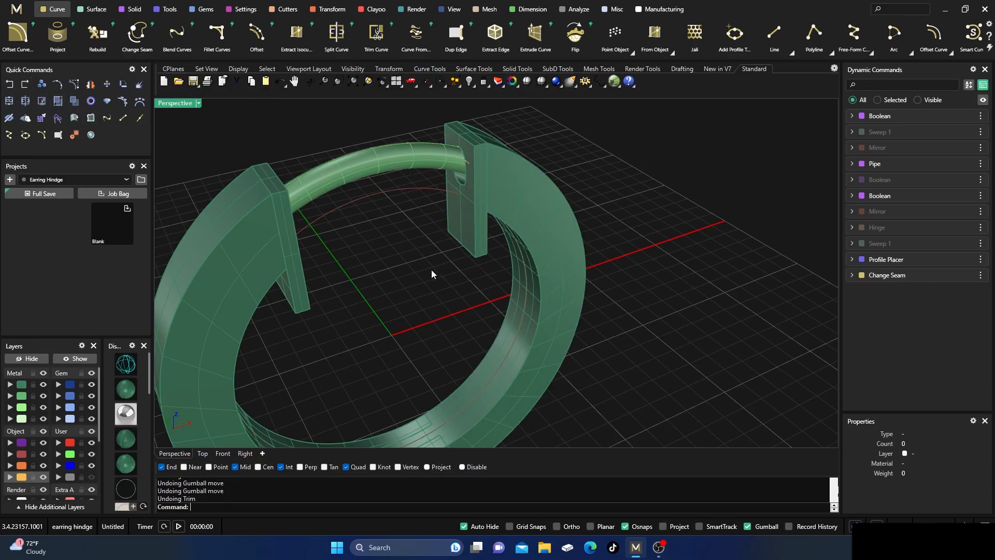
- Hide the two metal layers to expose the upright slot profile and the horizontal line crossing it
left_click(43, 384)
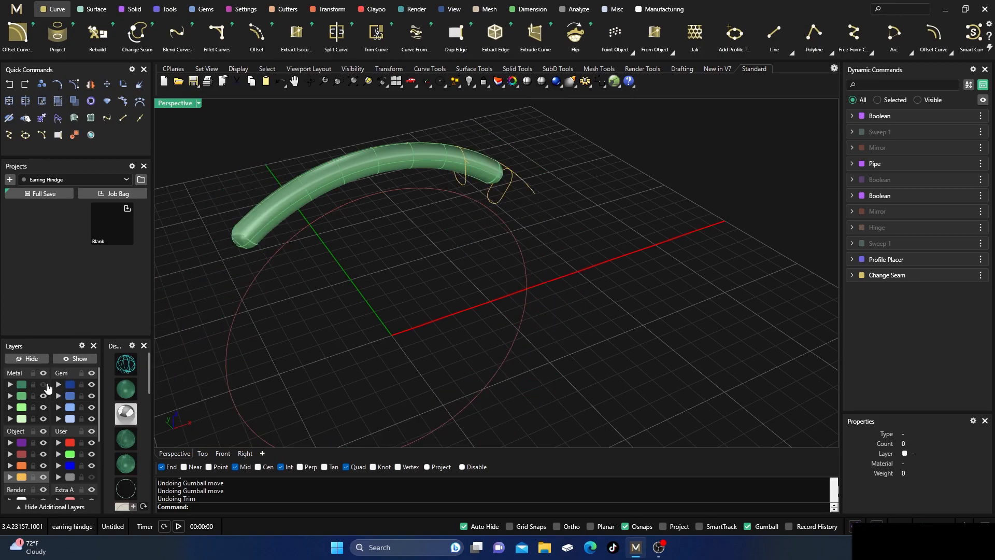
left_click(43, 395)
right_click_drag(526, 322, 466, 170)
right_click_drag(491, 120, 559, 258)
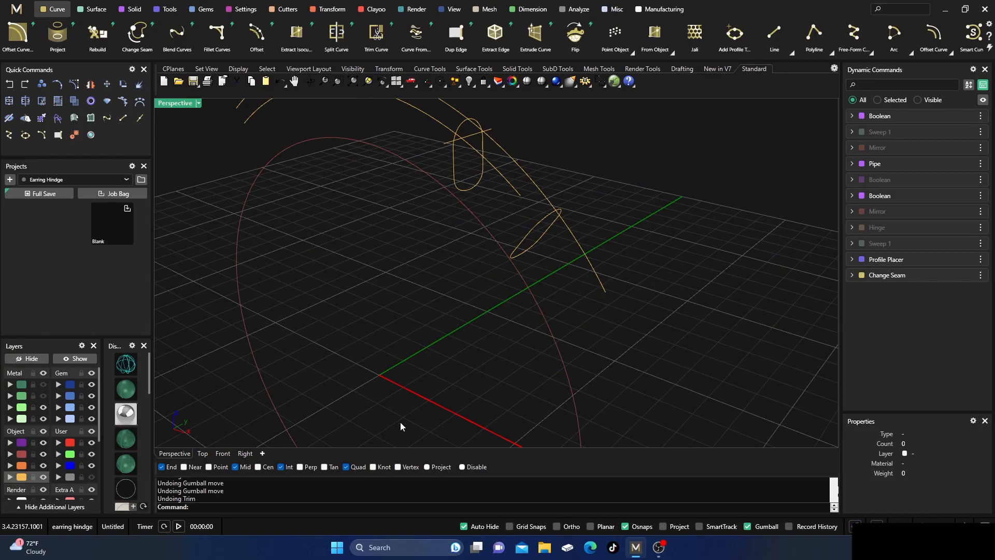
scroll(437, 343, "down", 5)
right_click_drag(438, 343, 418, 332)
scroll(469, 194, "up", 3)
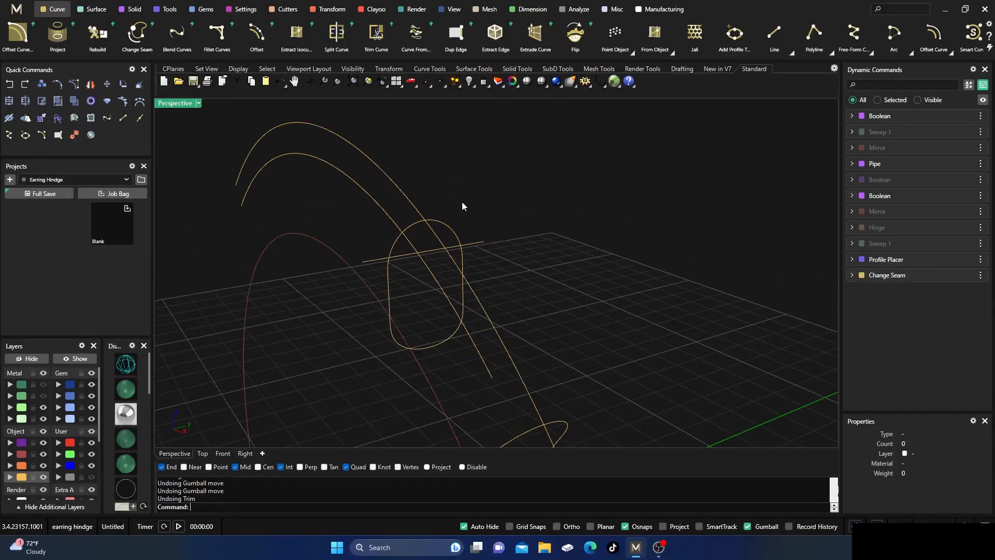
- Trim the upright profile and horizontal line against each other again in the Right view, keeping only the cap-shaped outline
left_click(245, 454)
left_click_drag(441, 262, 411, 236)
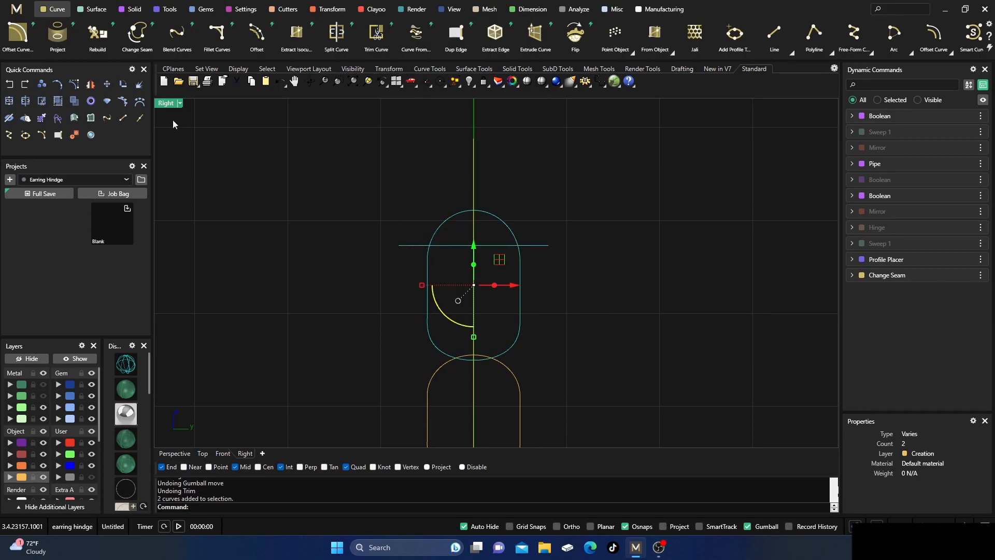
left_click(25, 102)
left_click(414, 246)
left_click(428, 259)
left_click(544, 247)
key("Return")
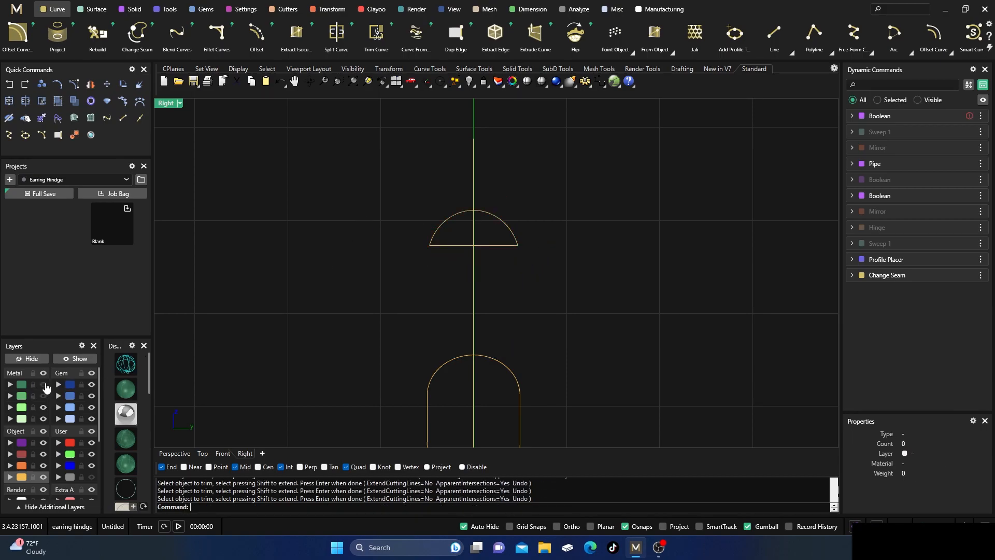
- Show the first metal layer to check the earring body in the Perspective view, and undo the trim
left_click(43, 385)
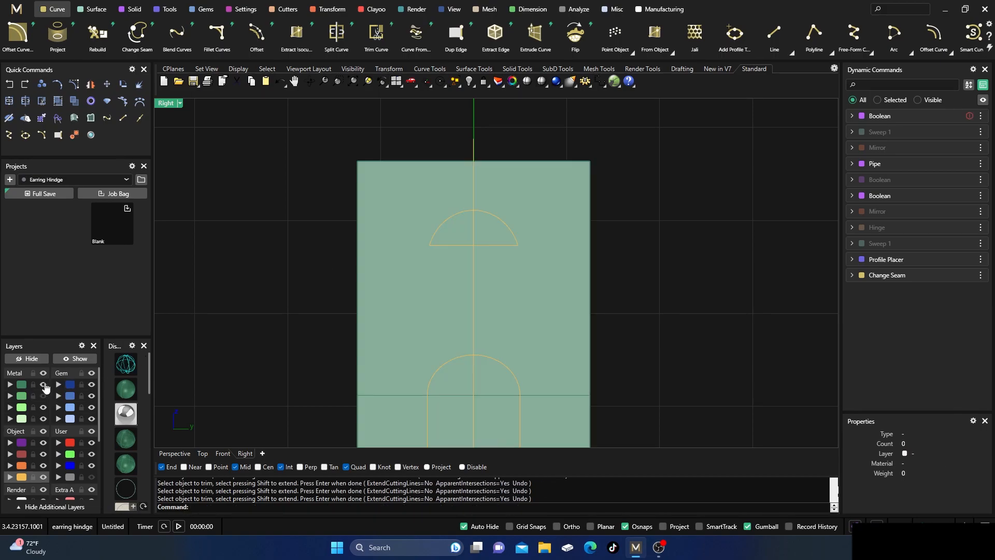
left_click(177, 454)
scroll(578, 260, "down", 13)
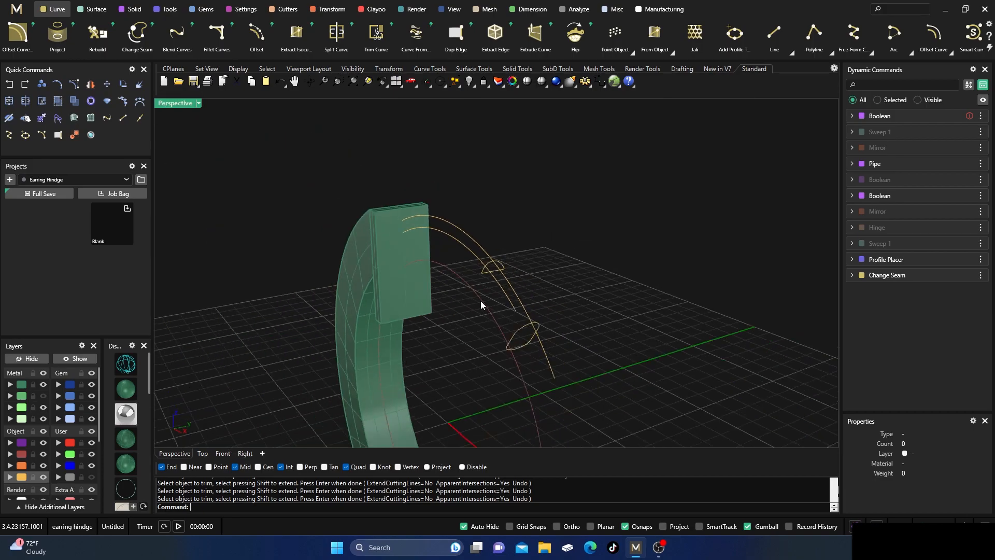
right_click_drag(452, 327, 386, 335)
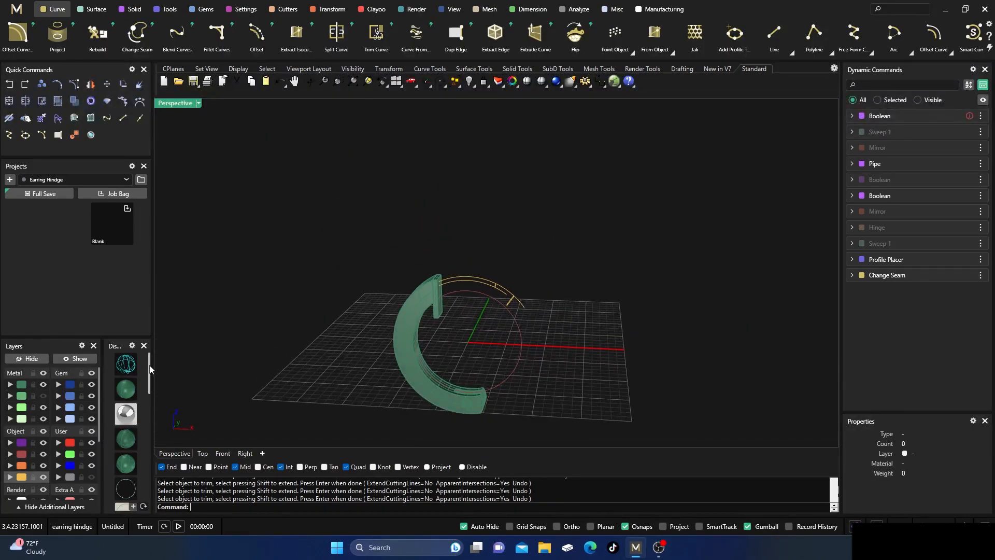
left_click(9, 83)
scroll(500, 301, "up", 4)
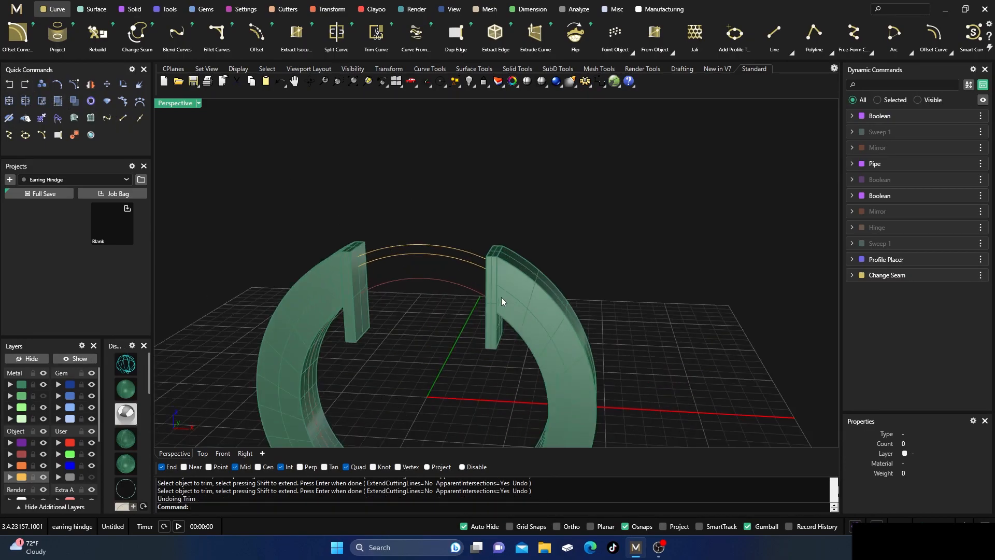
- Examine the slot opening in the slotted half of the earring against the upright profile and the horizontal line
left_click(510, 291)
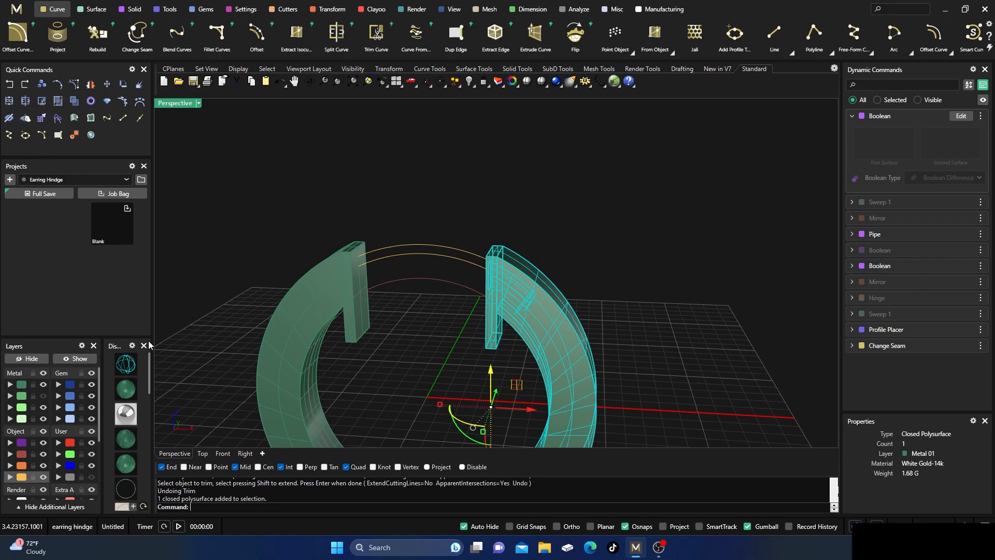
left_click(318, 185)
right_click_drag(319, 185, 659, 209)
scroll(561, 273, "up", 6)
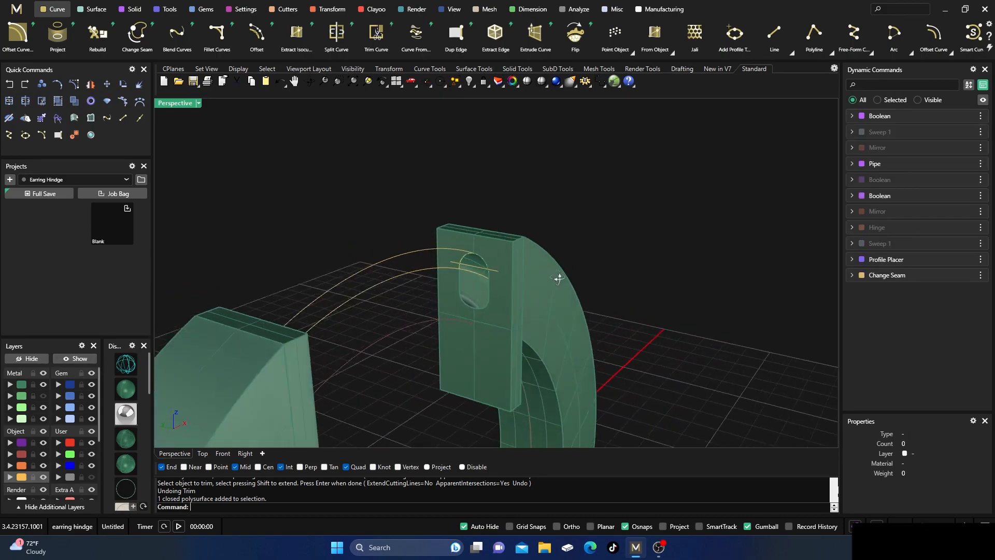
right_click_drag(598, 263, 497, 269)
scroll(491, 266, "up", 3)
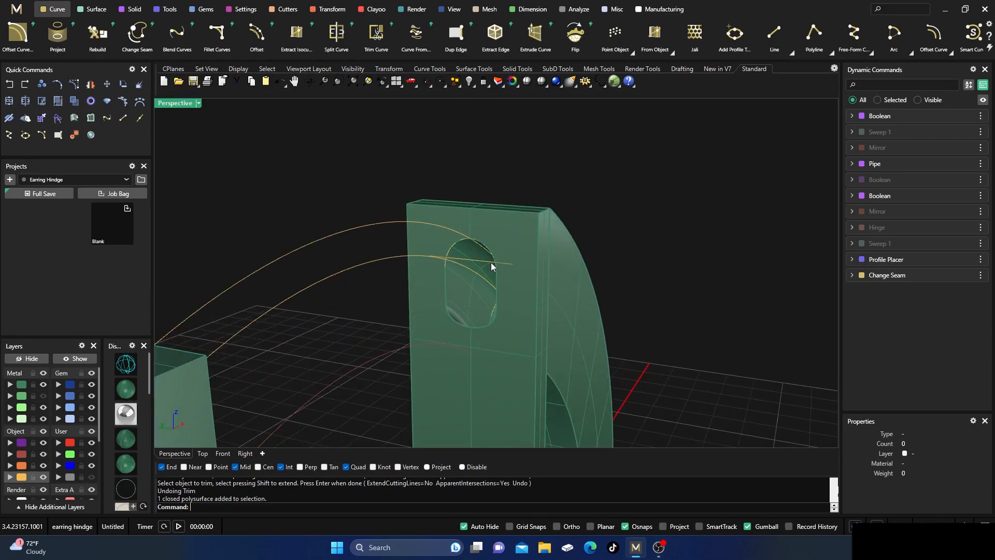
scroll(491, 258, "up", 4)
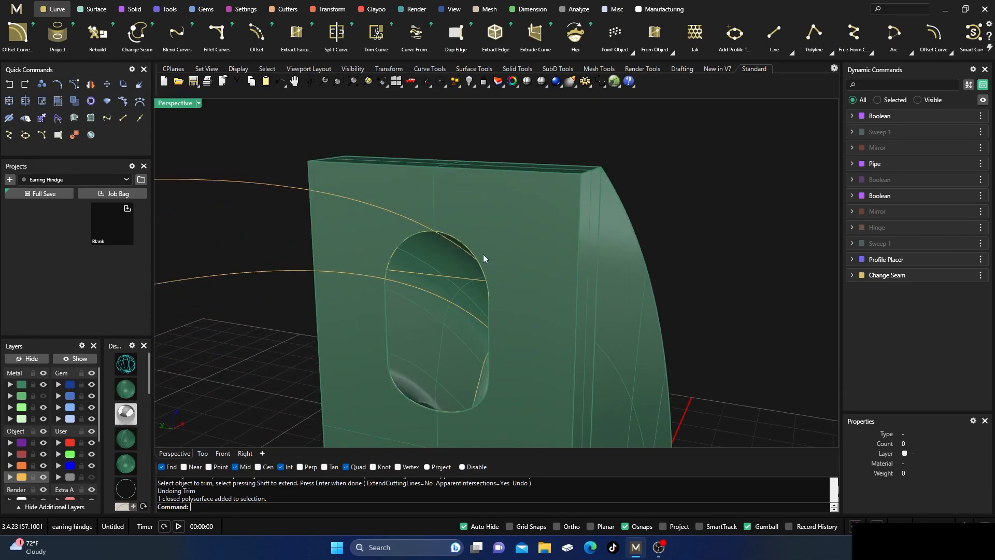
- Display the Perspective and Right views in wireframe to expose the upright slot profile and the horizontal line
left_click(126, 364)
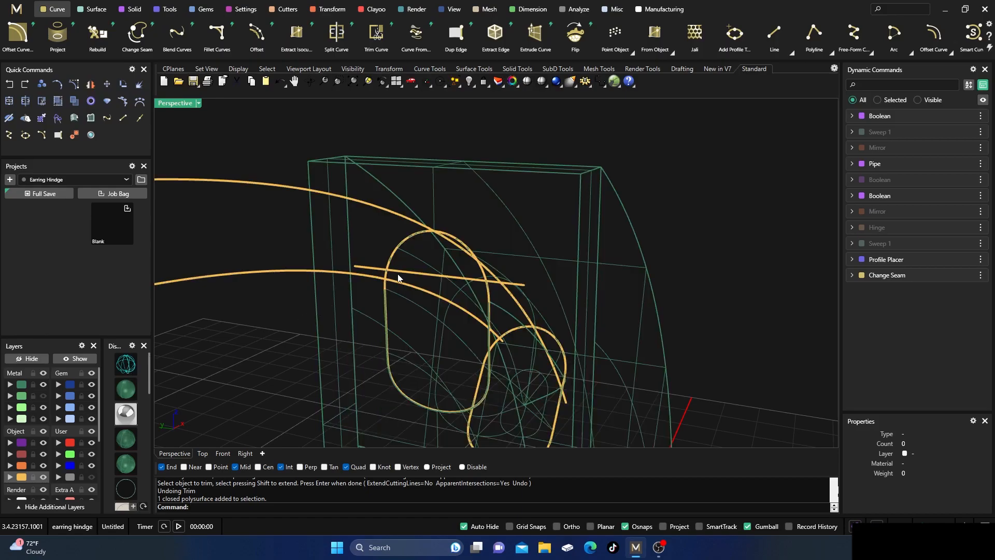
right_click_drag(346, 331, 346, 333)
left_click(246, 454)
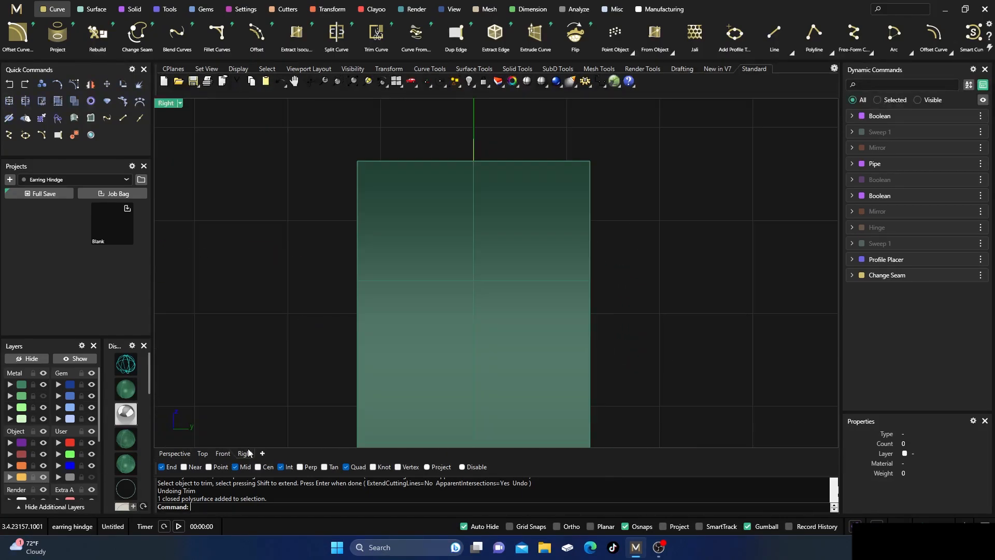
left_click(126, 364)
scroll(441, 248, "up", 1)
- Trim the upright profile and horizontal line against each other in the Right view of the four-viewport layout, and undo the trim
left_click(416, 269)
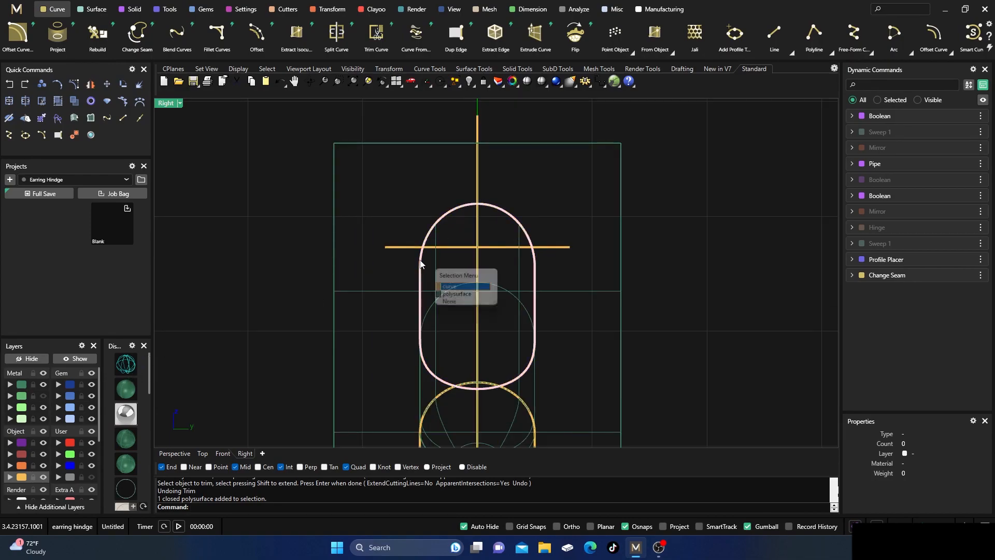
left_click(444, 288)
left_click(385, 246, "shift")
double_click(164, 103)
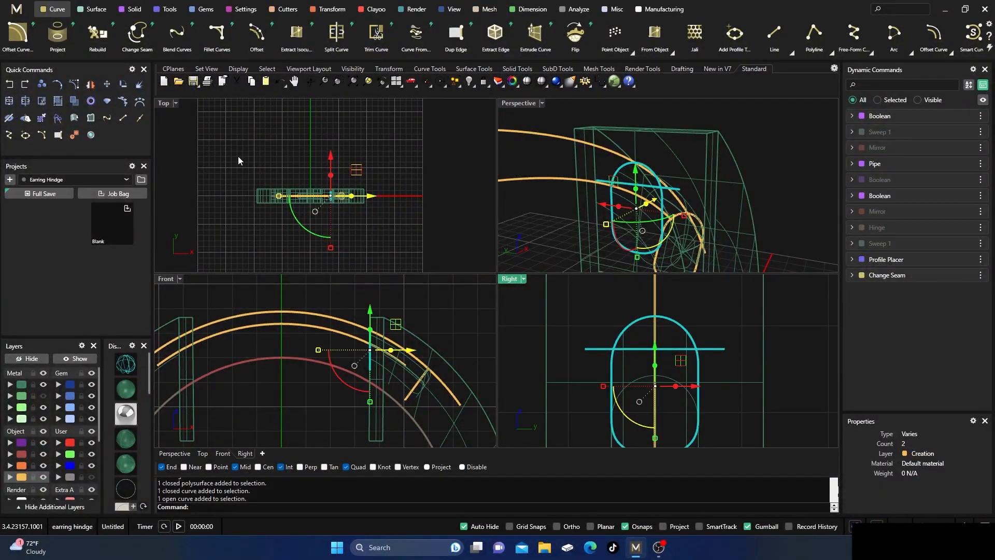
left_click(42, 101)
left_click(597, 349)
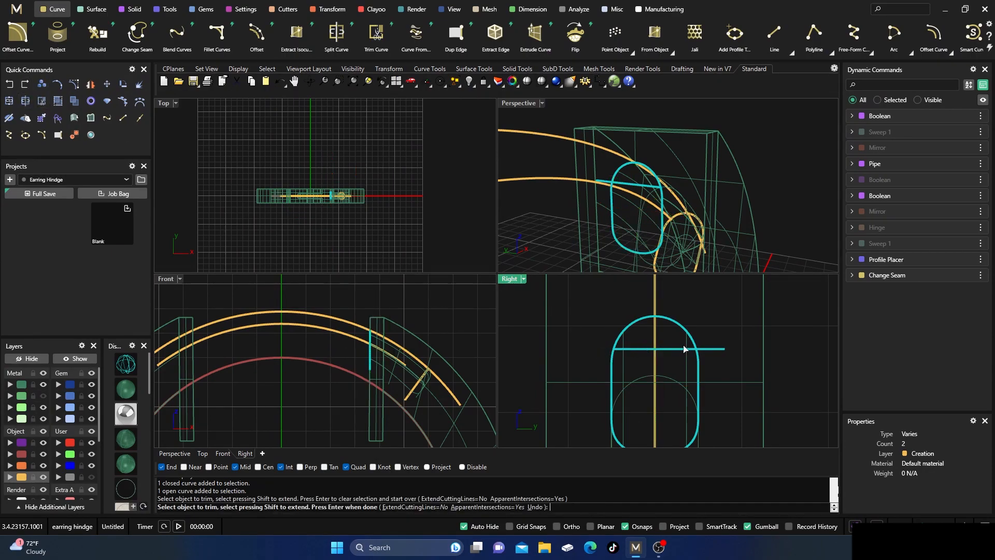
left_click(711, 352)
left_click(701, 368)
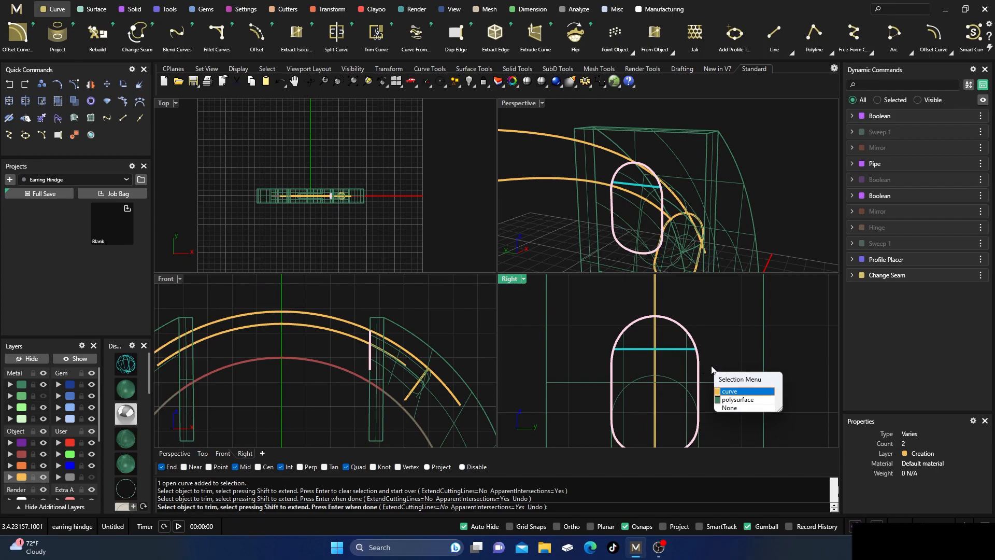
left_click(730, 392)
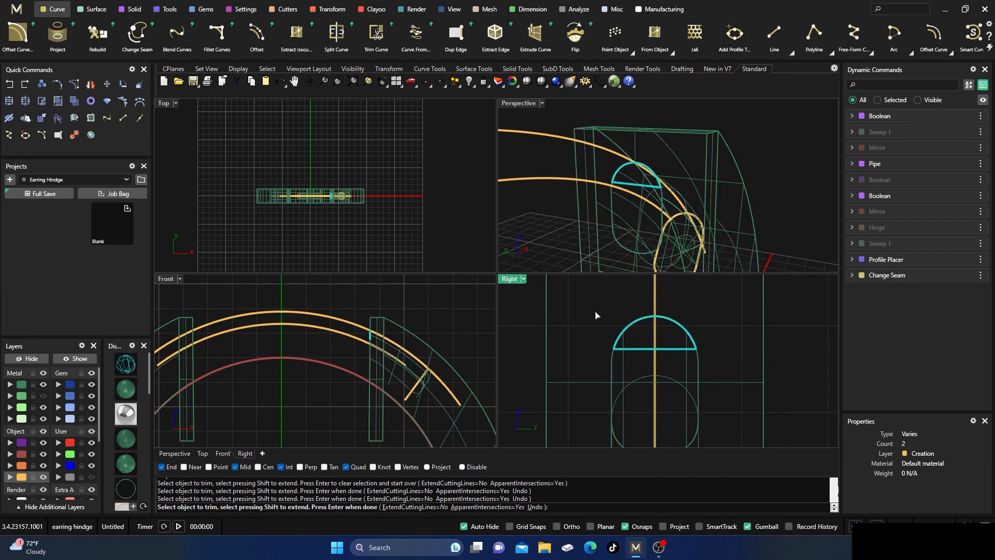
key("Return")
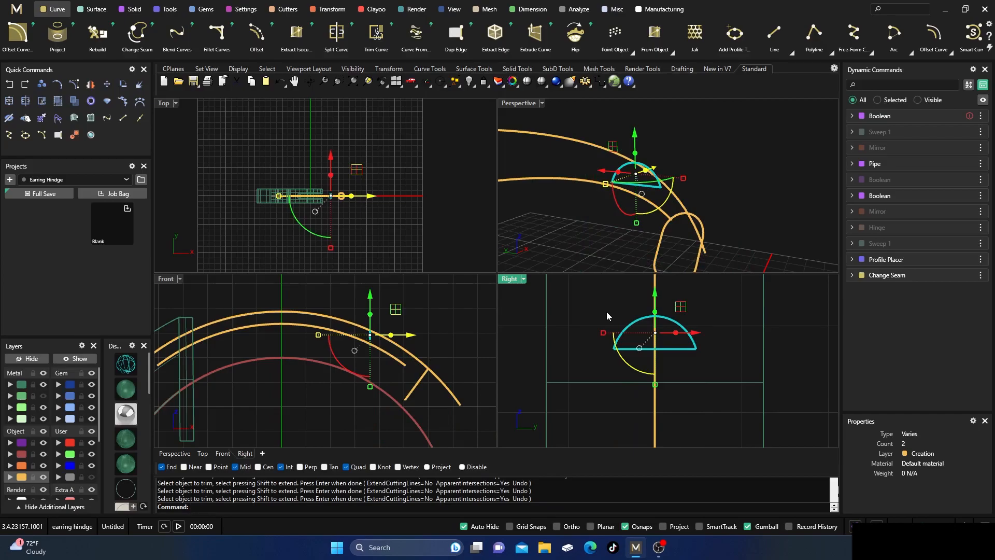
left_click(9, 84)
left_click(698, 121)
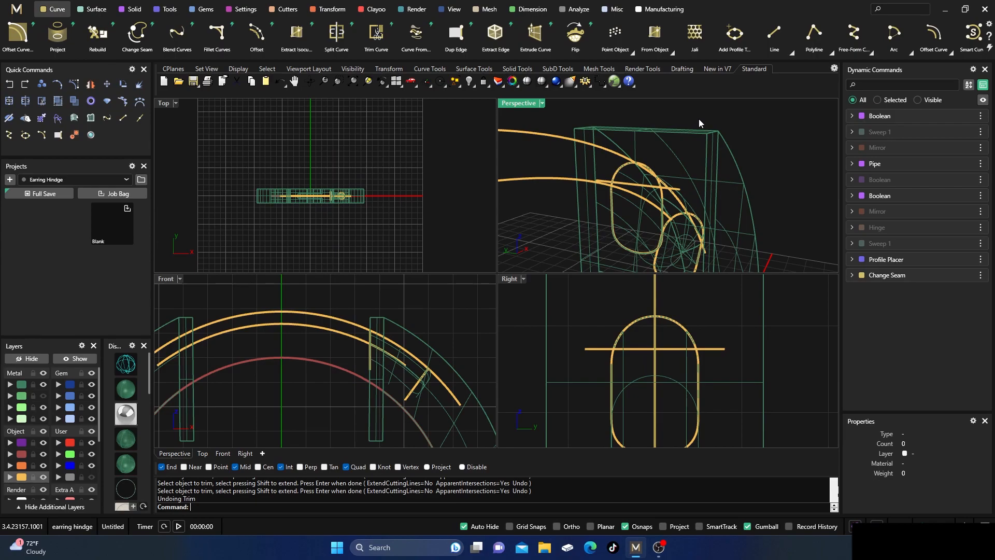
- Copy the upright profile and horizontal line in place, assigning the selected pair to layer User 01, and hide the Creation curves
left_click(632, 329)
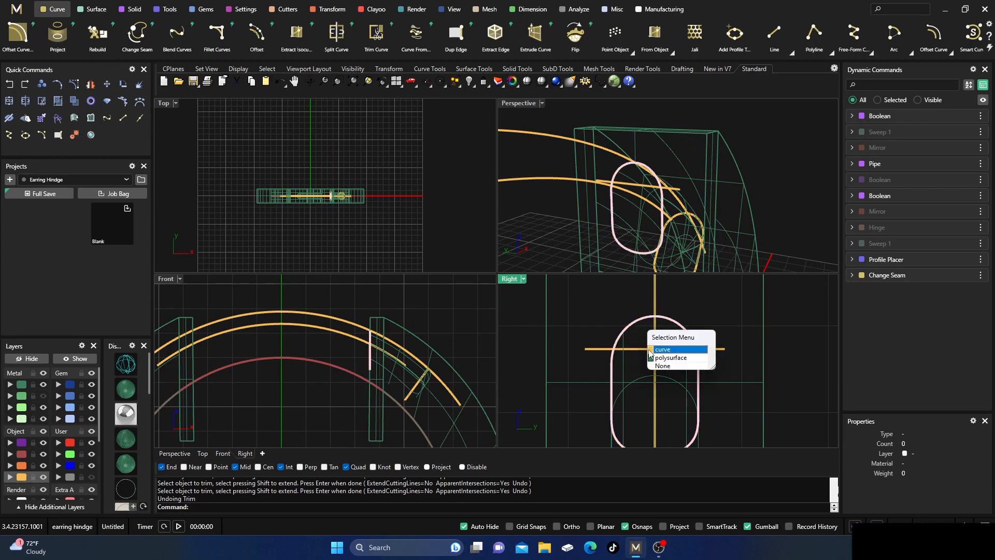
left_click(661, 351)
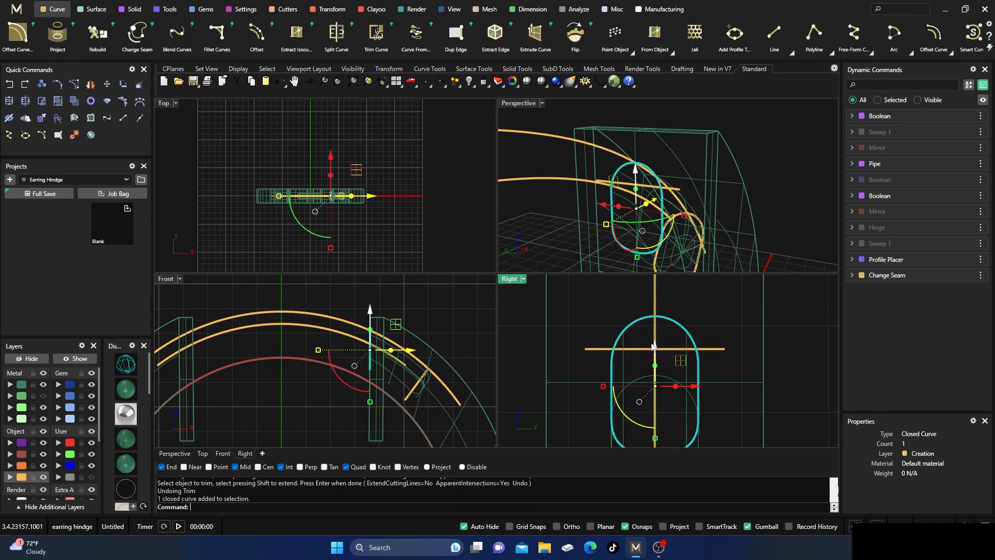
left_click(591, 349, "shift")
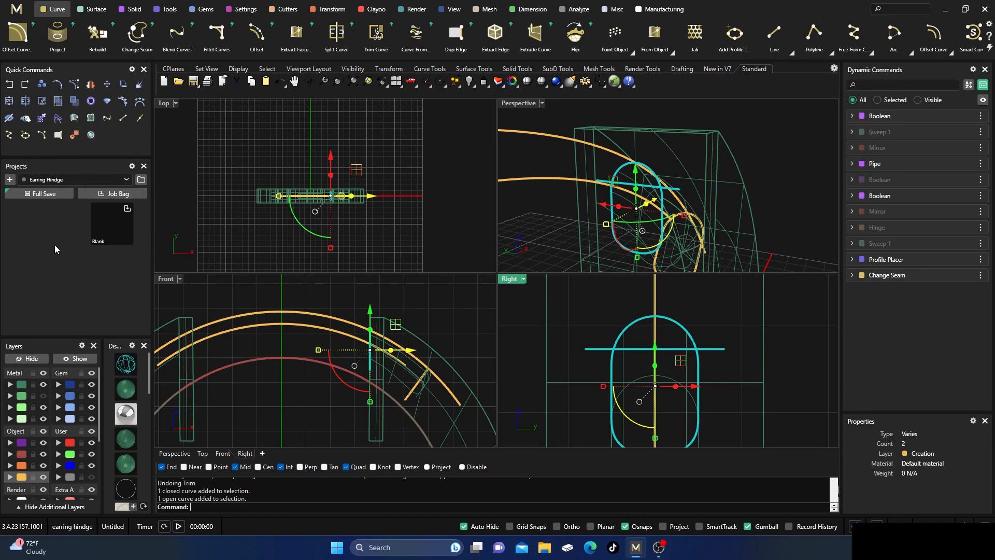
left_click(39, 87)
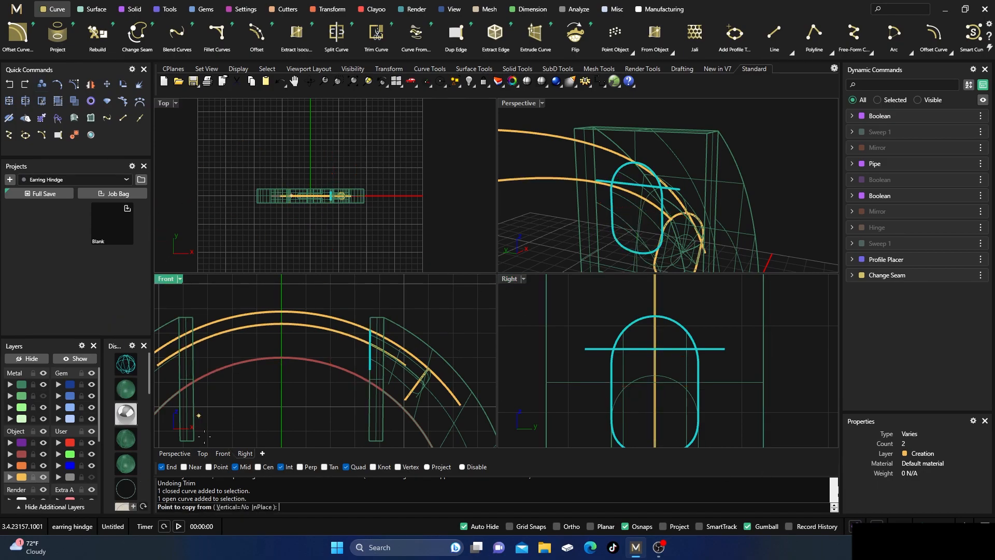
left_click(262, 507)
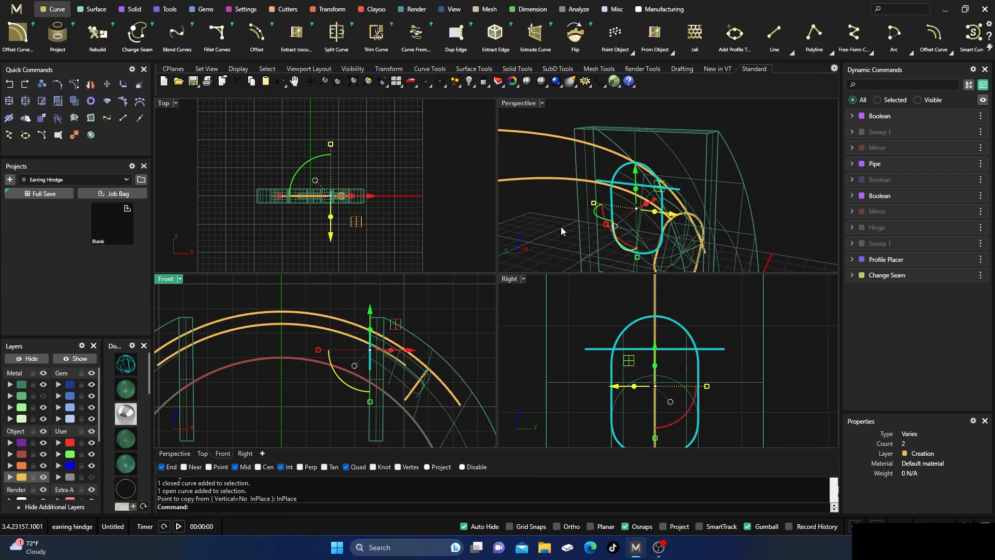
left_click(58, 443)
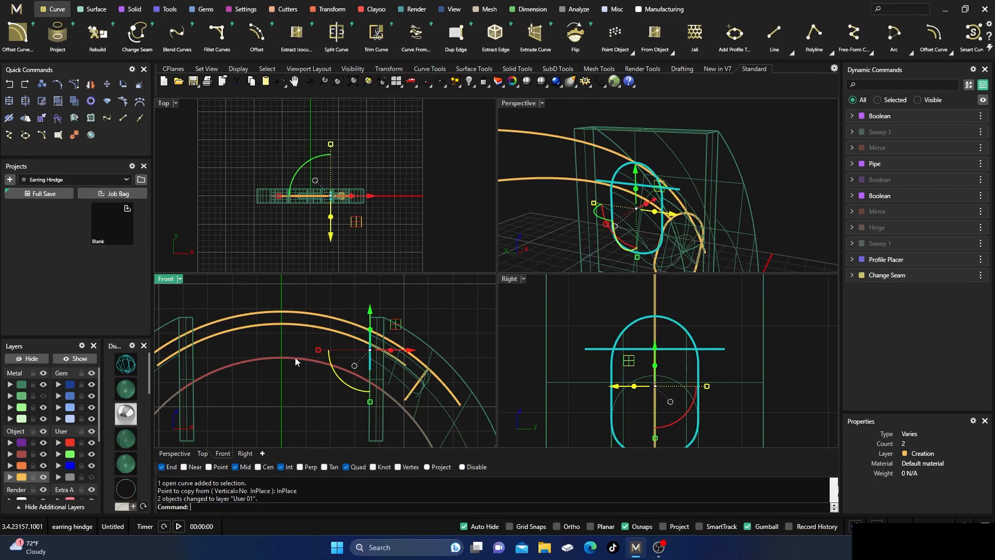
left_click(545, 213)
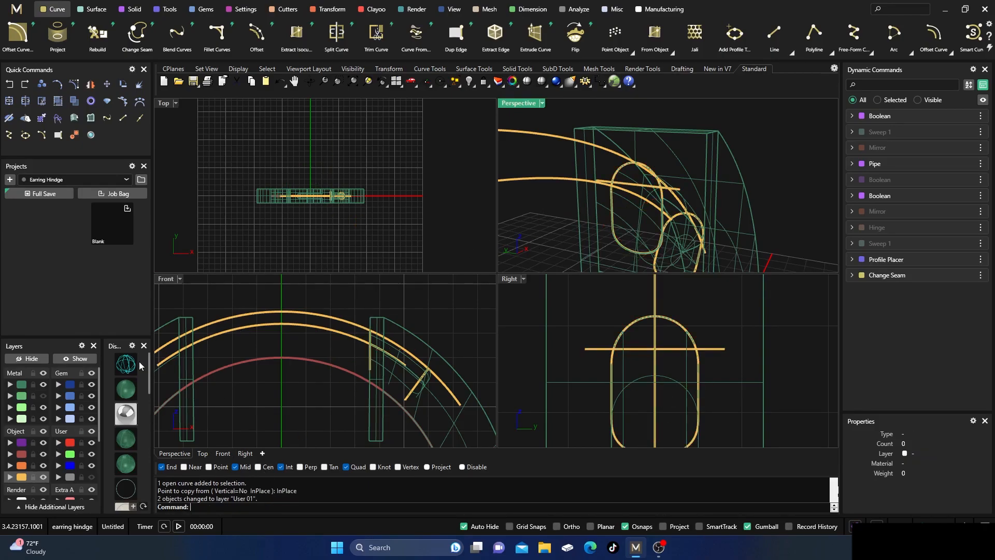
left_click(24, 476)
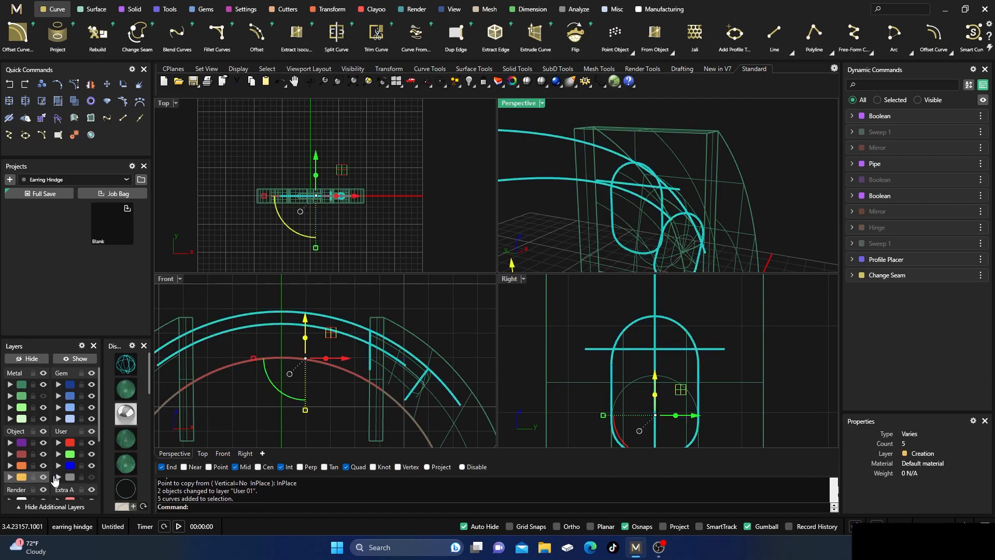
left_click(28, 358)
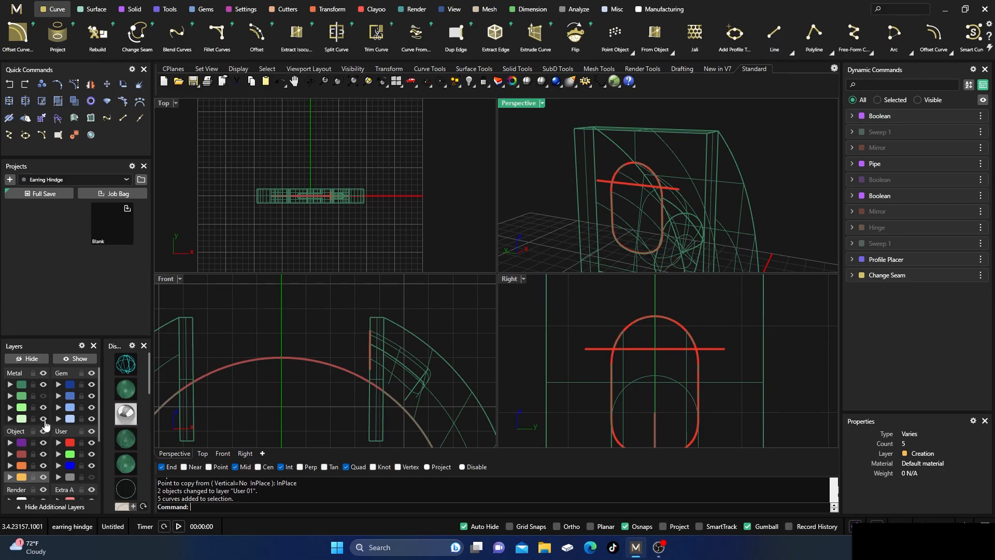
- Trim the User 01 profile and line against each other in the Right view, keeping only the cap-shaped outline
left_click(68, 444)
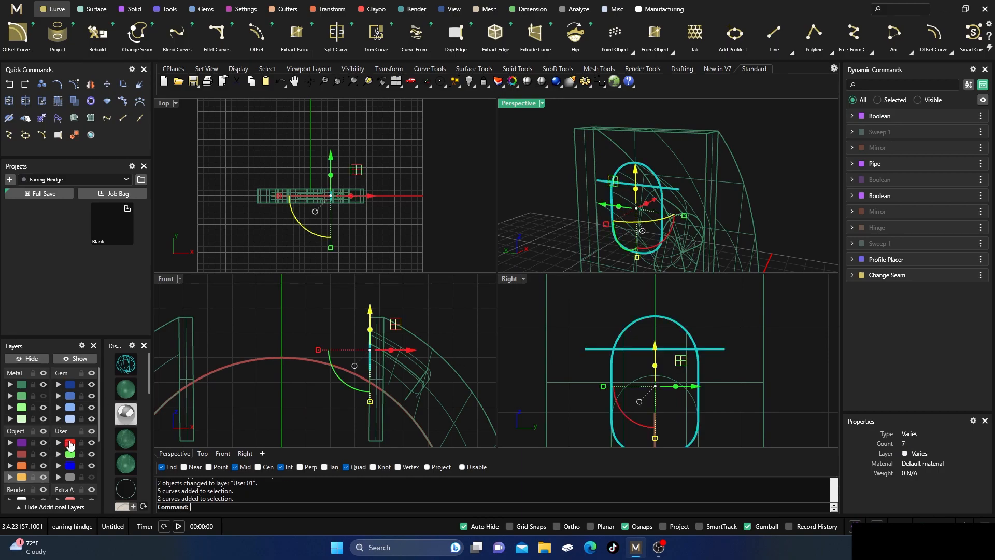
left_click(43, 102)
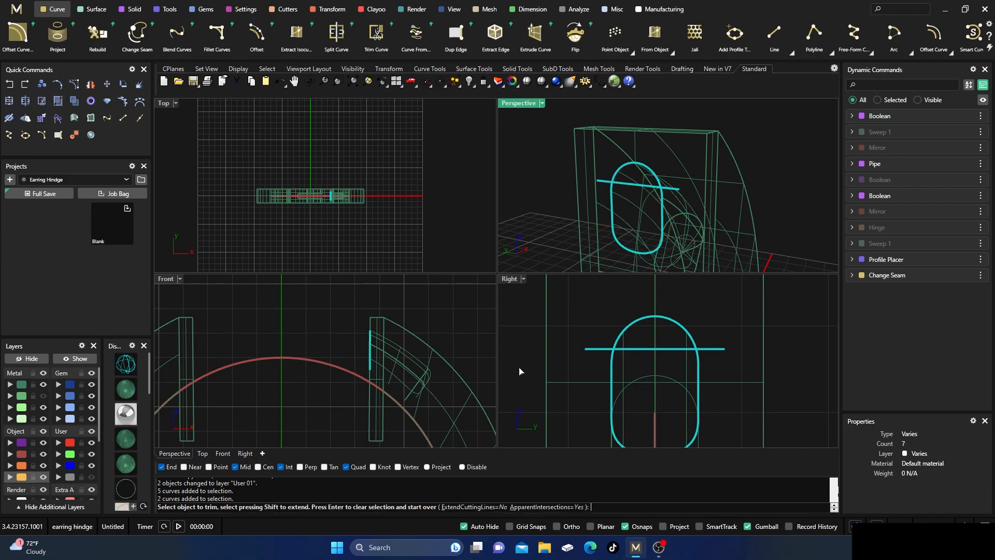
left_click(612, 362)
left_click(632, 388)
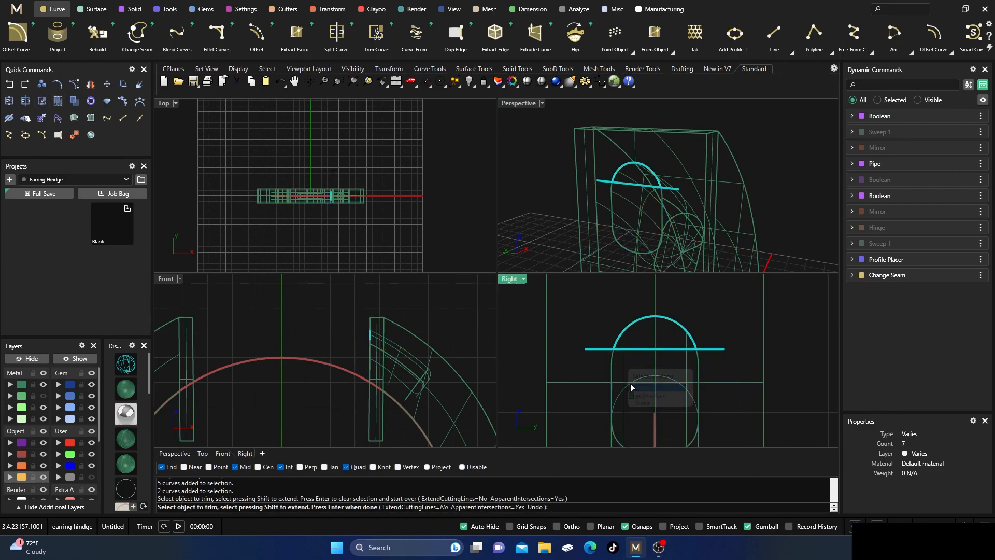
left_click(601, 350)
left_click(707, 349)
key("Return")
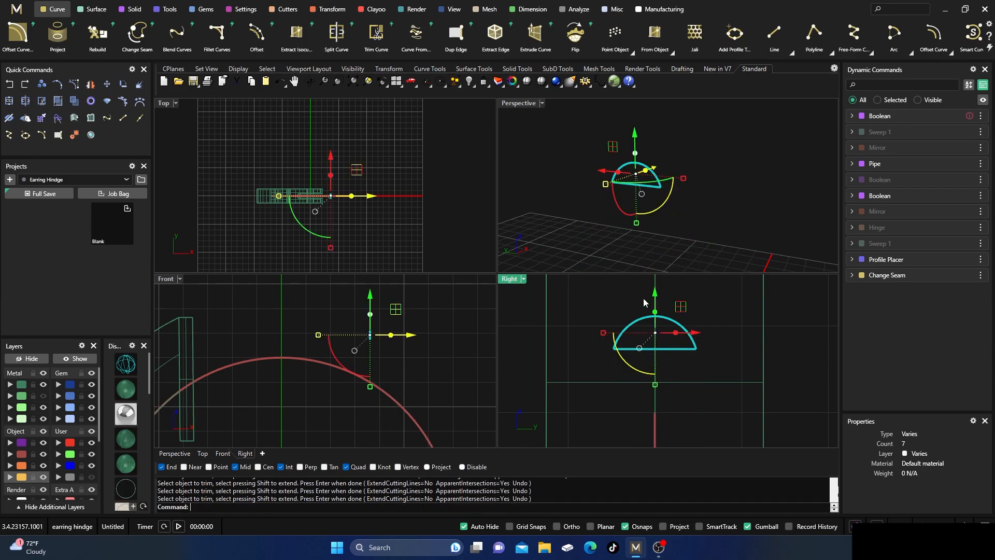
- Check the trimmed cap outline in the maximized Perspective view and undo the trim
right_click_drag(592, 166, 431, 296)
double_click(521, 104)
key("Escape")
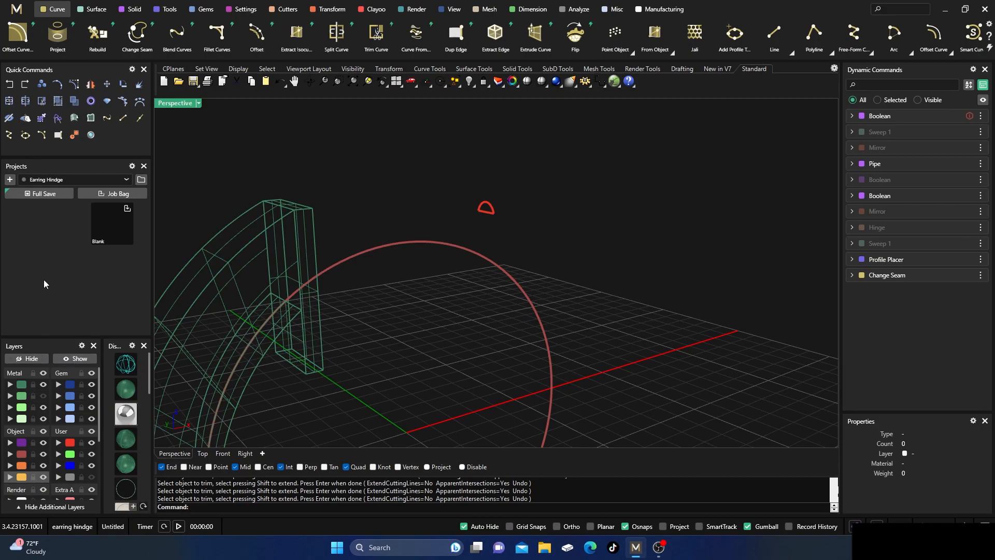
left_click(10, 85)
key("Escape")
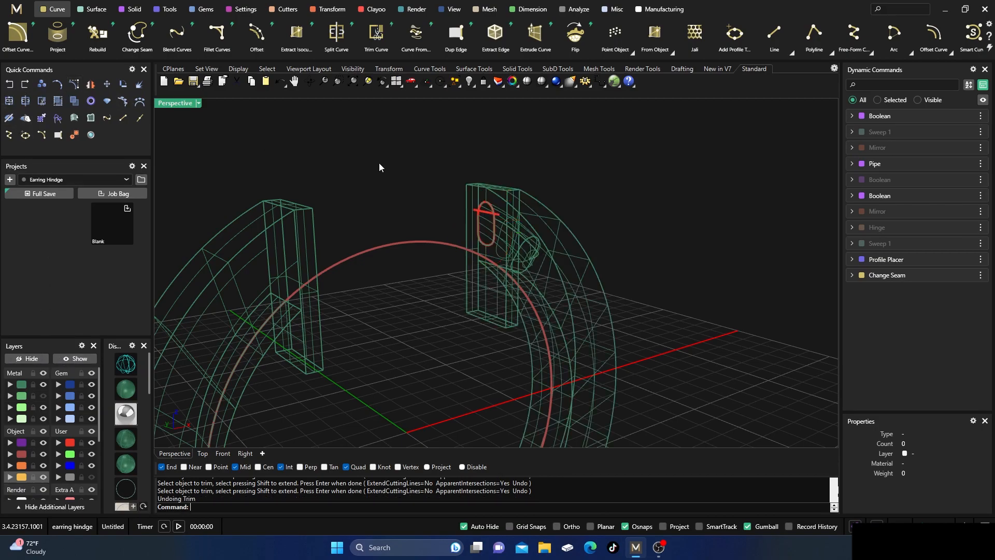
- Delete the closed upright slot profile on the User 01 layer, keeping the horizontal line
scroll(471, 205, "up", 4)
right_click_drag(531, 267, 498, 271)
scroll(495, 218, "up", 6)
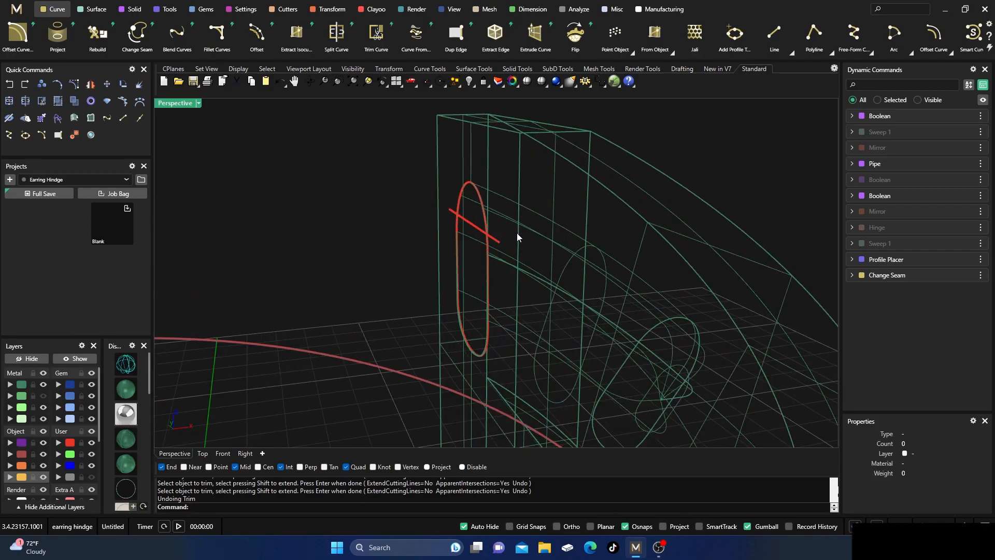
scroll(518, 234, "down", 4)
right_click_drag(518, 235, 444, 179)
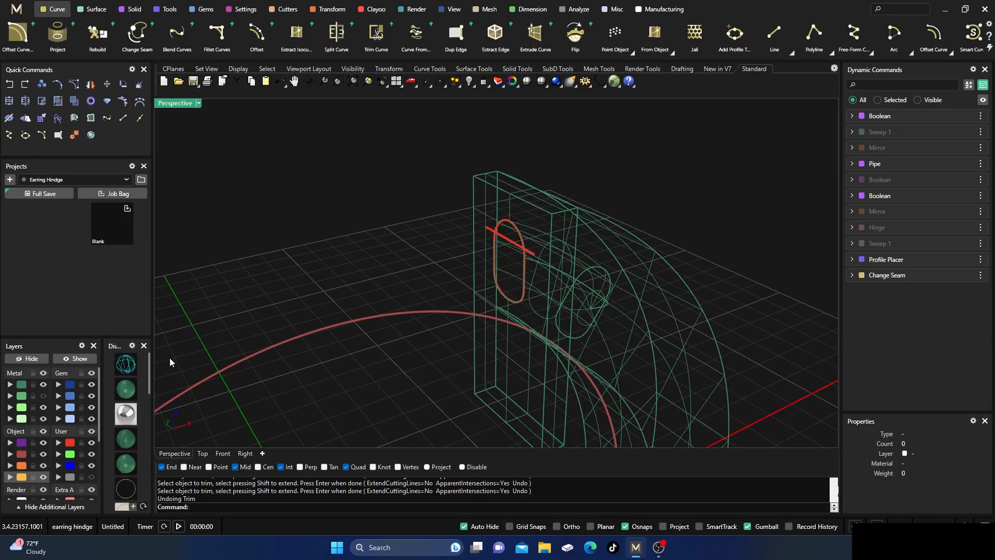
left_click(512, 303)
left_click(539, 326)
key("Delete")
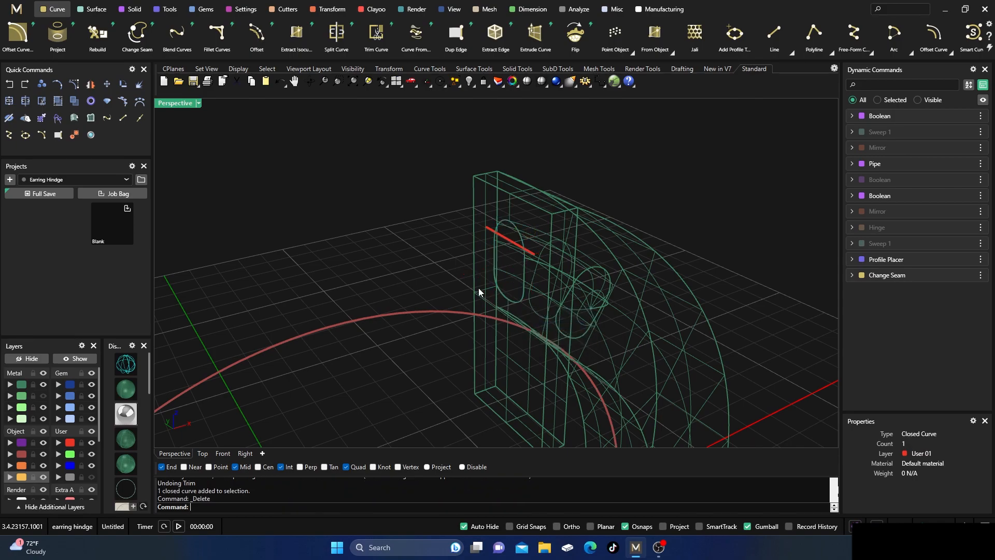
- Show the hidden Creation curves to check them against the slot in Perspective, and hide them again
left_click(69, 358)
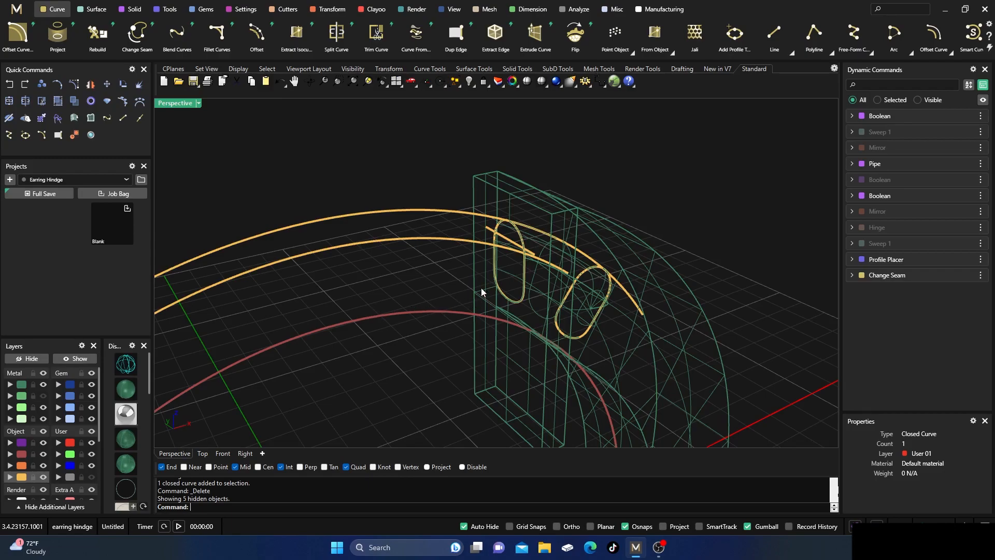
right_click_drag(483, 279, 513, 272)
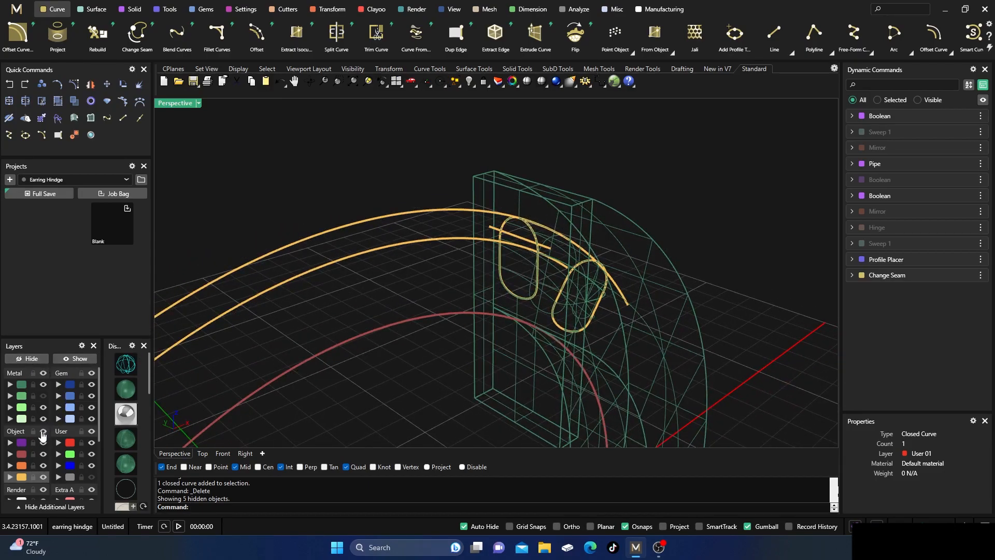
left_click(21, 476)
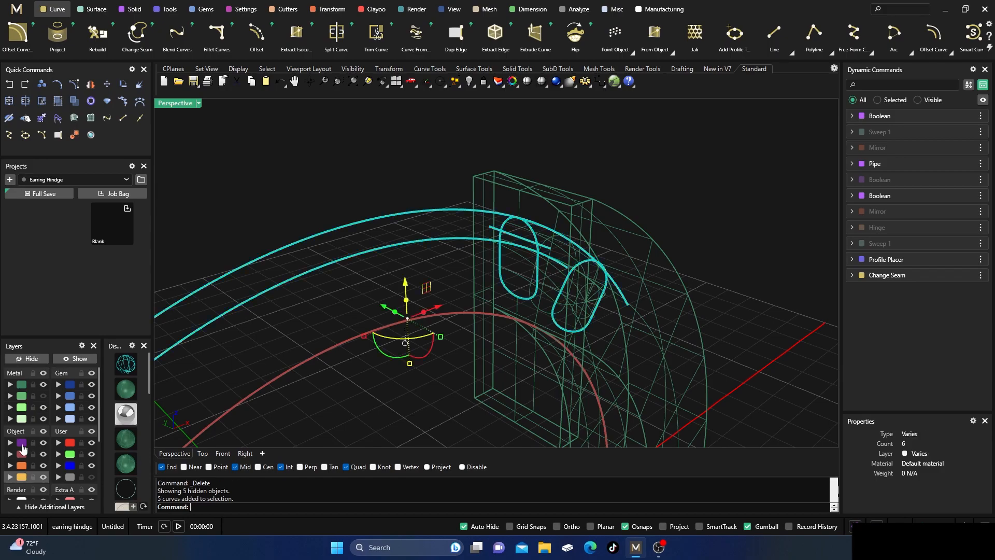
left_click(32, 359)
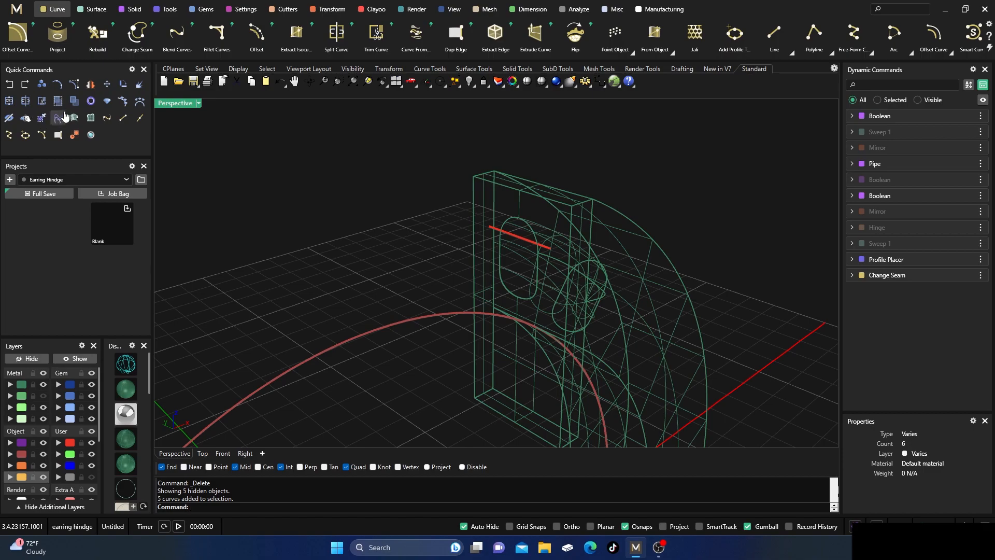
- Duplicate the rounded upper edge of the slot opening as a curve on the current layer
left_click(58, 135)
left_click(507, 224)
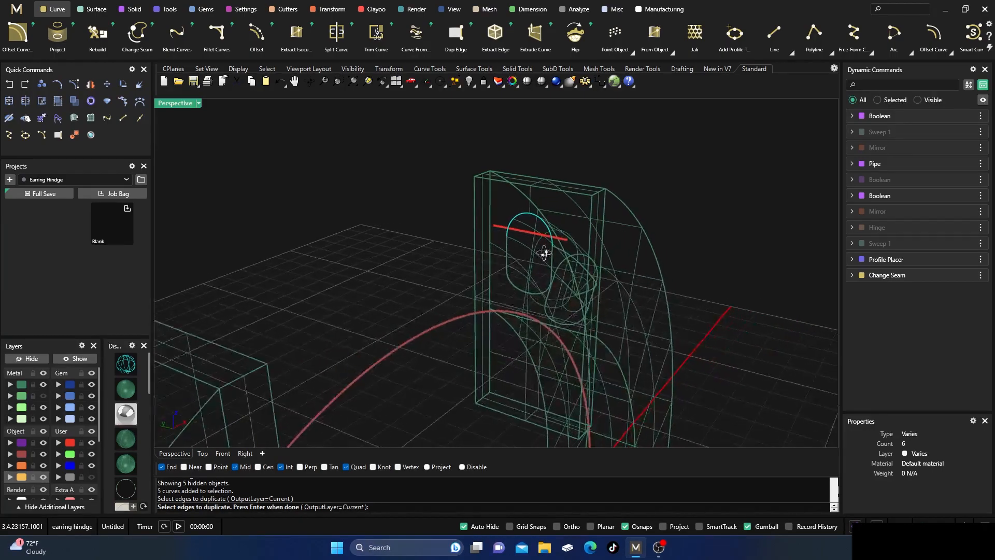
key("Return")
left_click(420, 228)
right_click_drag(452, 259, 421, 253)
- Trim the horizontal line and the duplicated slot arch against each other in the Right view, leaving only the closed cap outline
left_click(245, 454)
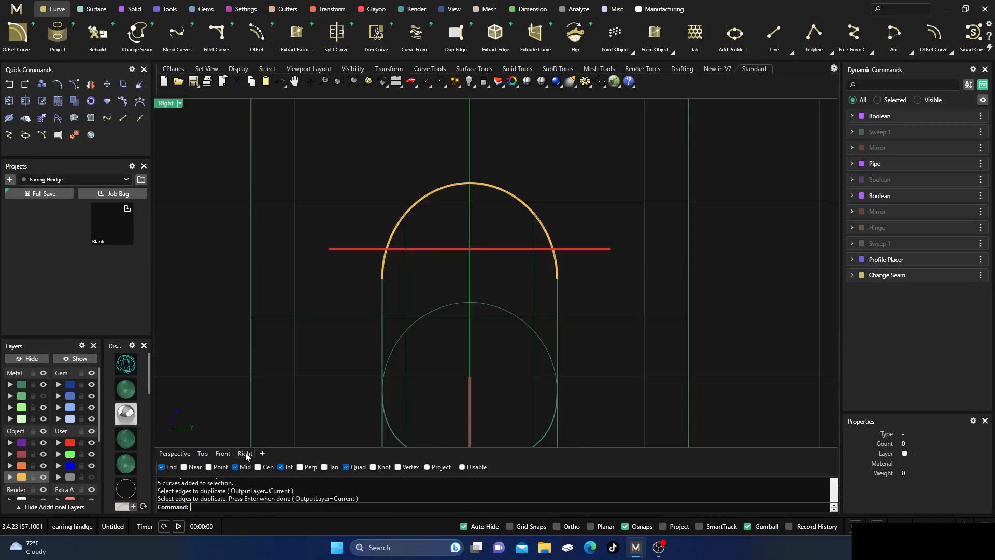
double_click(166, 104)
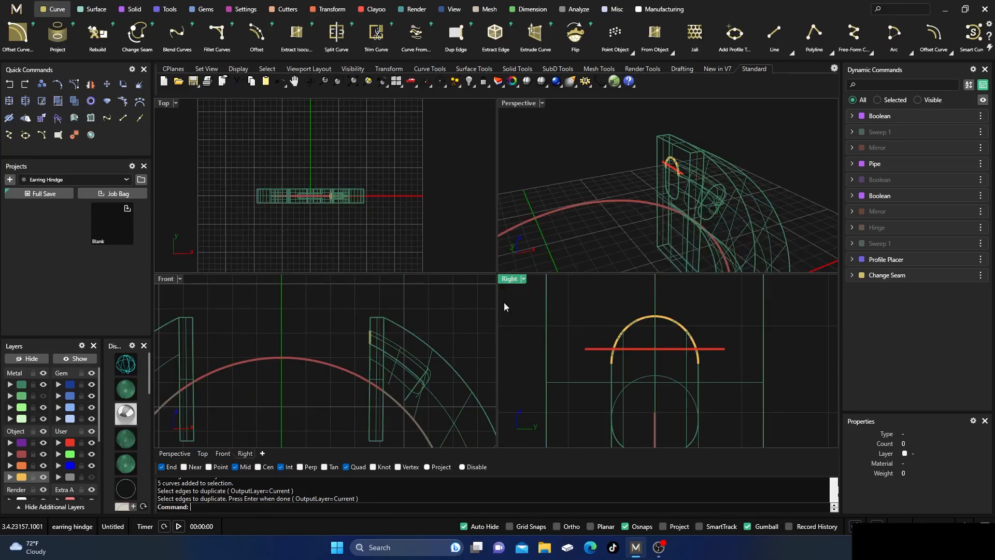
left_click(633, 319)
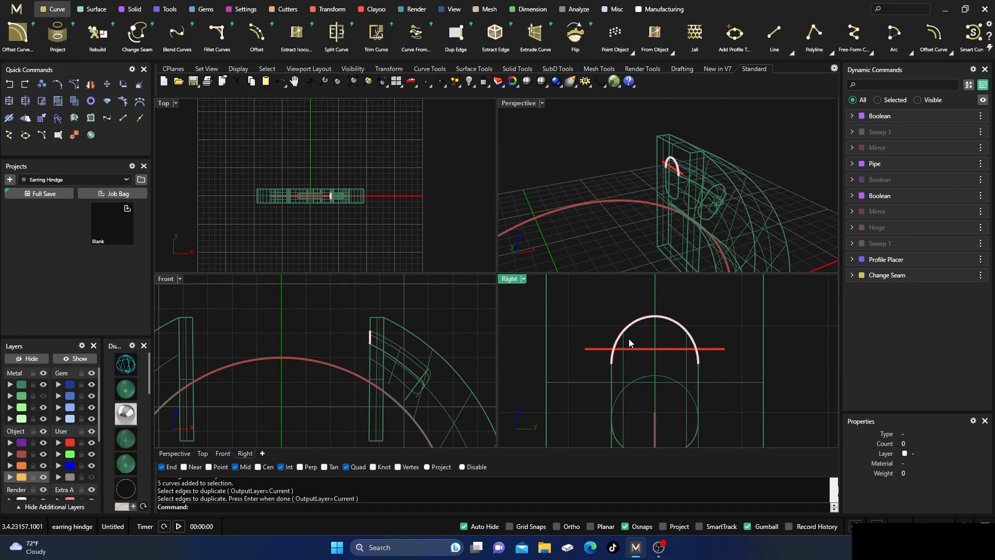
key("Return")
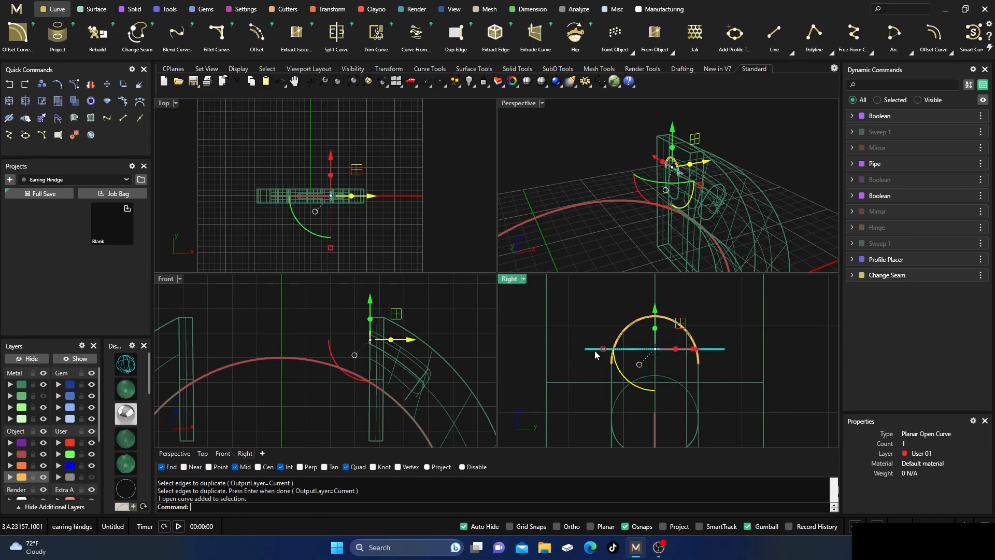
left_click(636, 321)
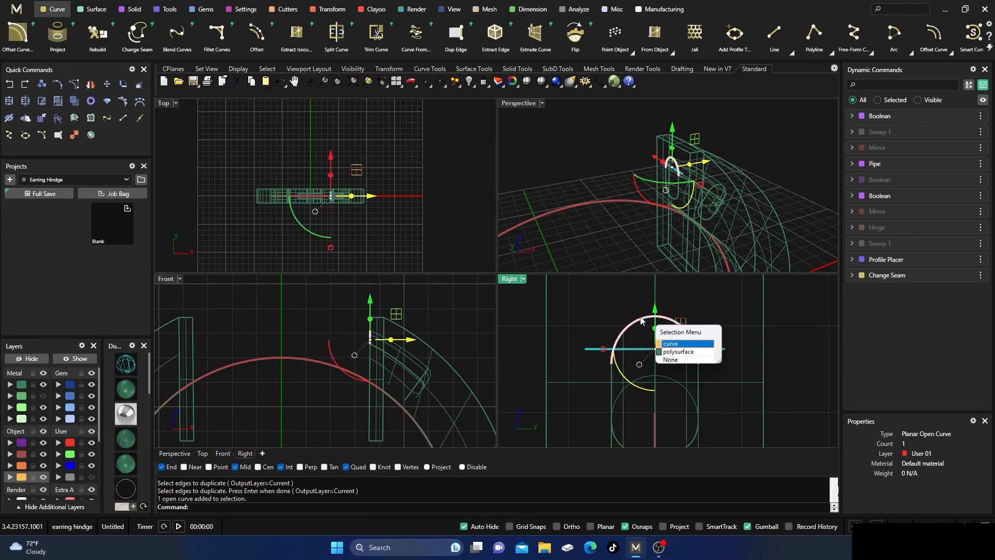
left_click(667, 344)
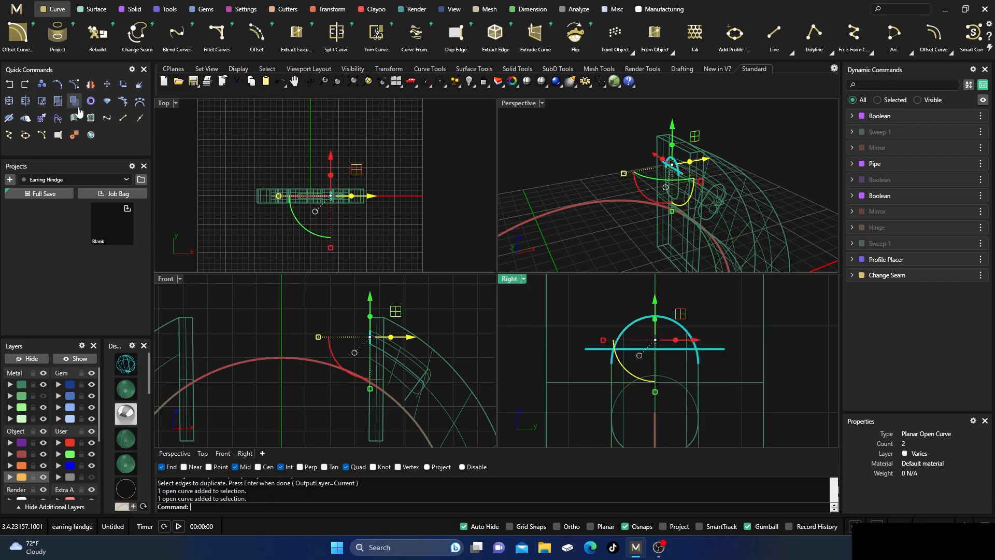
left_click(42, 101)
left_click(608, 349)
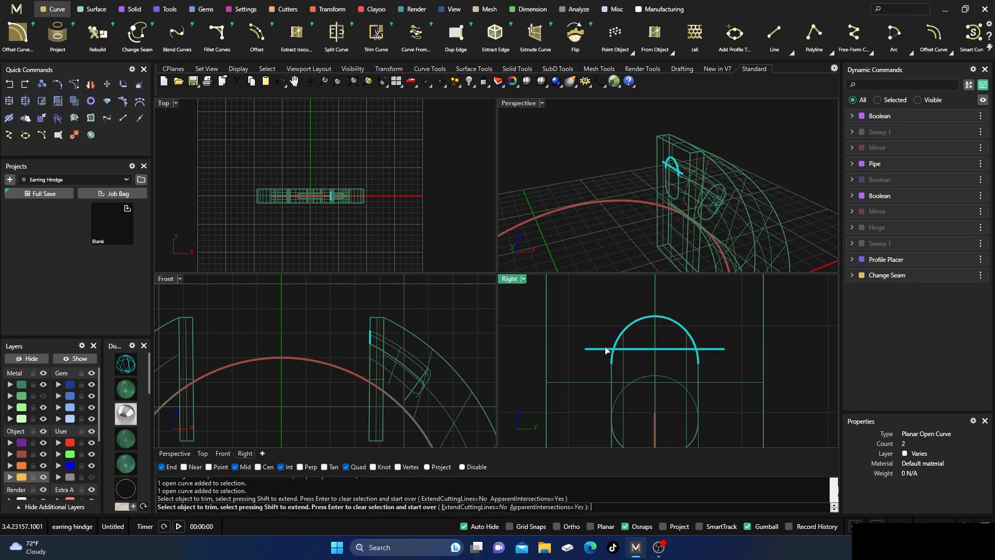
left_click(614, 362)
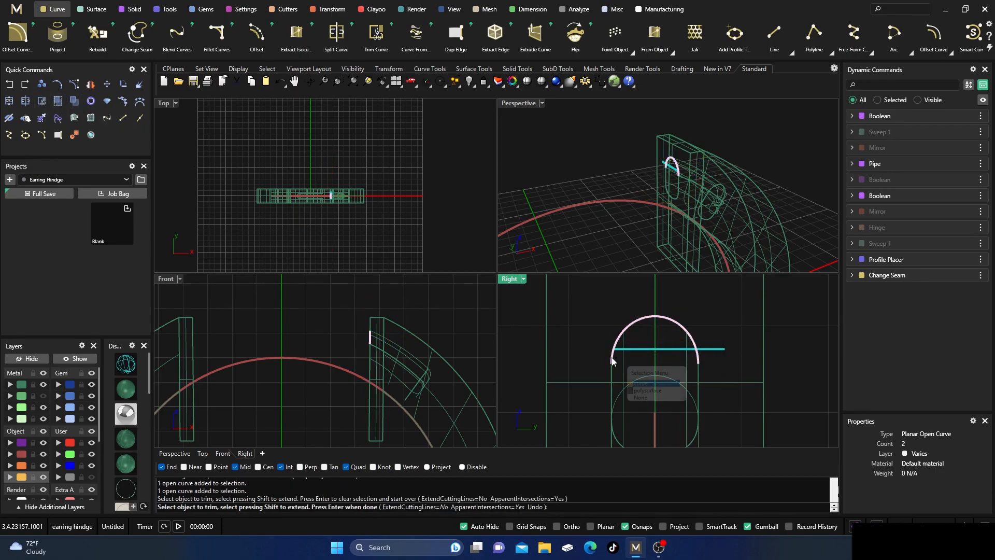
left_click(643, 386)
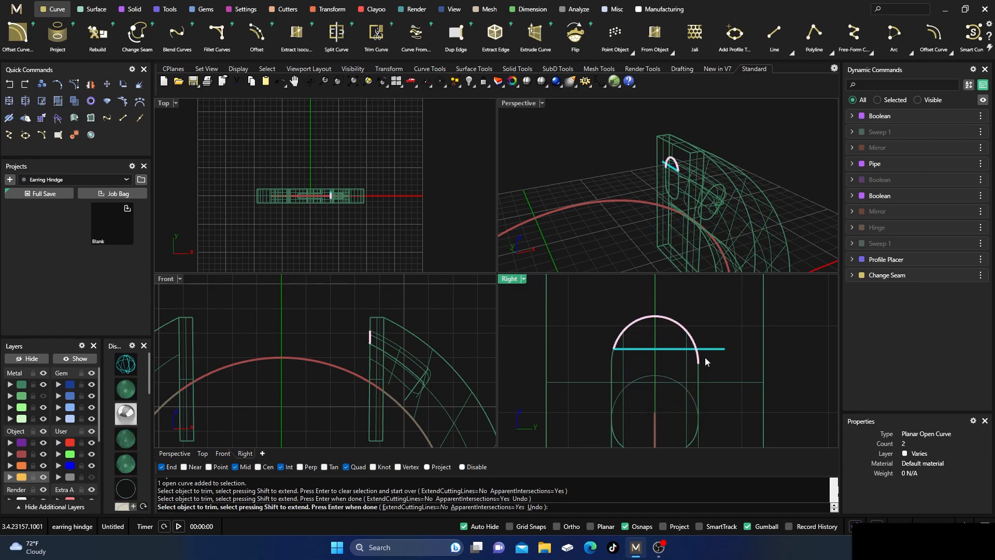
left_click(700, 358)
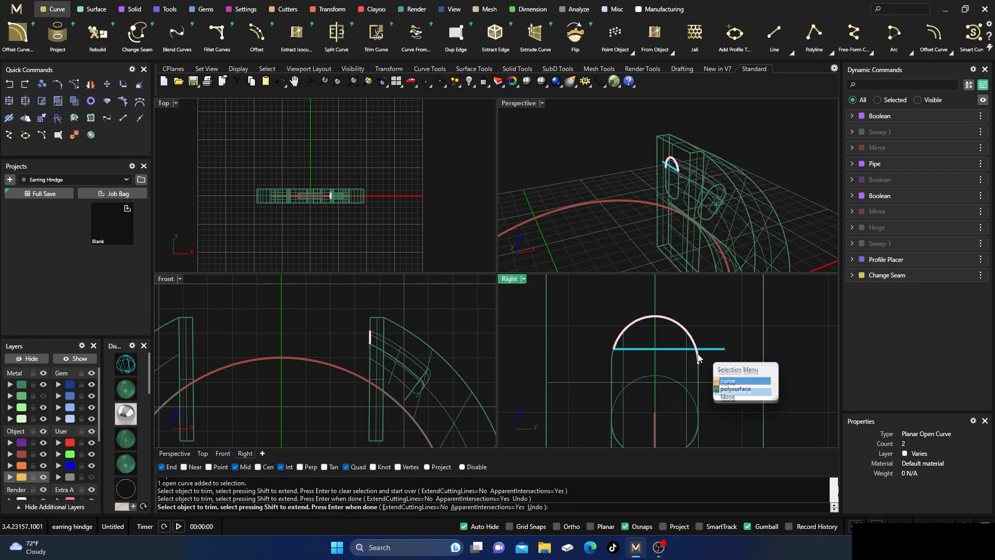
left_click(723, 381)
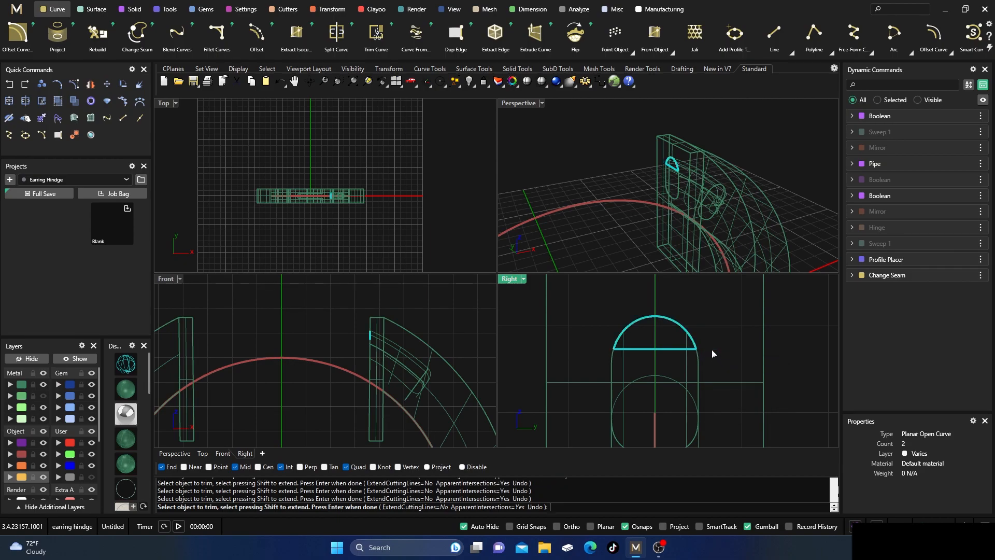
right_click(605, 315)
left_click(603, 313)
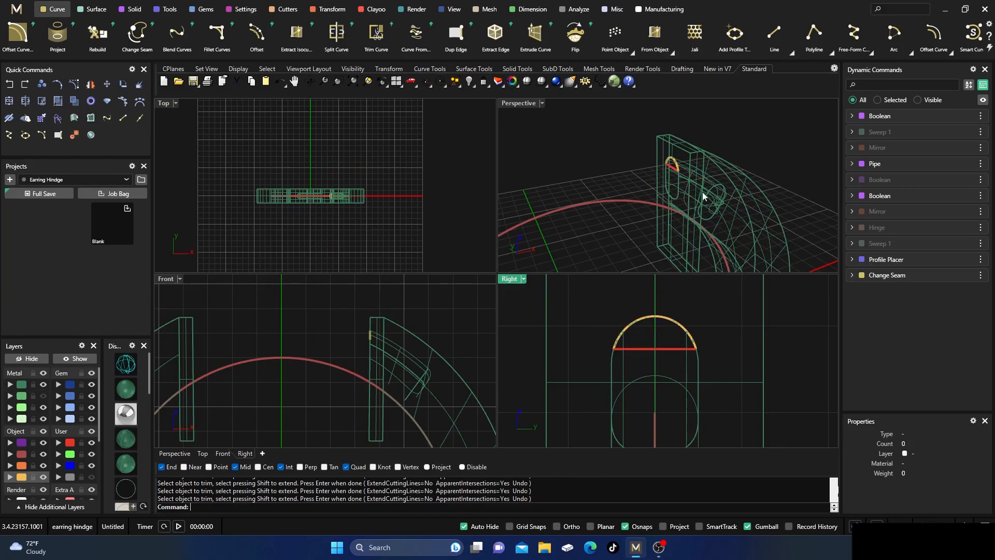
- Show the edit points of the trimmed horizontal line and snap one end point onto the adjoining end of the arch
right_click_drag(592, 167, 608, 169)
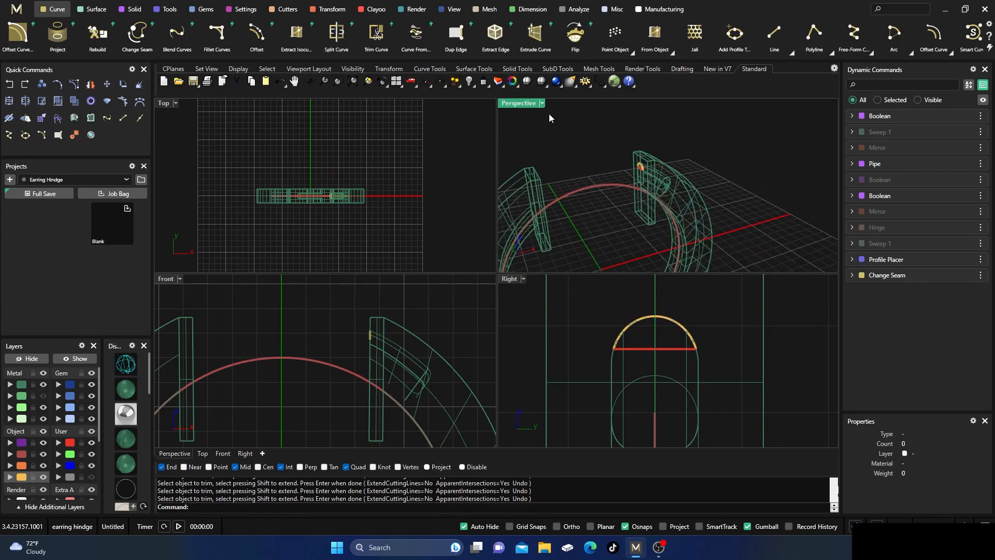
double_click(527, 106)
scroll(451, 231, "up", 5)
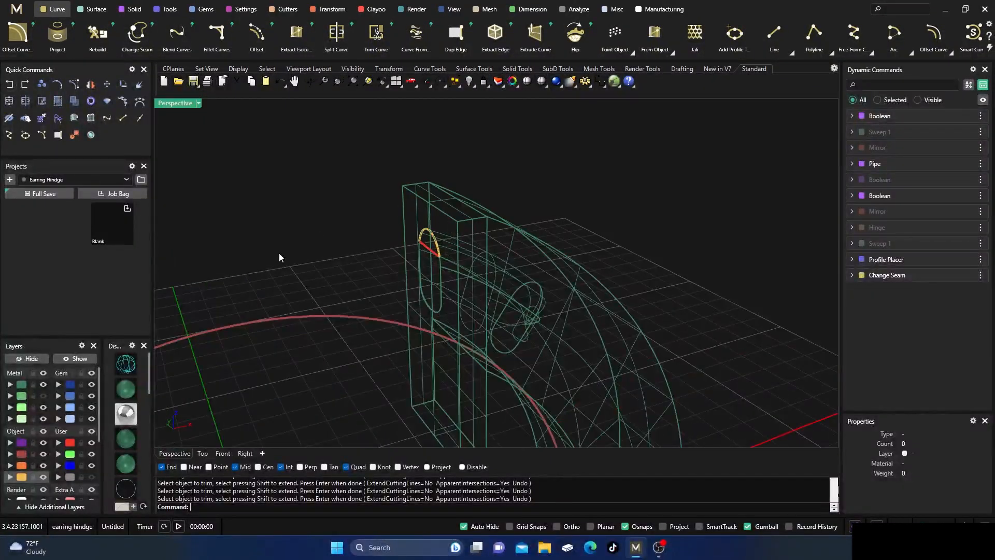
scroll(358, 291, "up", 10)
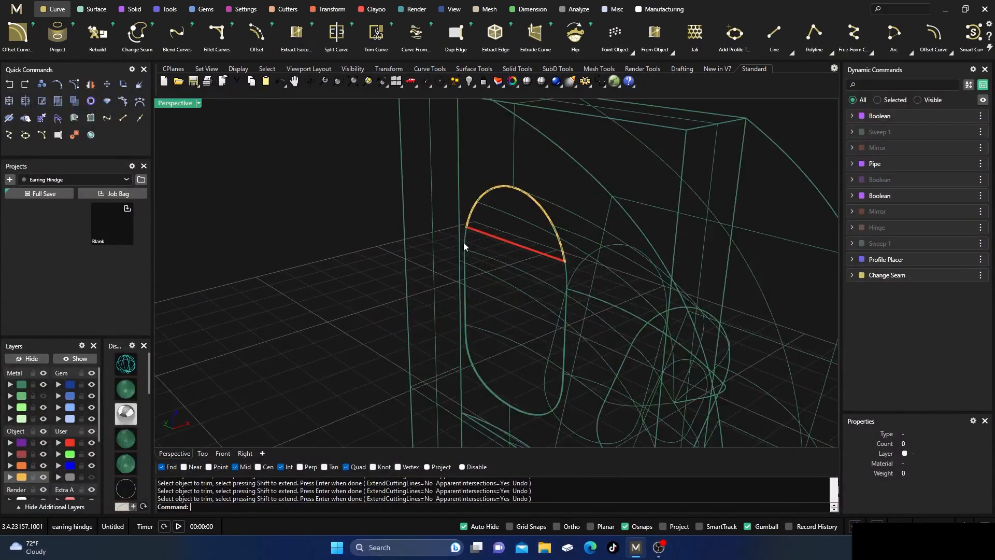
scroll(472, 231, "up", 3)
left_click(489, 231)
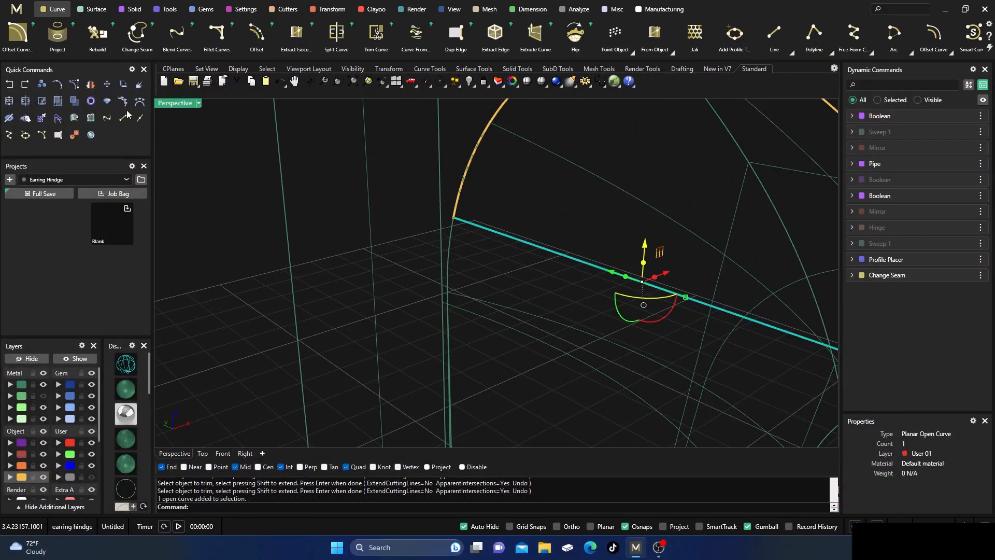
scroll(438, 208, "up", 3)
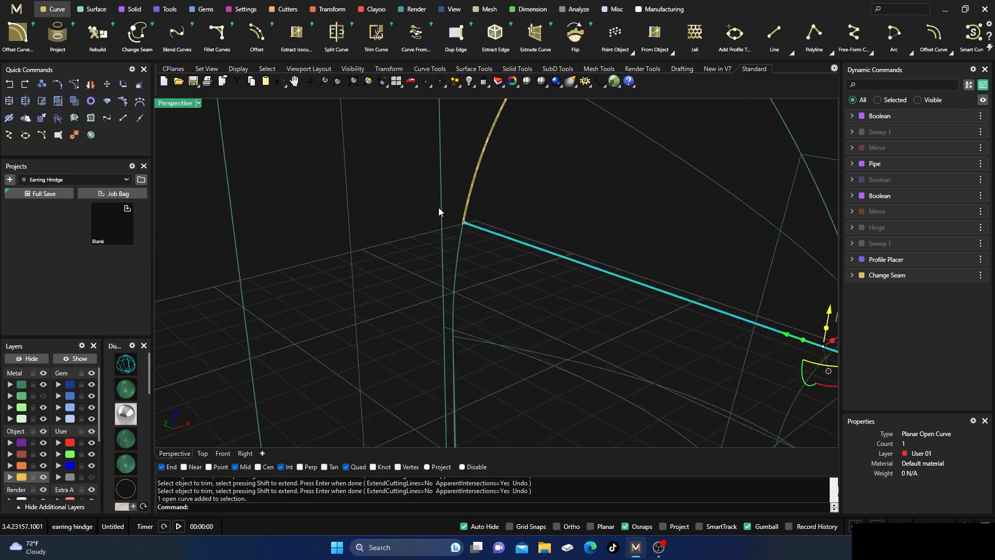
scroll(468, 226, "up", 2)
key("F11")
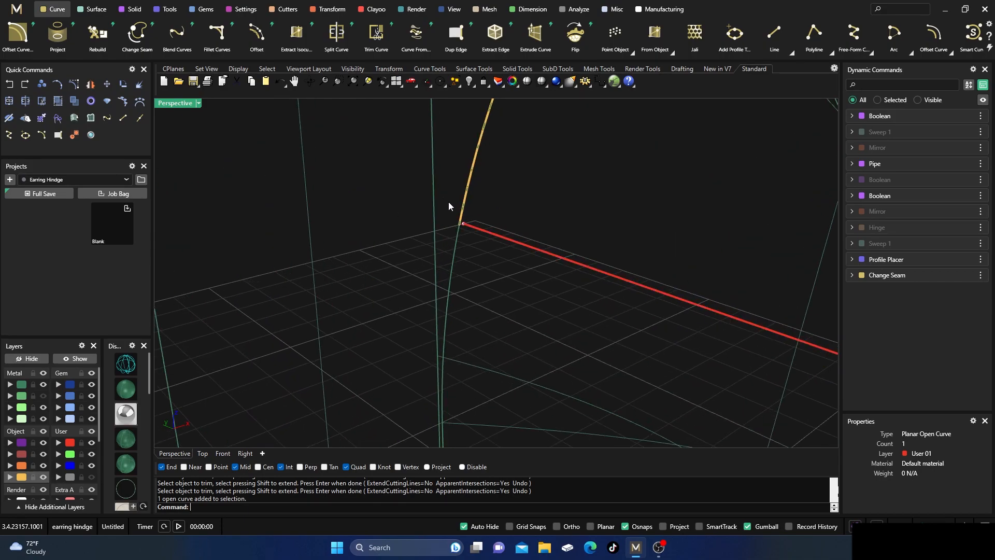
left_click_drag(448, 201, 462, 247)
scroll(457, 208, "up", 2)
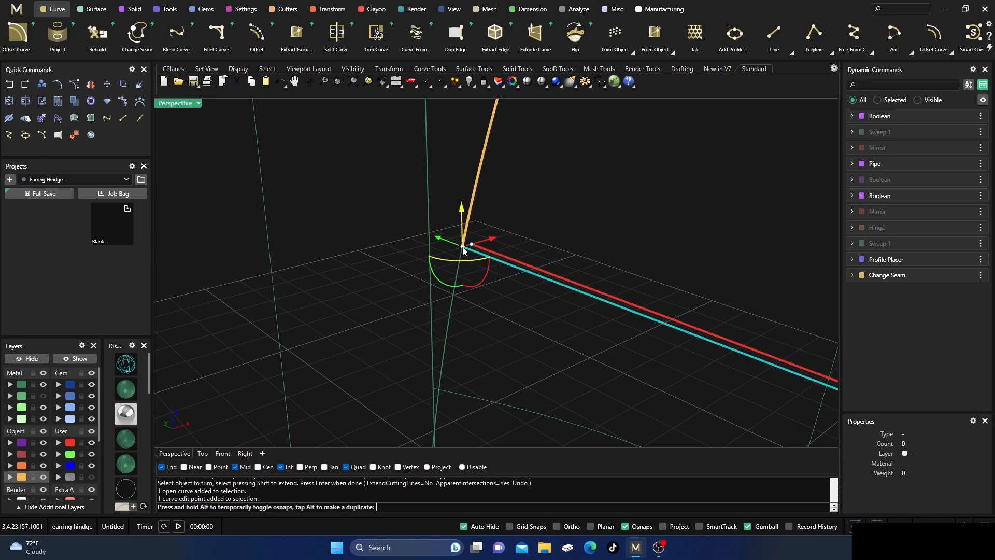
- Snap the horizontal line's opposite end point onto the other end of the arch
scroll(443, 173, "down", 14)
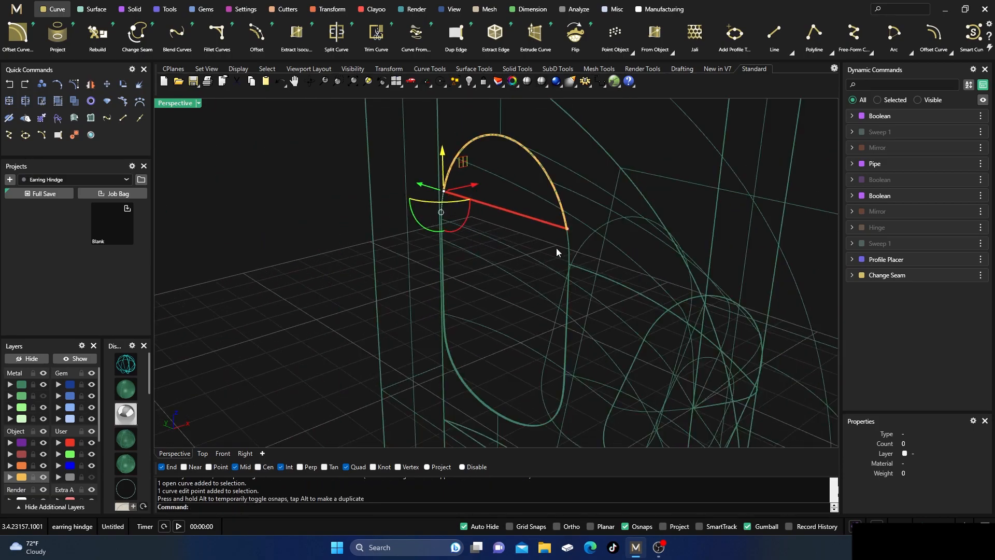
scroll(559, 252, "up", 8)
left_click(583, 231)
scroll(585, 250, "up", 2)
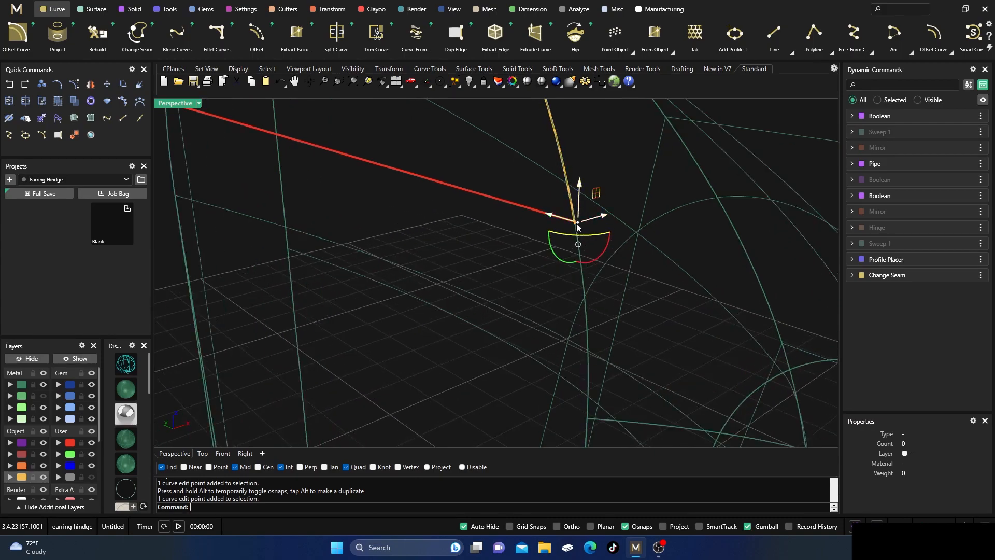
left_click_drag(578, 226, 574, 223)
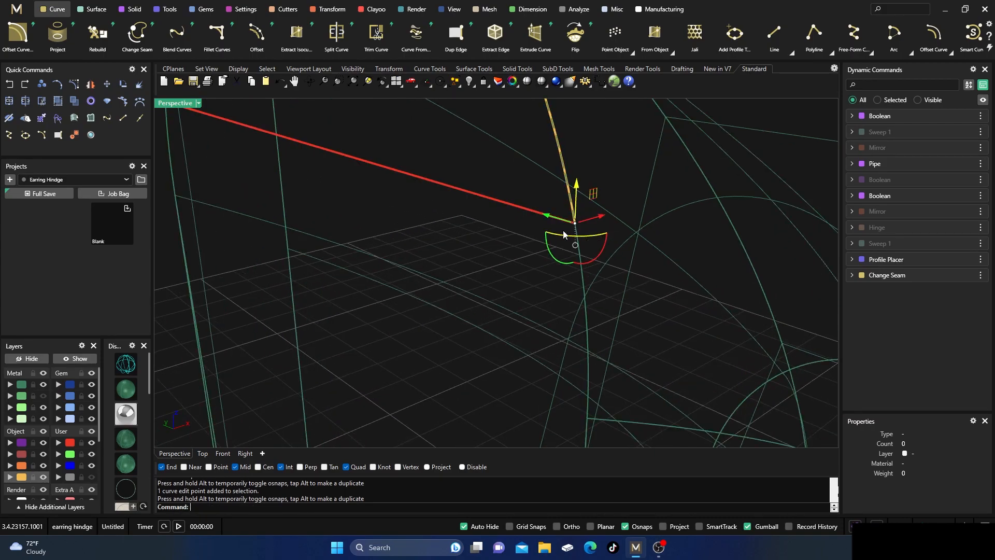
- Join the horizontal line and the arch into one closed cap-shaped curve and clear the selection
scroll(500, 234, "down", 3)
left_click(497, 228)
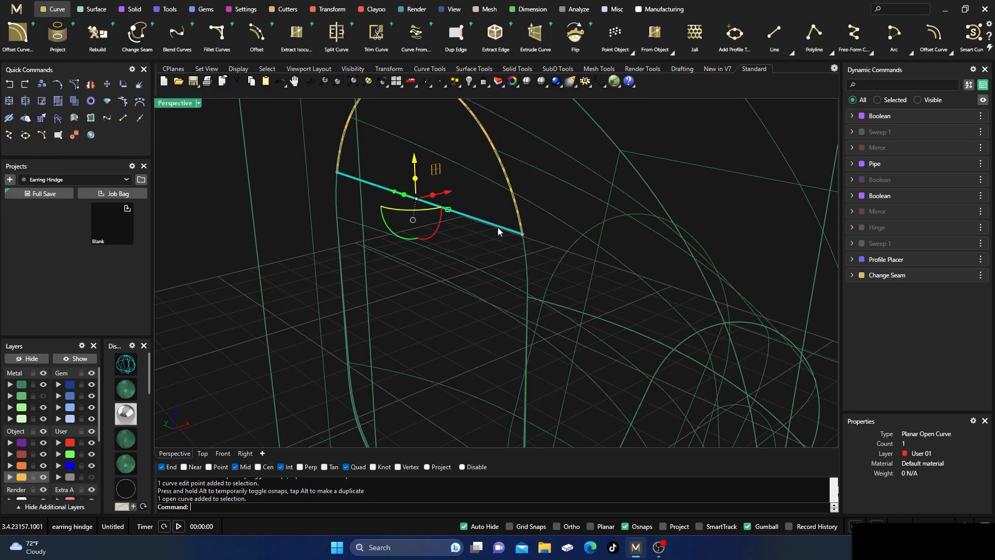
left_click(517, 201)
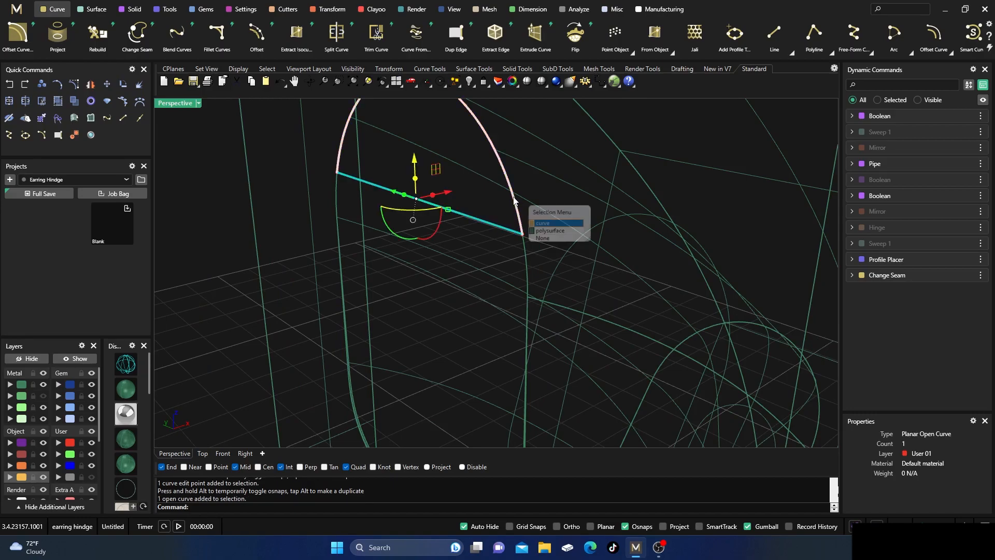
left_click(544, 224)
key("ctrl+j")
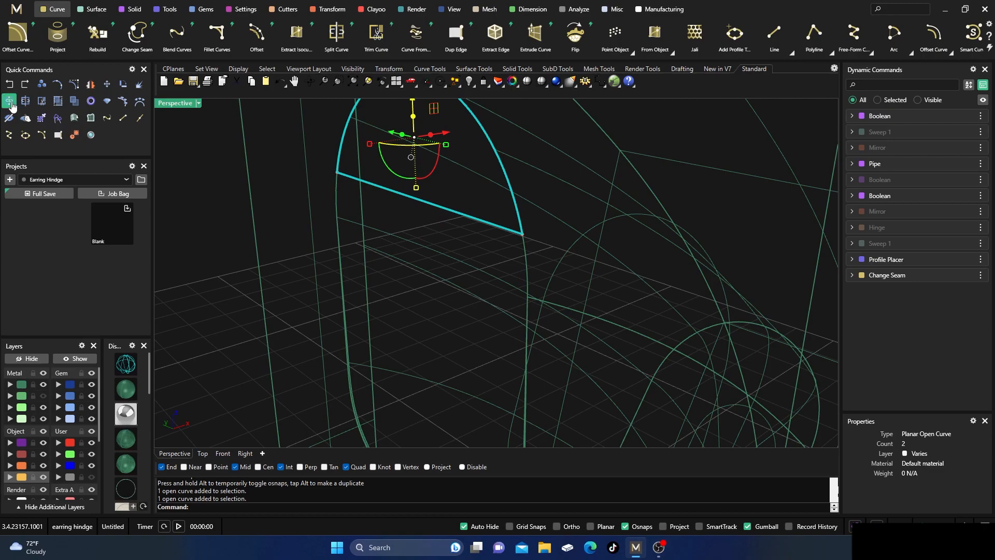
left_click(455, 251)
scroll(460, 222, "down", 5)
left_click(461, 220)
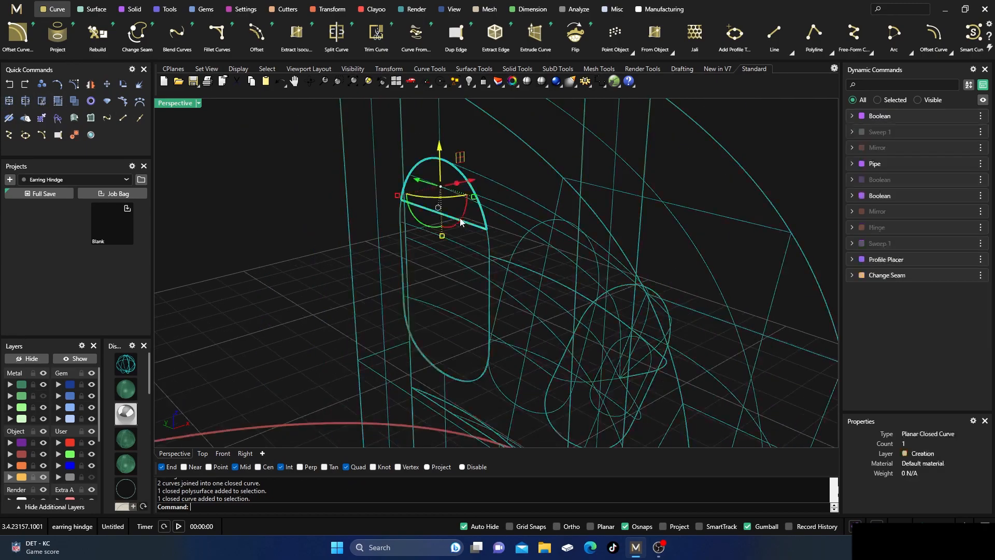
key("Escape")
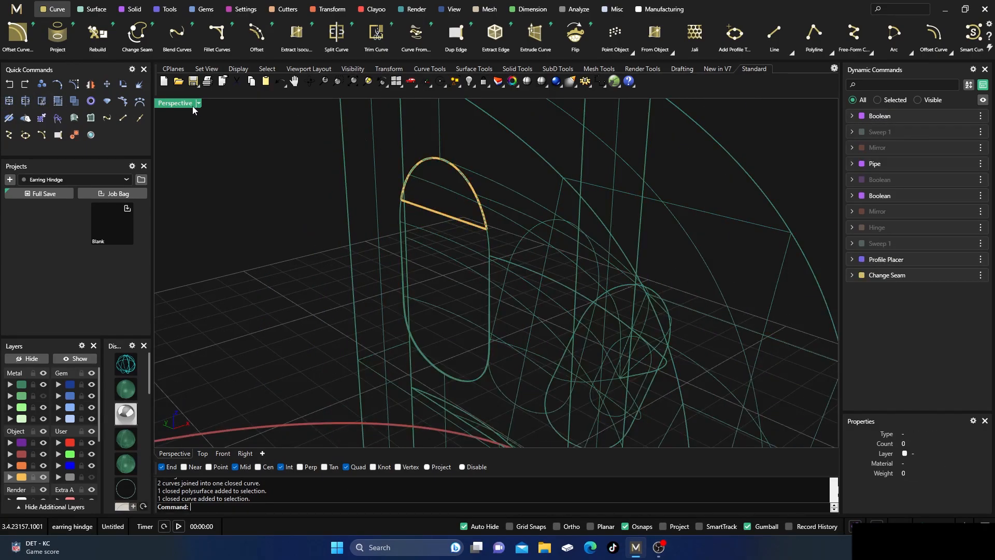
double_click(194, 103)
scroll(364, 327, "up", 6)
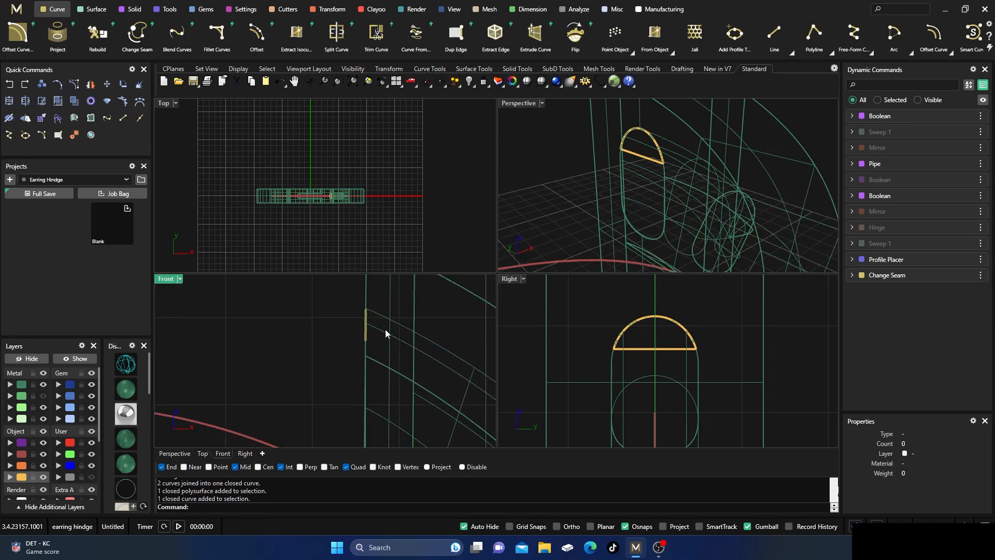
scroll(359, 311, "down", 3)
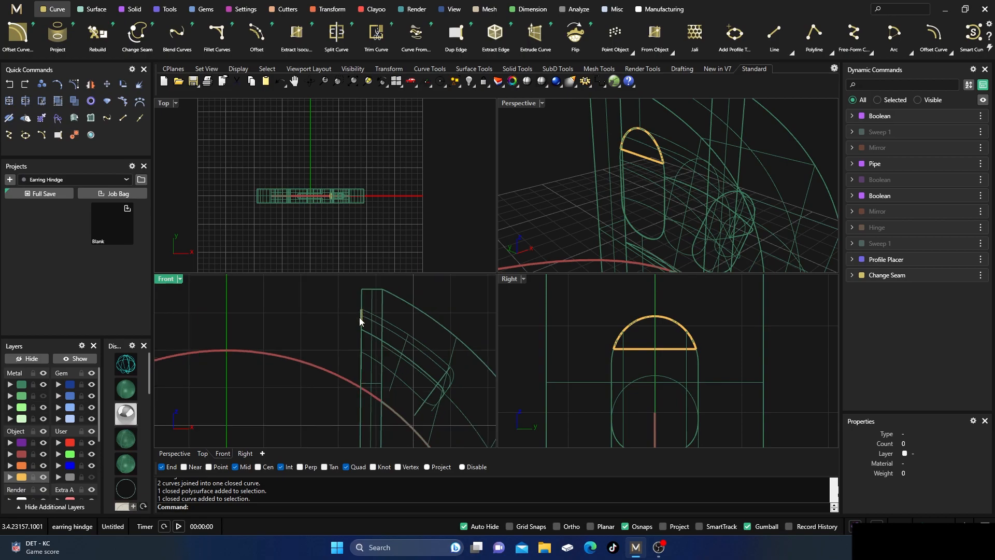
left_click(362, 313)
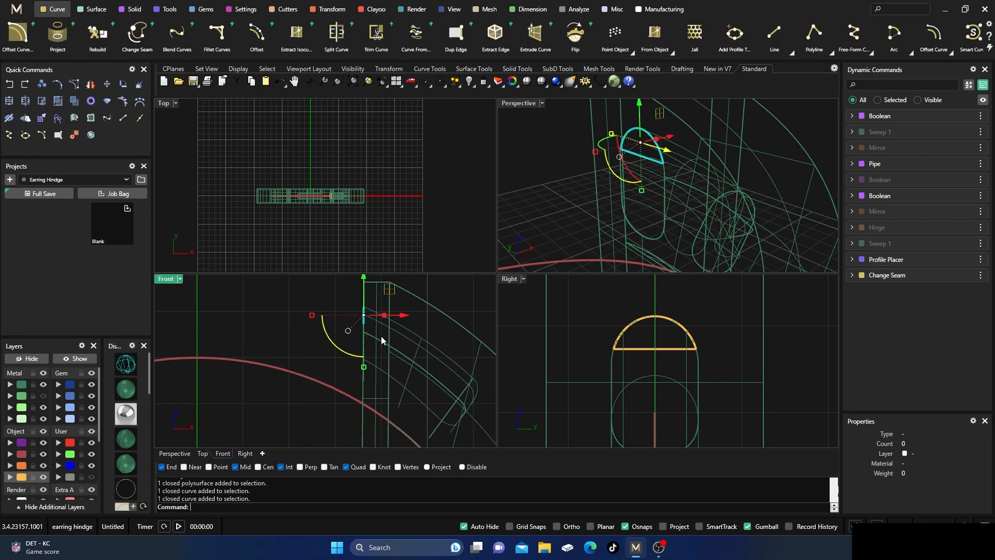
left_click(123, 86)
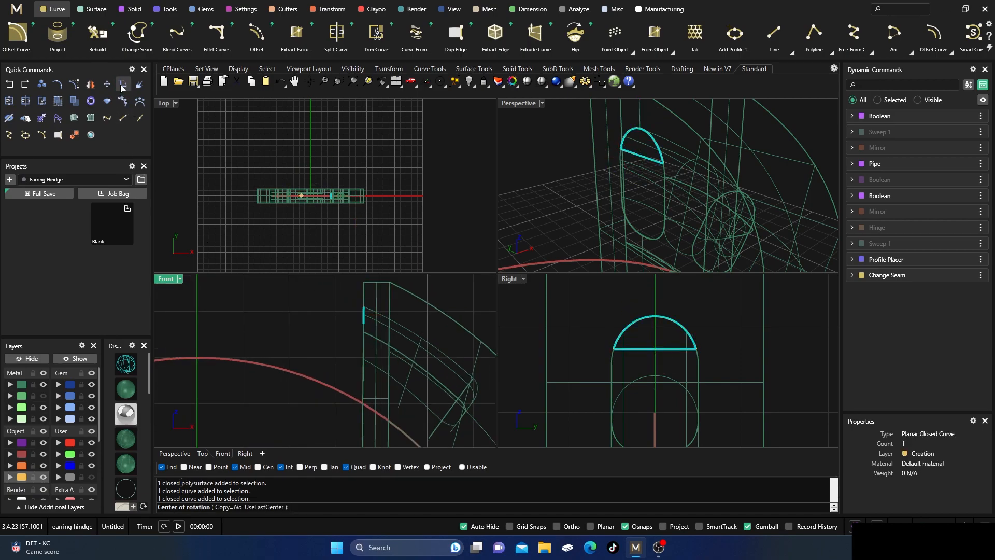
left_click(228, 507)
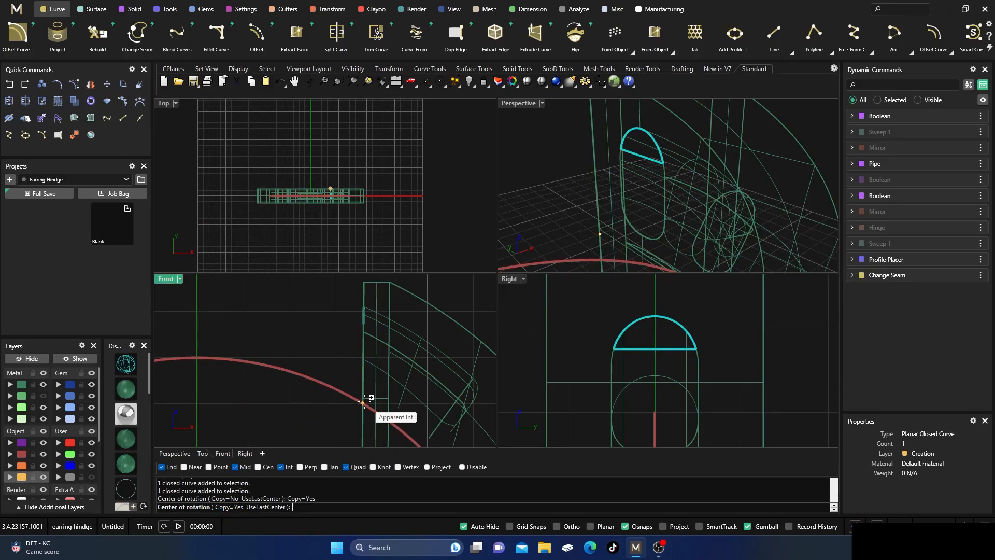
type("0,0,0")
key("Return")
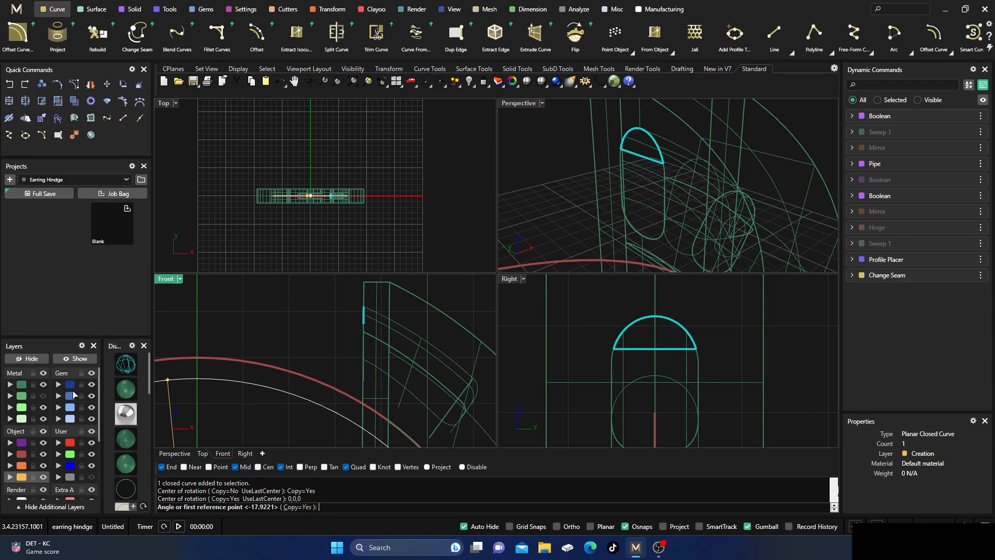
- Show the hidden curves and place a rotated copy of the cap profile and its horizontal line around the origin, farther down the outer arc
left_click(72, 358)
left_click(328, 346)
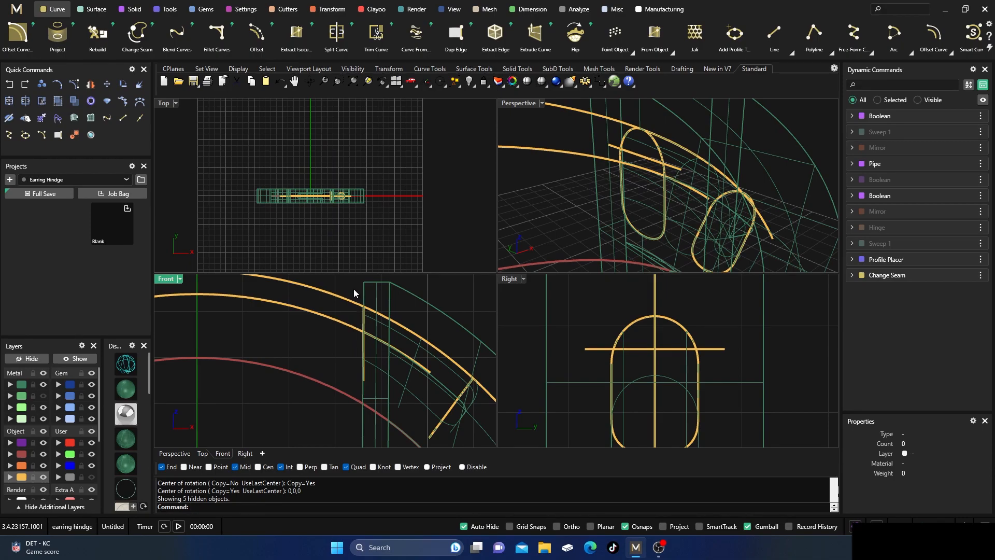
left_click(371, 336)
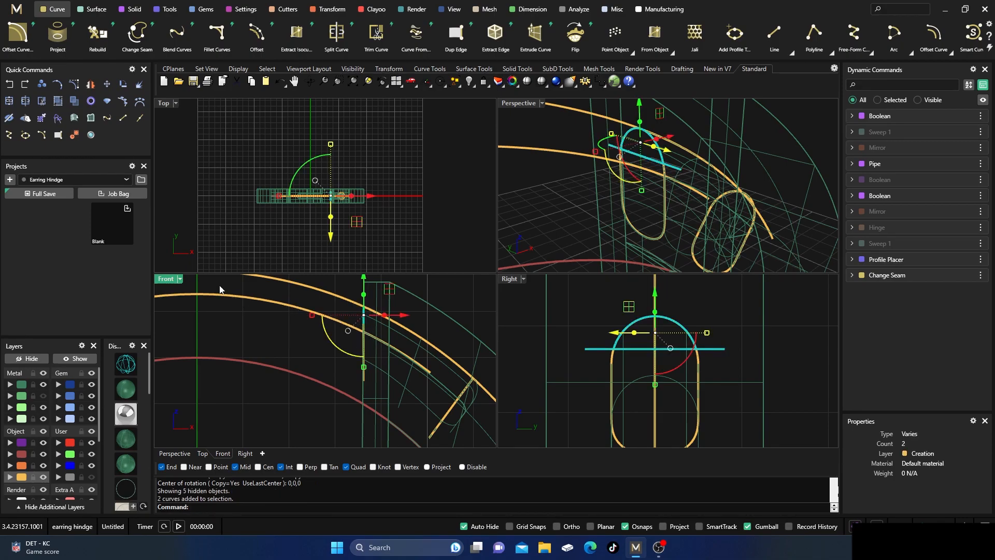
left_click(123, 84)
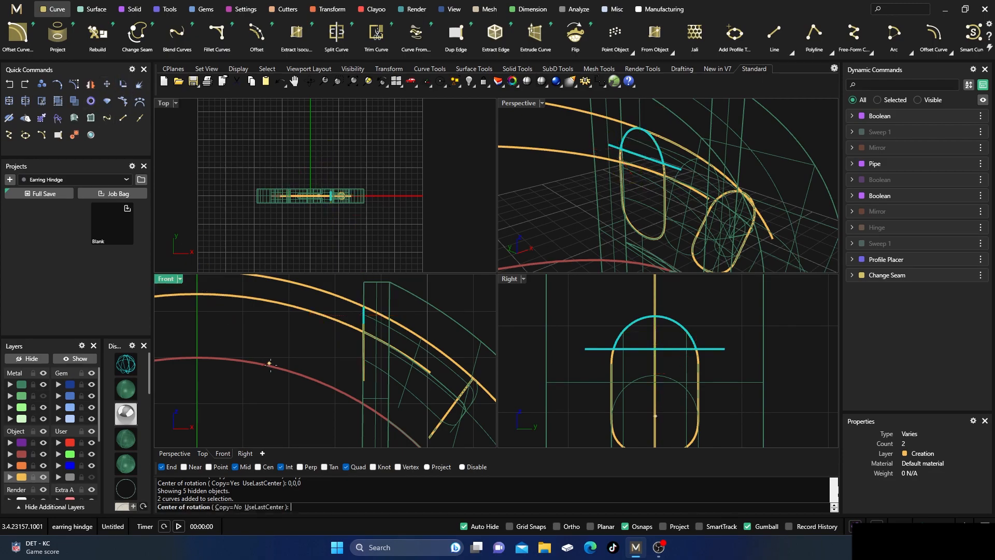
left_click(229, 507)
type("0")
key("Return")
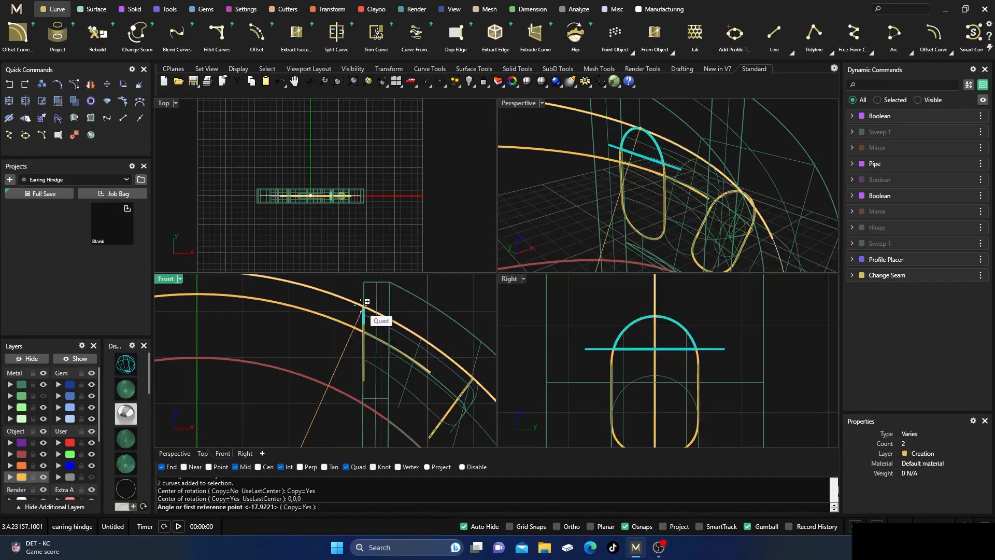
left_click(364, 304)
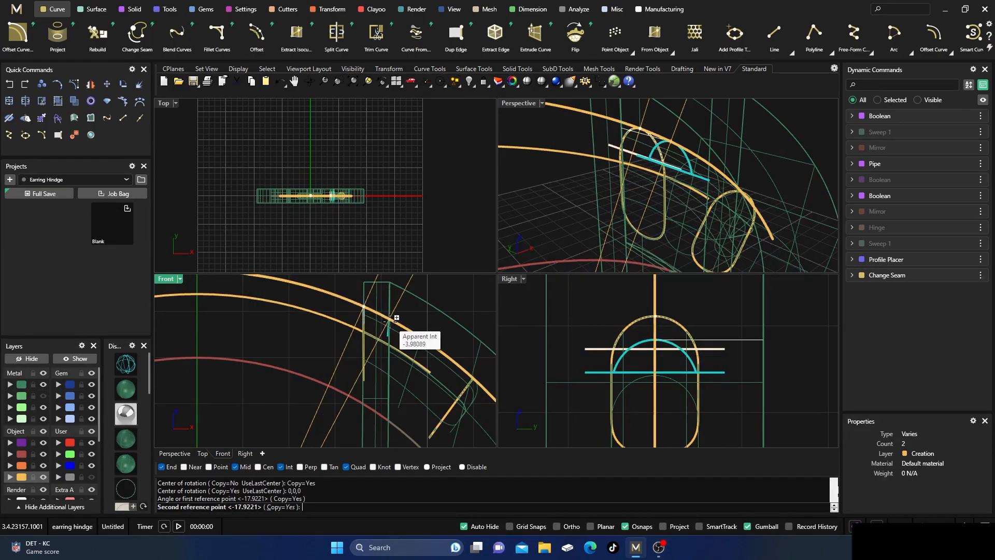
scroll(394, 316, "up", 3)
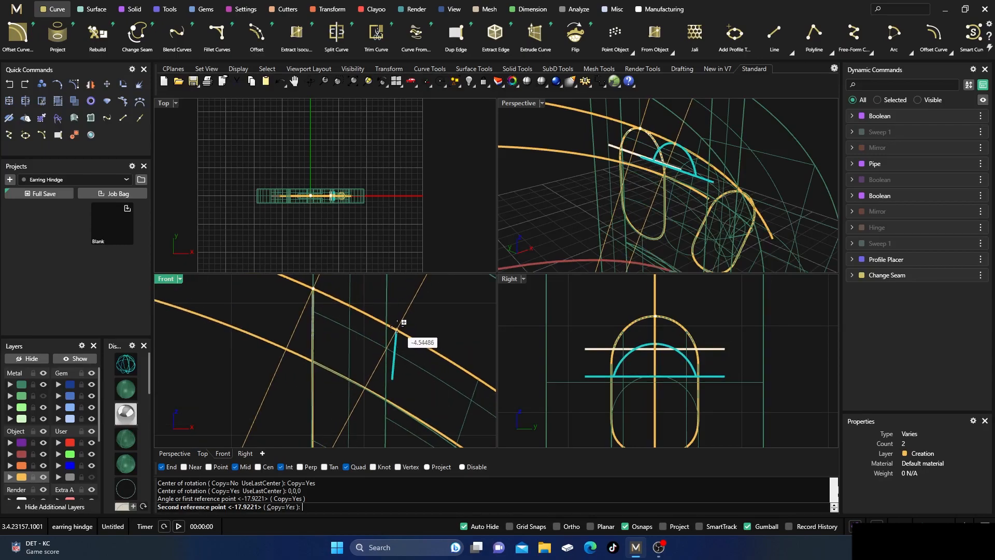
left_click(395, 324)
key("Return")
- Rotate the copied cap profile about its top point until it stands vertical in the Front view
left_click(394, 345)
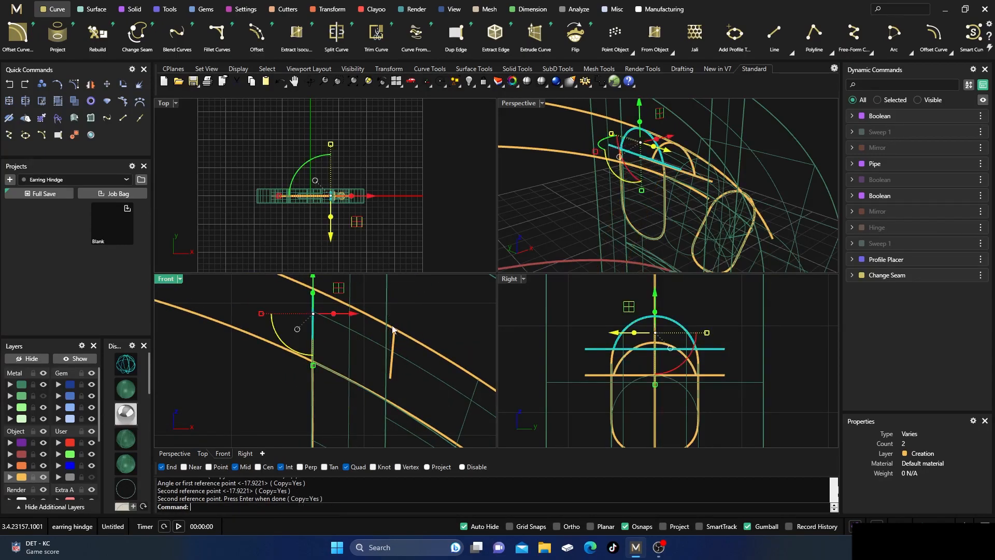
left_click(123, 84)
left_click(390, 379)
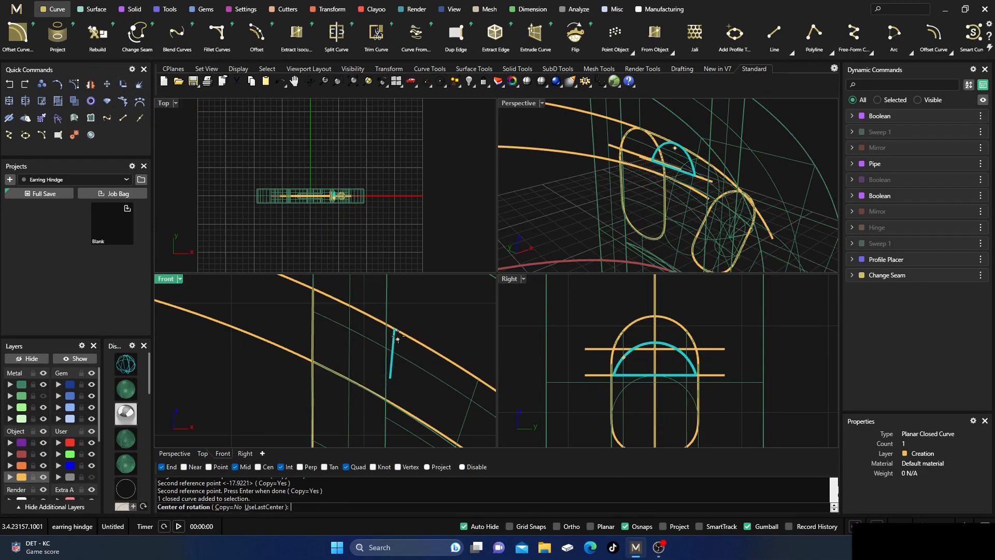
left_click(395, 329)
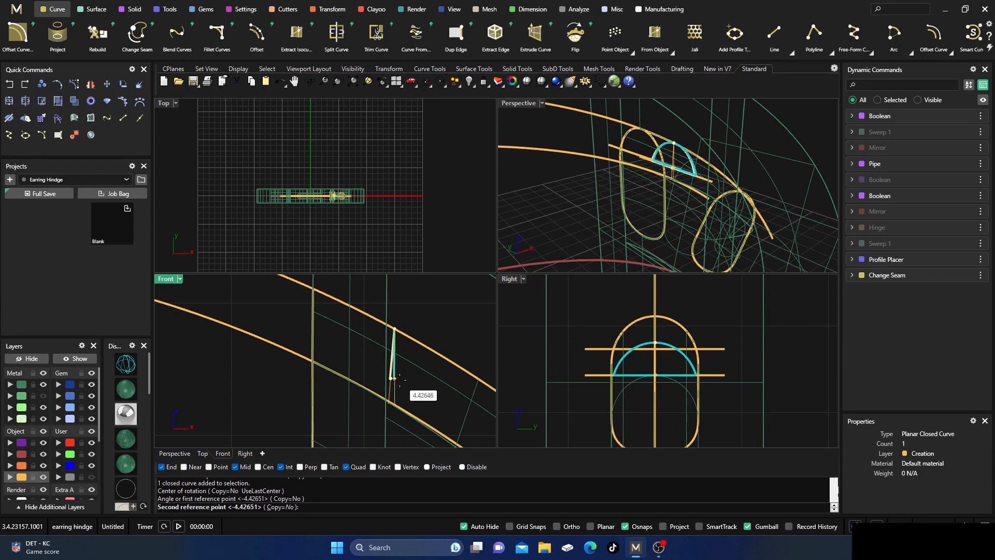
left_click(399, 380)
key("Escape")
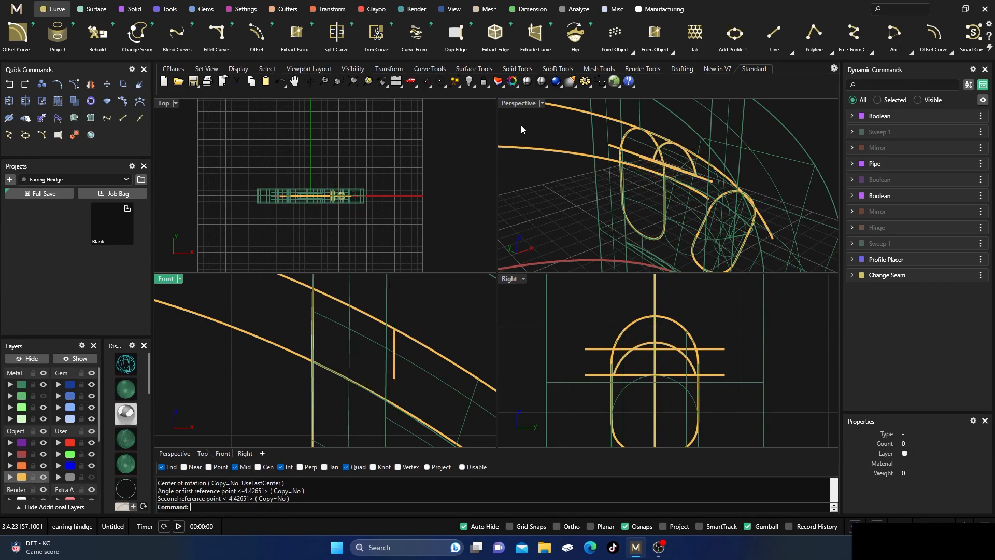
- Examine the cap profiles against the hinge slot and pipe post in an enlarged shaded Perspective view, and return to the four-view wireframe
double_click(518, 103)
right_click_drag(513, 166, 473, 260)
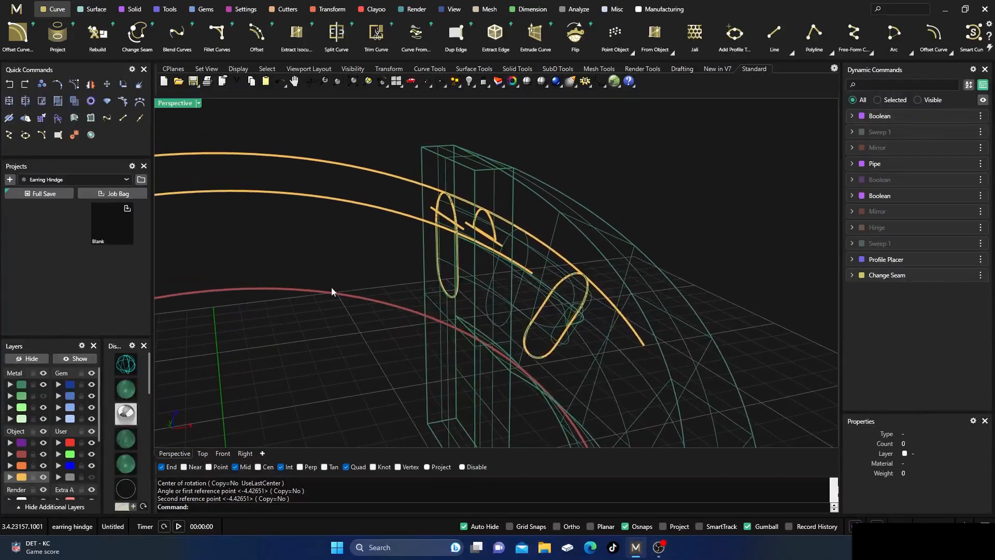
left_click(129, 390)
right_click_drag(328, 348, 395, 355)
right_click_drag(370, 314, 400, 337)
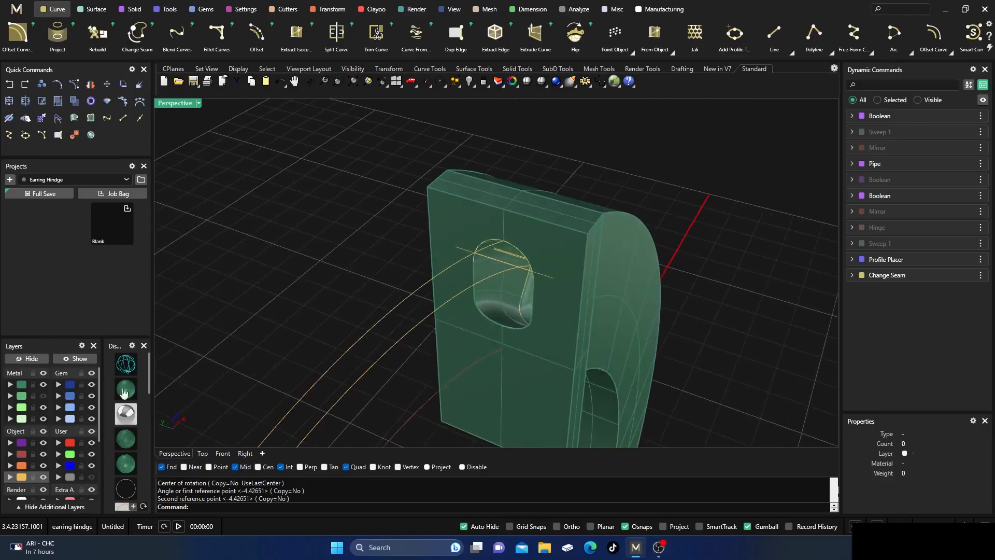
left_click(43, 396)
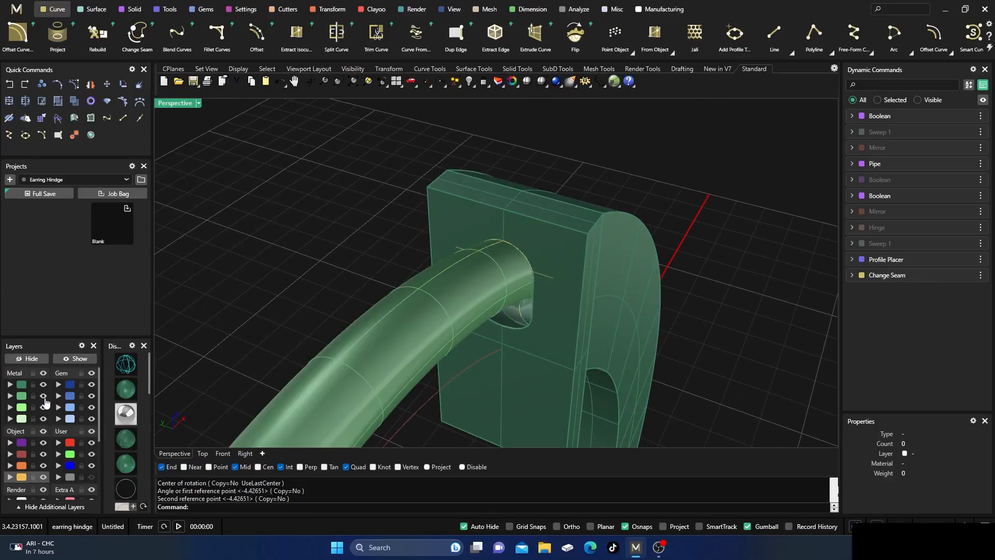
left_click(45, 395)
right_click_drag(238, 359, 247, 320)
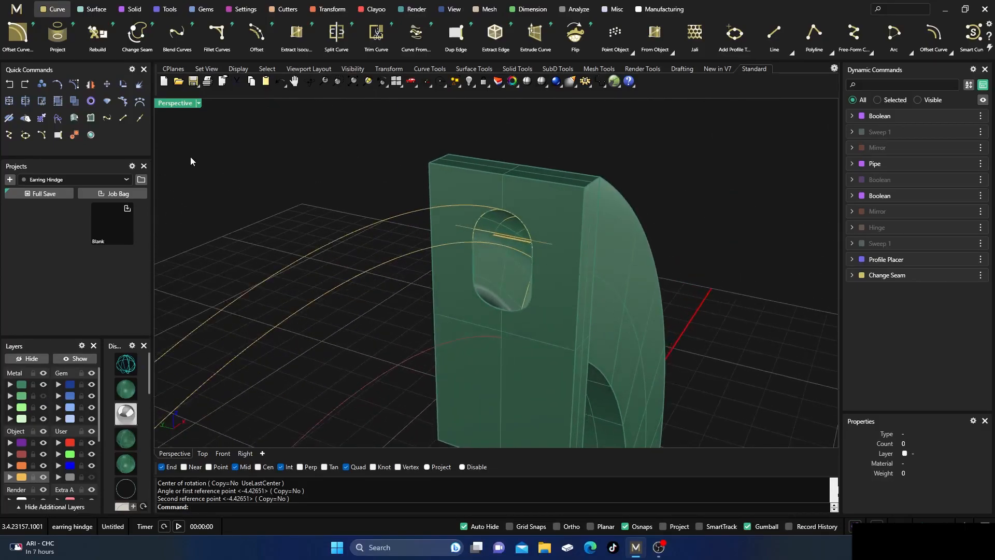
double_click(188, 106)
left_click(126, 364)
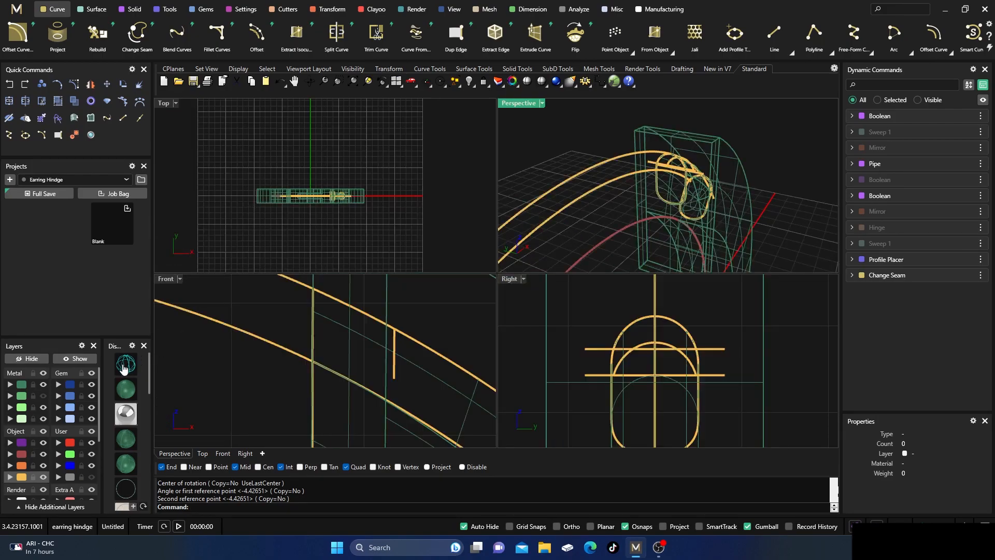
- Sweep the two closed cap profiles along the outer arc with Sweep 1, setting Dome Thickness Start to 0
right_click_drag(723, 167, 652, 189)
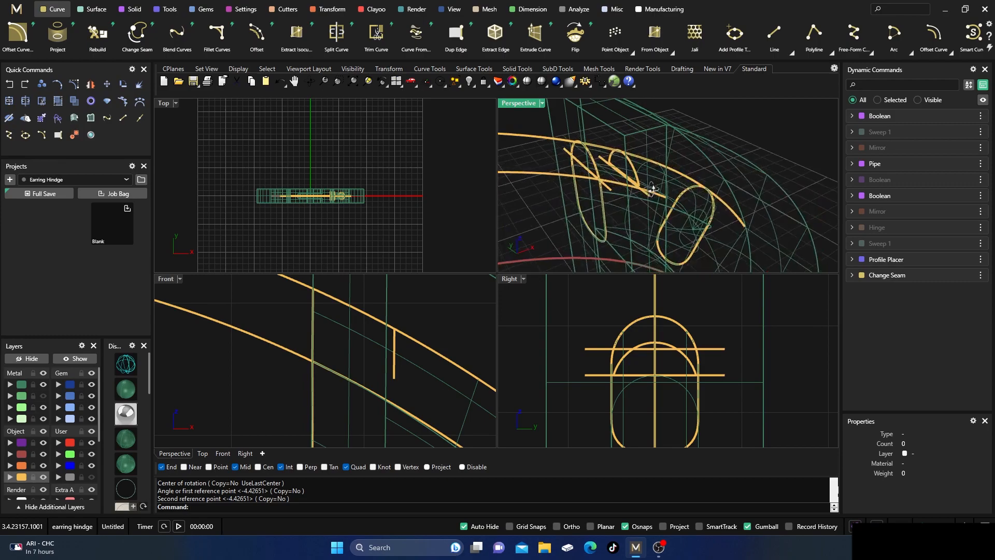
left_click(97, 9)
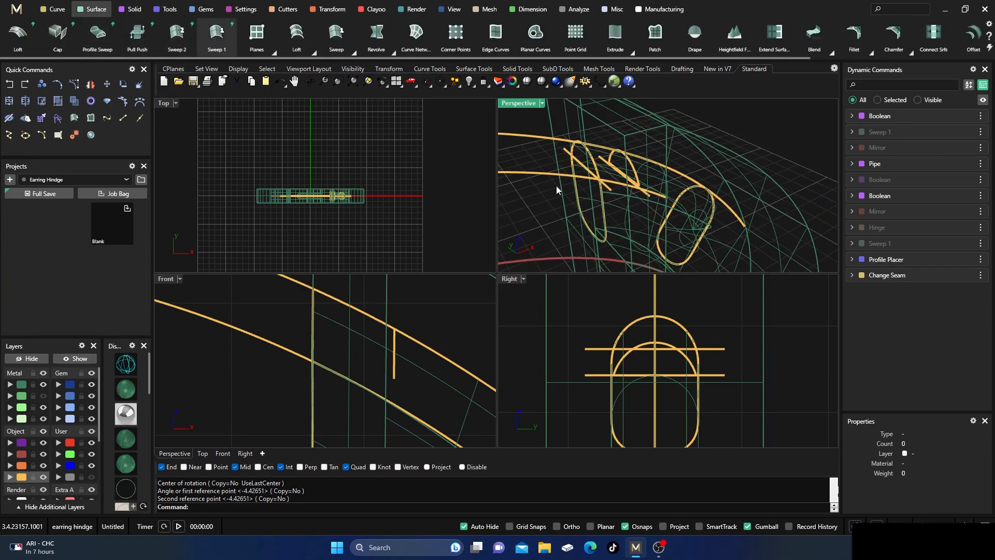
scroll(599, 157, "up", 3)
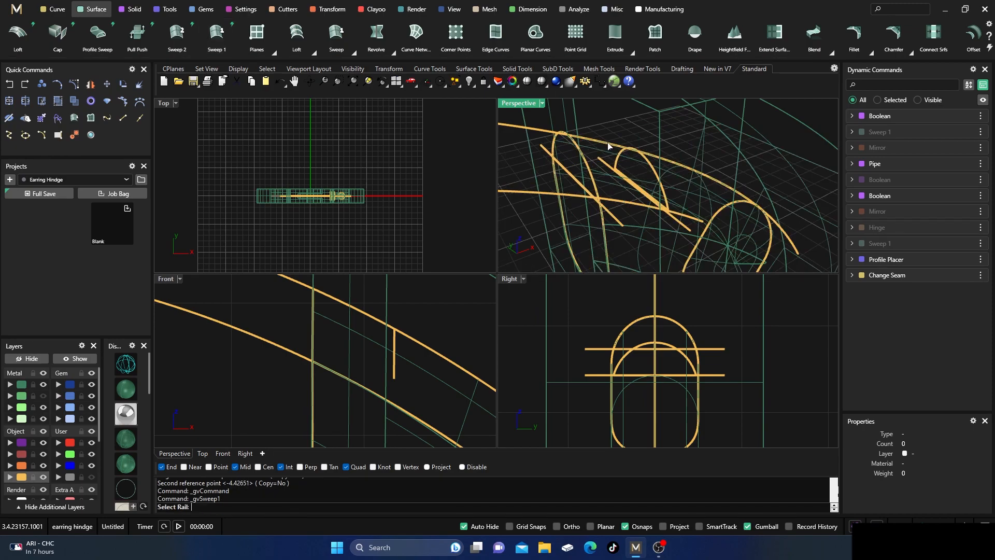
left_click(608, 146)
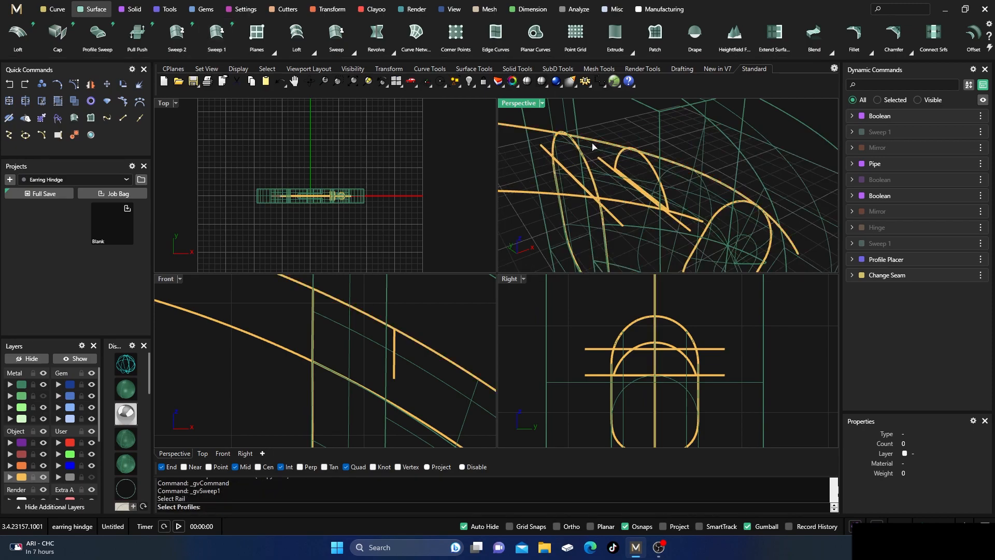
left_click(574, 145)
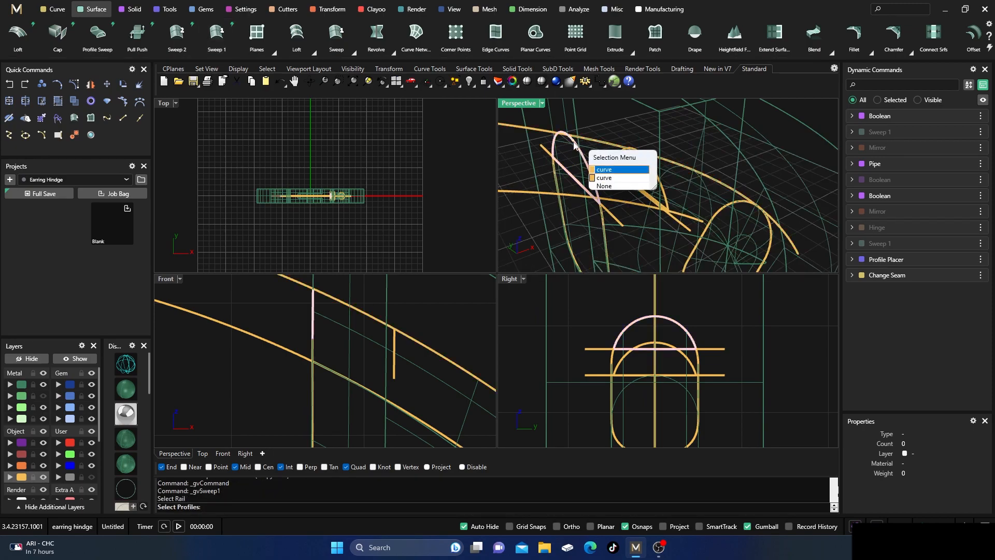
left_click(605, 173)
left_click(651, 168)
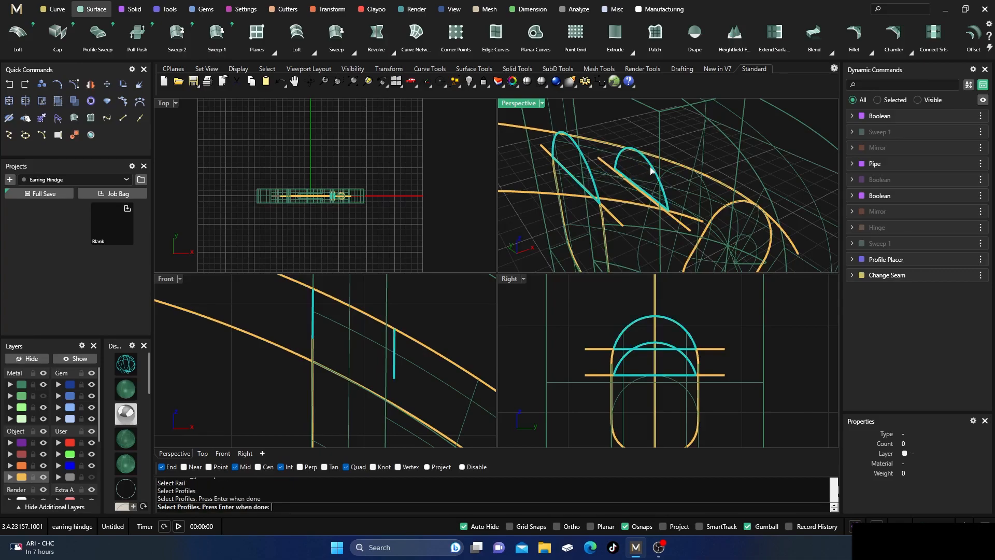
key("Return")
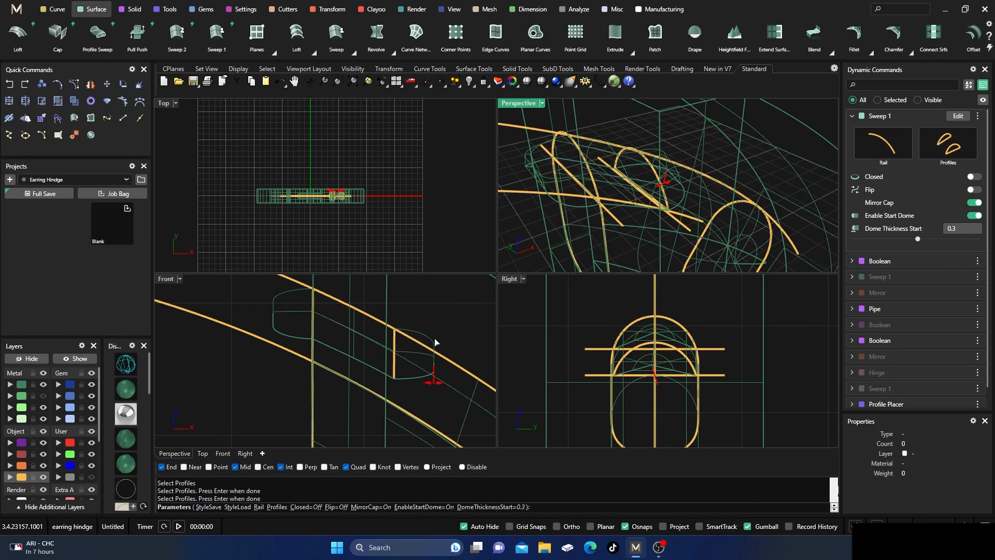
left_click_drag(432, 377, 396, 384)
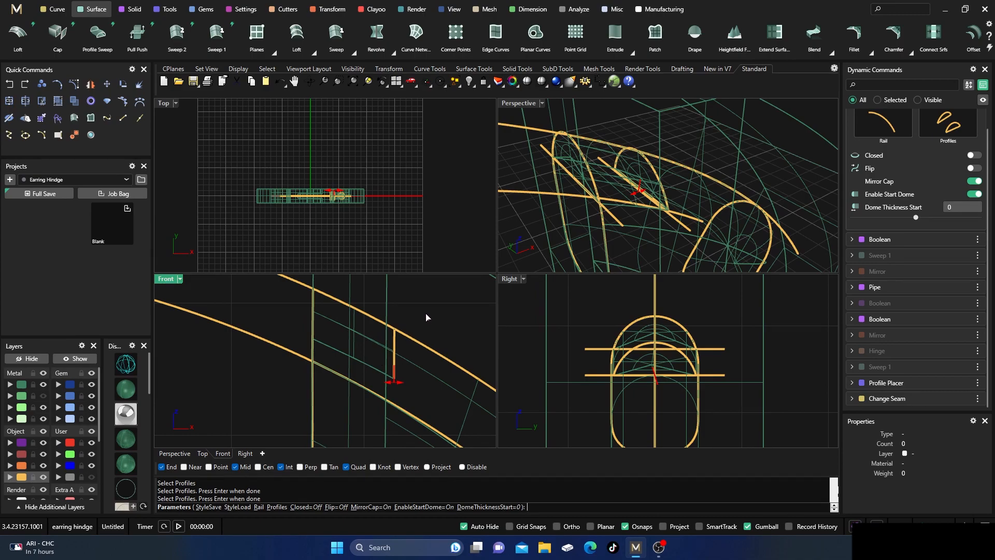
key("Return")
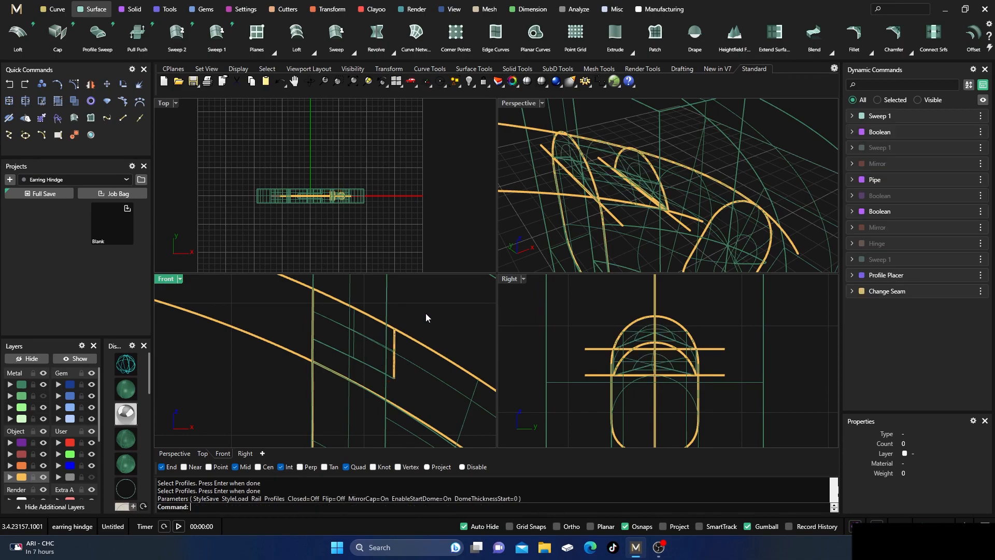
- Move the swept cap solid to the Cutting layer and clear the selection
left_click(342, 351)
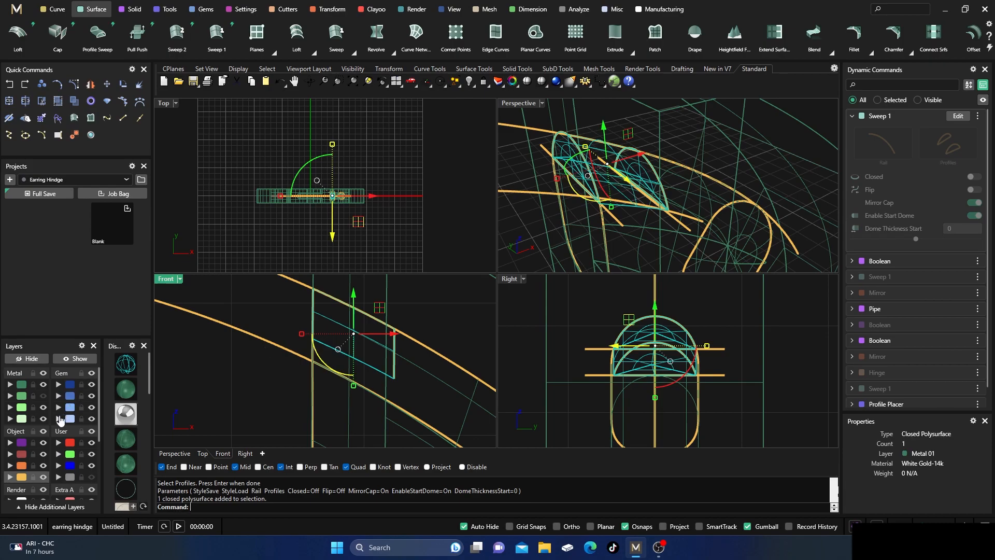
left_click(10, 465)
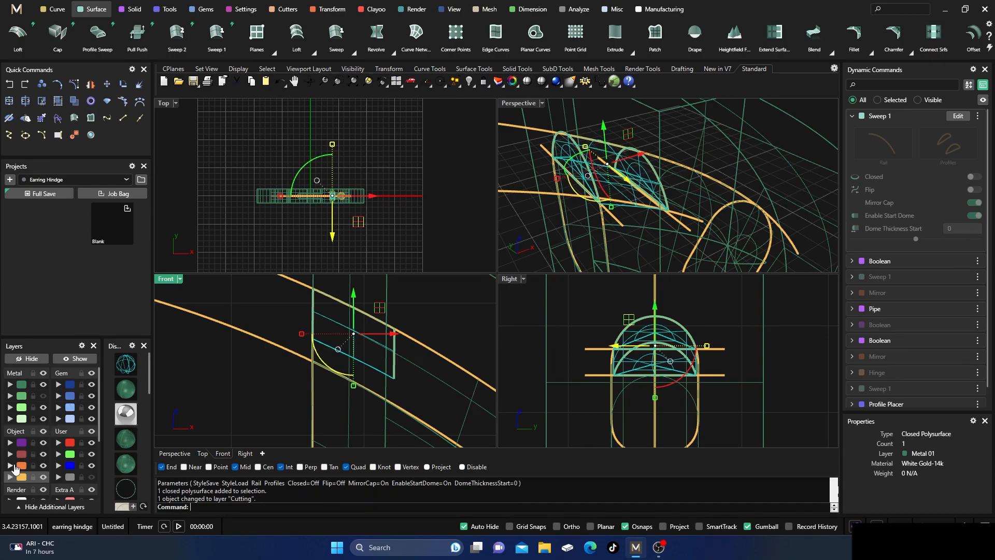
left_click(241, 394)
- Examine how the cap cutter sits in the hinge slot in an enlarged shaded Perspective view, with the pipe post shown and hidden
double_click(526, 104)
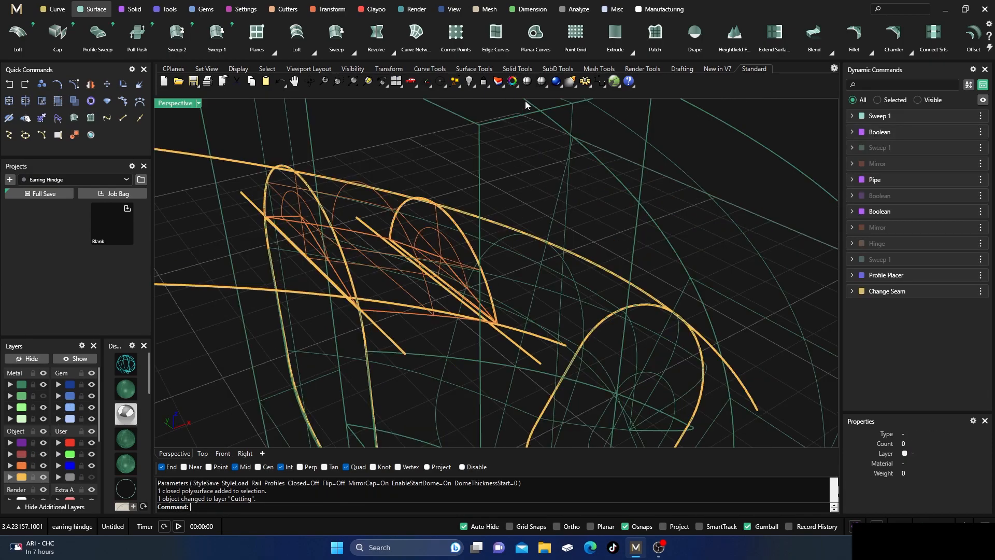
scroll(466, 252, "down", 6)
right_click_drag(446, 282, 474, 271)
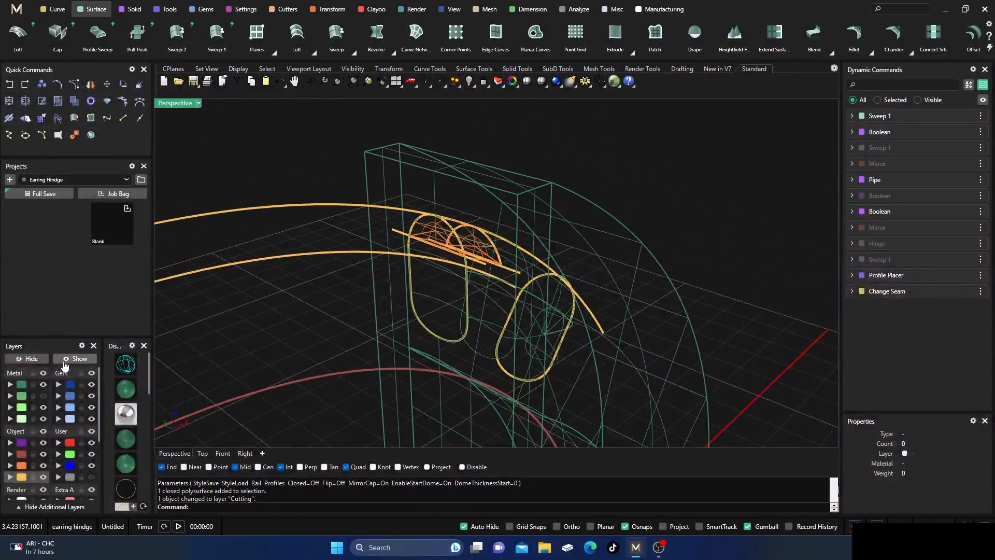
left_click(44, 396)
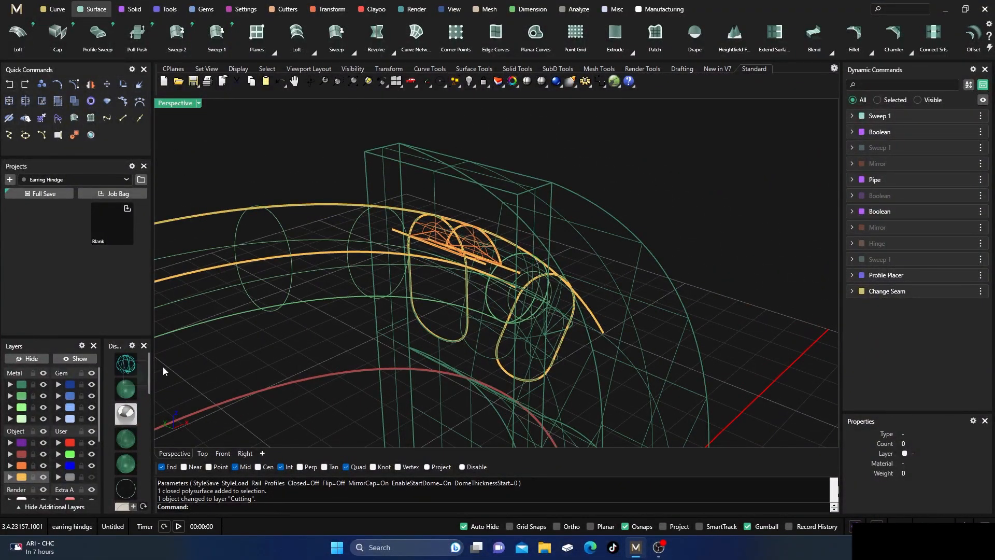
left_click(126, 389)
mouse_move(393, 365)
right_mouse_down()
mouse_move(437, 347)
mouse_move(423, 355)
right_mouse_up()
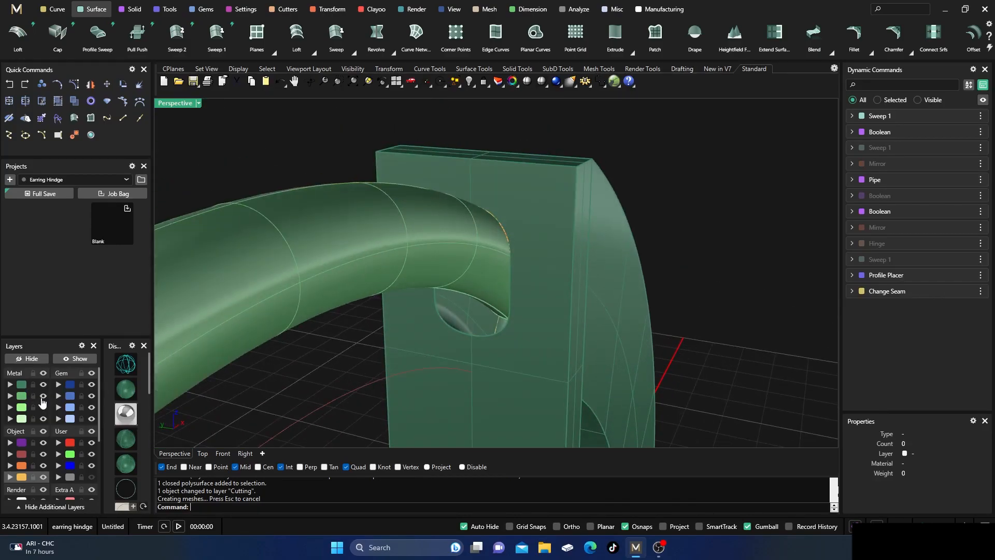
left_click(43, 396)
mouse_move(474, 298)
right_mouse_down()
mouse_move(435, 258)
mouse_move(458, 289)
right_mouse_up()
right_click_drag(466, 289, 428, 267)
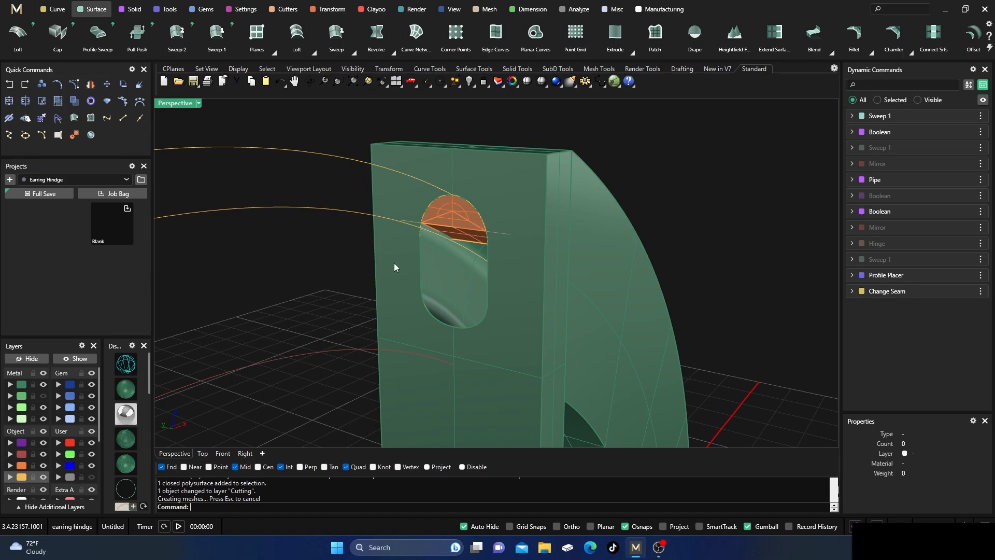
scroll(282, 304, "down", 3)
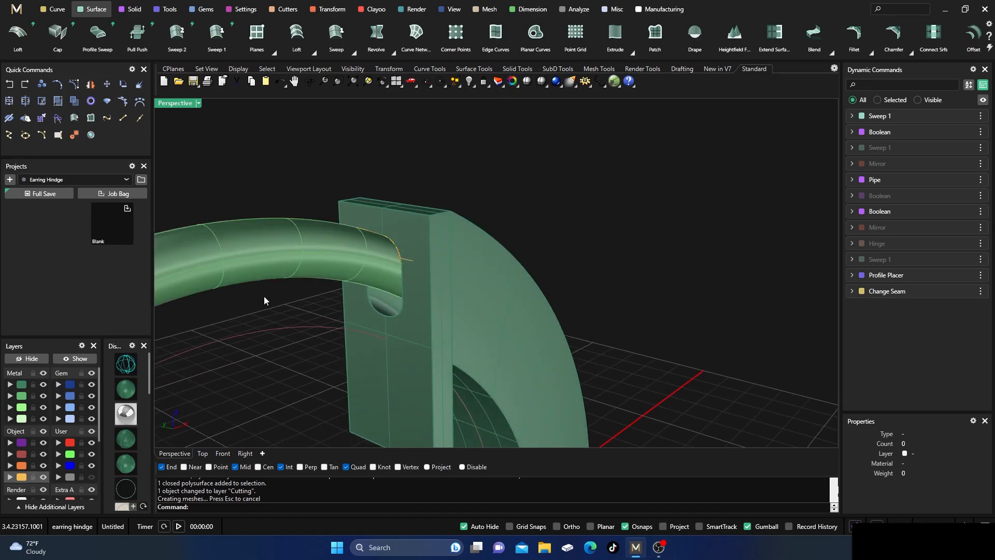
- Hide the Metal 01 hinge and try subtracting the cap cutter from the pipe post with Boolean Difference
left_click(43, 384)
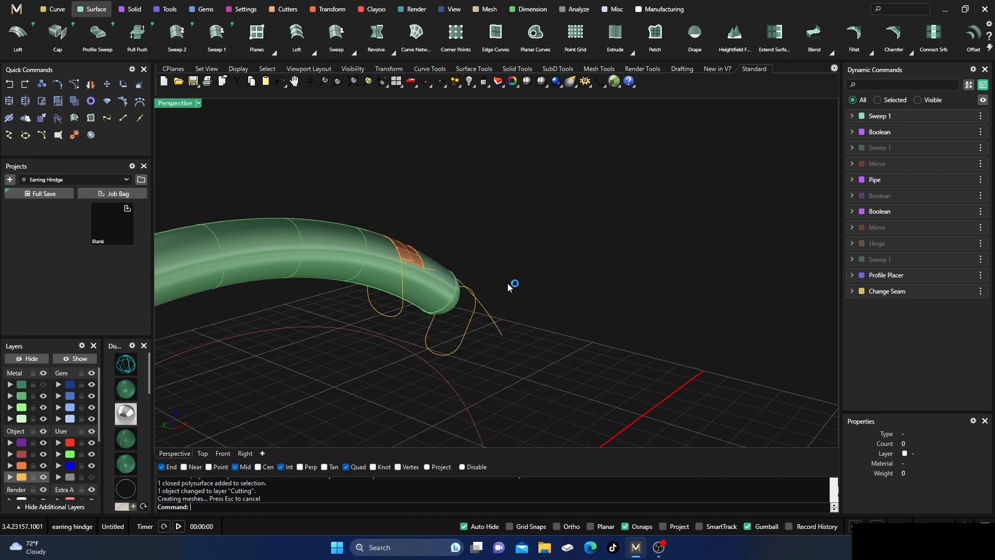
right_click_drag(509, 282, 434, 285)
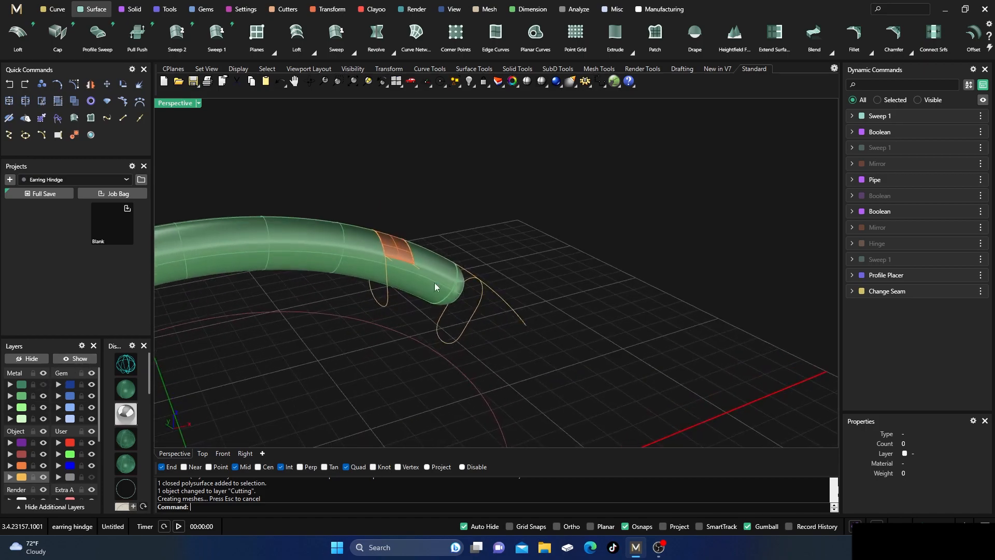
left_click(134, 9)
left_click(59, 36)
left_click(312, 244)
key("Return")
left_click(394, 238)
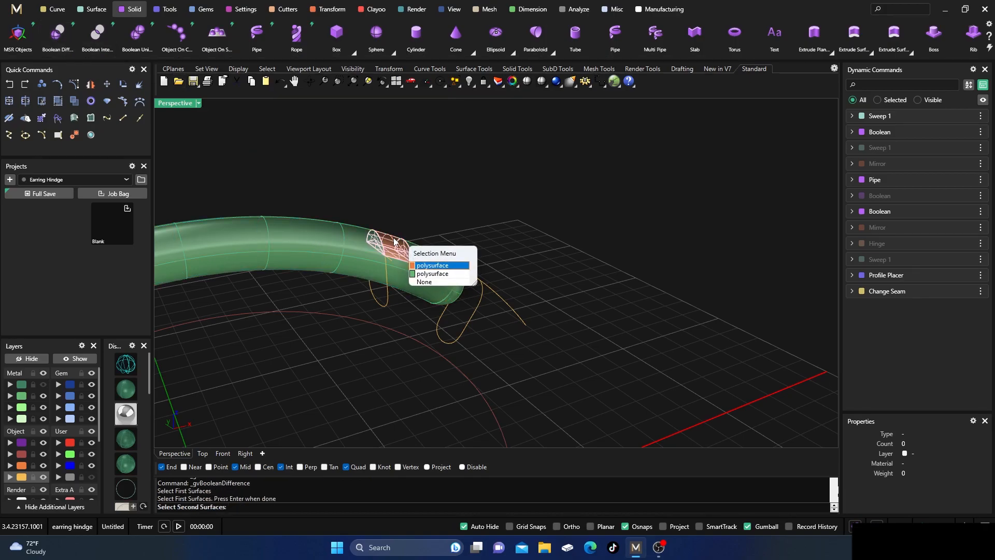
left_click(417, 263)
key("Return")
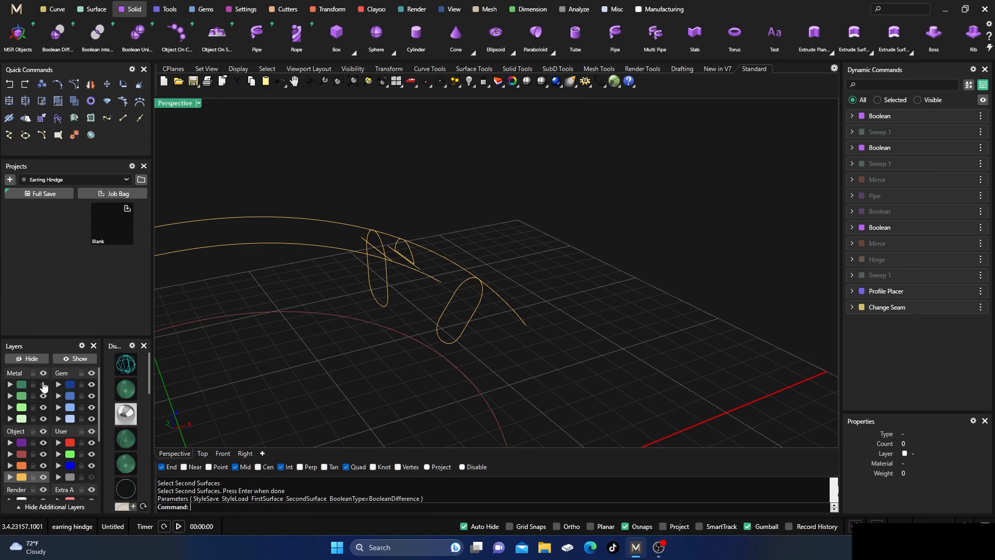
- Move the cut pipe post to the Metal 02 layer and clear the selection
left_click(287, 253)
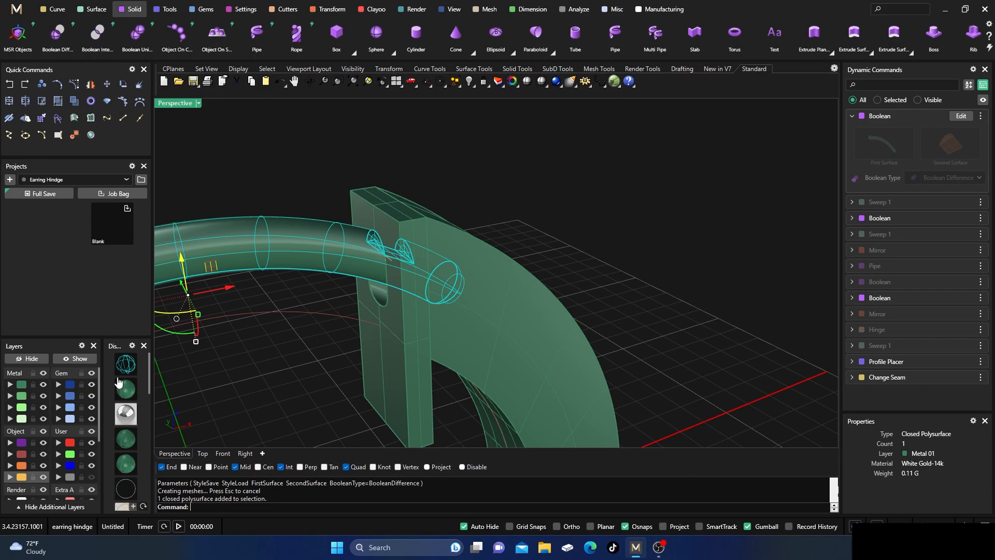
left_click(9, 396)
left_click(276, 368)
right_click_drag(276, 367, 246, 356)
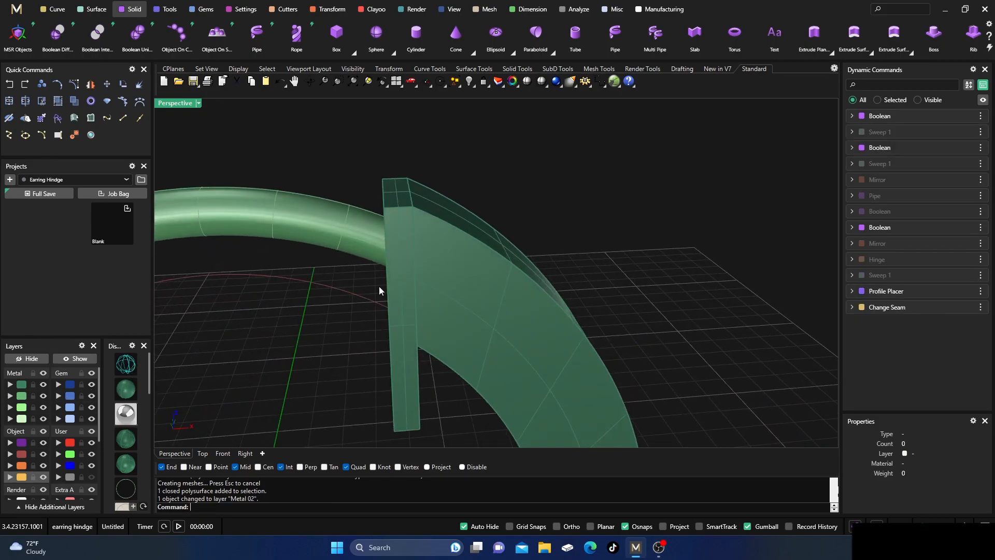
- In wireframe, try to join the hinge and the cut pipe post with Boolean Union
left_click(126, 364)
mouse_move(287, 318)
right_mouse_down()
mouse_move(355, 289)
mouse_move(400, 236)
right_mouse_up()
scroll(400, 236, "up", 3)
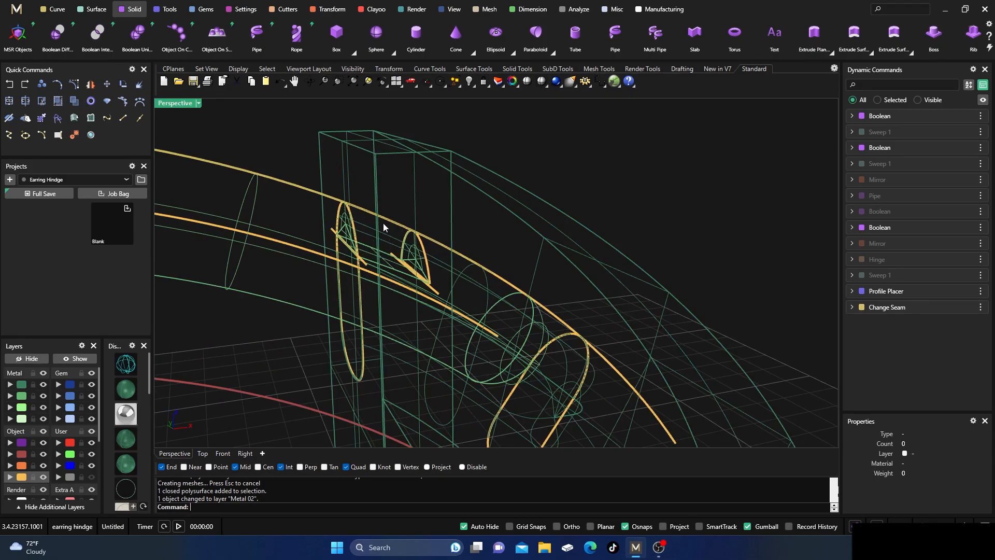
right_click_drag(355, 226, 378, 241)
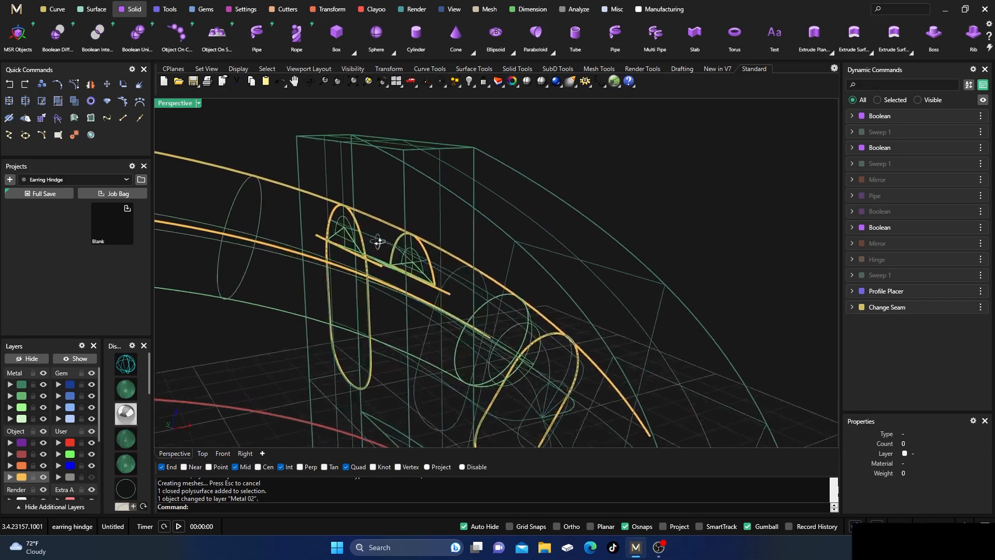
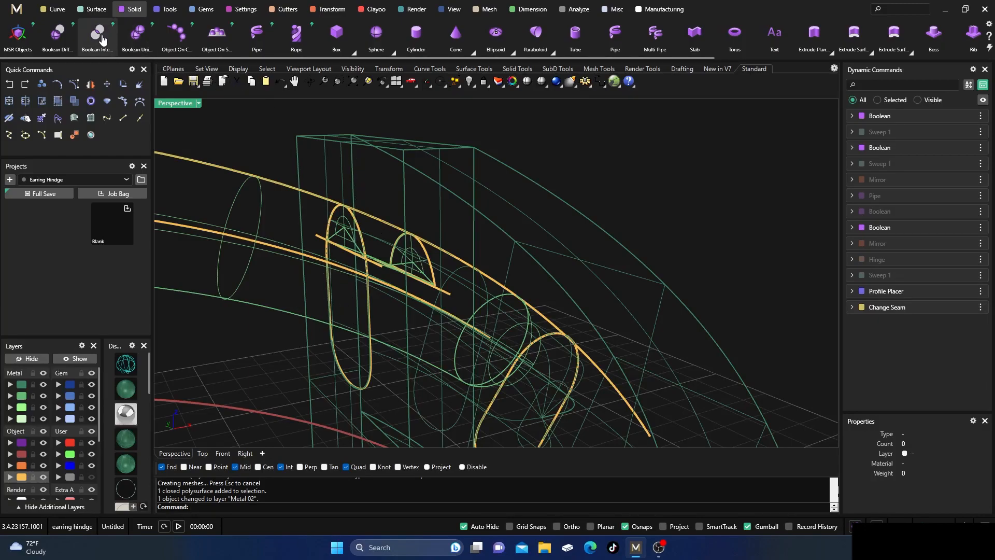
left_click(137, 35)
left_click(381, 242)
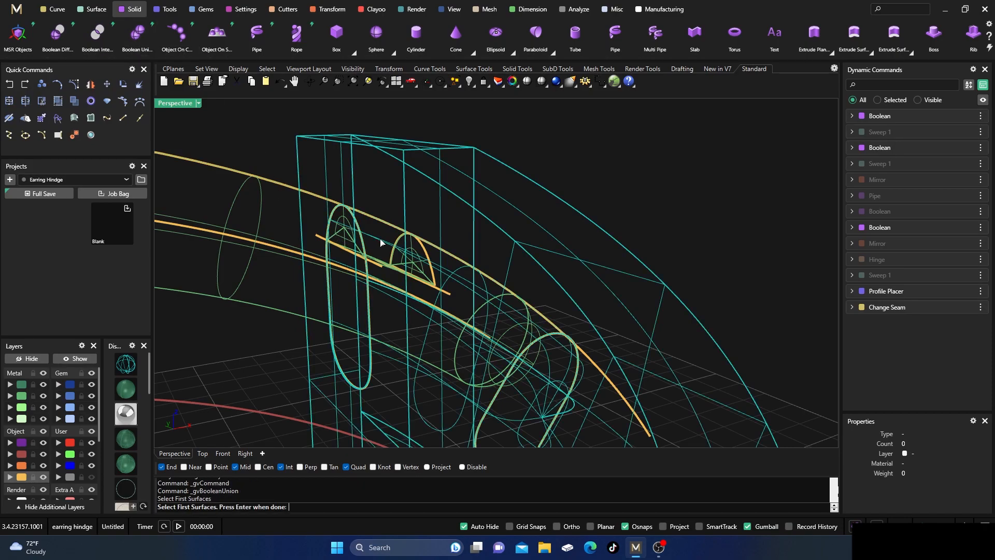
key("Return")
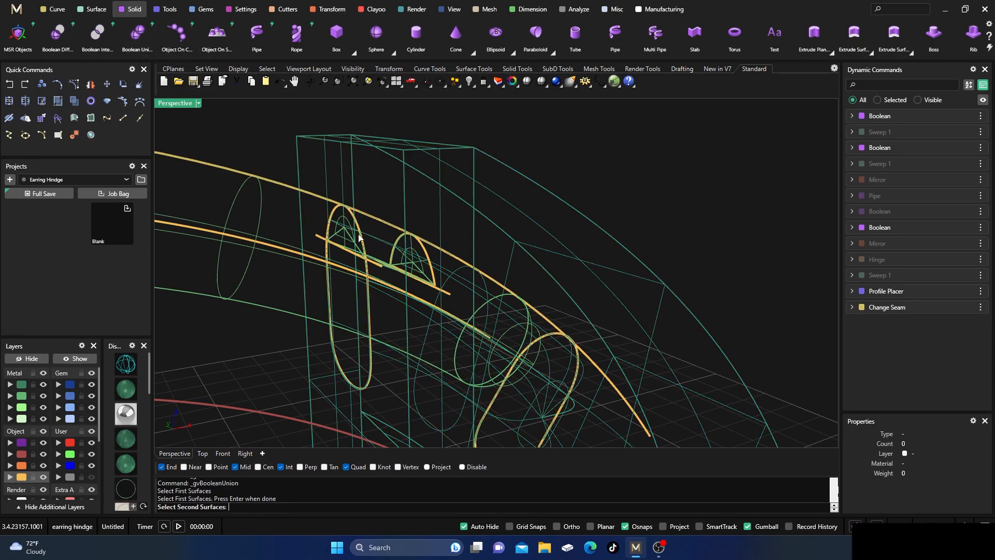
left_click(339, 239)
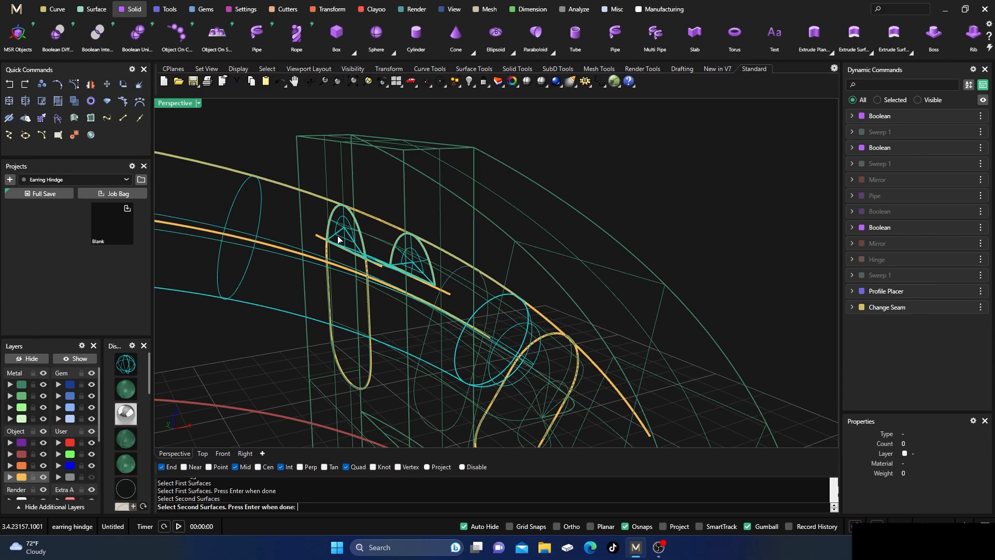
key("Return")
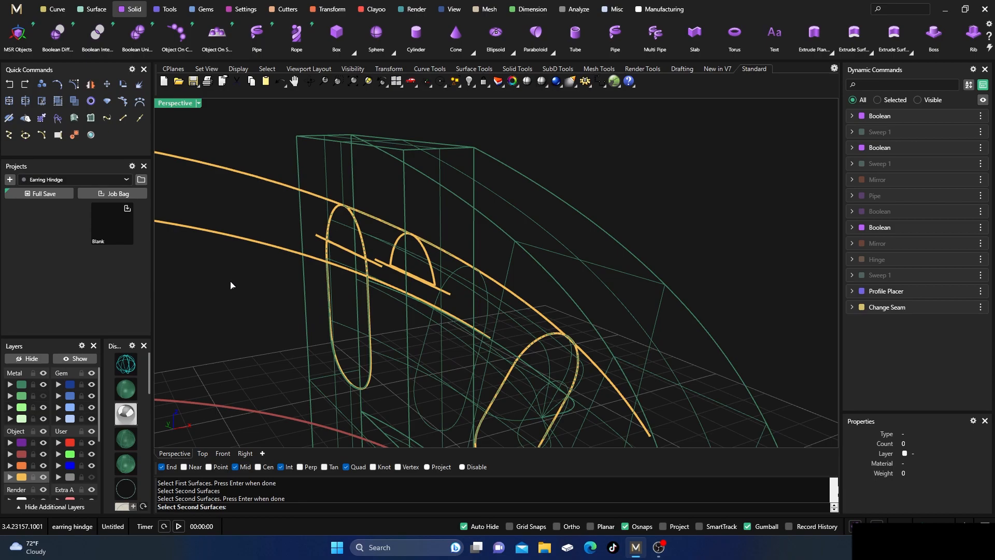
- Examine the hinge slot in shaded Perspective view with the Metal 02 pipe post shown and hidden
left_click(44, 396)
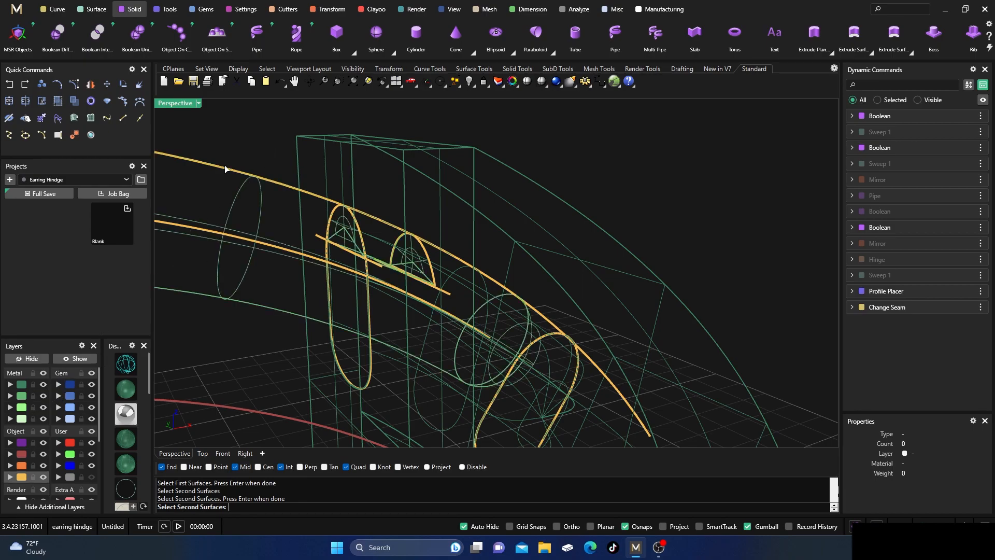
left_click(126, 386)
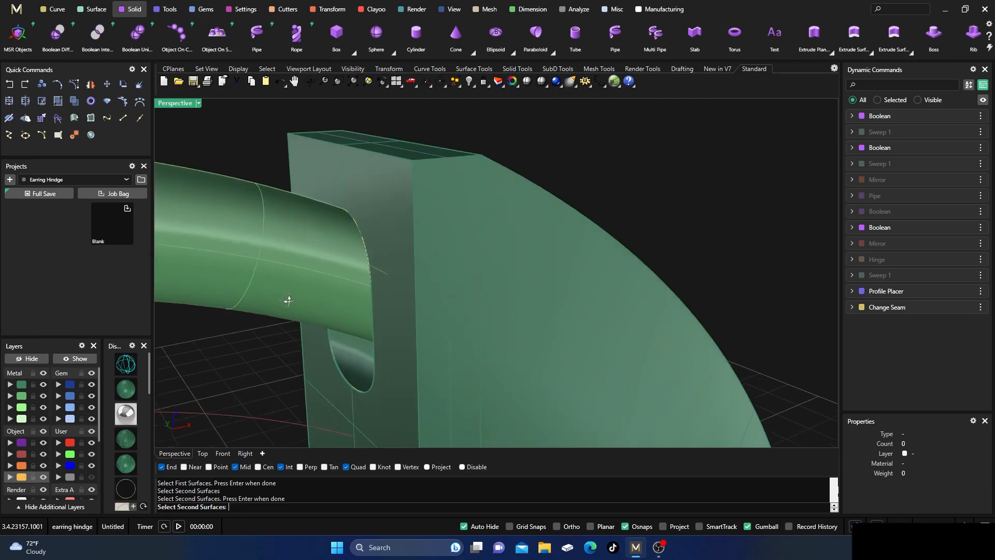
left_click(43, 395)
right_click_drag(228, 288, 259, 293)
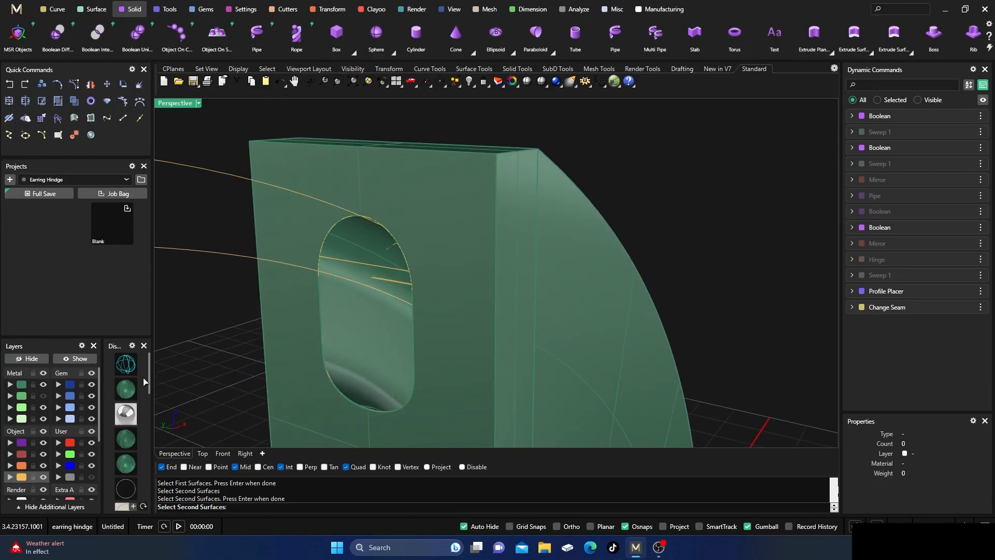
left_click(43, 395)
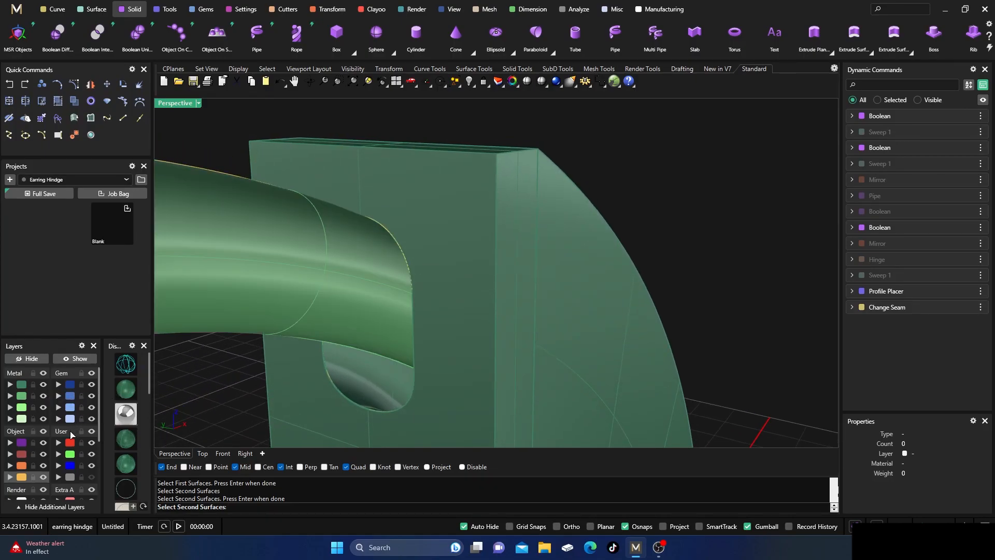
- Show any hidden objects and inspect the hinge and pipe post solids around the slot in an enlarged wireframe view
left_click(75, 358)
left_click(126, 364)
scroll(269, 296, "up", 6)
right_click_drag(344, 243, 393, 223)
left_click(361, 210)
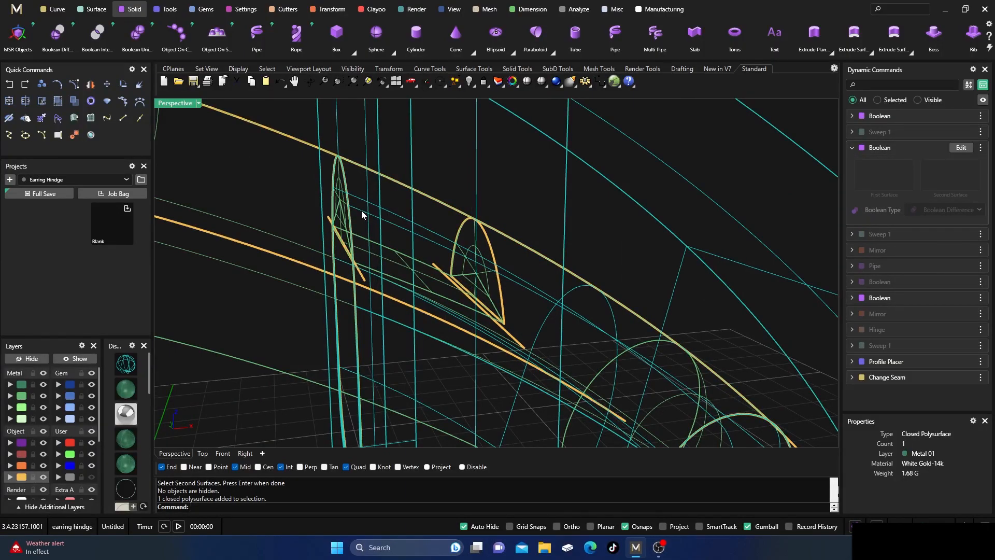
left_click(344, 209)
scroll(318, 197, "down", 6)
right_click_drag(318, 197, 324, 244)
- Undo the Boolean Union, the pipe post's layer change and the Boolean Difference that cut it
left_click(9, 84)
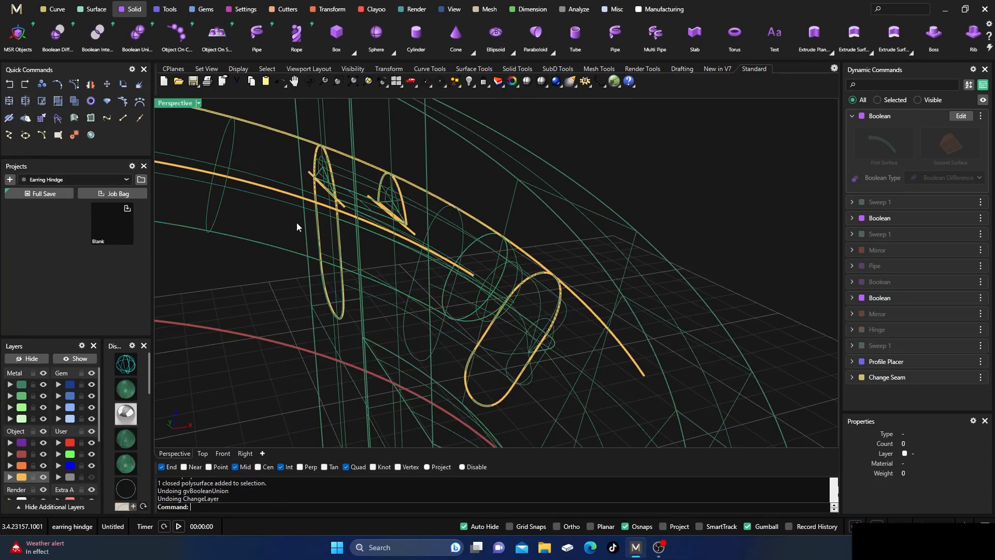
left_click(351, 172)
left_click(288, 176)
left_click(320, 176)
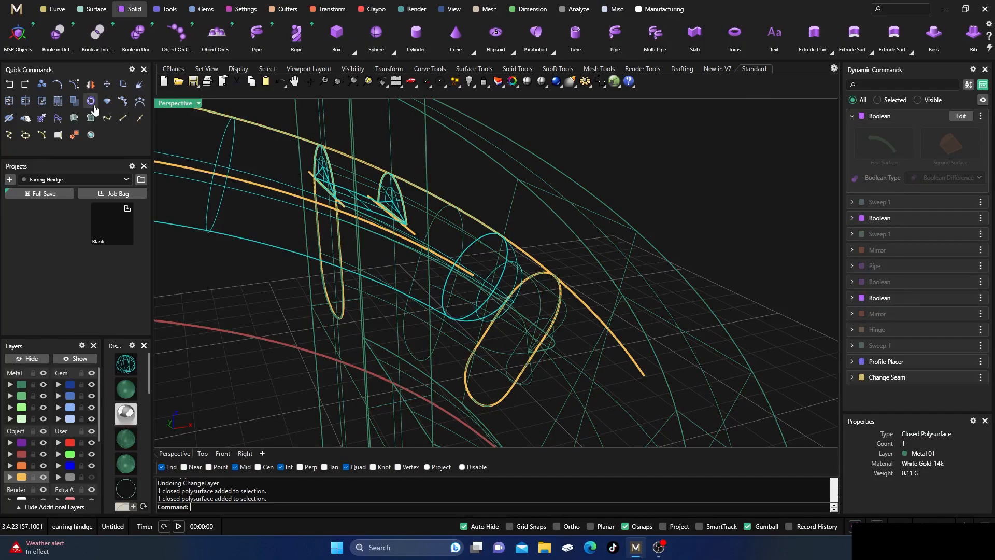
left_click(10, 84)
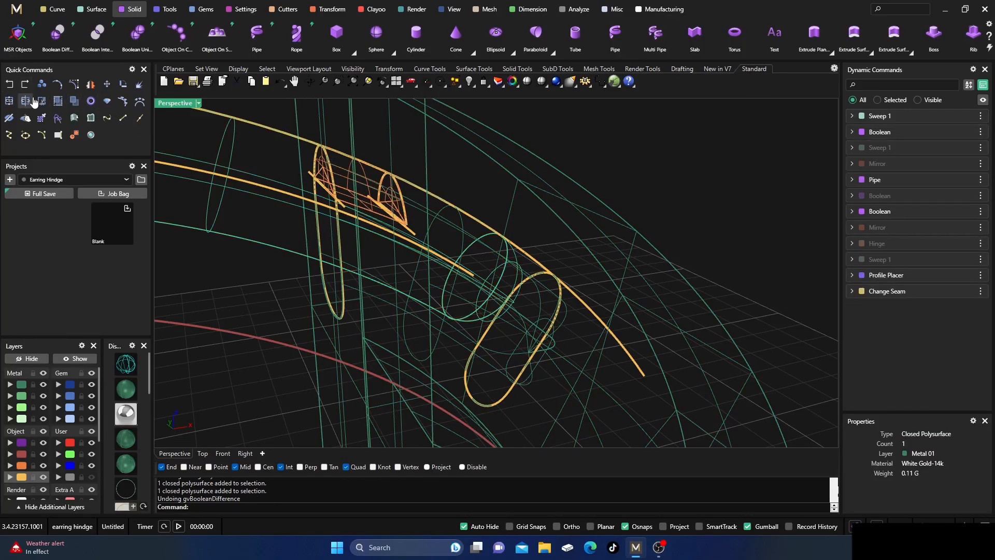
- Copy the cap cutter in place, move one of the two to the User 01 layer, and clear the selection
scroll(647, 166, "down", 5)
right_click_drag(528, 205, 495, 226)
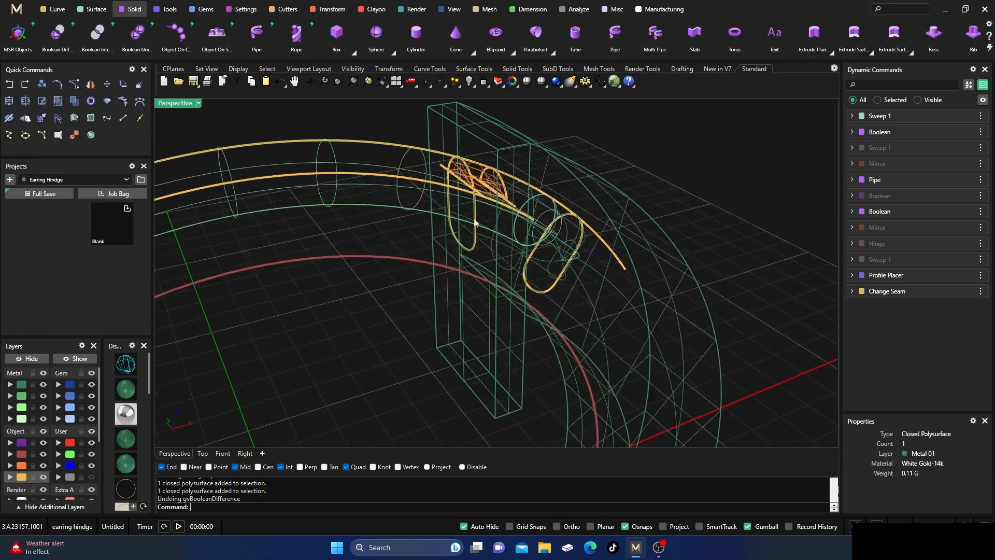
scroll(441, 228, "up", 3)
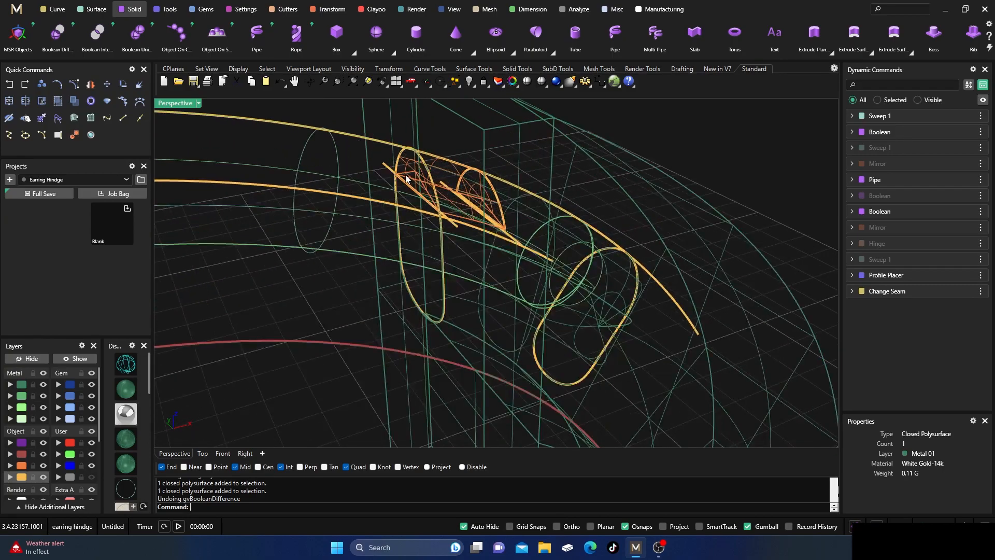
left_click(410, 168, "shift")
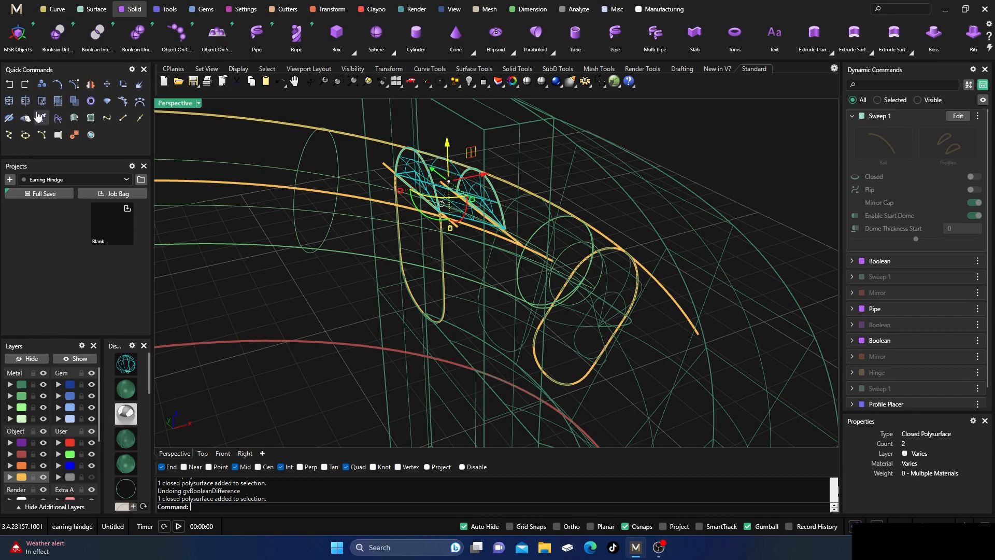
left_click(42, 85)
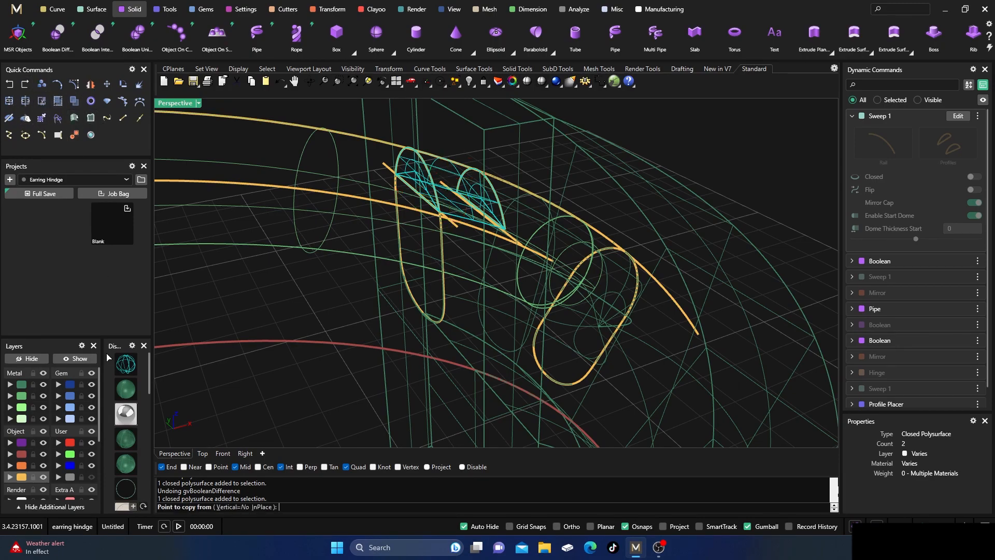
left_click(265, 507)
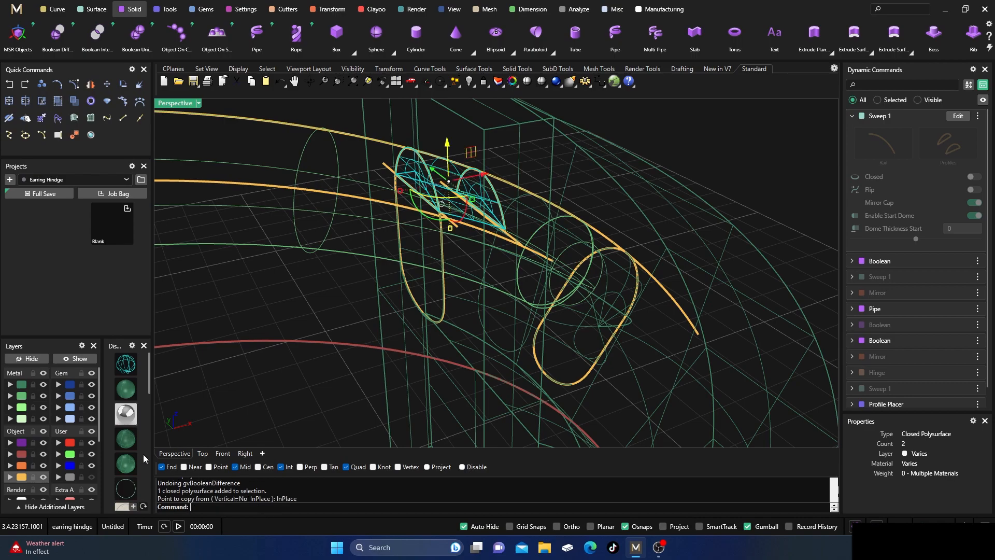
left_click(59, 442)
left_click(238, 391)
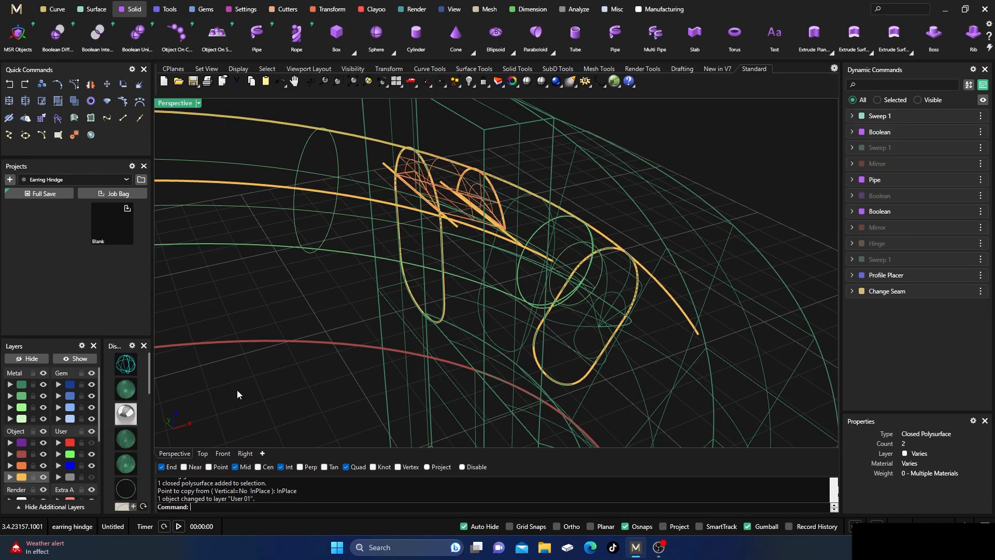
- Subtract the cap cutter from the pipe post with Boolean Difference while the hinge is hidden, and show the hinge again in wireframe
right_click_drag(347, 296, 405, 296)
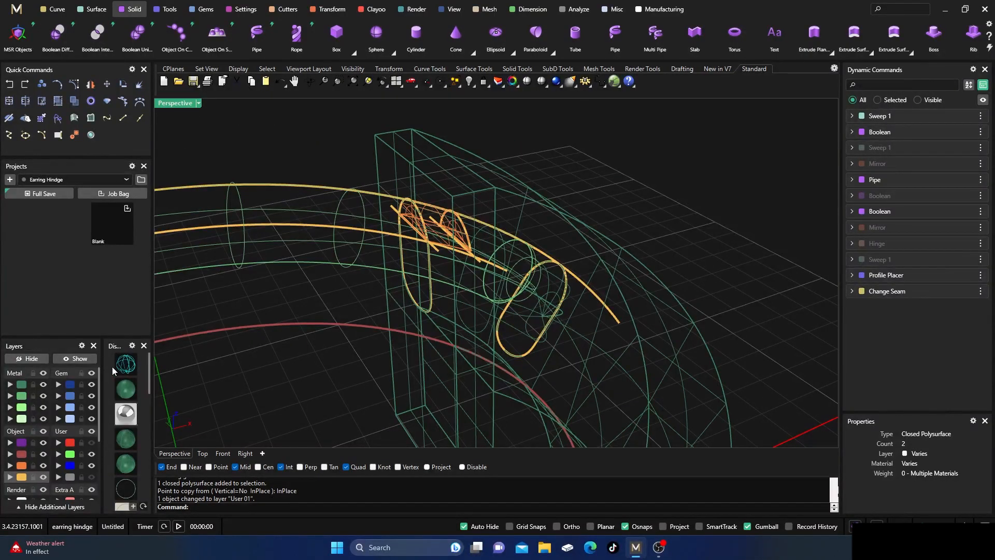
left_click(124, 396)
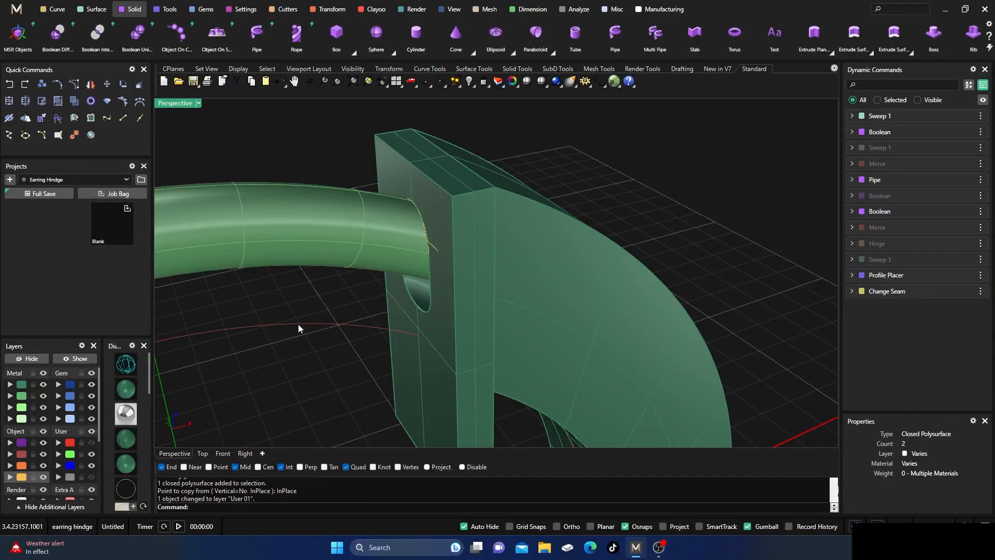
left_click(44, 384)
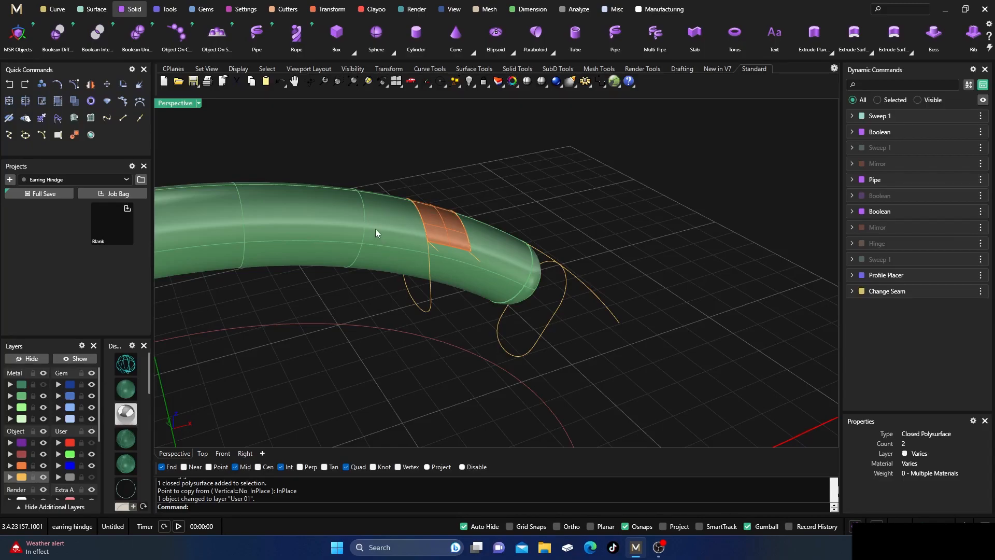
left_click(358, 224, "shift")
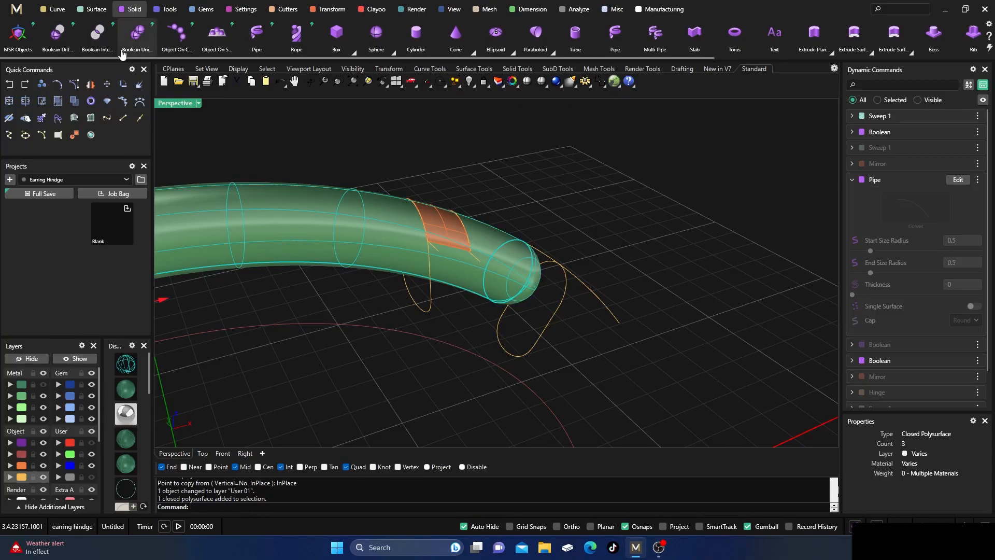
left_click(61, 39)
left_click(443, 224)
key("Return")
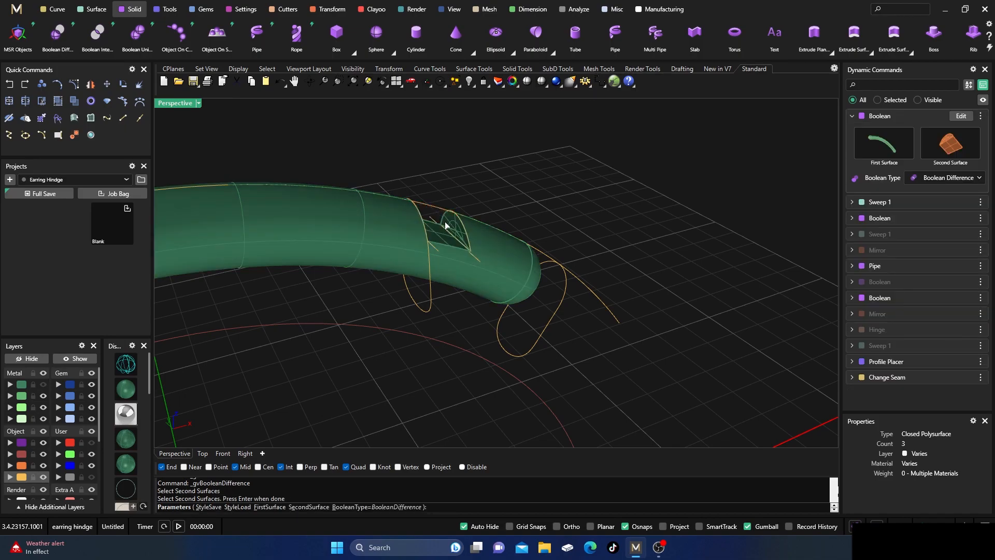
key("Return")
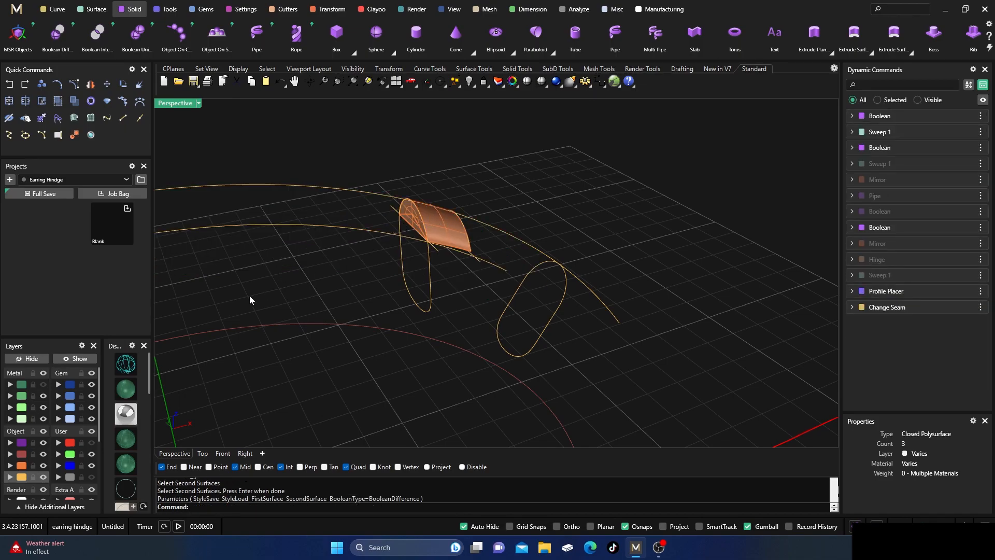
left_click(45, 384)
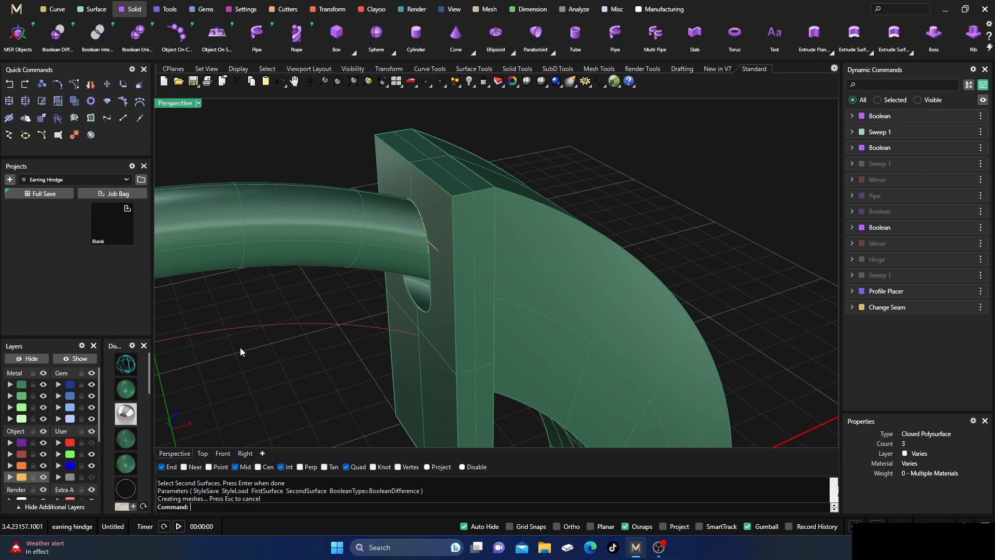
left_click(127, 365)
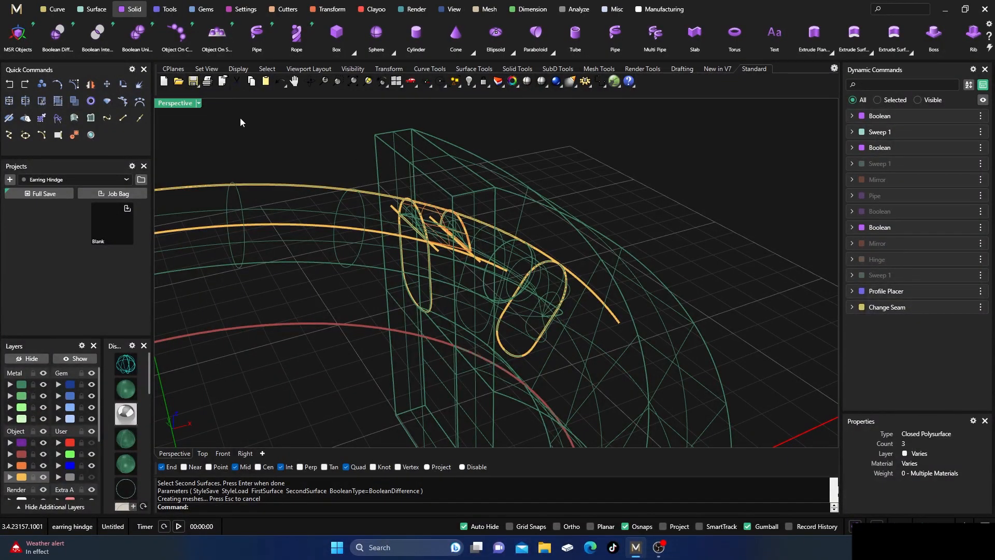
left_click(138, 33)
left_click(411, 169)
scroll(445, 225, "up", 2)
left_click(438, 215)
key("Return")
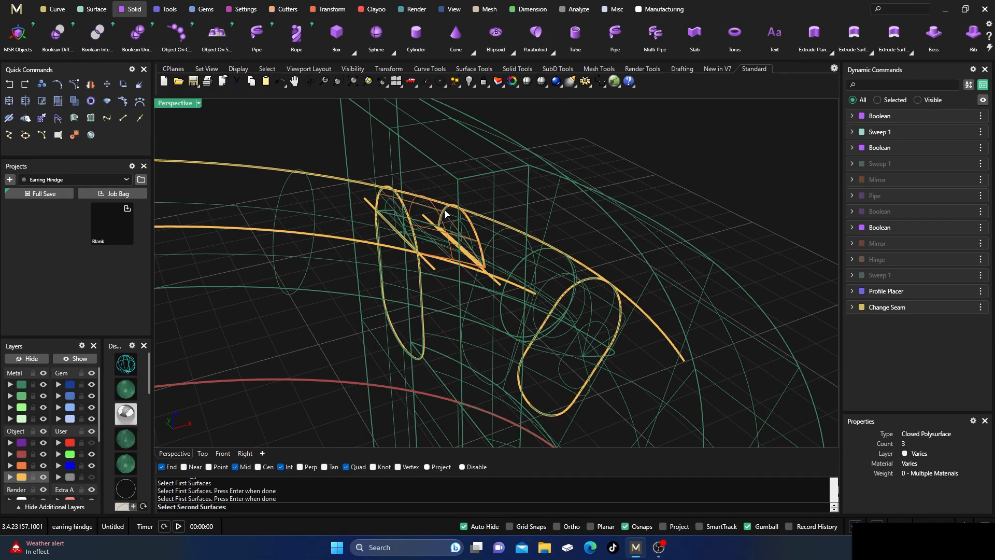
key("Escape")
- Join the cap cutter copy inside the slot to the slotted hinge half with Boolean Union, then display the model shaded
right_click(313, 131)
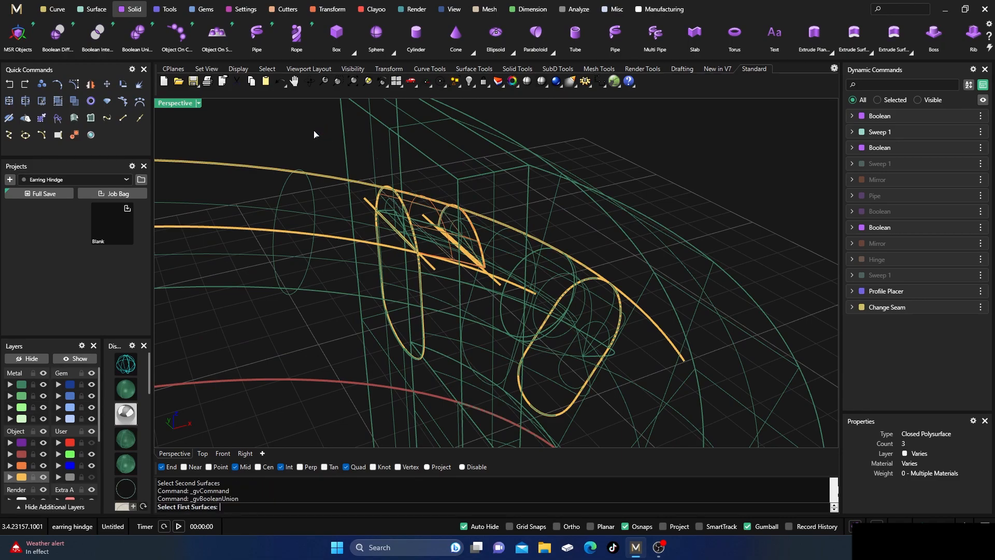
left_click(413, 153)
key("Return")
left_click(440, 220)
key("Return")
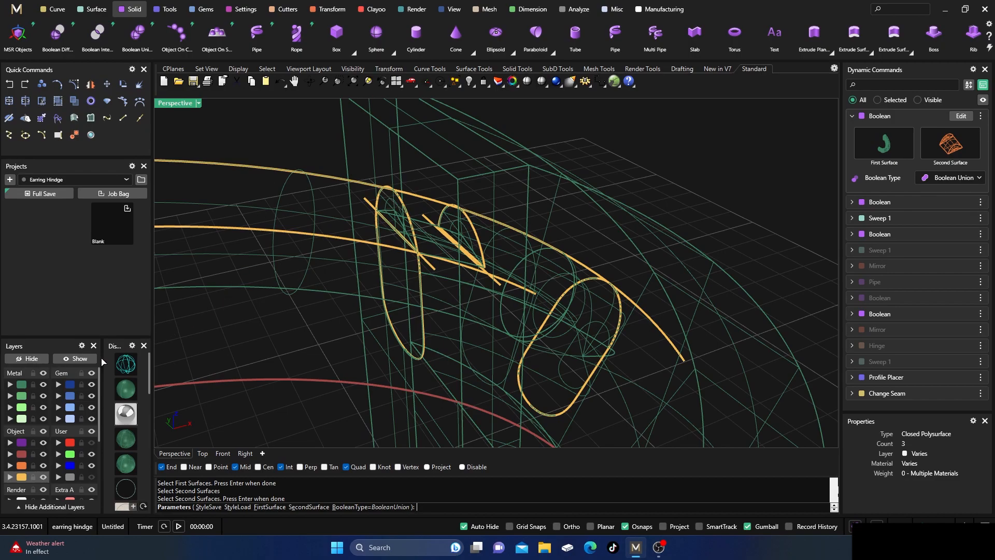
left_click(126, 390)
scroll(459, 264, "down", 3)
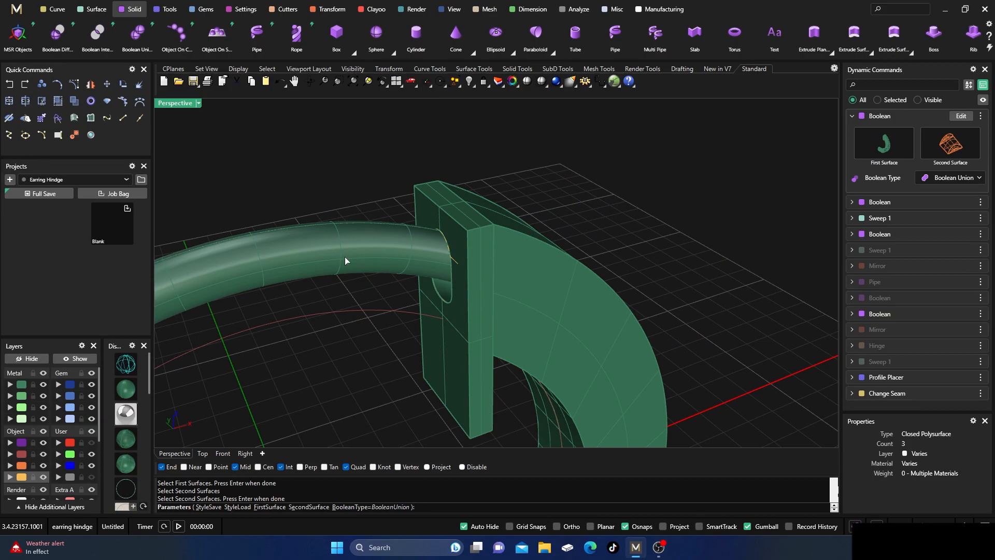
key("Return")
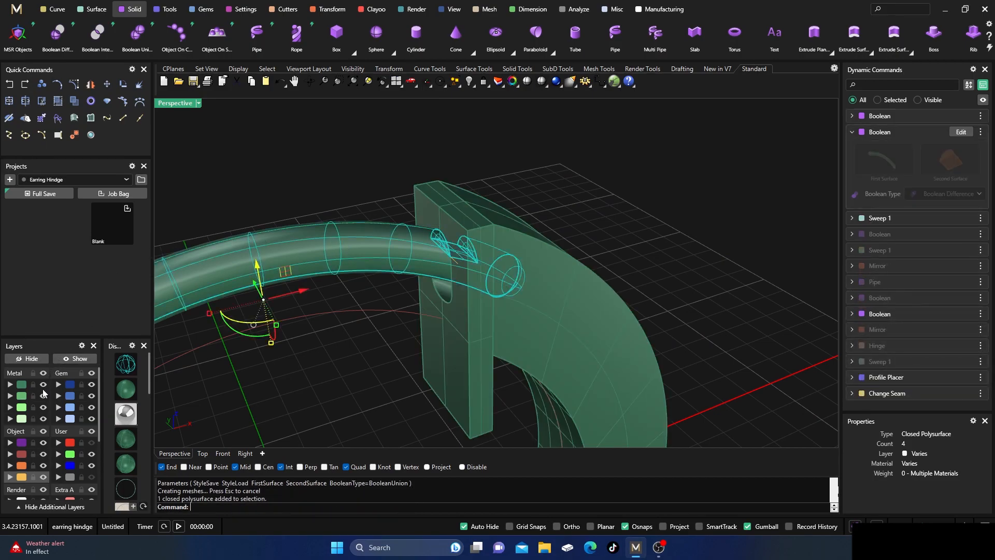
- Hide the Metal 02 layer and move the pipe post onto it
left_click(42, 395)
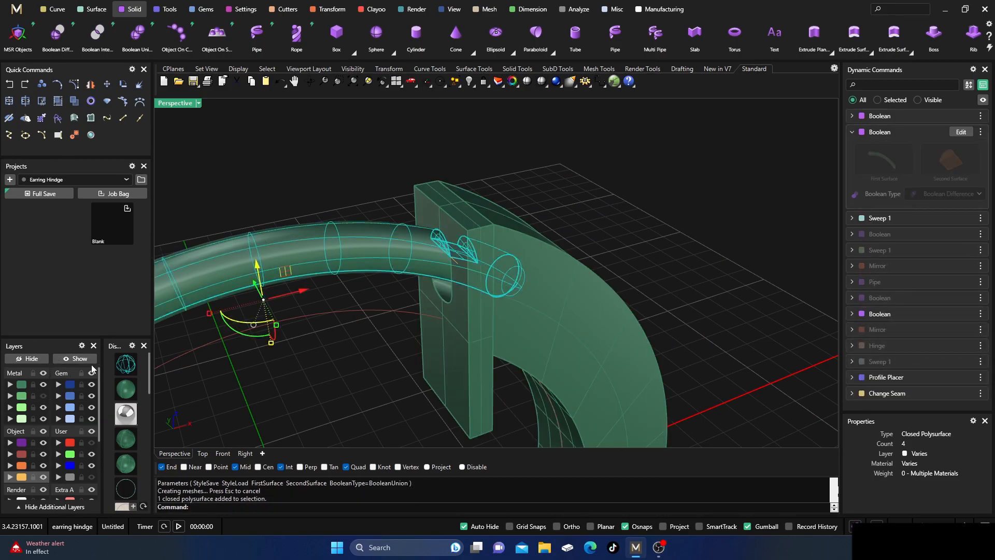
left_click(11, 397)
right_click_drag(210, 350, 282, 332)
scroll(432, 241, "up", 3)
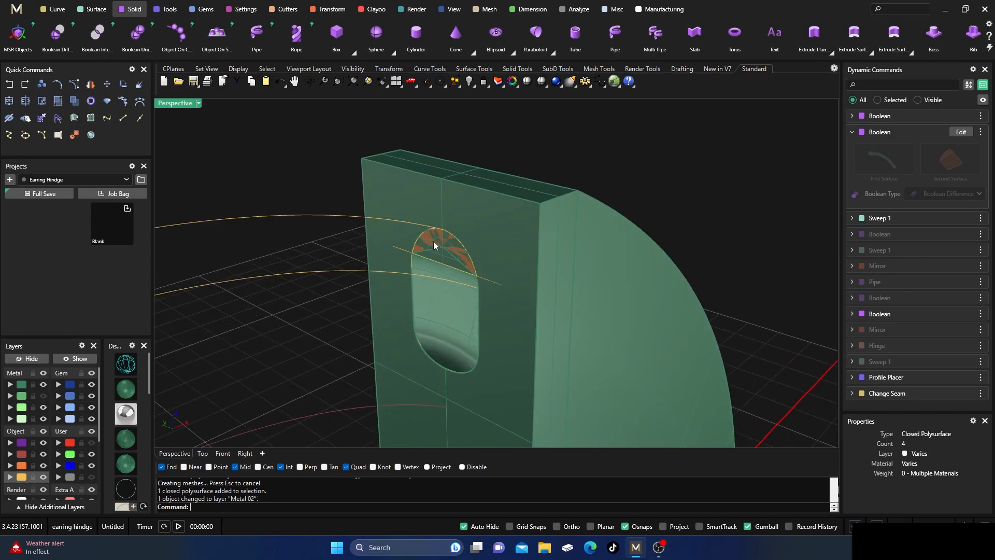
- Move the leftover cap cutter in the slot to the User 04 layer and show the Metal 02 layer again
right_click(21, 466)
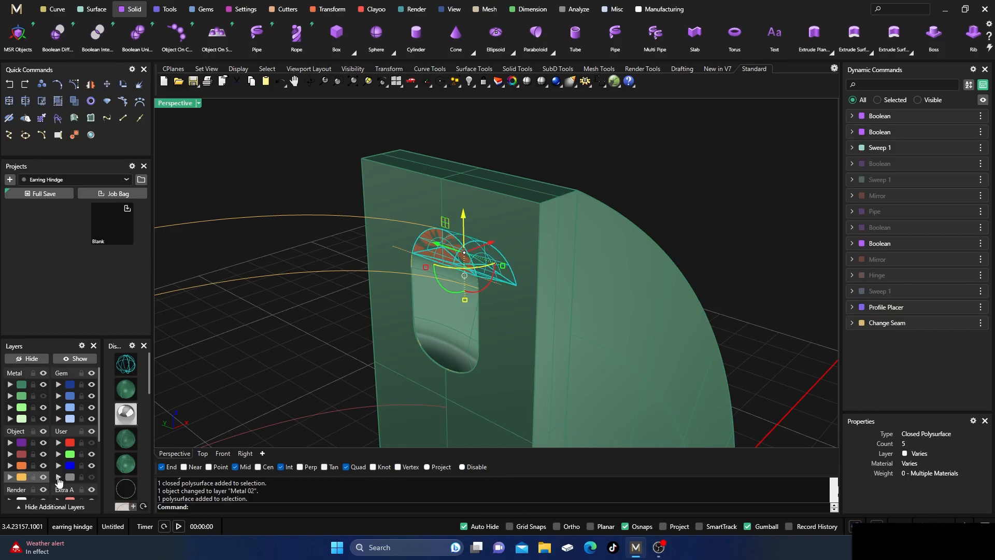
left_click(58, 476)
right_click_drag(417, 286, 311, 311)
scroll(446, 241, "down", 5)
left_click(43, 395)
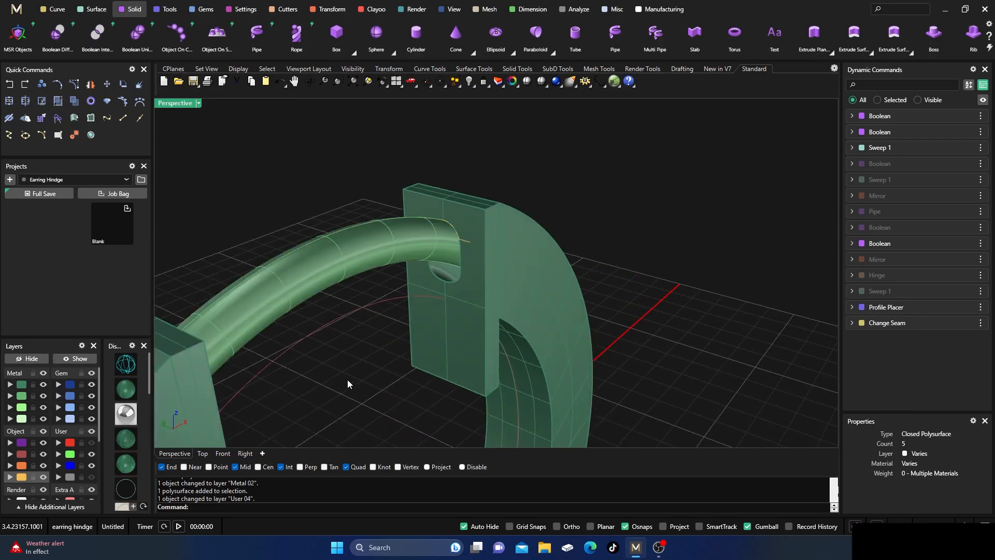
- Examine how the pipe post sits in the slot and in the whole earring, using shaded and wireframe displays
right_click_drag(347, 379, 323, 367)
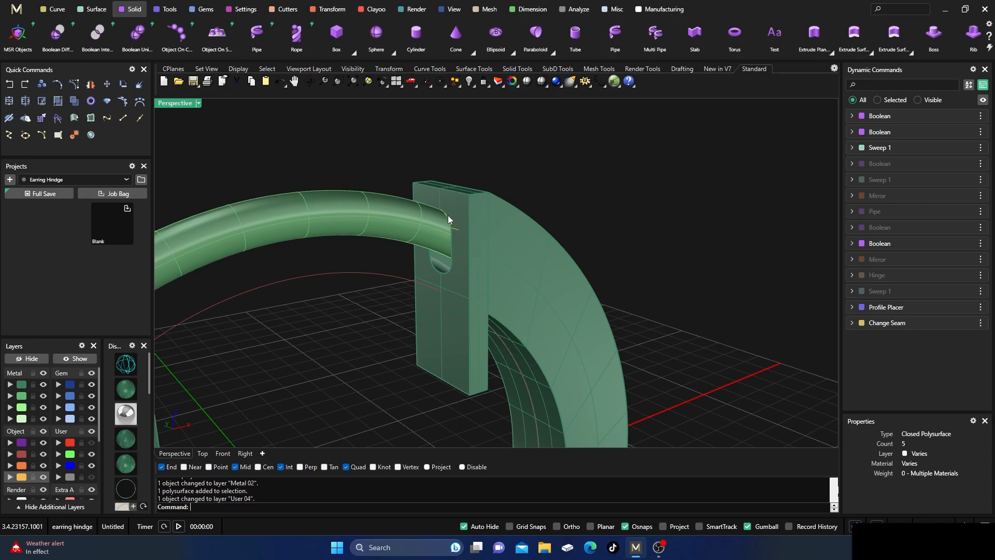
scroll(461, 185, "down", 5)
mouse_move(437, 246)
right_mouse_down()
mouse_move(406, 233)
mouse_move(422, 249)
right_mouse_up()
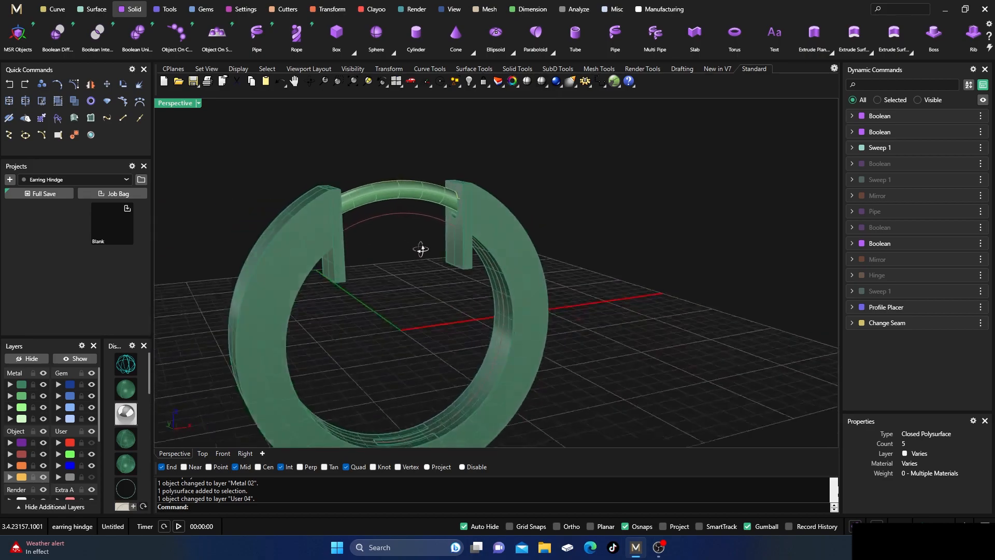
left_click(126, 364)
scroll(466, 244, "up", 5)
scroll(411, 239, "down", 5)
right_click_drag(451, 233, 390, 266)
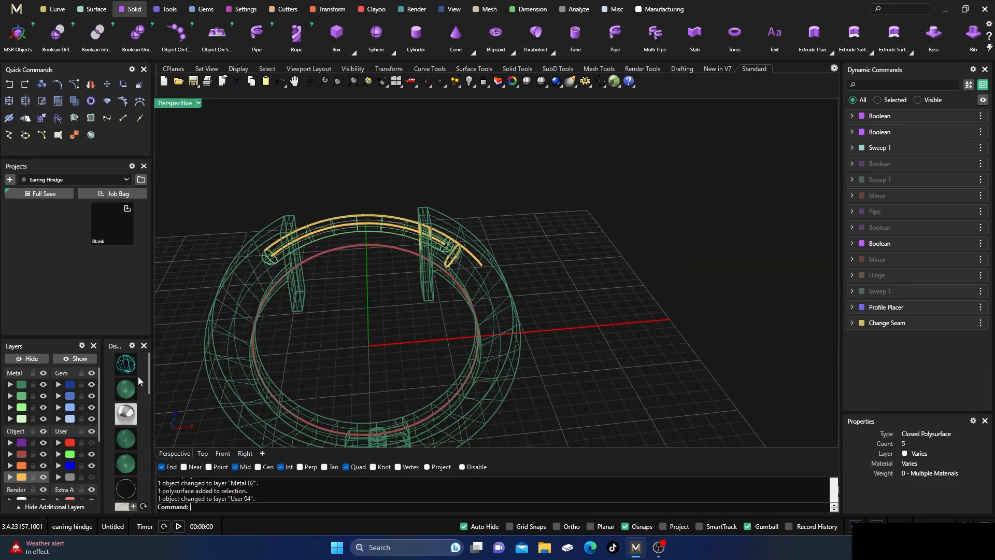
left_click(126, 389)
scroll(475, 198, "down", 3)
right_click_drag(474, 198, 476, 231)
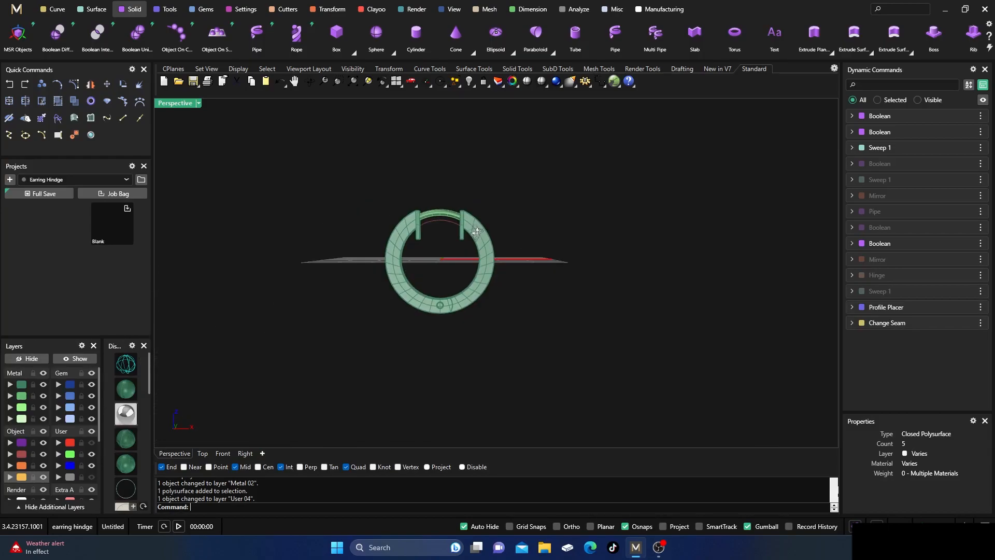
- Select the slotted hinge half, examine it around the slot and the hinge, and clear the selection
left_click(476, 231)
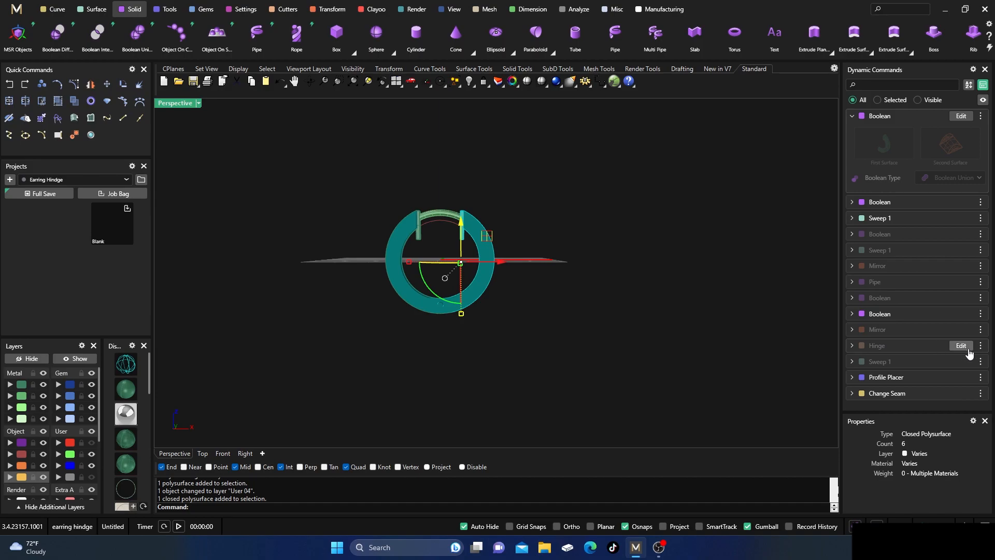
right_click_drag(465, 250, 488, 257)
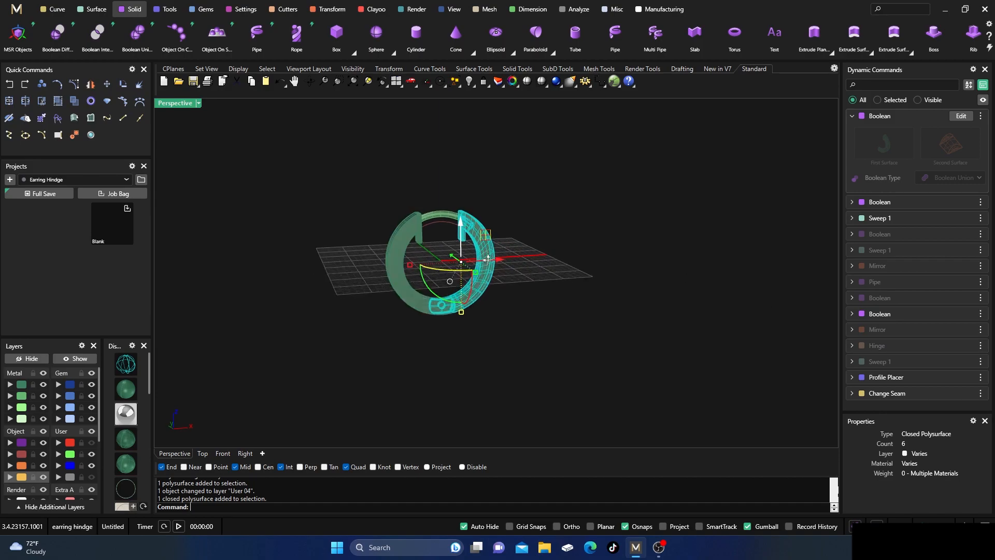
scroll(472, 227, "up", 5)
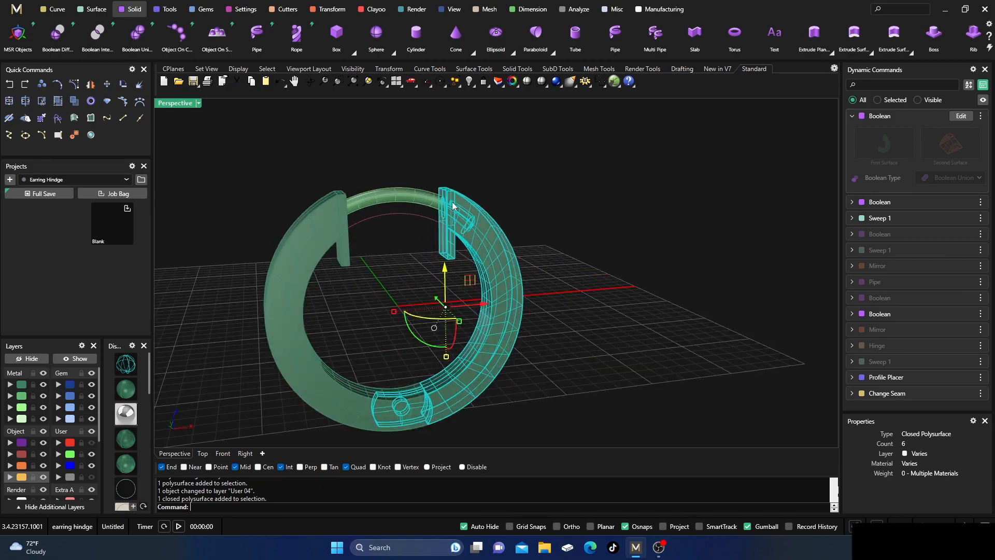
scroll(453, 210, "up", 2)
scroll(452, 210, "down", 2)
scroll(416, 184, "down", 4)
left_click(412, 144)
right_click_drag(448, 280, 422, 269)
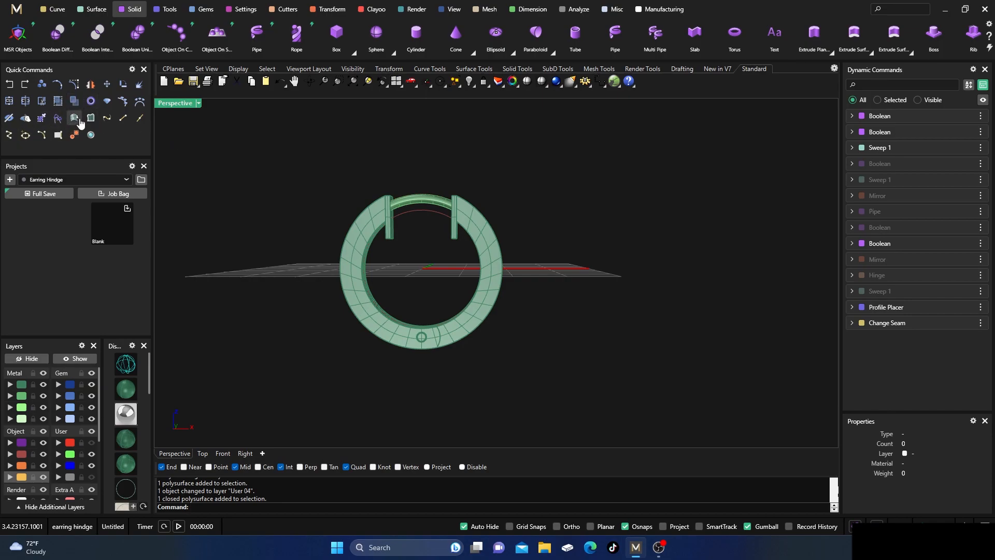
- Duplicate the circular edge of the hinge pin at the base of the earring
left_click(59, 135)
scroll(416, 322, "up", 5)
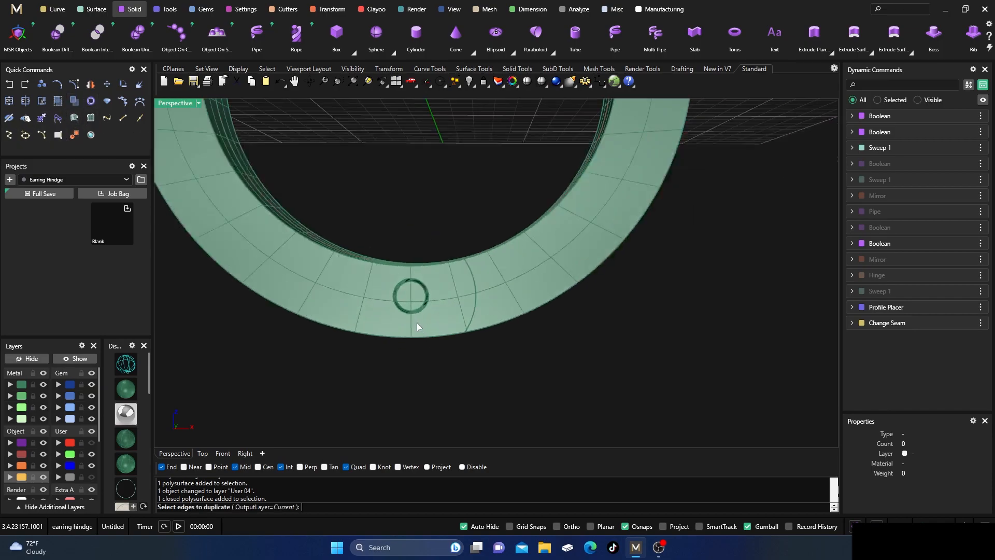
left_click(430, 288)
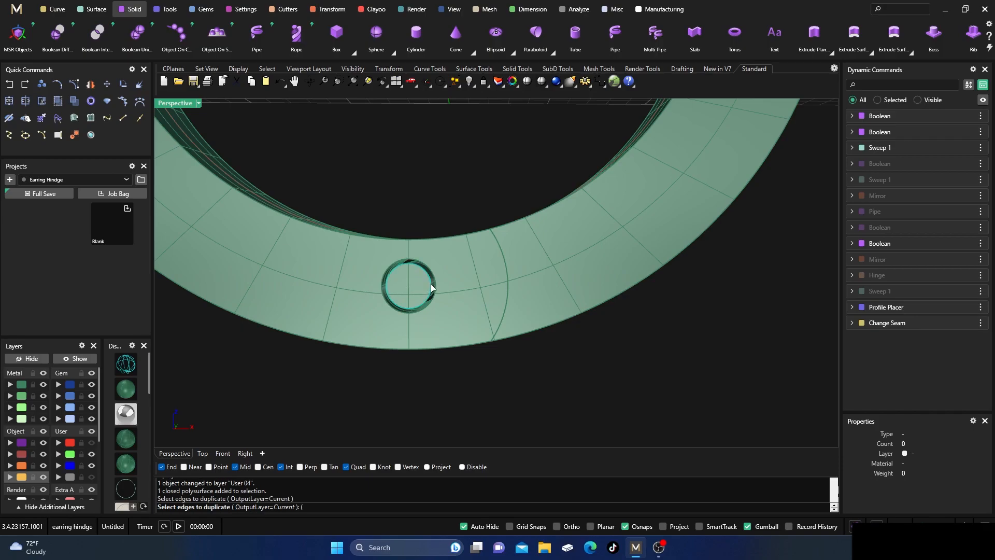
key("Return")
left_click(433, 186)
scroll(403, 208, "down", 1)
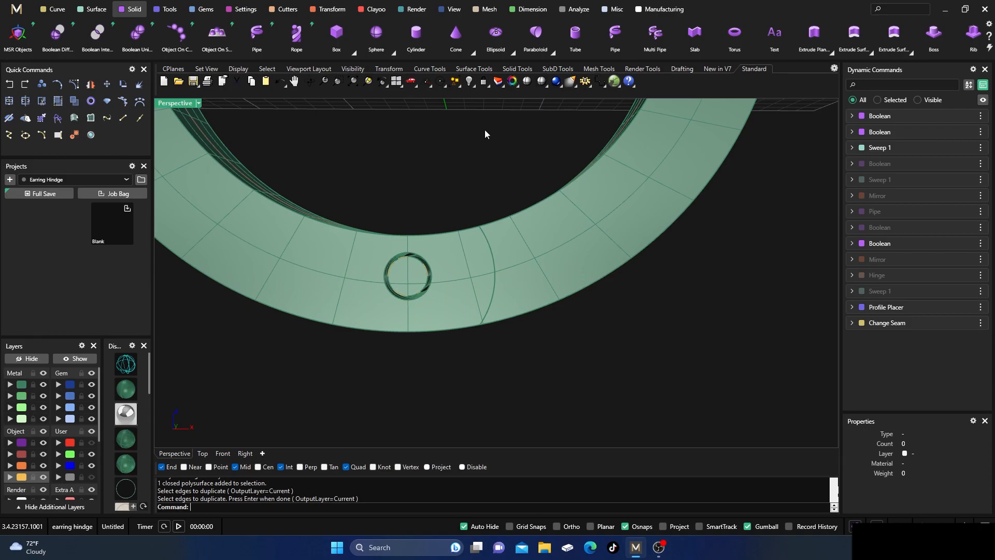
- Place a point at the center of the hinge pin's circle, with Cen as the only active object snap
left_click(893, 10)
type("Point")
key("Return")
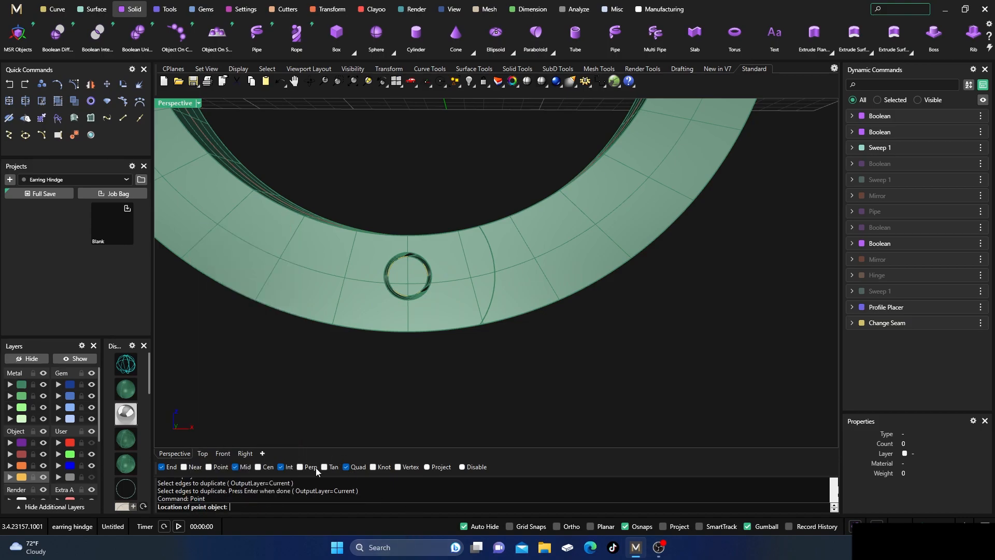
left_click(161, 467)
left_click(235, 467)
left_click(281, 467)
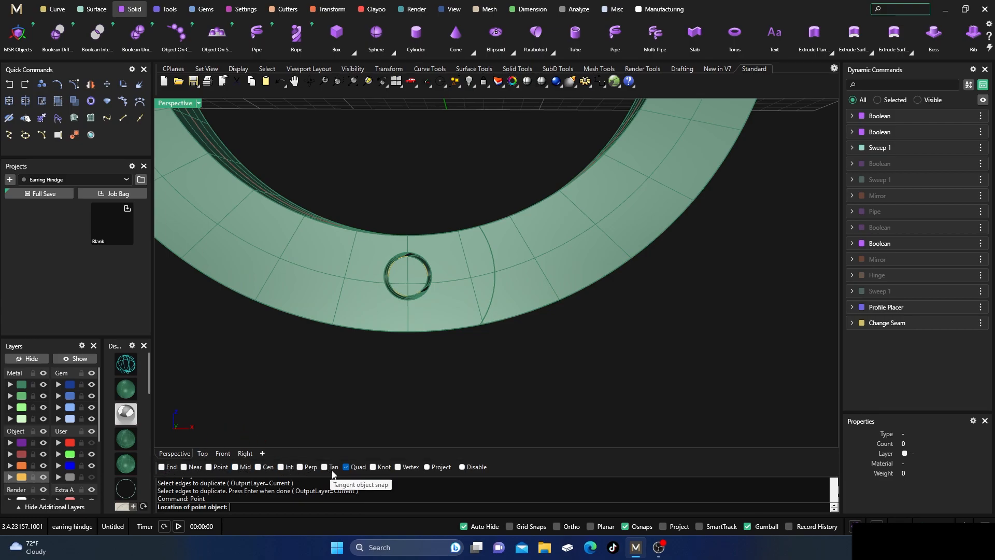
left_click(345, 467)
left_click(258, 467)
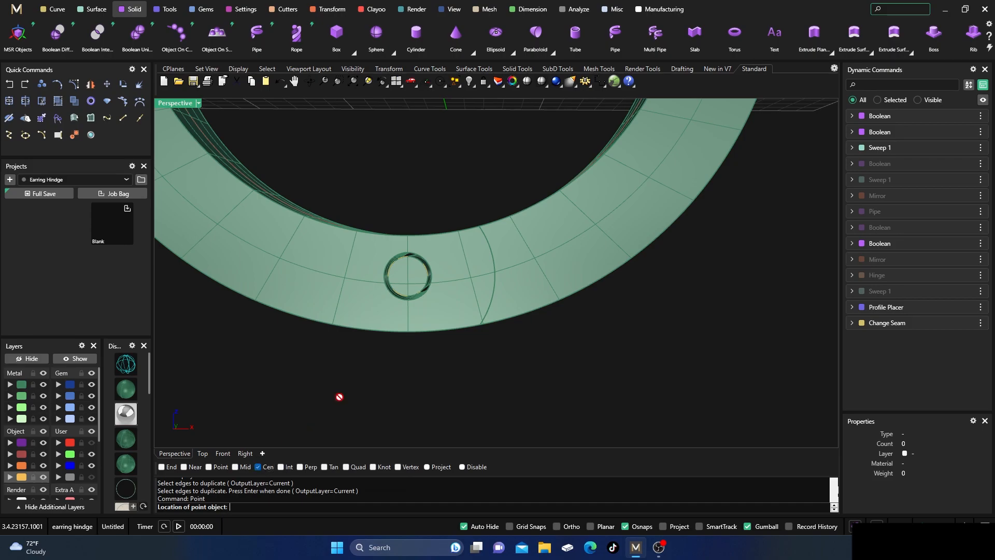
left_click(406, 301)
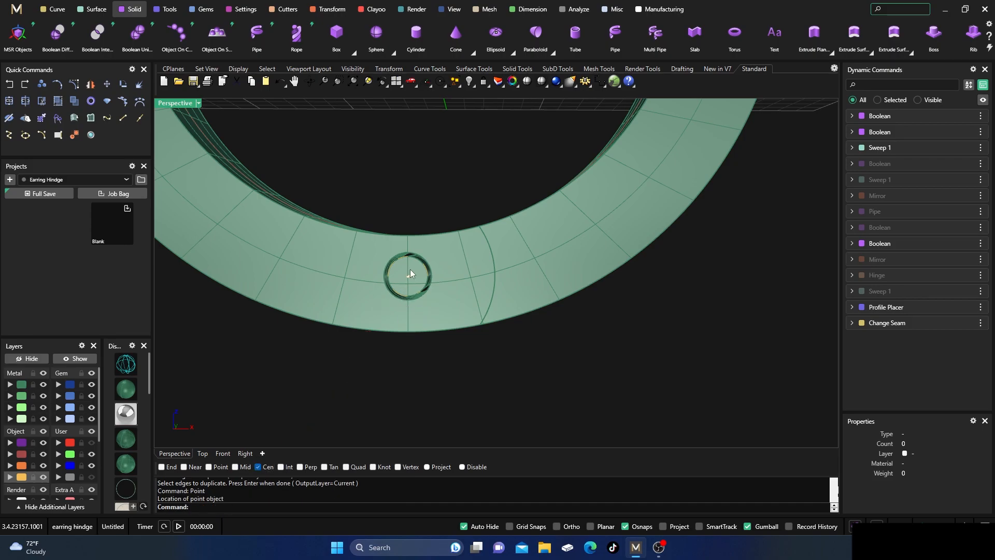
- Switch to the four-viewport layout, framing the whole earring in Front and the pipe post's slot in Perspective
scroll(384, 344, "down", 8)
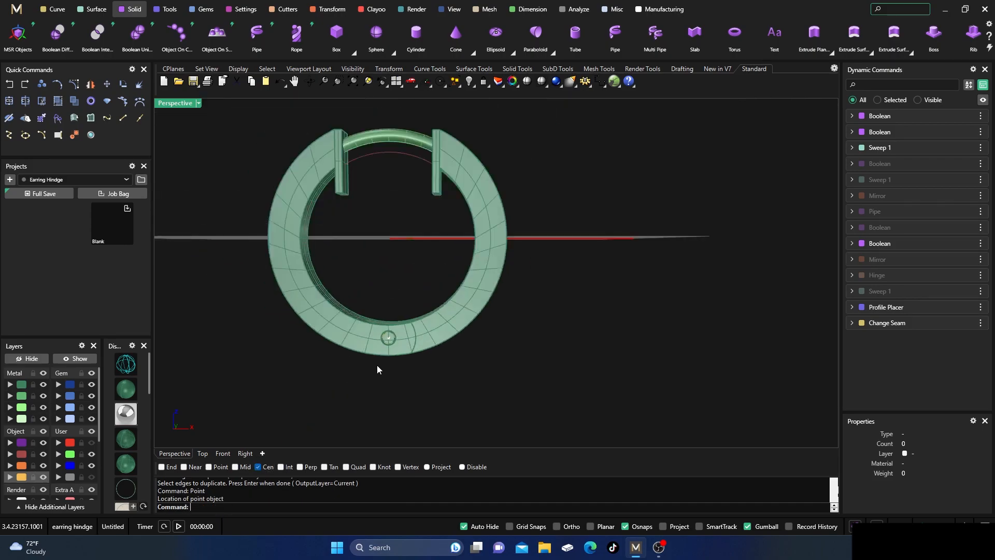
double_click(178, 104)
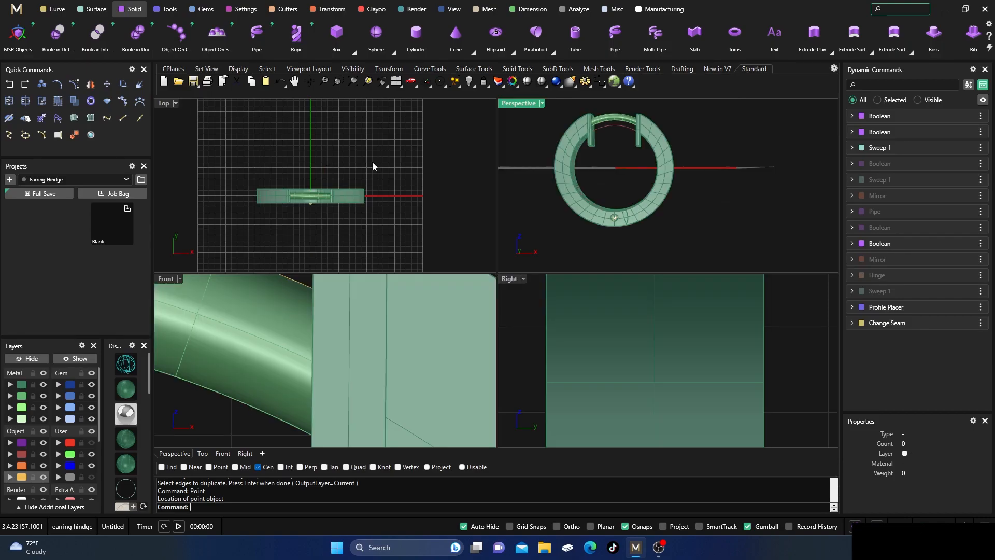
right_click_drag(571, 168, 718, 211)
scroll(718, 211, "down", 3)
scroll(671, 169, "up", 6)
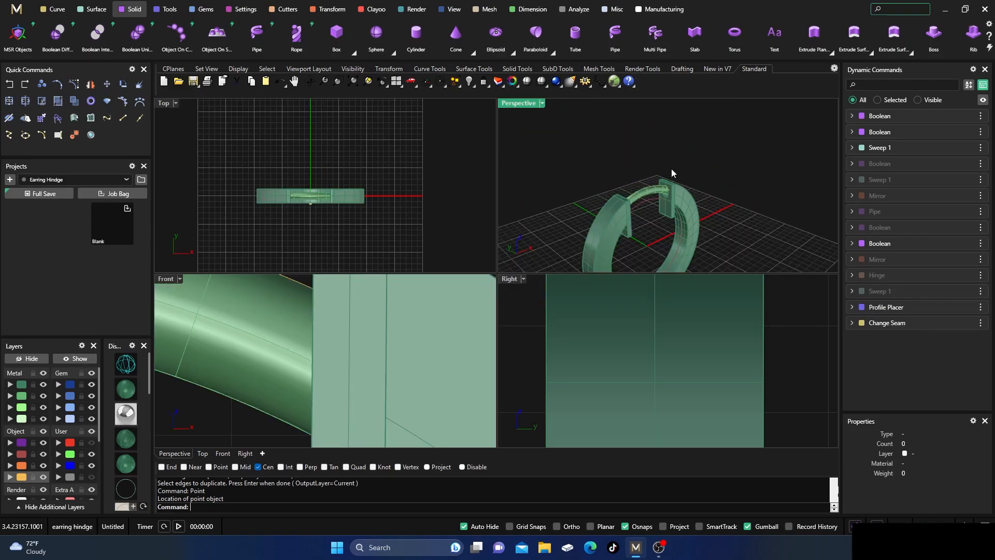
scroll(673, 193, "up", 2)
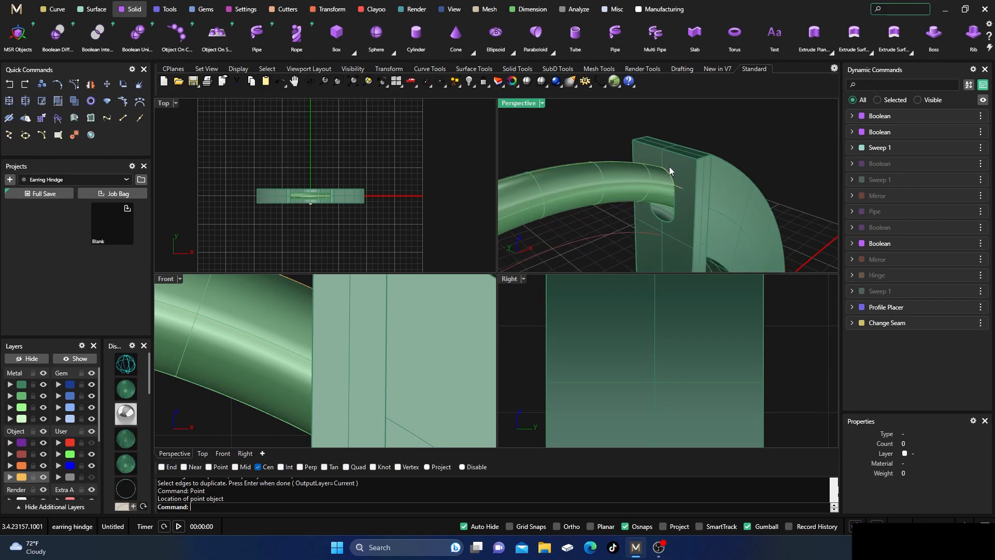
scroll(366, 325, "down", 8)
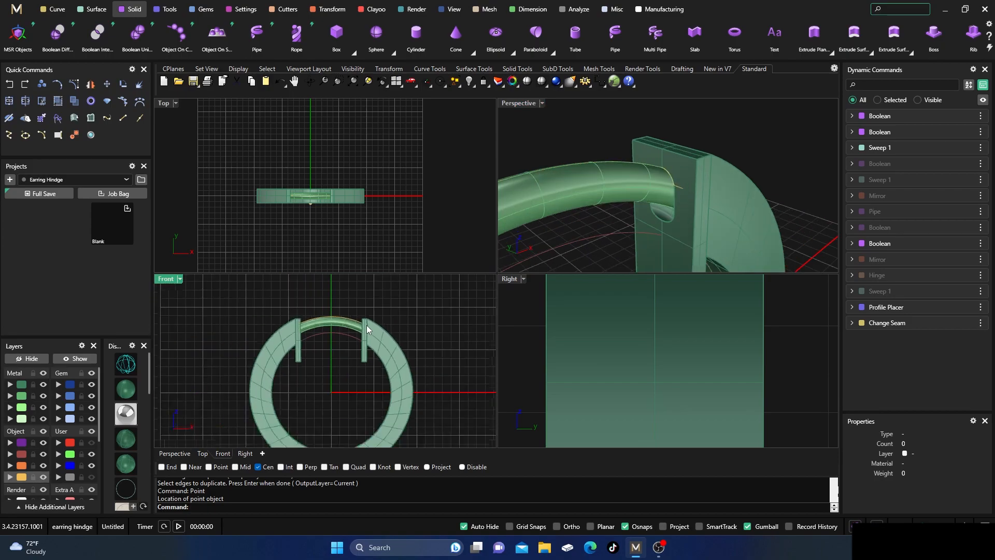
right_click_drag(337, 378, 360, 380)
scroll(312, 407, "up", 4)
right_click_drag(353, 322, 360, 327)
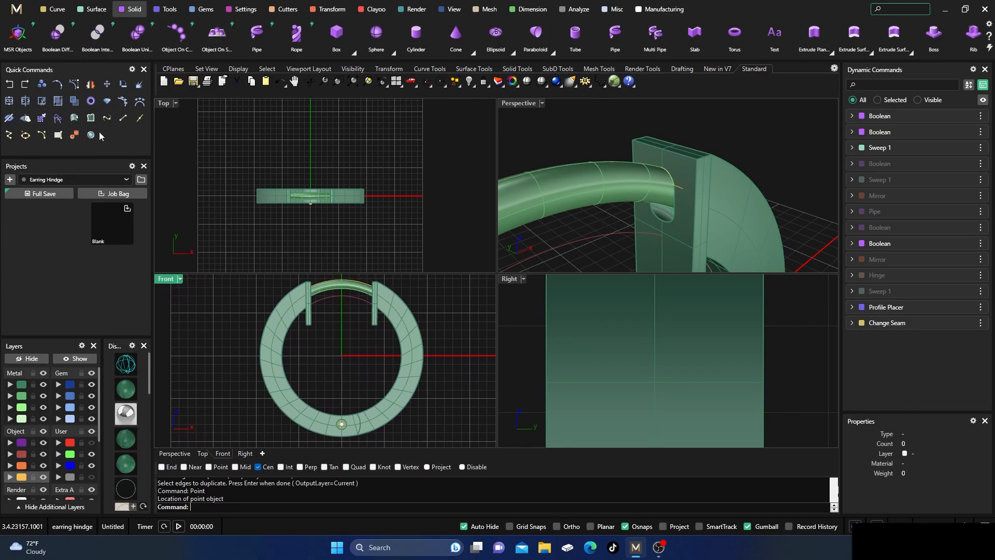
- Rotate the slotted hinge half open by about 13.2° around the hinge pin's center point, with Point as the only object snap
left_click(123, 84)
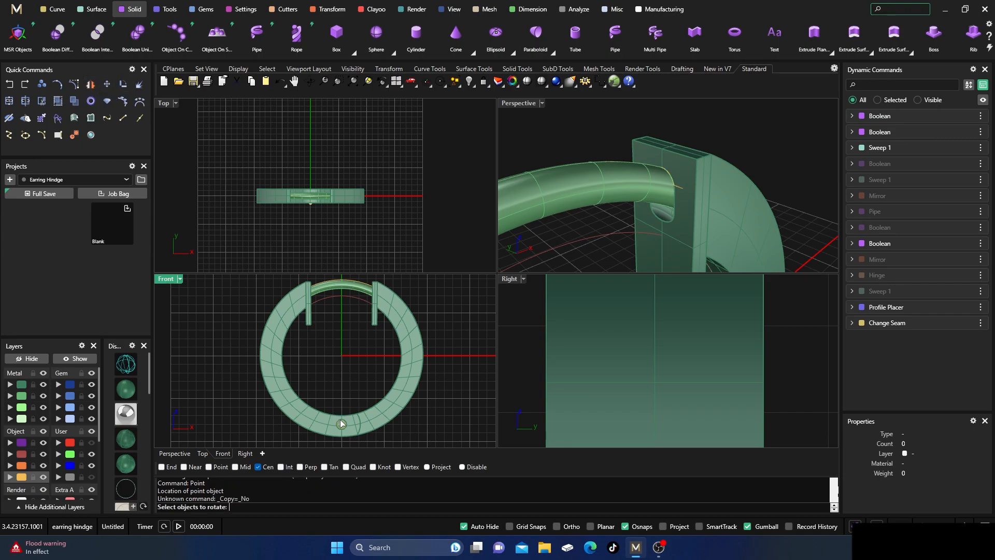
left_click(409, 357)
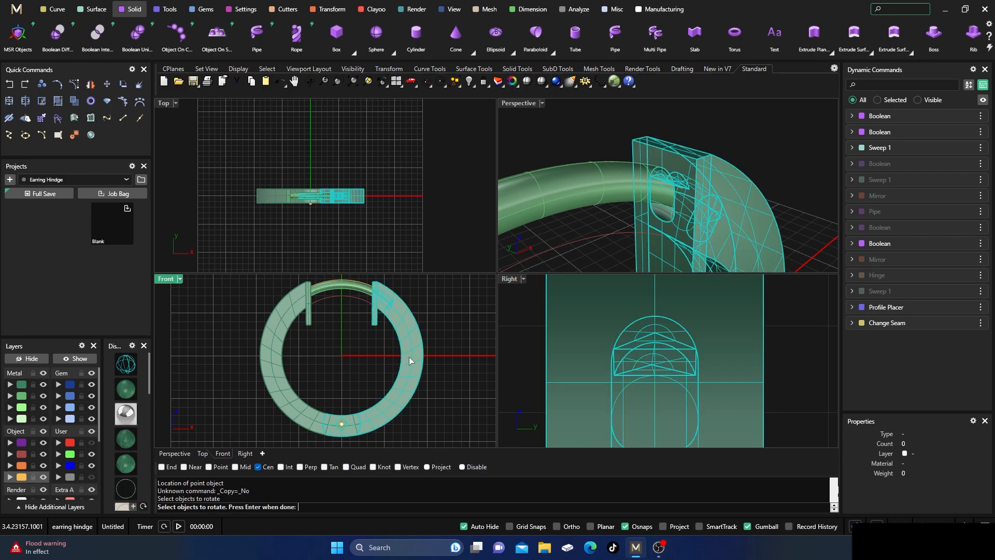
key("Return")
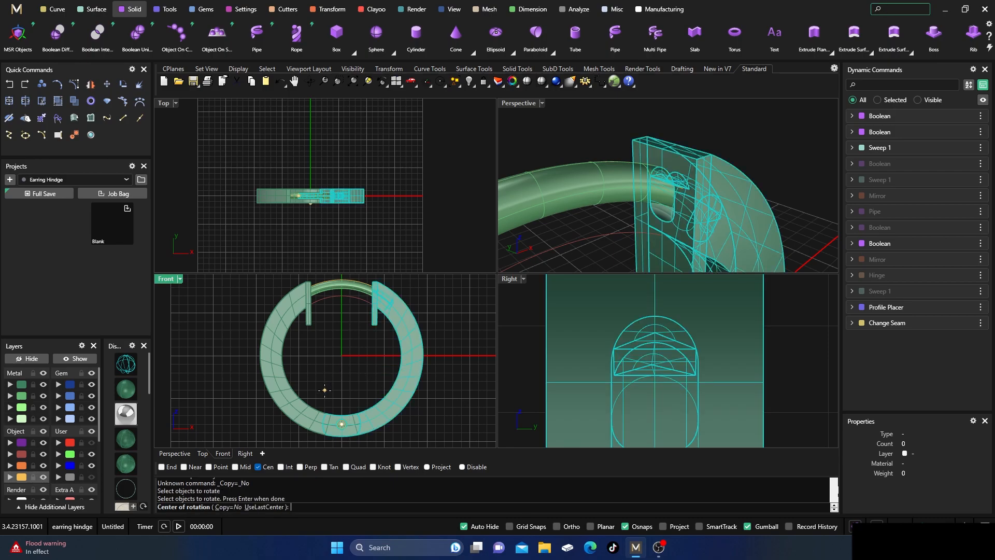
scroll(342, 424, "up", 4)
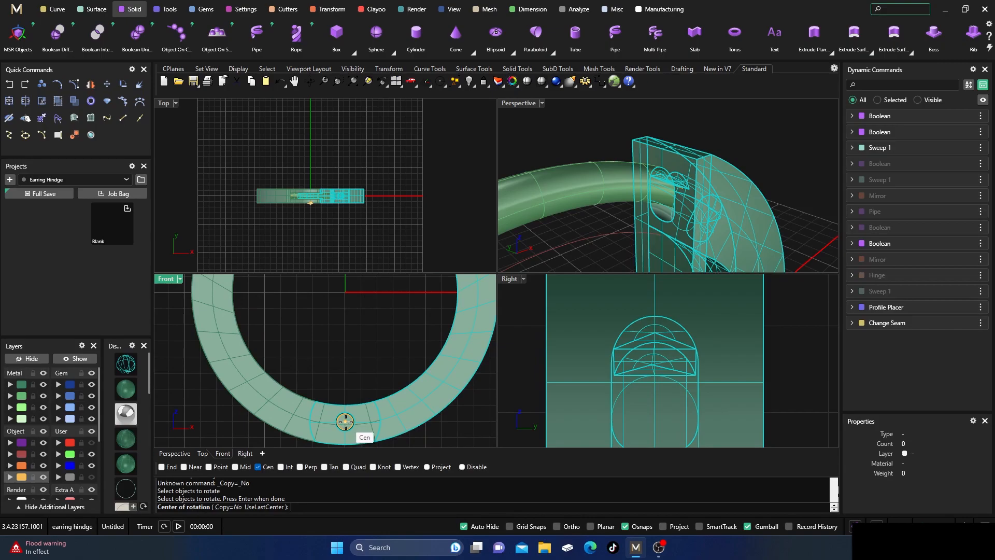
left_click(259, 467)
left_click(208, 467)
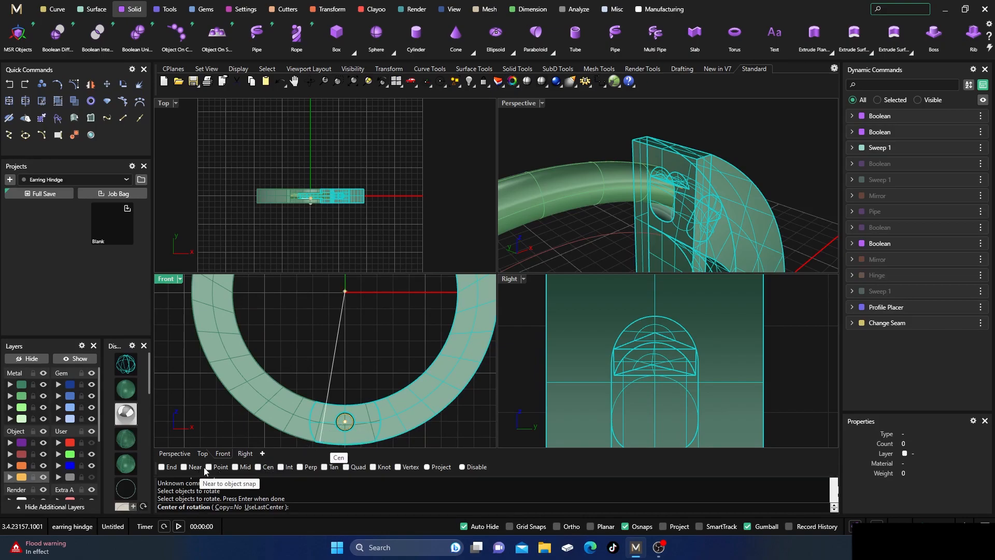
left_click(344, 422)
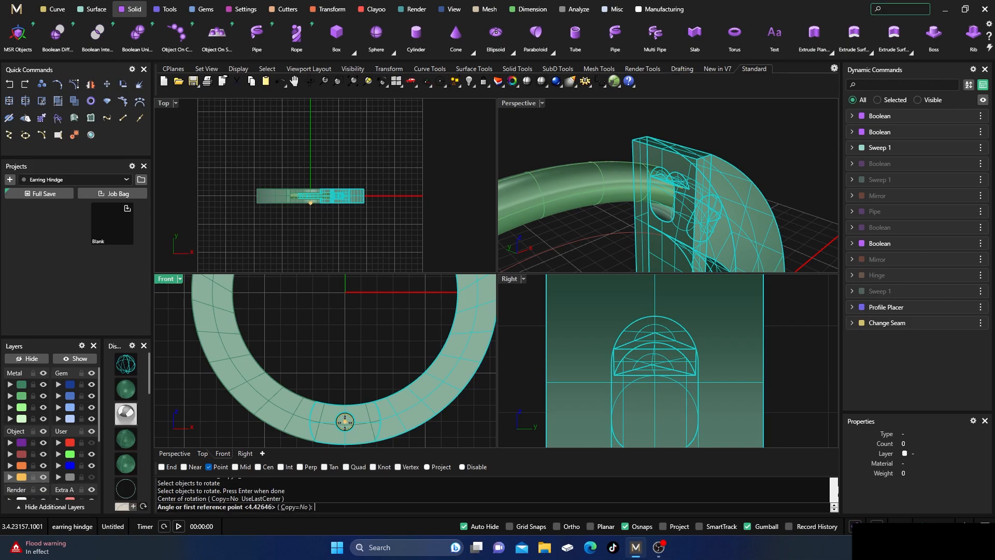
left_click(345, 296)
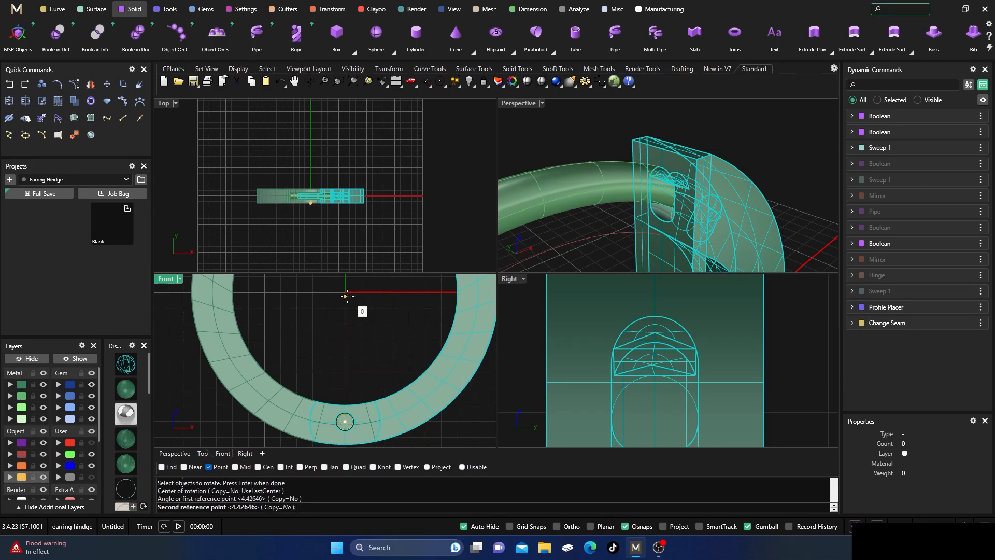
left_click(371, 309)
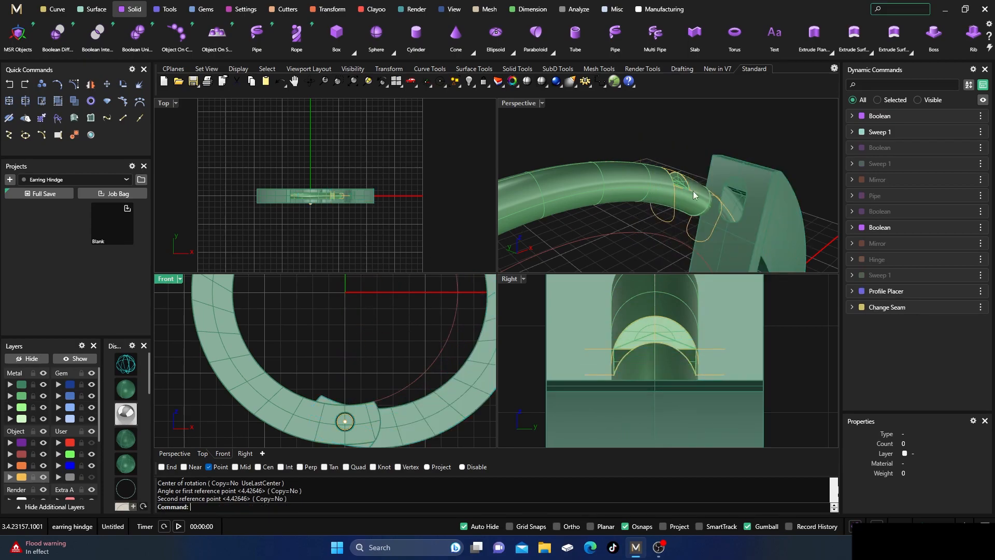
- Examine the opened clasp between the pipe post's tip and the slot, and check the whole open earring
scroll(739, 185, "up", 2)
scroll(737, 190, "up", 2)
scroll(738, 188, "down", 3)
right_click_drag(738, 189, 601, 176)
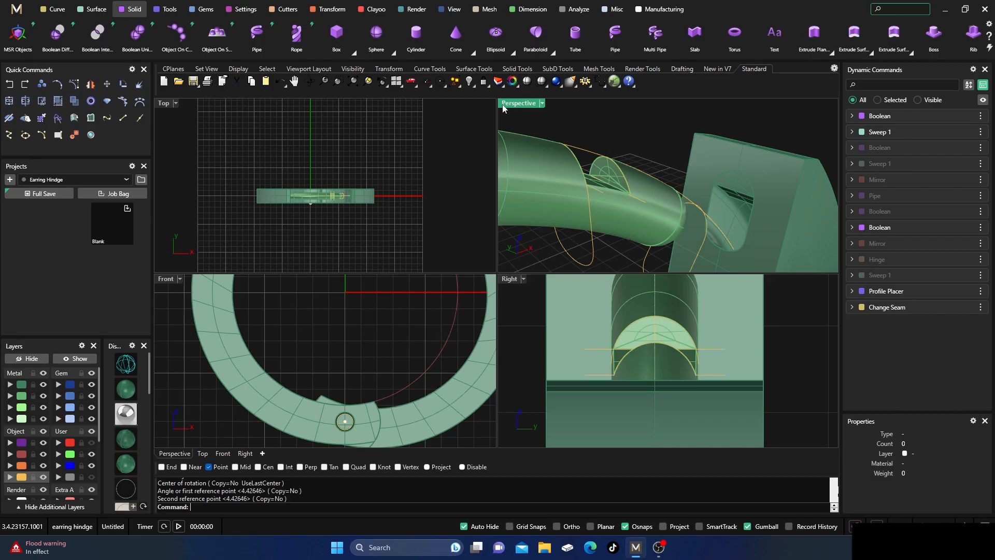
double_click(520, 103)
right_click_drag(555, 155, 474, 160)
scroll(433, 188, "down", 10)
mouse_move(436, 274)
right_mouse_down()
mouse_move(427, 276)
mouse_move(446, 285)
right_mouse_up()
scroll(446, 285, "down", 4)
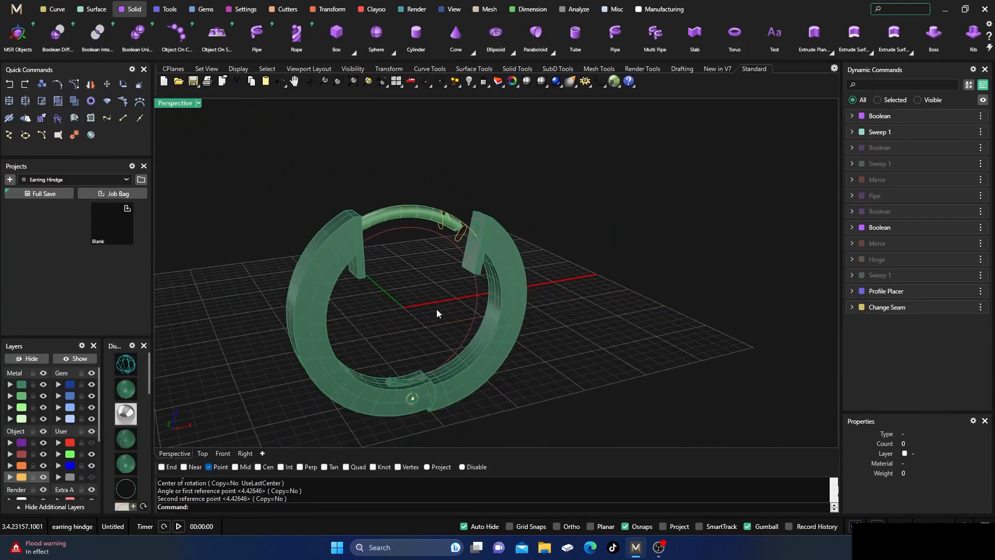
double_click(176, 103)
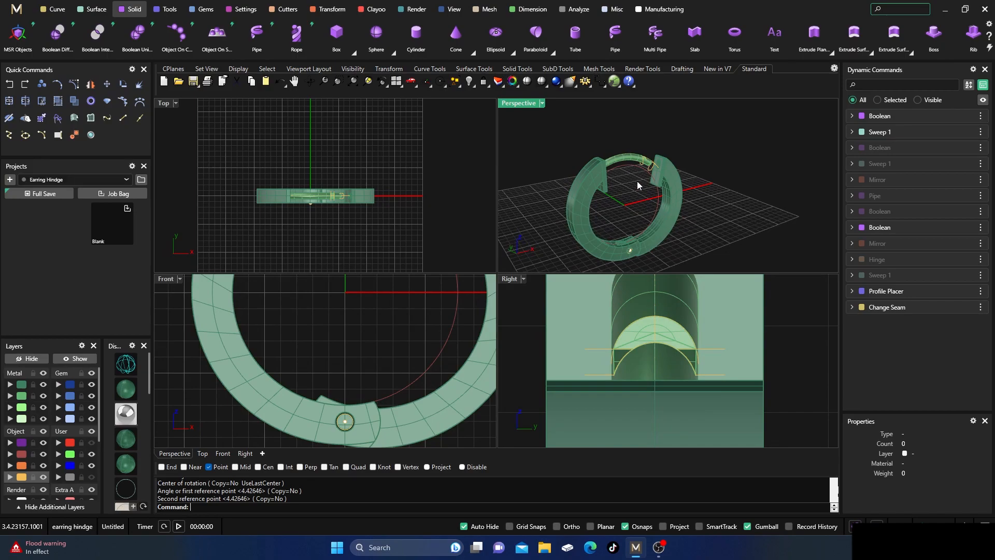
scroll(662, 167, "up", 6)
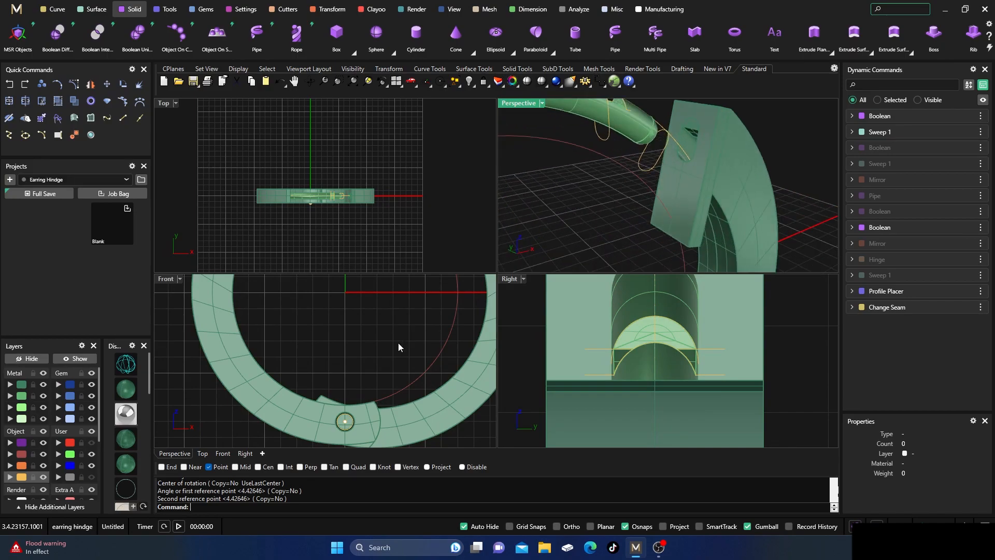
- Rotate the slotted hinge half back by about 13.2° around the hinge pin's center point to close the earring
left_click(123, 85)
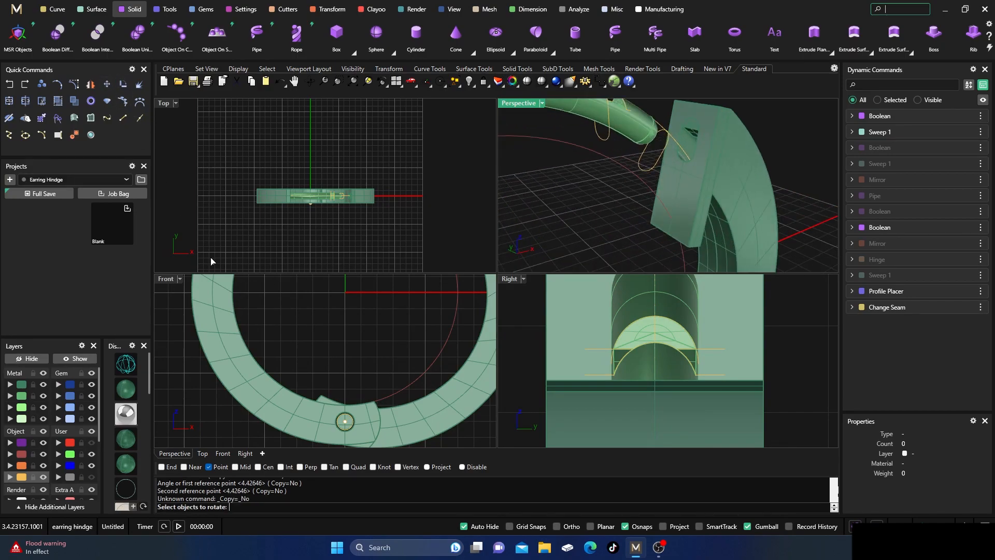
left_click(396, 416)
key("Return")
left_click(346, 421)
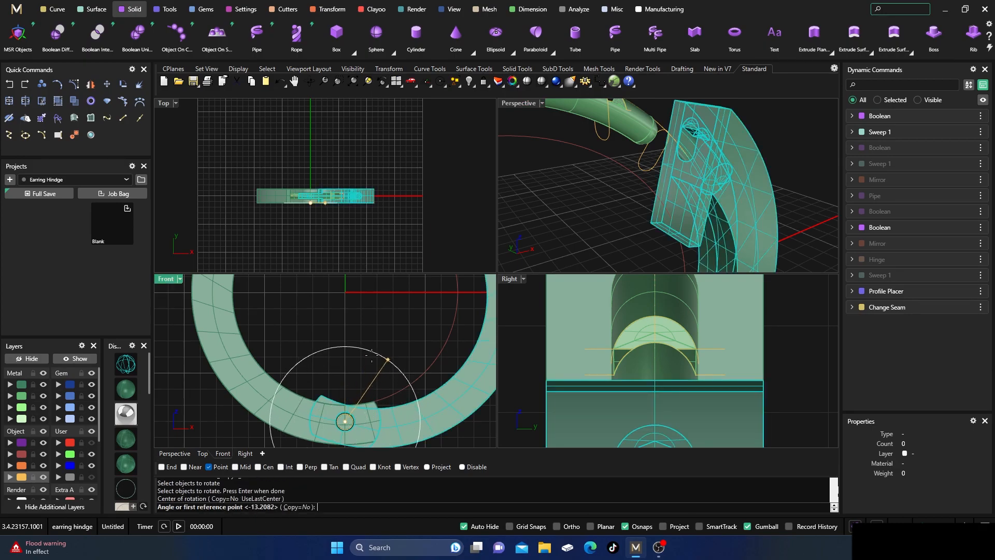
left_click(346, 336)
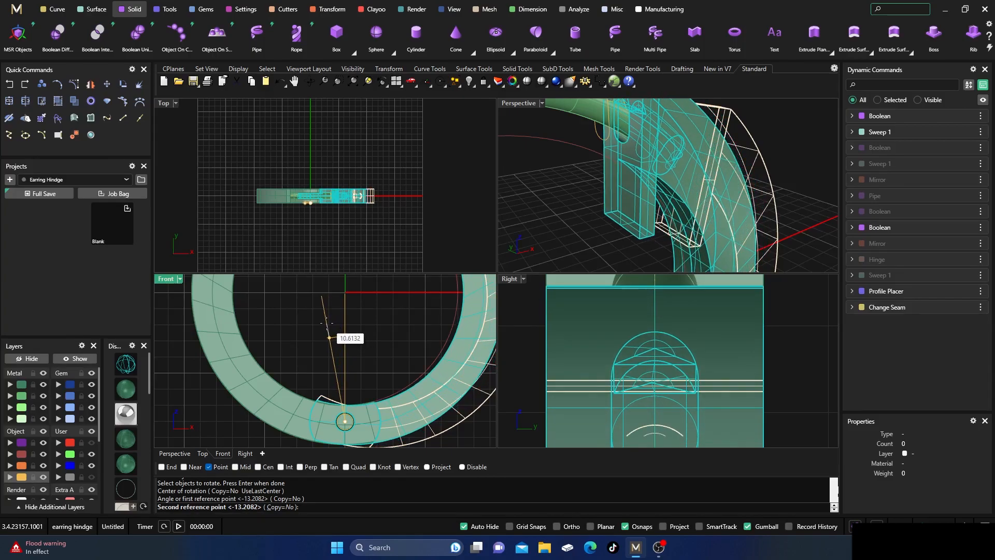
left_click(321, 317)
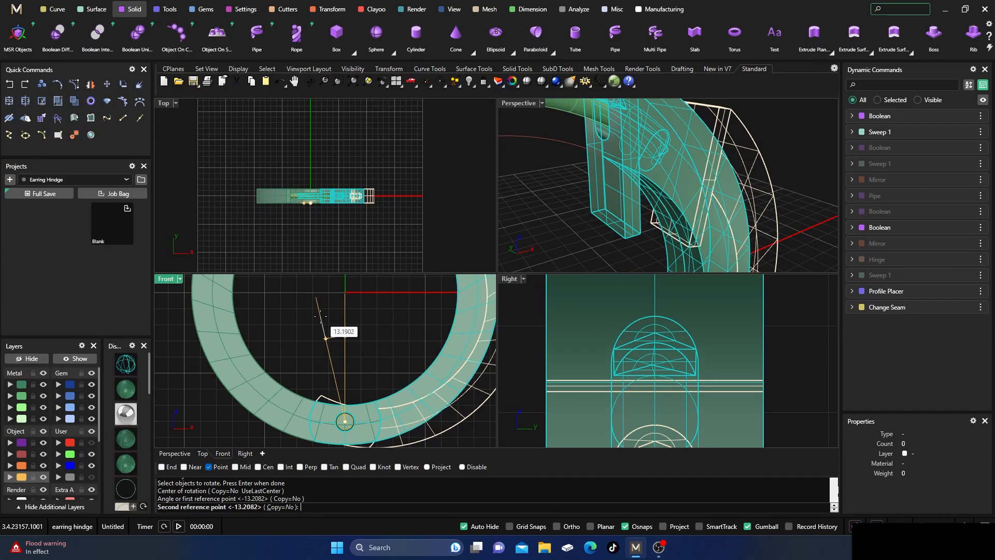
- Examine the closed latch in the maximized Perspective view, checking how the pipe post enters the slot
double_click(520, 102)
right_click_drag(522, 104, 540, 259)
scroll(496, 213, "up", 10)
scroll(533, 259, "down", 6)
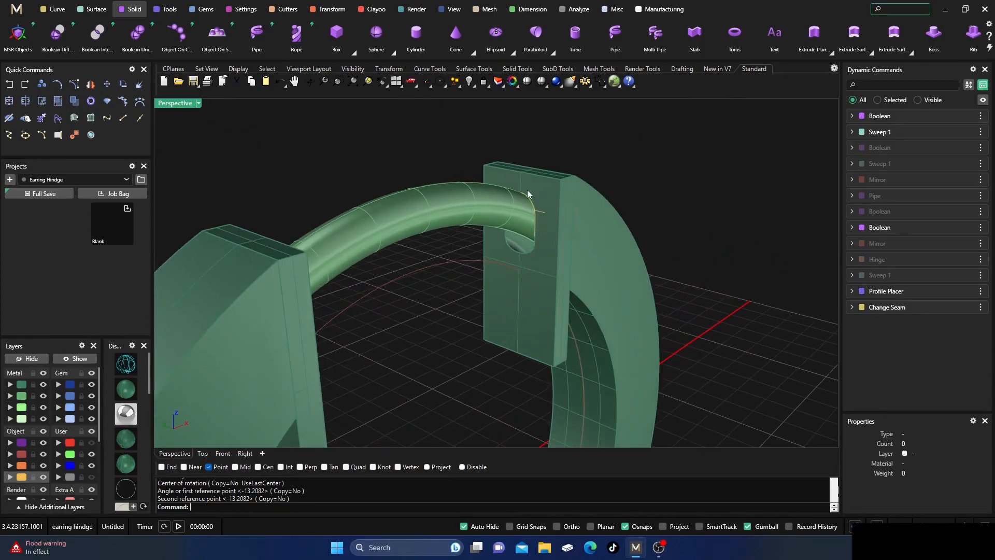
scroll(561, 262, "down", 6)
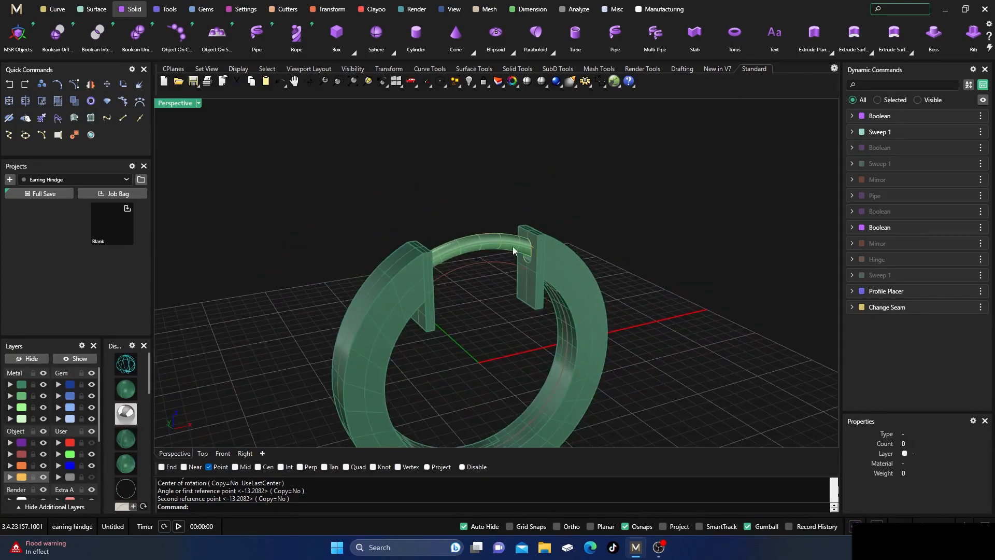
right_click_drag(475, 279, 544, 222)
scroll(547, 221, "up", 5)
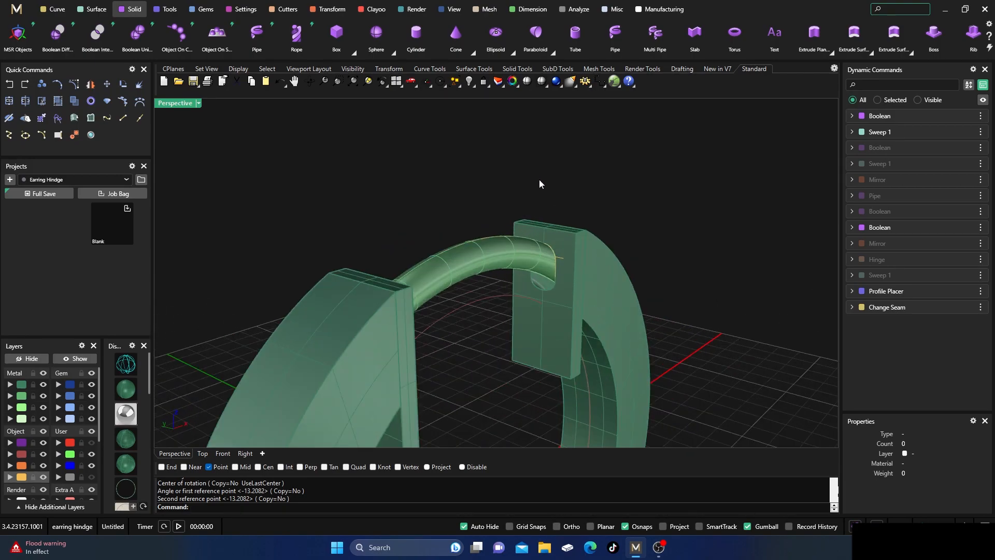
scroll(518, 214, "down", 5)
right_click_drag(518, 213, 465, 266)
scroll(466, 267, "up", 3)
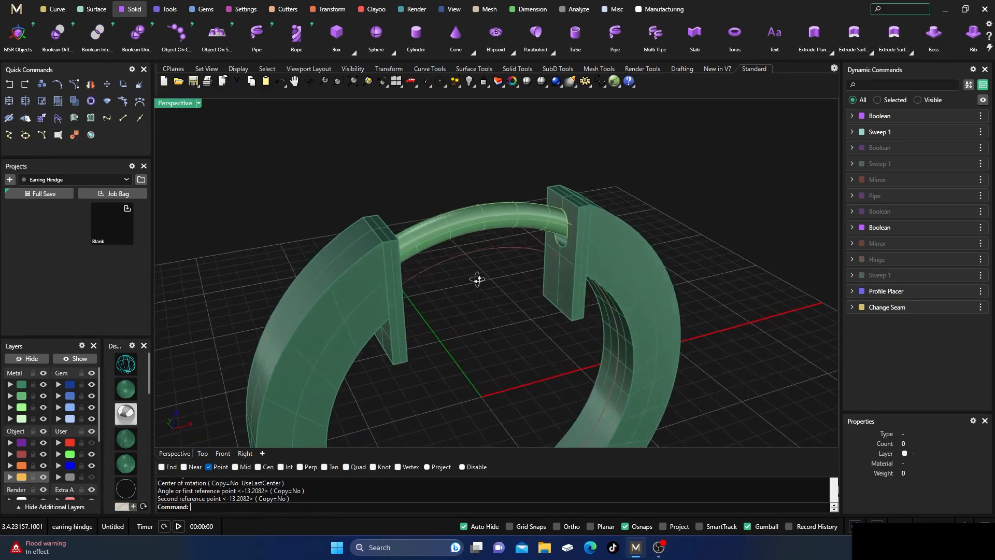
scroll(565, 248, "up", 3)
scroll(552, 247, "down", 3)
scroll(544, 253, "up", 6)
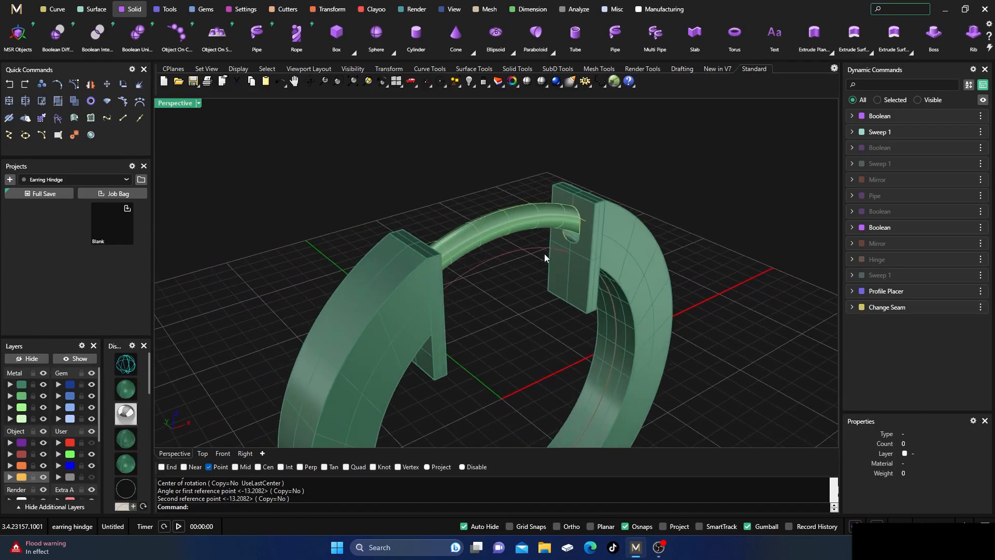
scroll(518, 269, "down", 4)
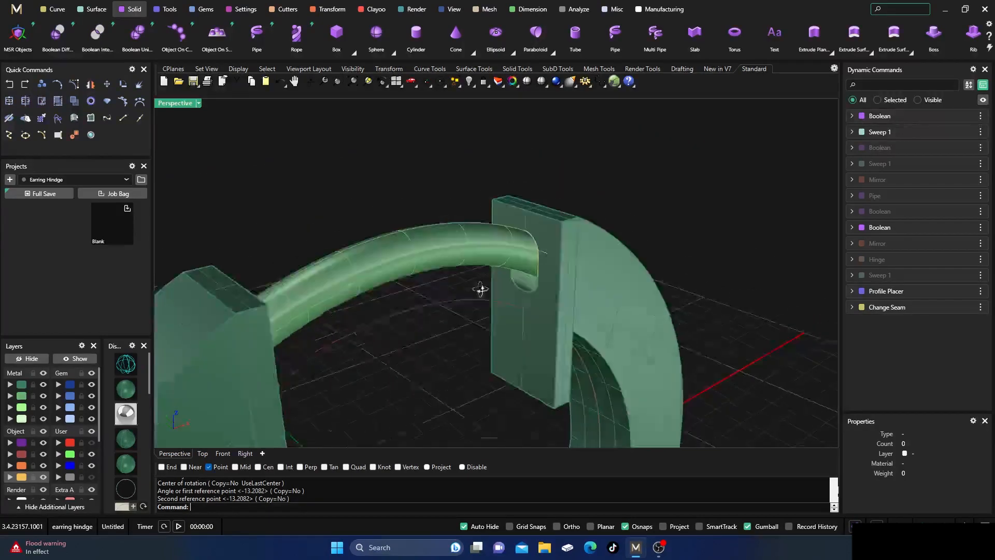
scroll(570, 251, "up", 4)
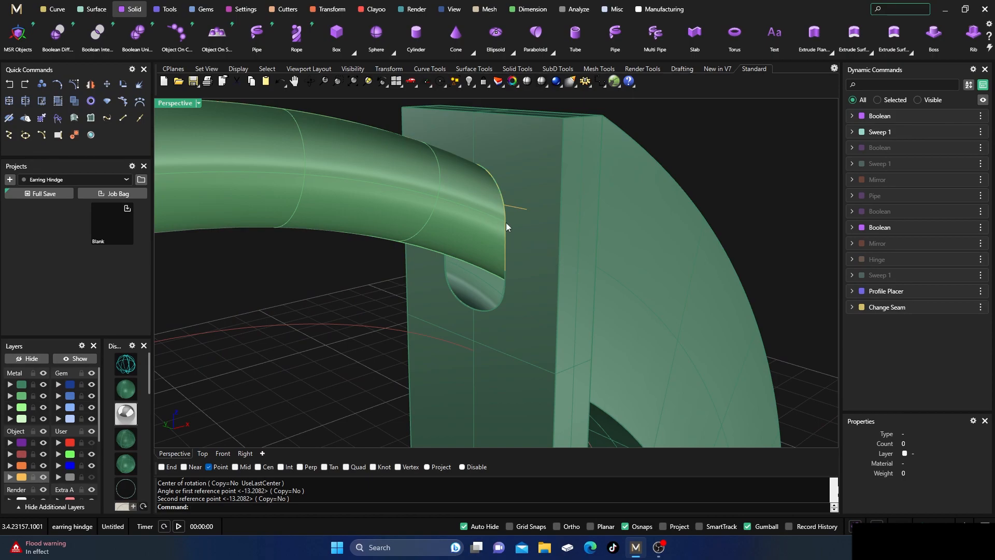
- Hide the Metal 01 layer to inspect the pipe post on its own, and show the layer again
left_click(43, 384)
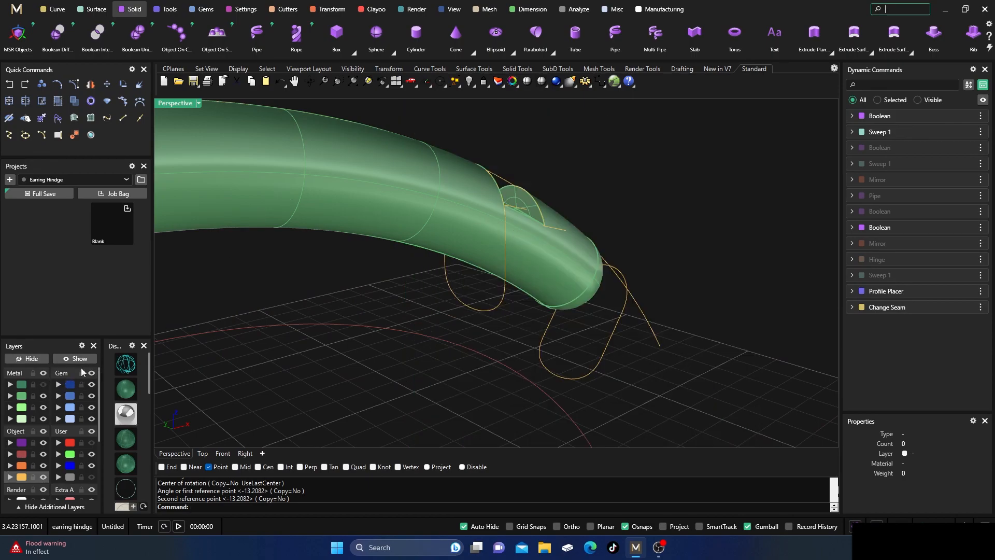
scroll(509, 231, "down", 8)
right_click_drag(508, 231, 462, 289)
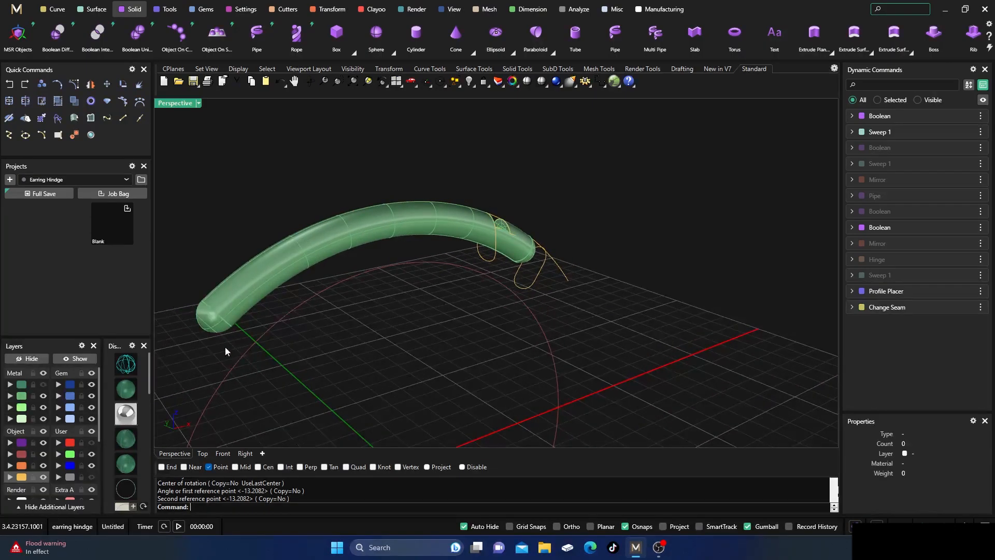
left_click(43, 384)
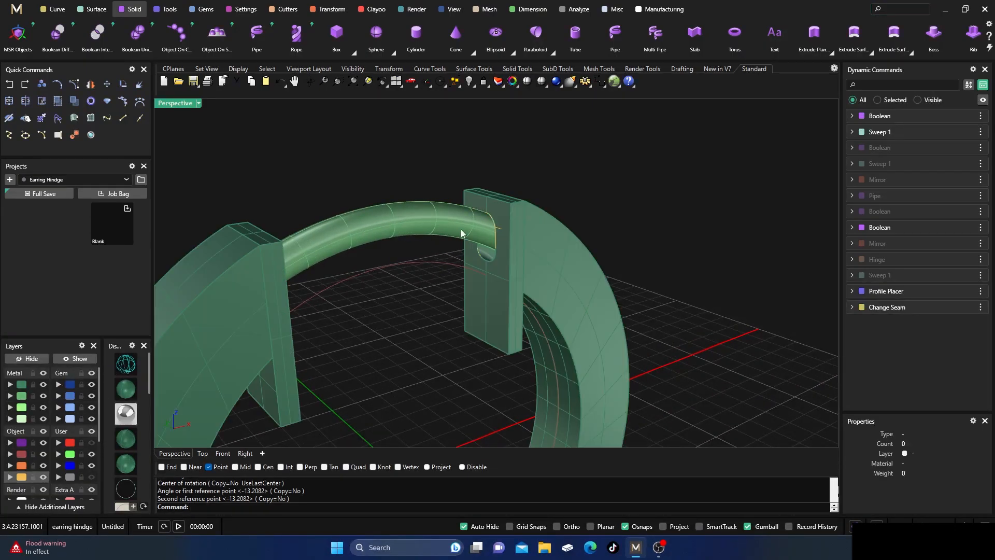
- Boolean union the hinge half without the slot and the pipe post, and clear the selection
scroll(458, 270, "down", 5)
left_click(377, 280)
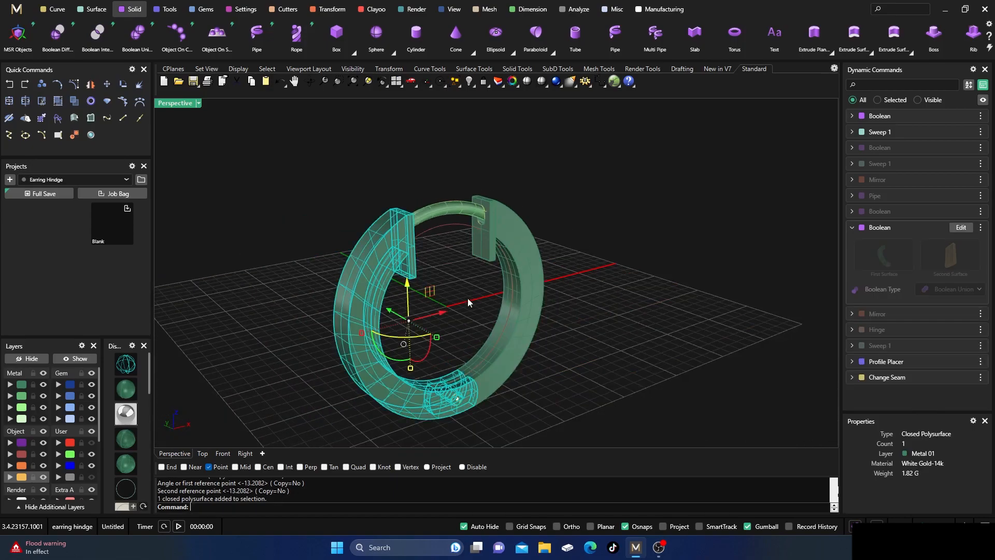
right_click_drag(476, 295, 433, 288)
left_click(421, 167)
right_click_drag(420, 167, 396, 225)
scroll(398, 222, "up", 5)
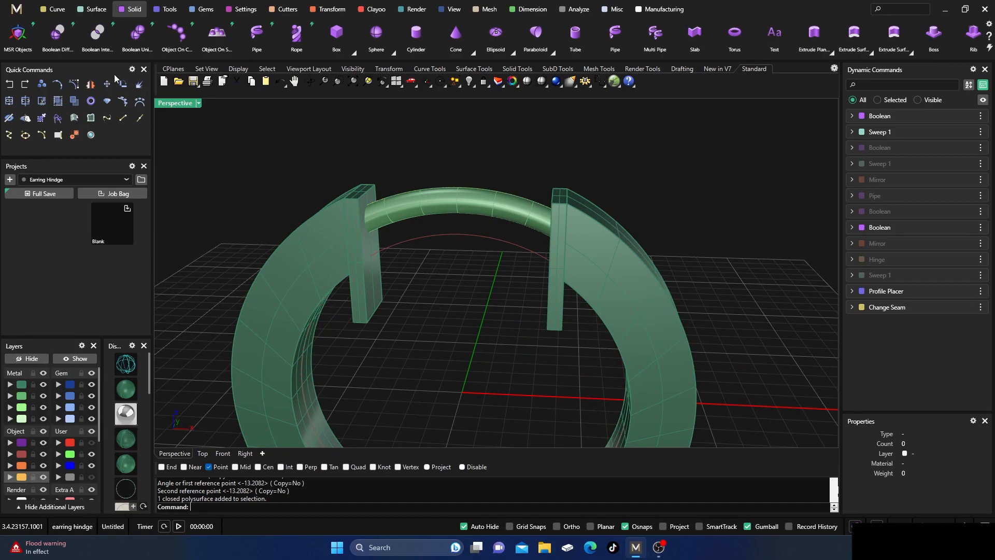
left_click(136, 35)
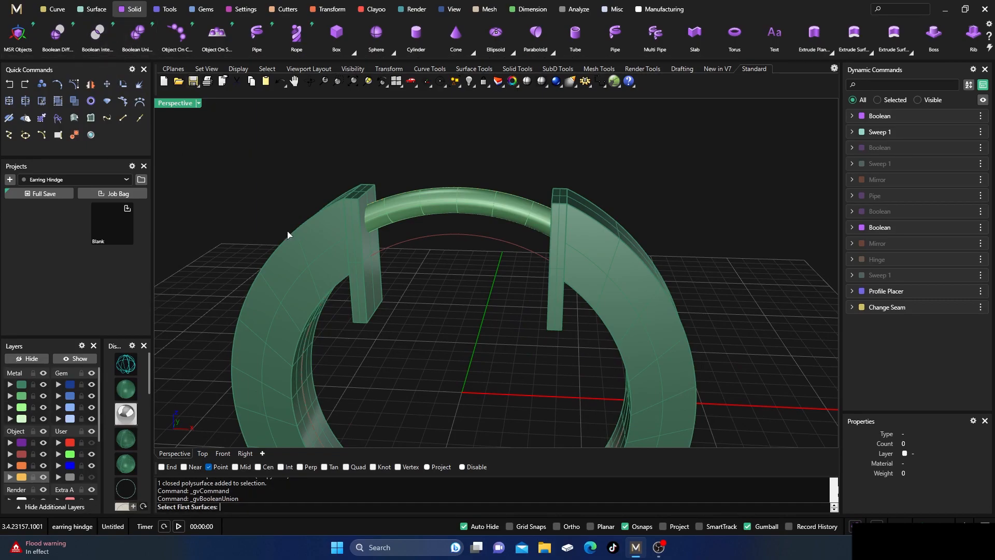
left_click(313, 251)
key("Return")
left_click(410, 205)
key("Return")
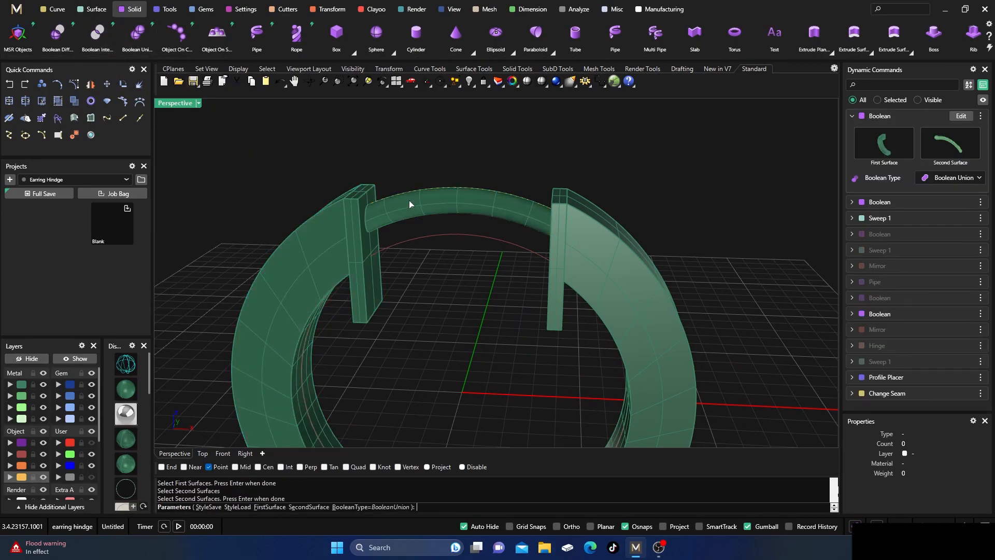
left_click(440, 206)
left_click(418, 157)
- Set the Perspective view to a glossy display mode without surface edges or isocurves, and examine the earring and its post
scroll(413, 200, "down", 6)
right_click_drag(414, 200, 451, 253)
scroll(425, 257, "up", 2)
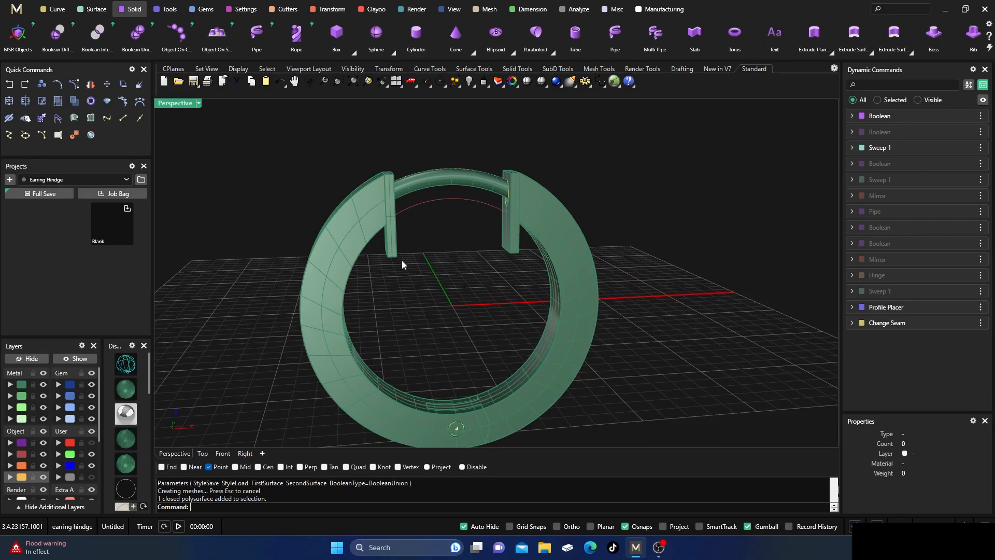
scroll(126, 447, "down", 5)
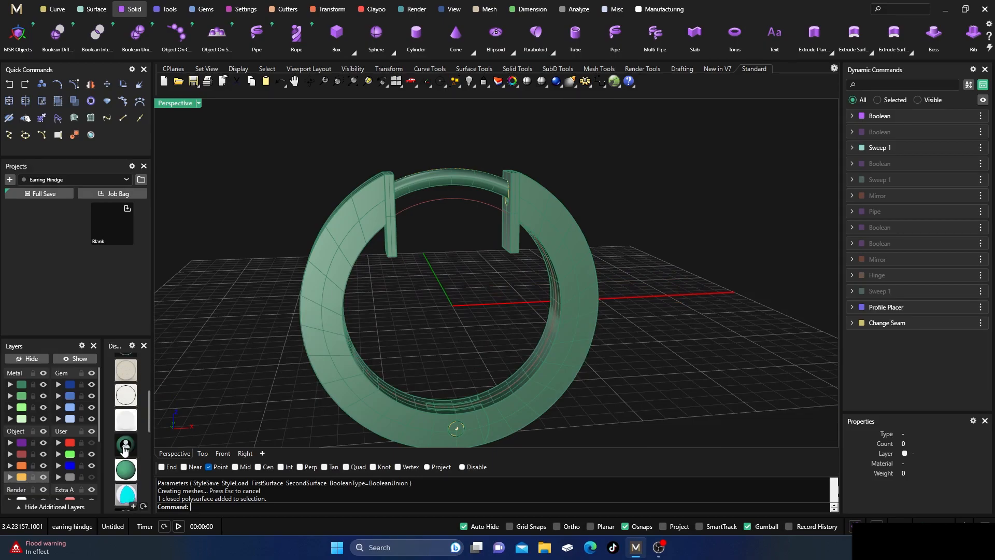
scroll(125, 448, "down", 5)
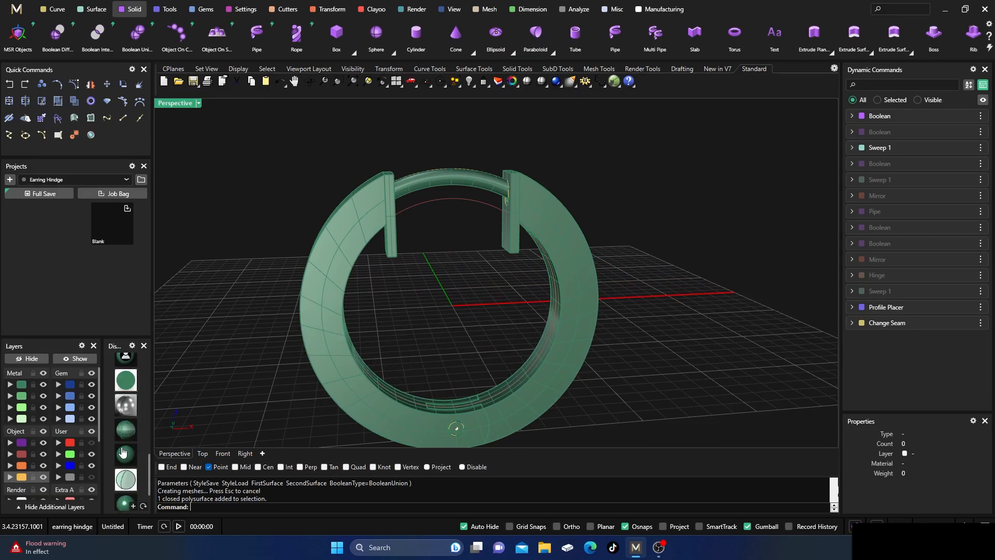
left_click(126, 455)
right_click_drag(462, 328, 466, 258)
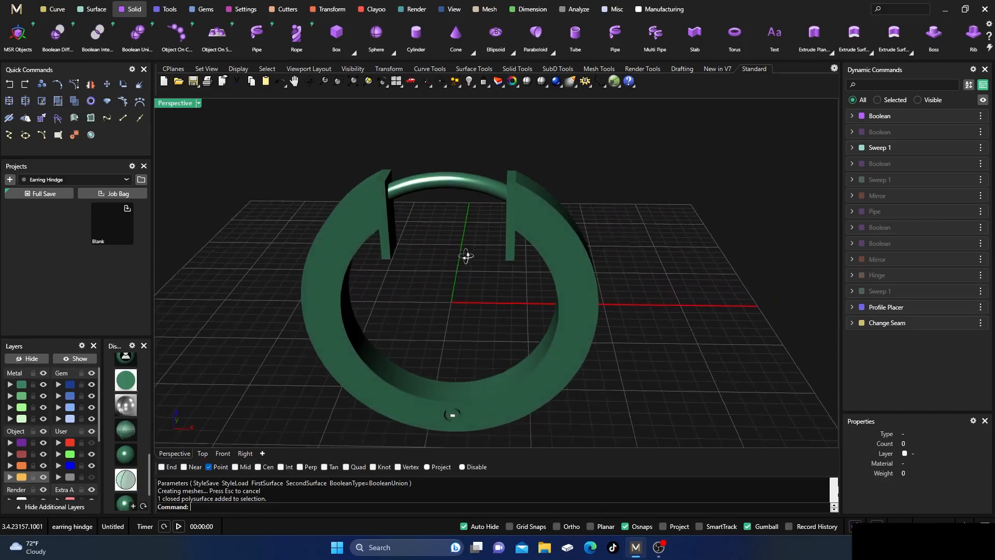
scroll(514, 176, "up", 5)
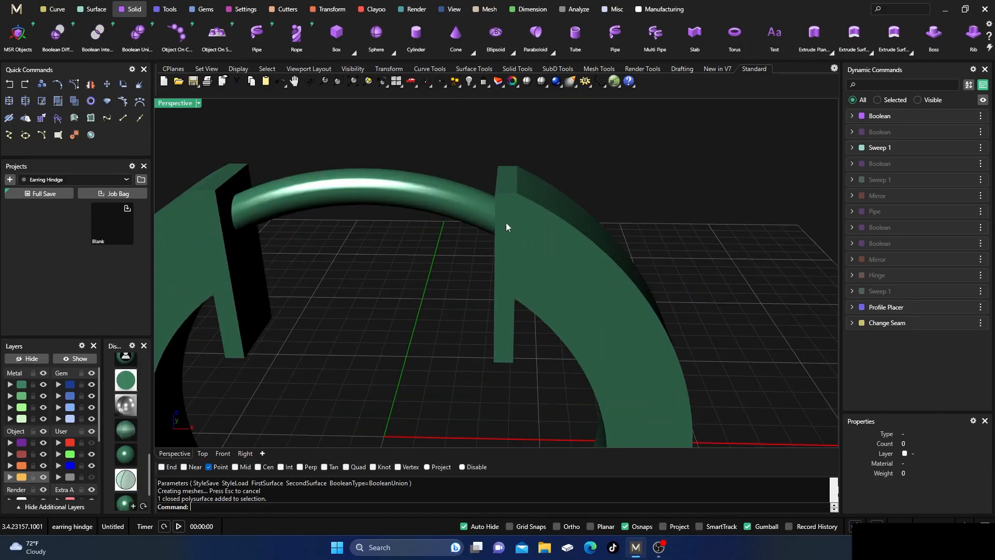
scroll(371, 306, "down", 5)
right_click_drag(371, 306, 423, 296)
- Set the Perspective view to a shaded display mode with isocurves, and examine the latch and the whole finished earring
left_click(126, 430)
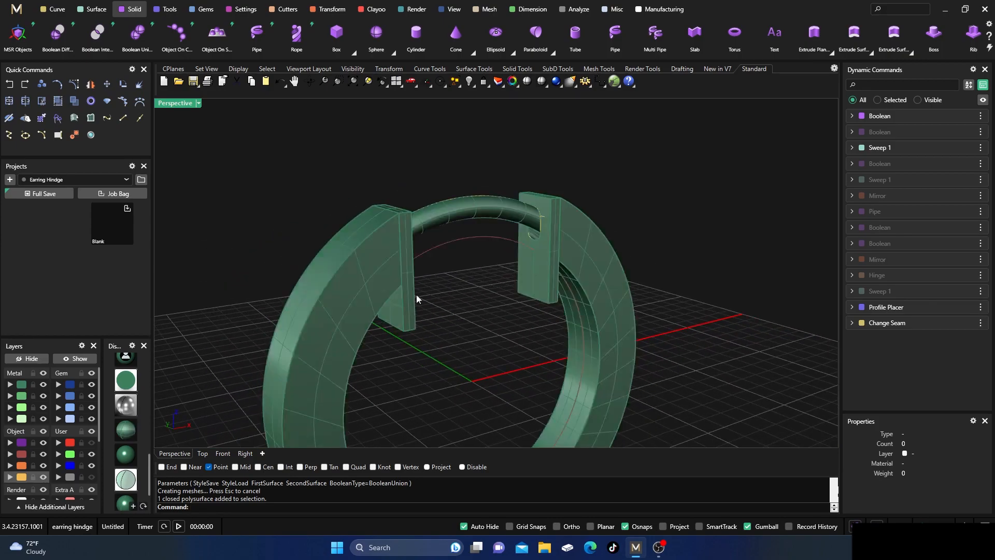
scroll(440, 290, "down", 5)
right_click_drag(453, 309, 481, 303)
scroll(469, 305, "up", 6)
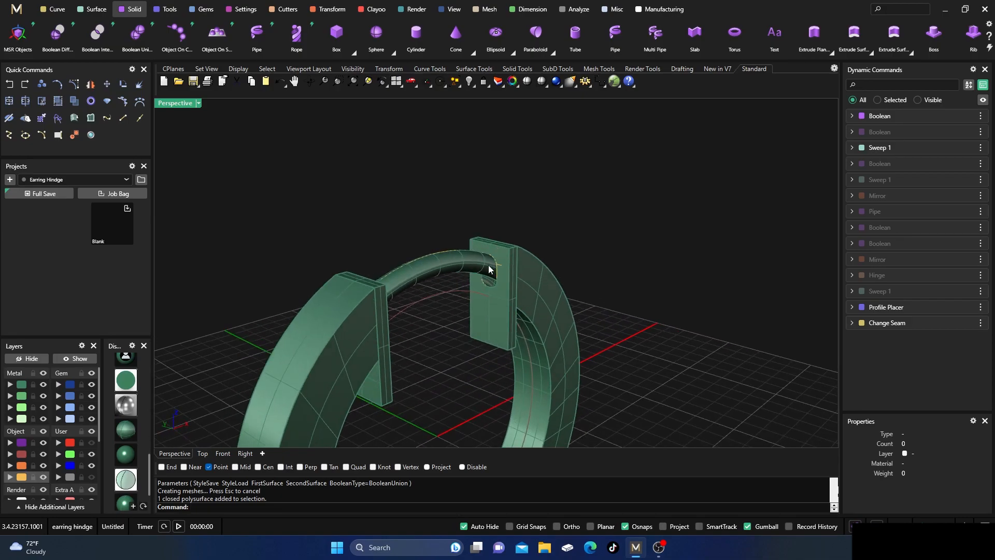
scroll(492, 247, "down", 7)
mouse_move(493, 248)
right_mouse_down()
mouse_move(511, 269)
mouse_move(490, 250)
right_mouse_up()
scroll(491, 250, "up", 7)
right_click_drag(499, 294, 446, 292)
scroll(488, 257, "down", 5)
scroll(446, 292, "up", 4)
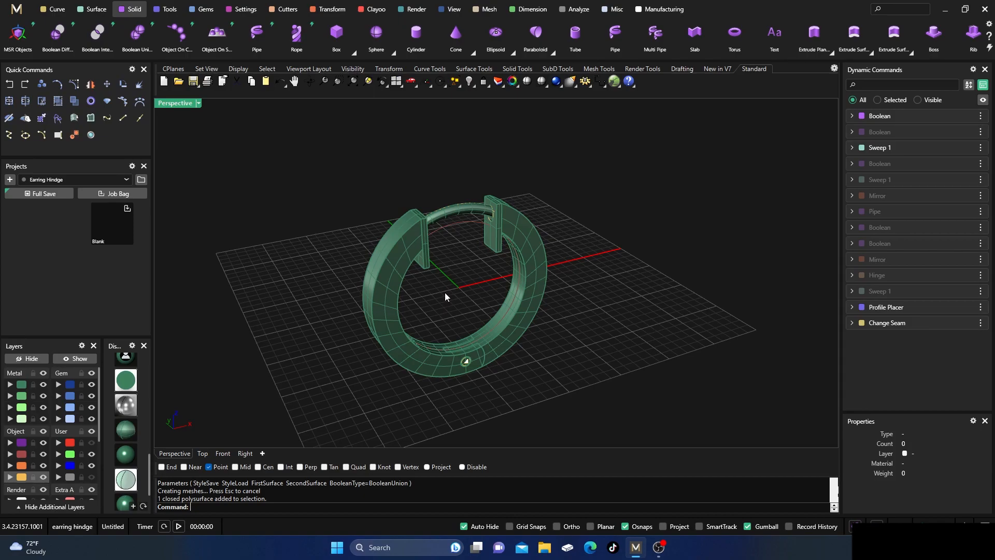
scroll(446, 294, "up", 3)
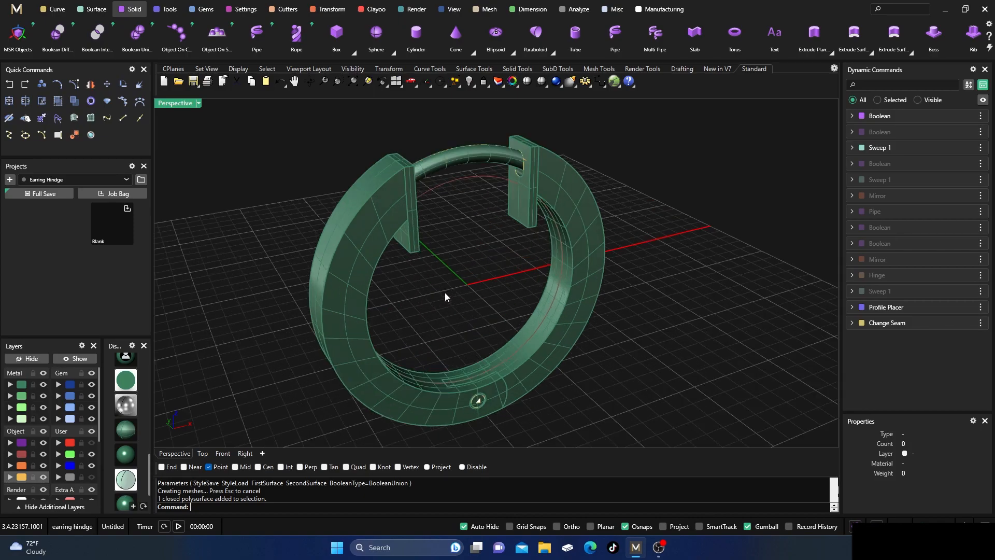